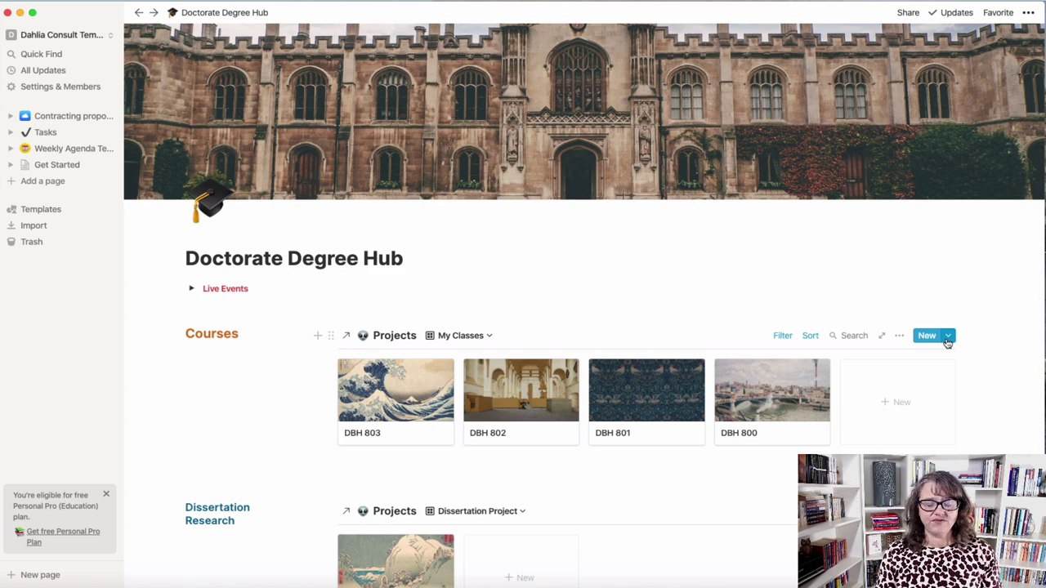
# Look over the Live Events calendar and the Courses and Dissertation Research sections of the Doctorate Degree Hub
pyautogui.click(191, 291)
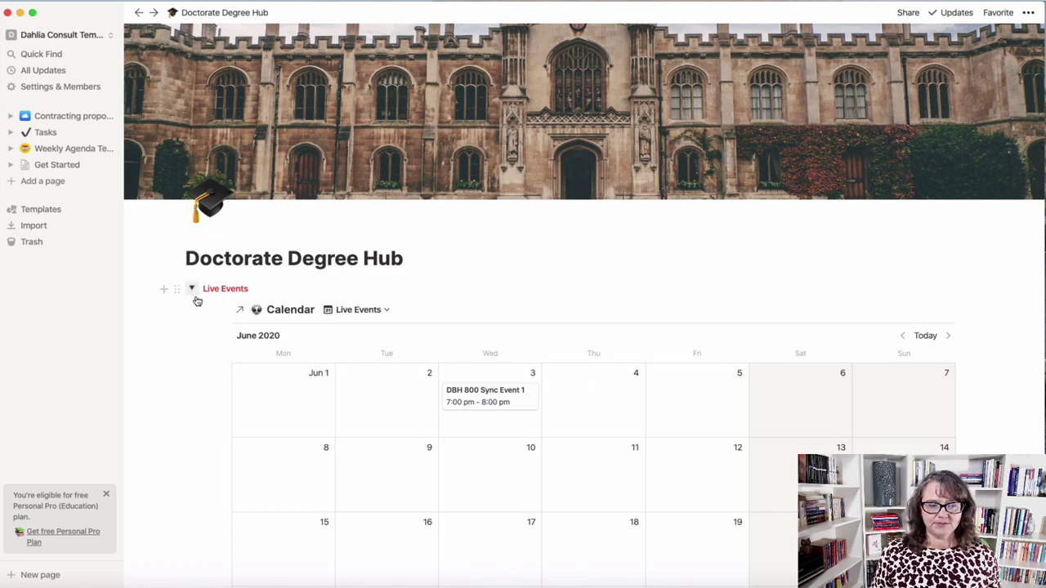
pyautogui.scroll(-3, 219, 371)
pyautogui.scroll(2, 219, 371)
pyautogui.click(191, 245)
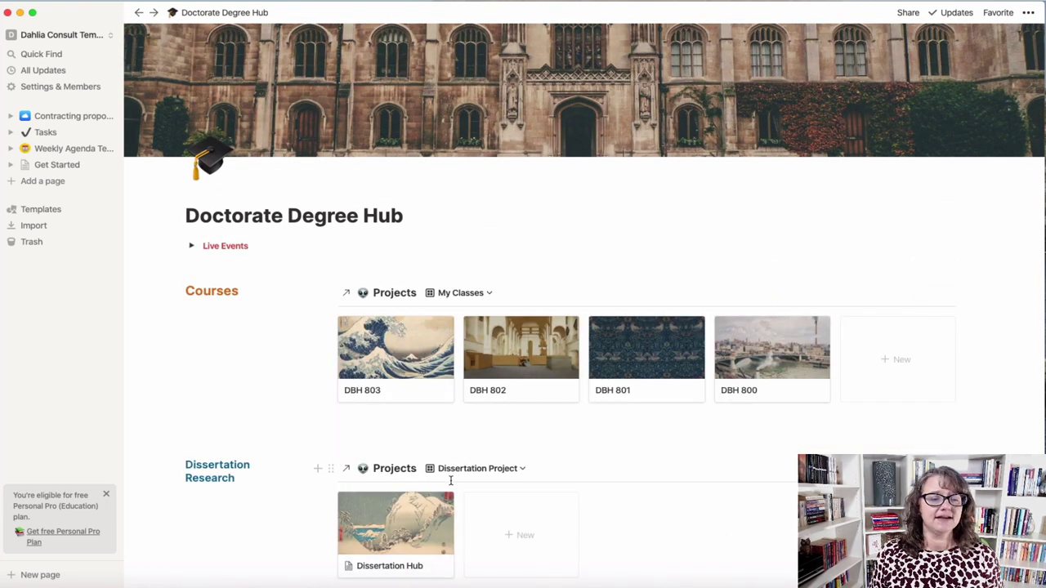
pyautogui.scroll(-3, 485, 452)
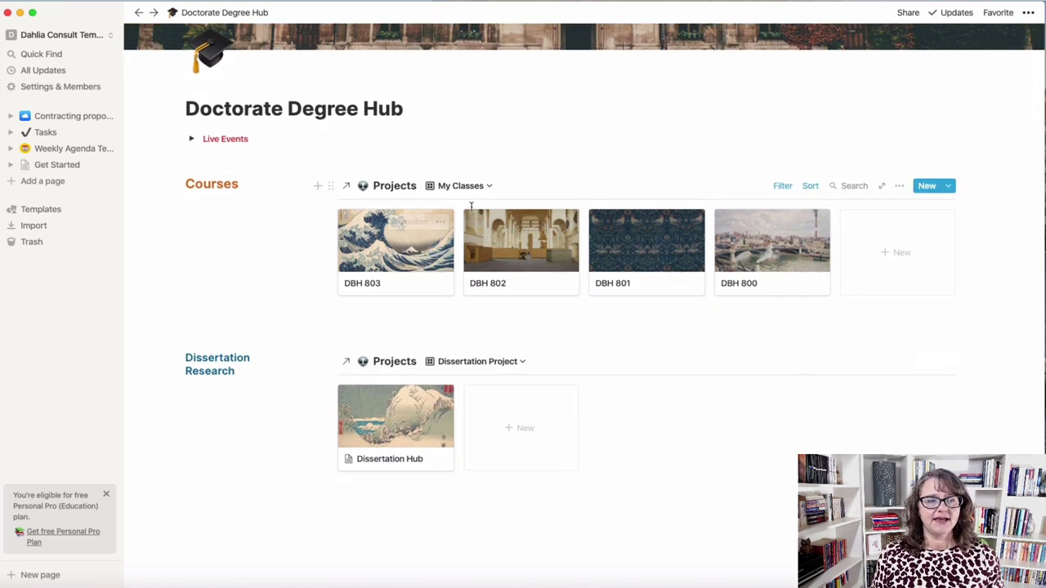
pyautogui.scroll(2, 616, 343)
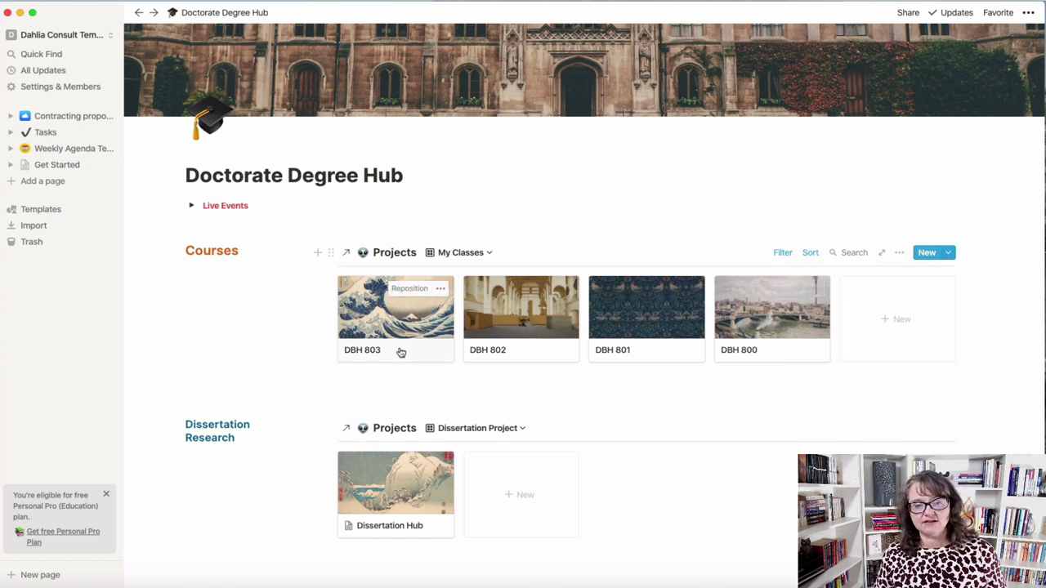
# Open the Projects database's Class Template for editing as a full page
pyautogui.click(949, 255)
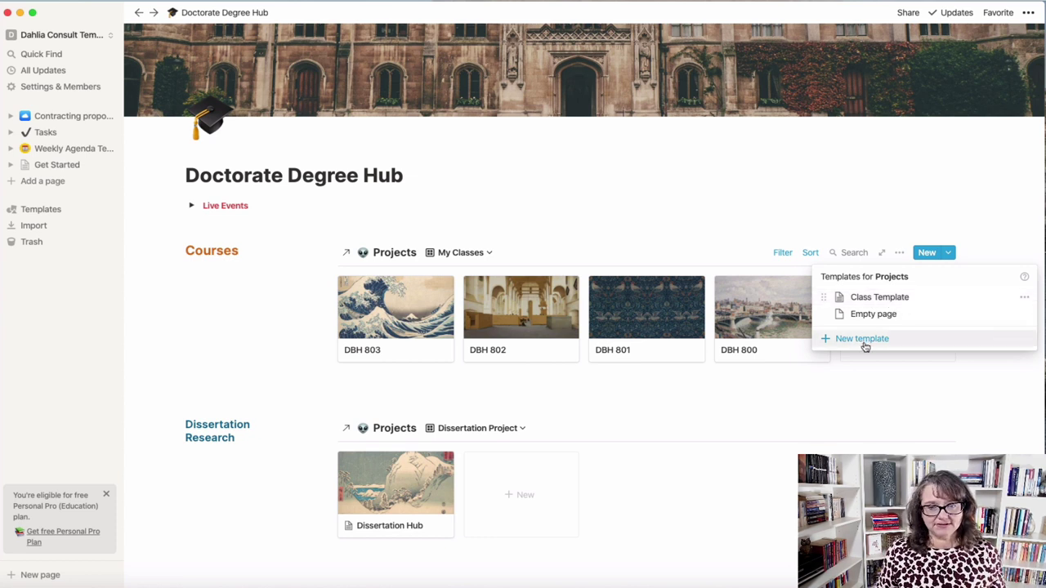
pyautogui.click(1023, 302)
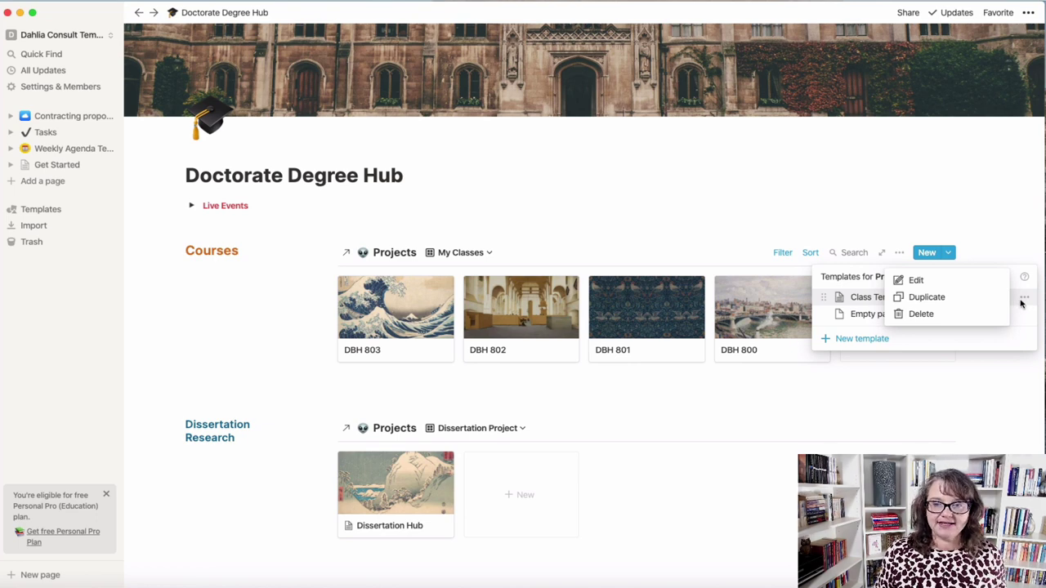
pyautogui.click(917, 281)
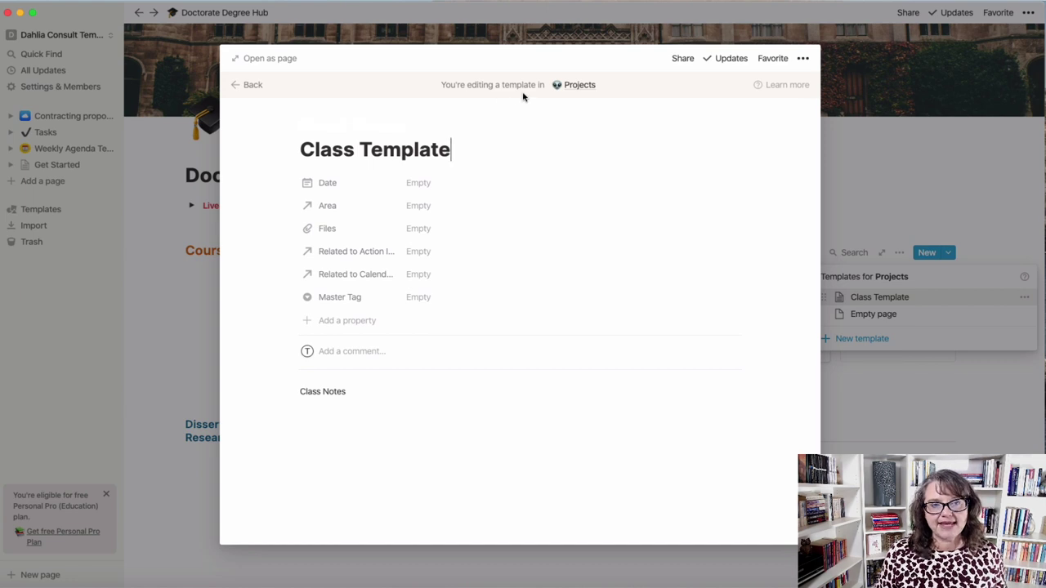
pyautogui.click(279, 59)
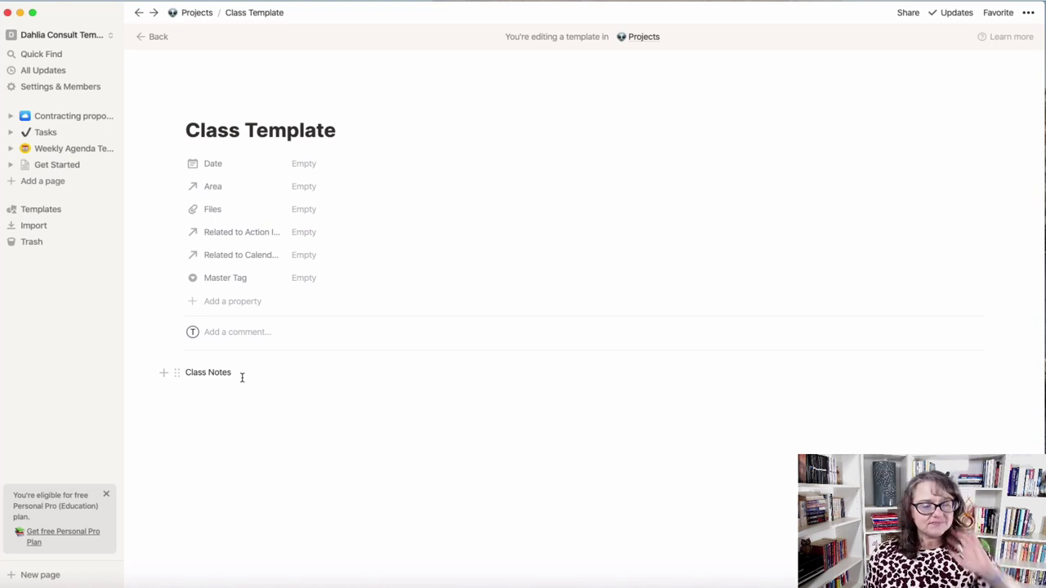
# Add the line "Assignment Schedule" below Class Notes, leaving one blank line between them
pyautogui.click(234, 372)
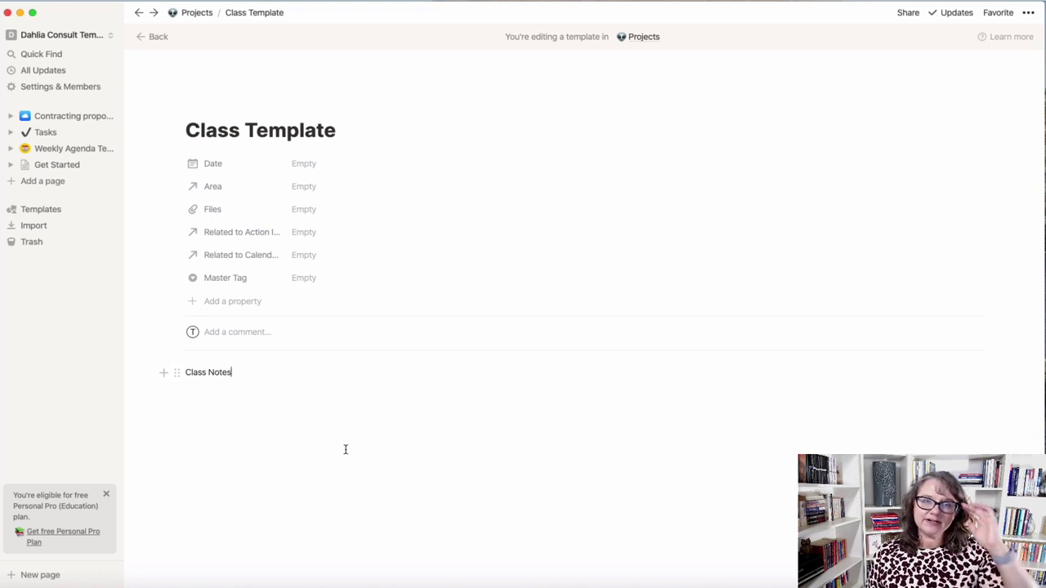
pyautogui.press('Return')
pyautogui.press('Return')
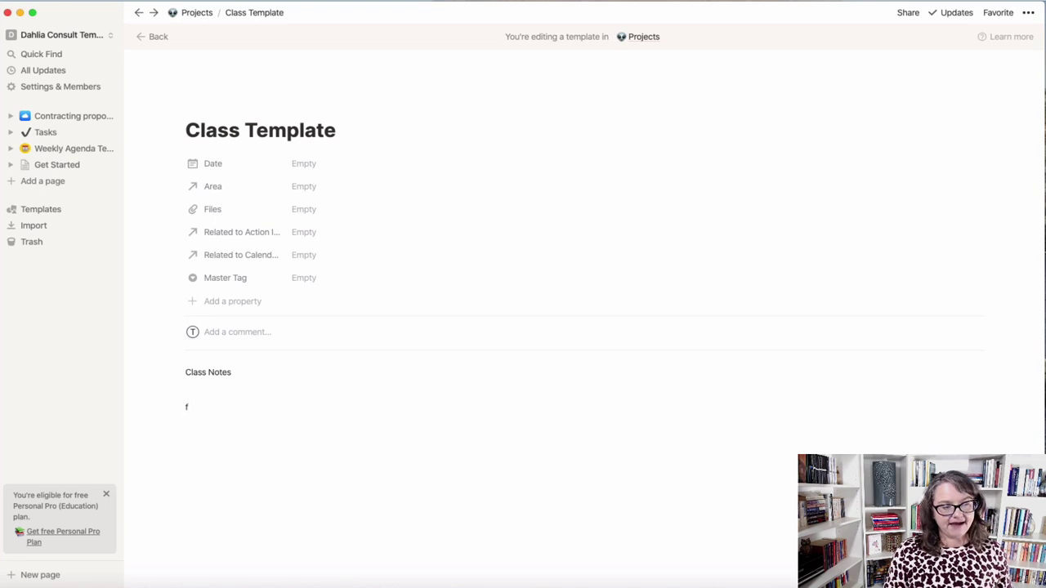
pyautogui.write('Assignment Sceh')
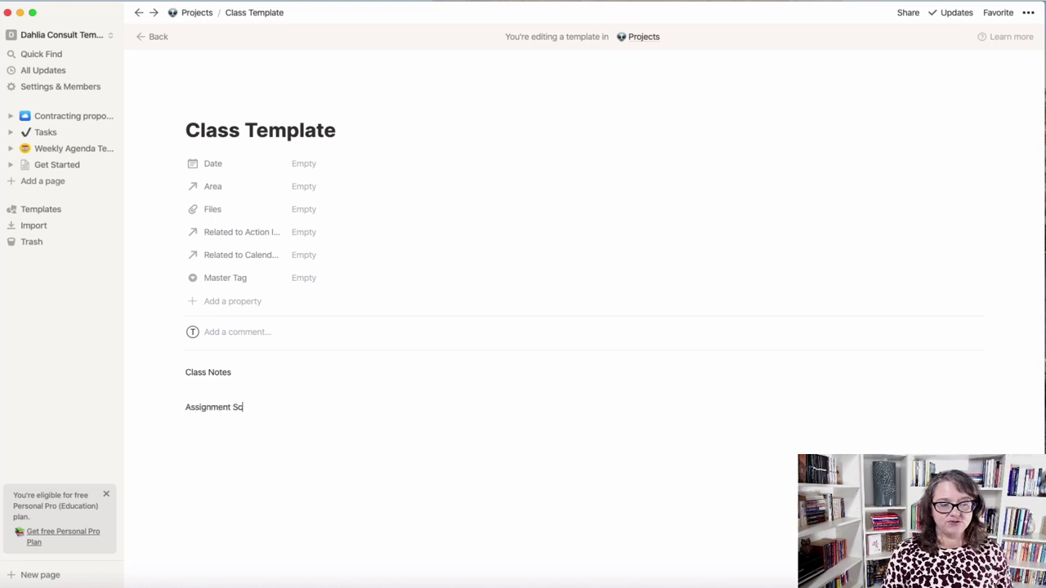
pyautogui.press('BackSpace')
pyautogui.press('BackSpace')
pyautogui.write('hedule')
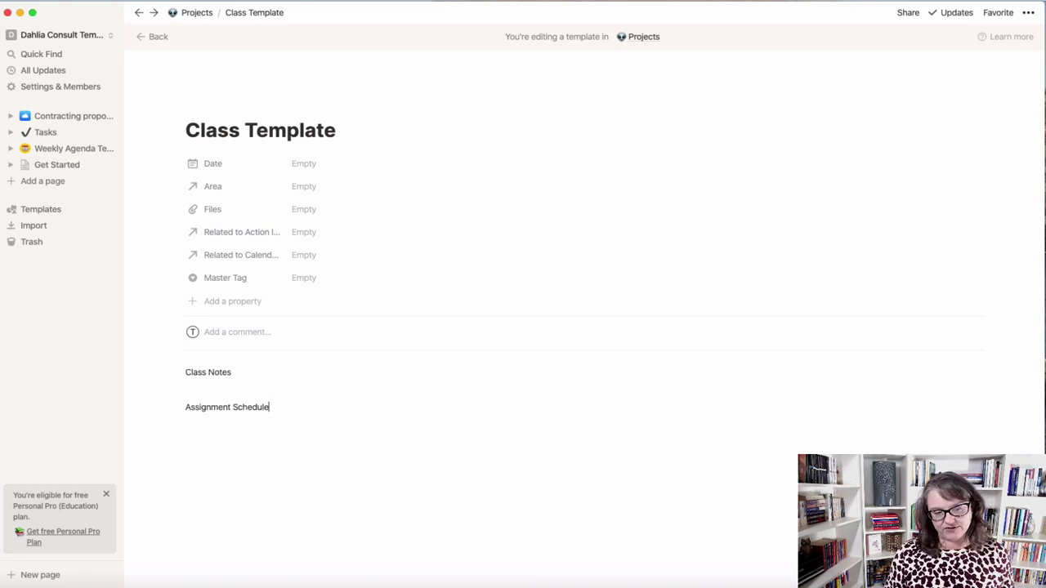
# Add the line "Course Resources" below Assignment Schedule, leaving two blank lines between them
pyautogui.press('Return')
pyautogui.press('Return')
pyautogui.press('Return')
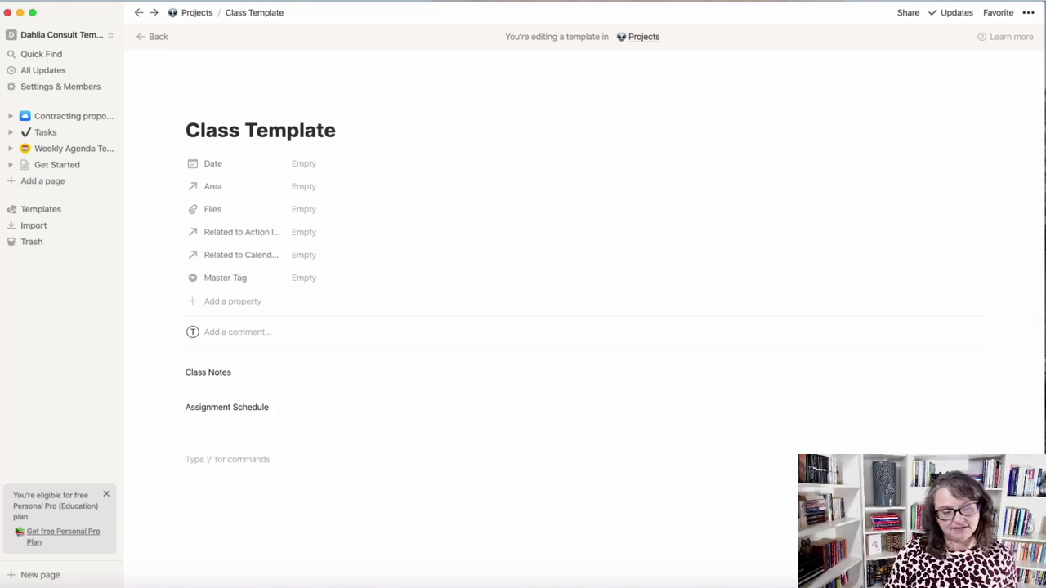
pyautogui.write('Course')
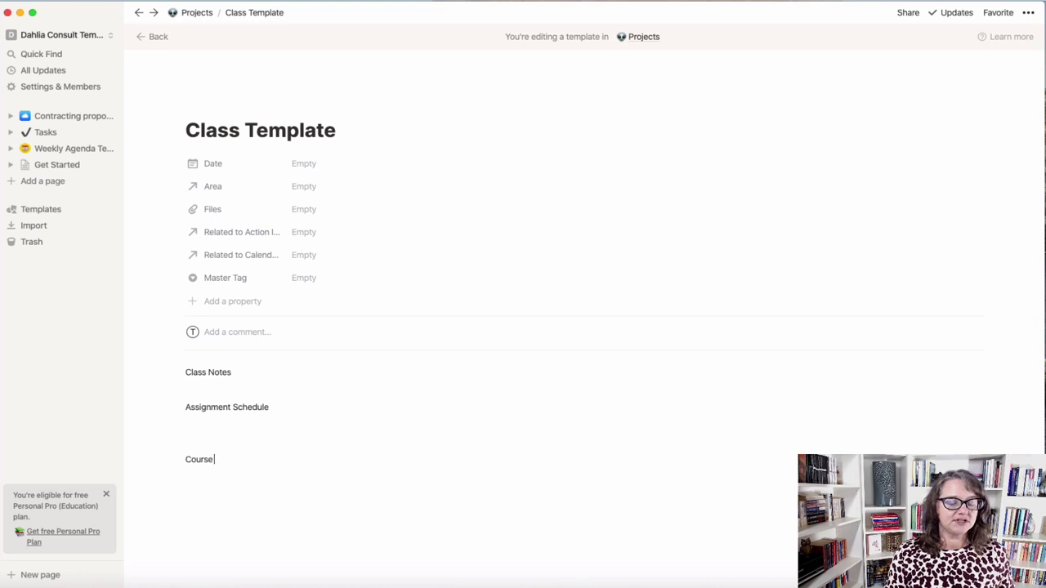
pyautogui.write(' Resources')
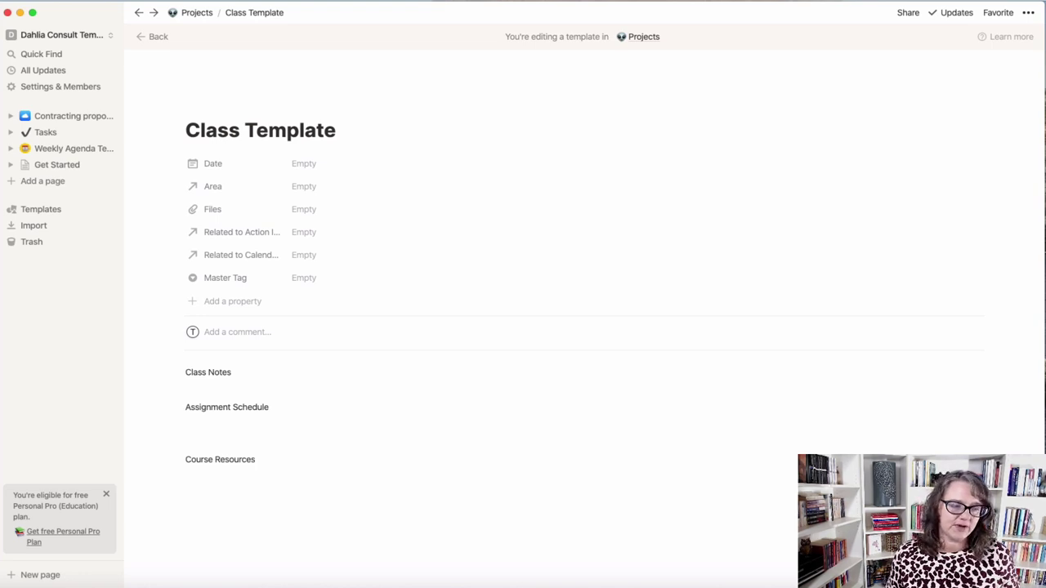
# Insert two more blank lines between Class Notes and Assignment Schedule
pyautogui.click(197, 393)
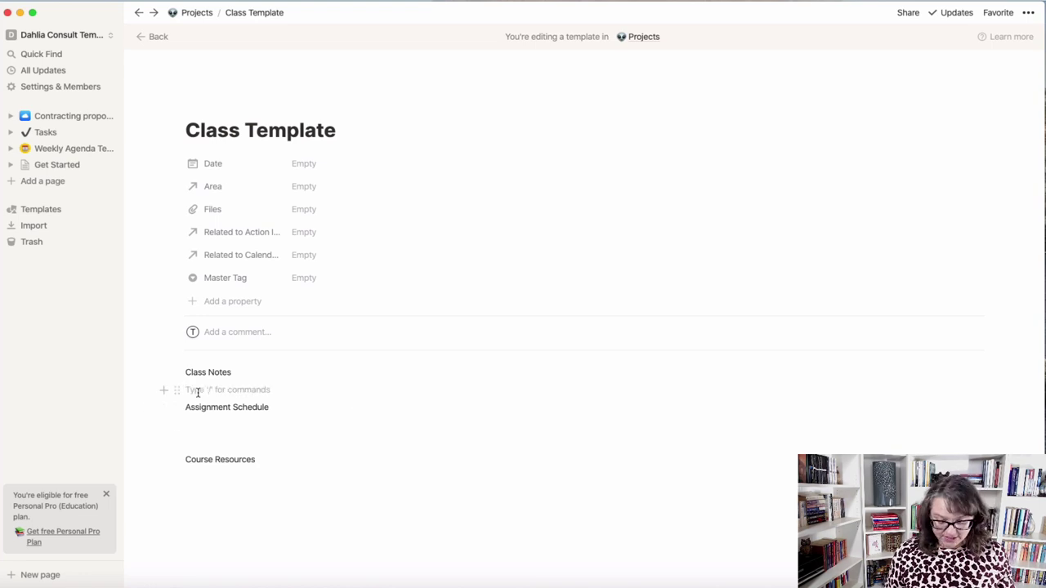
pyautogui.press('Return')
pyautogui.press('Return')
pyautogui.press('Up')
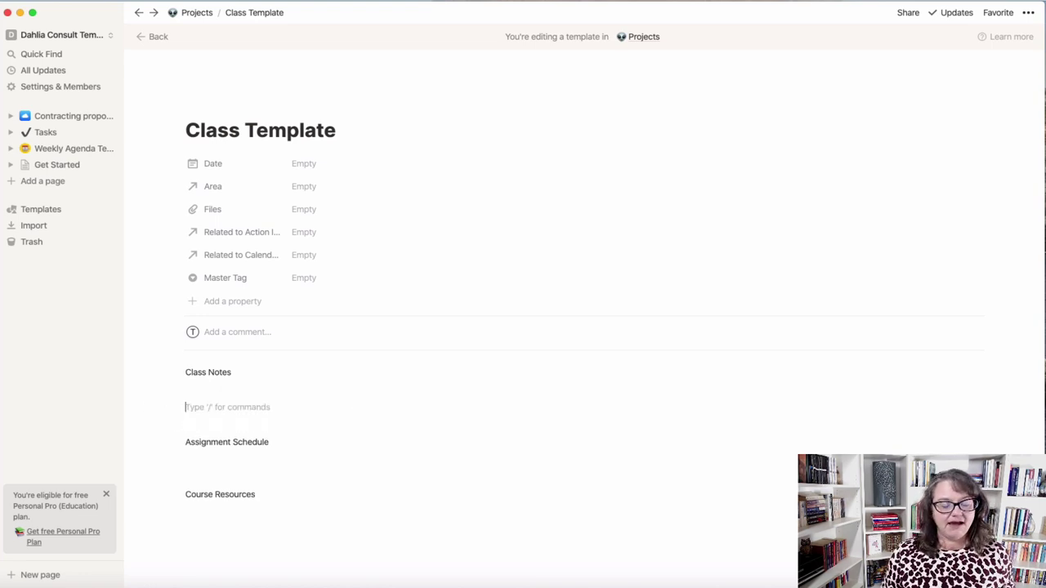
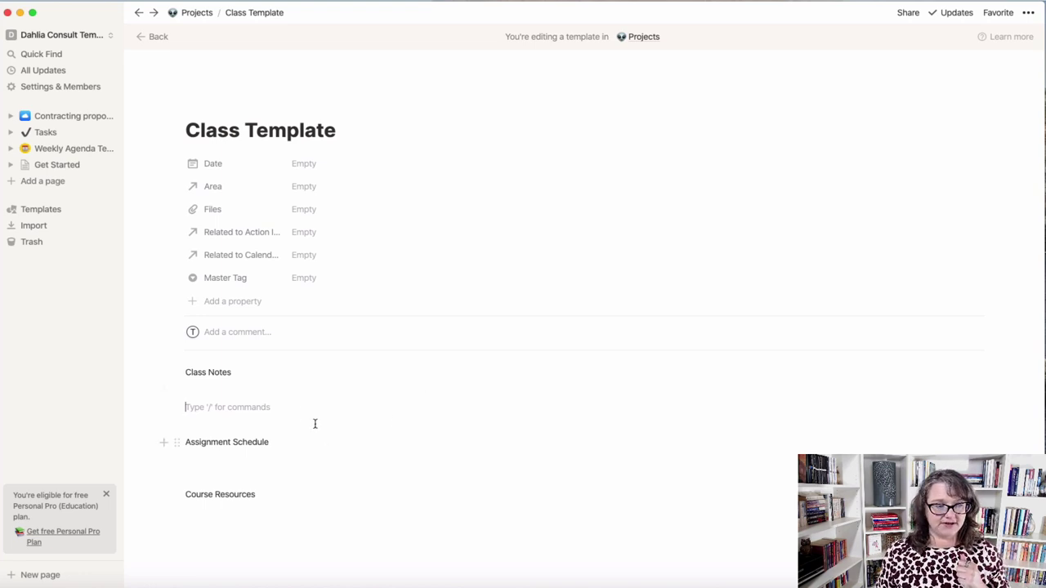
# Turn the Class Notes line into a Heading 3 with a blue background
pyautogui.click(177, 375)
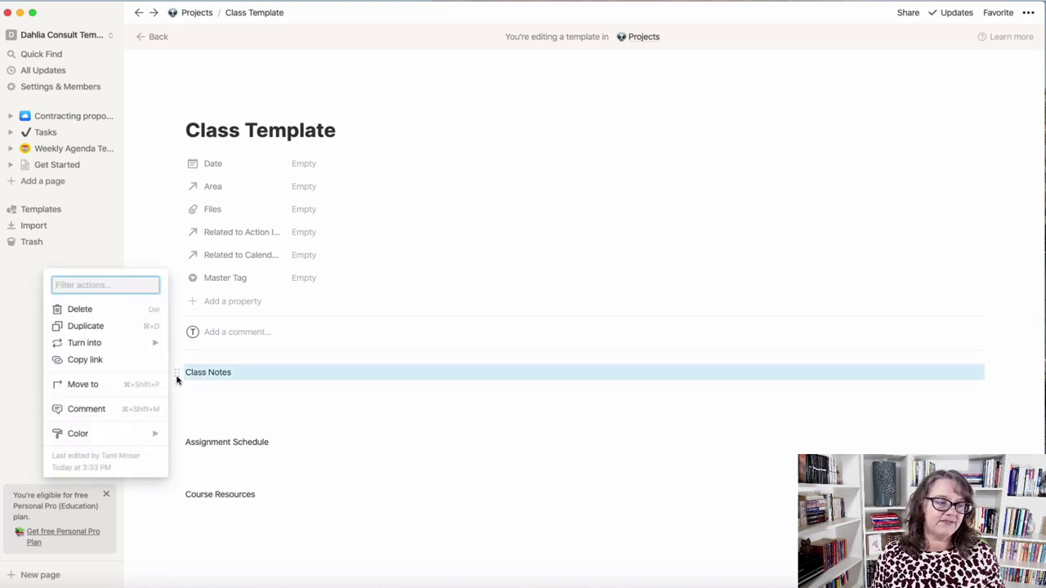
pyautogui.moveTo(141, 344)
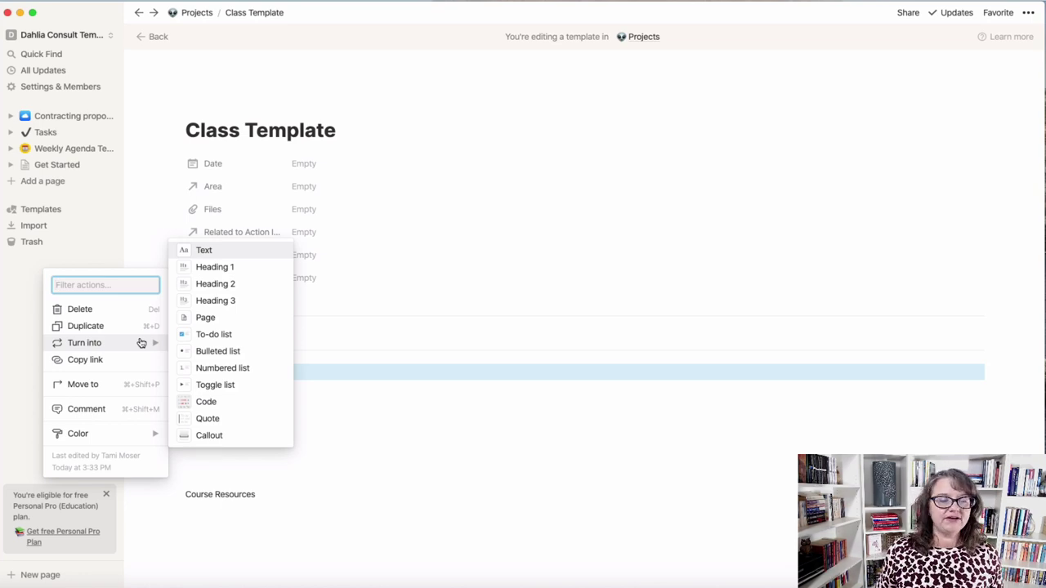
pyautogui.press('Up')
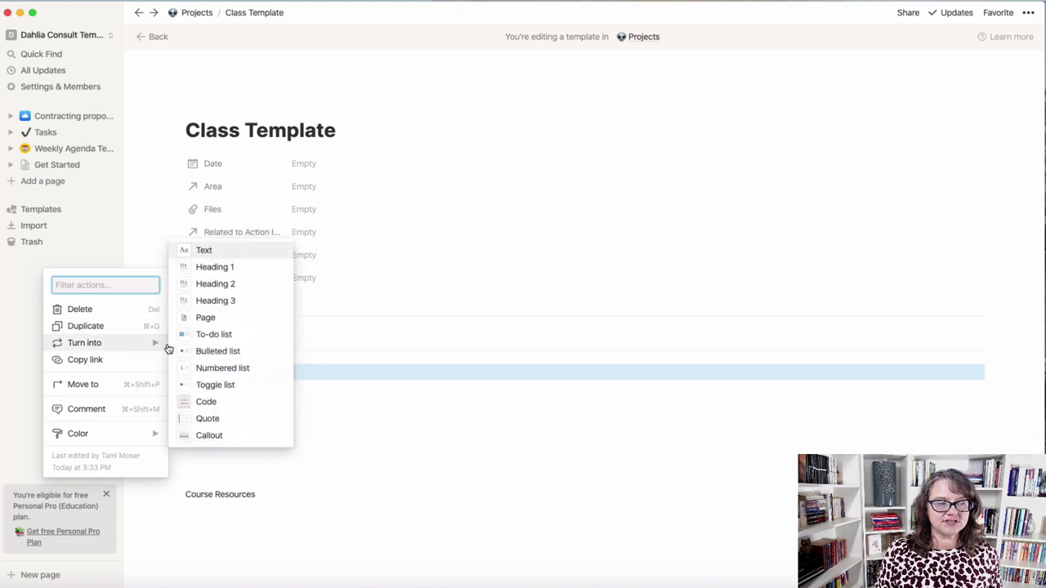
pyautogui.click(205, 305)
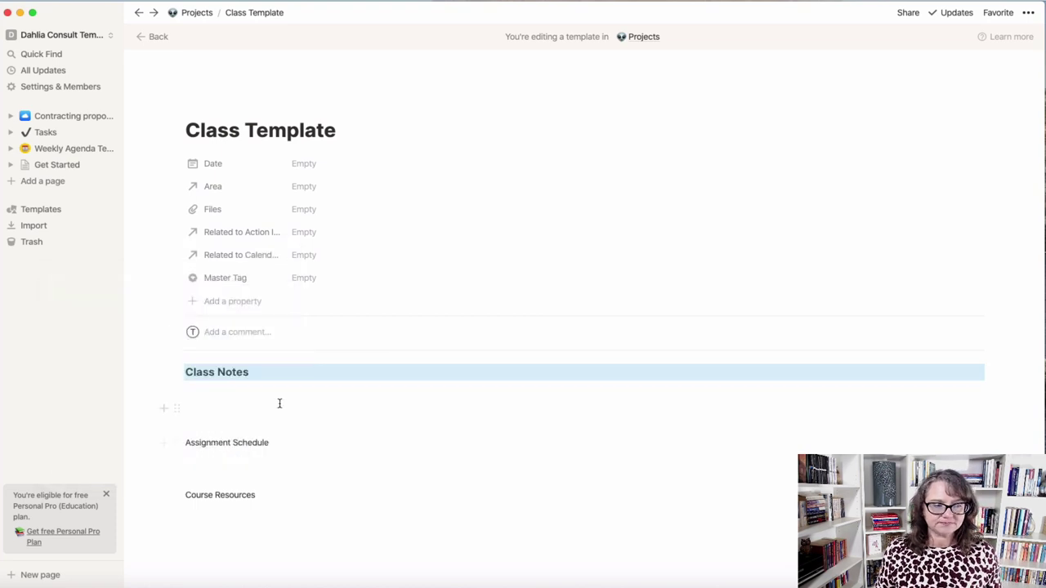
pyautogui.click(176, 373)
pyautogui.moveTo(144, 444)
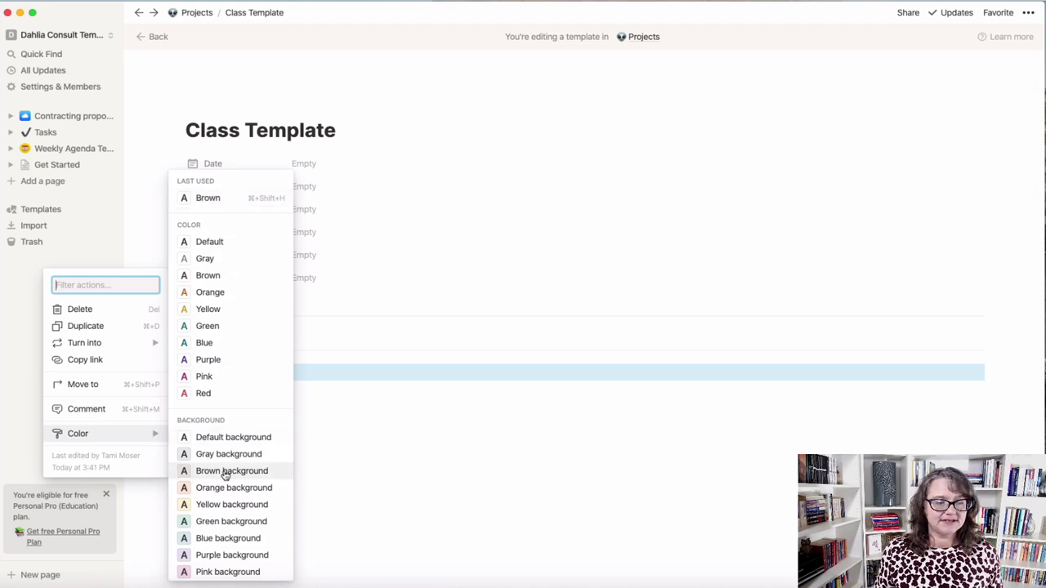
pyautogui.click(218, 539)
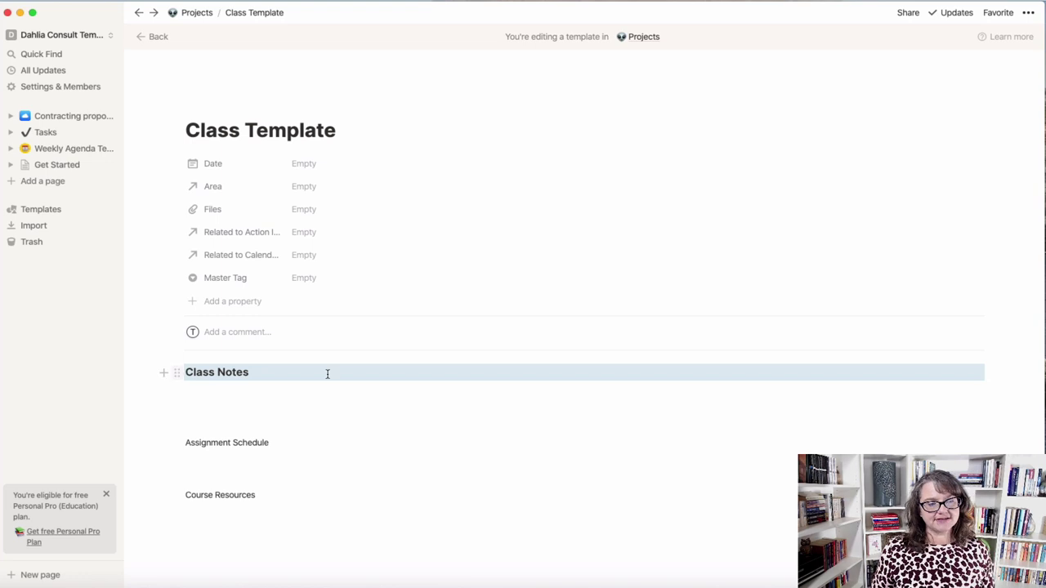
# Turn the Assignment Schedule line into a Heading 3 with an orange background
pyautogui.click(179, 445)
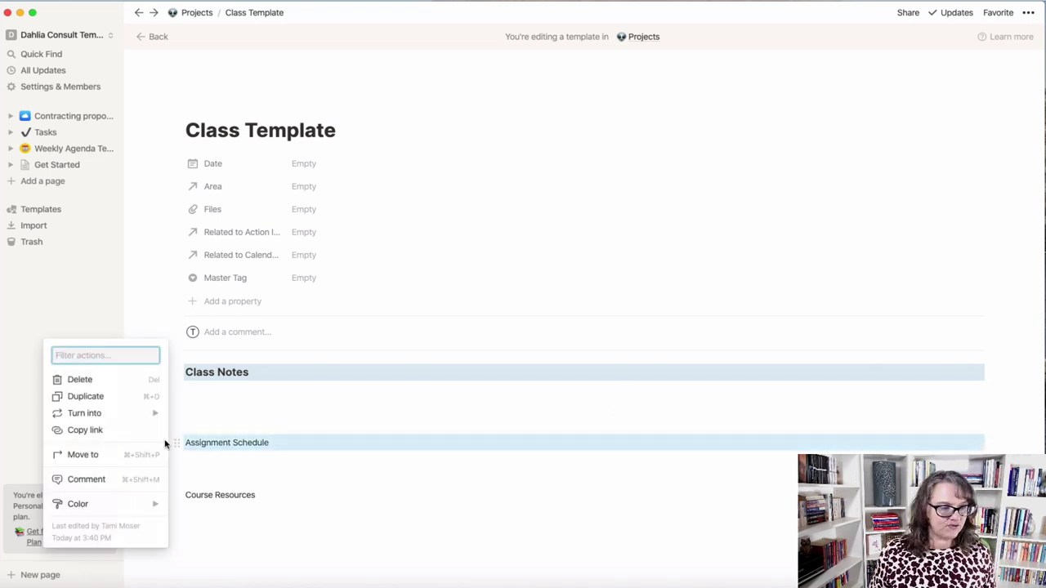
pyautogui.moveTo(140, 413)
pyautogui.click(228, 373)
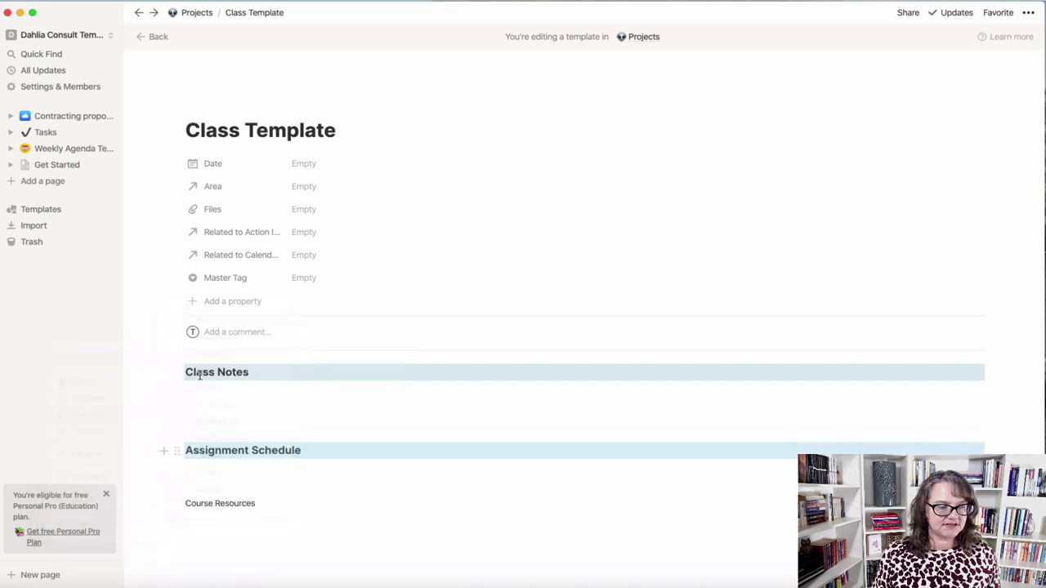
pyautogui.click(178, 454)
pyautogui.moveTo(117, 520)
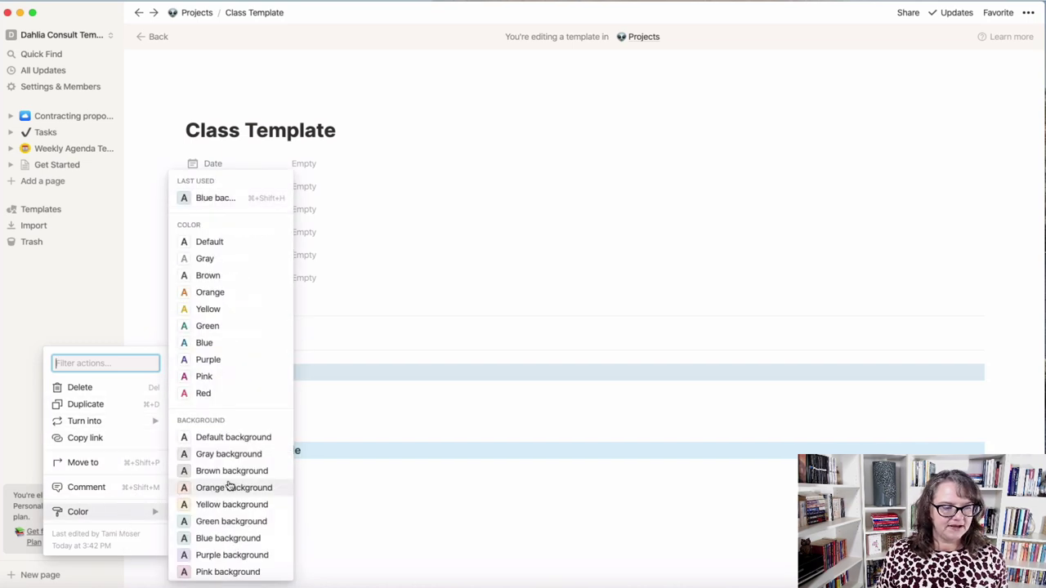
pyautogui.click(227, 487)
# Turn the Course Resources line into a Heading 3 with a green background
pyautogui.click(176, 504)
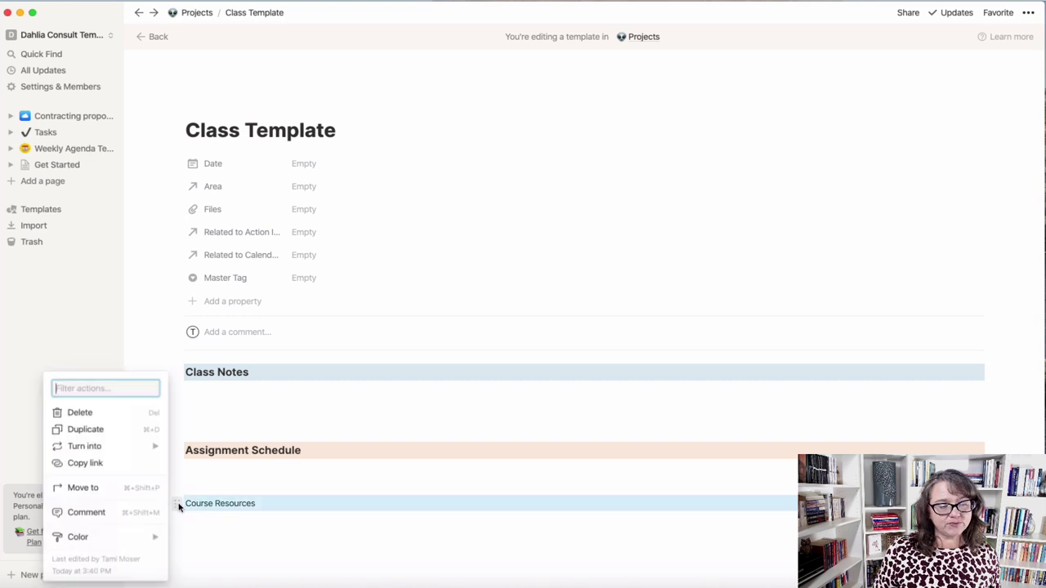
pyautogui.moveTo(139, 446)
pyautogui.click(206, 406)
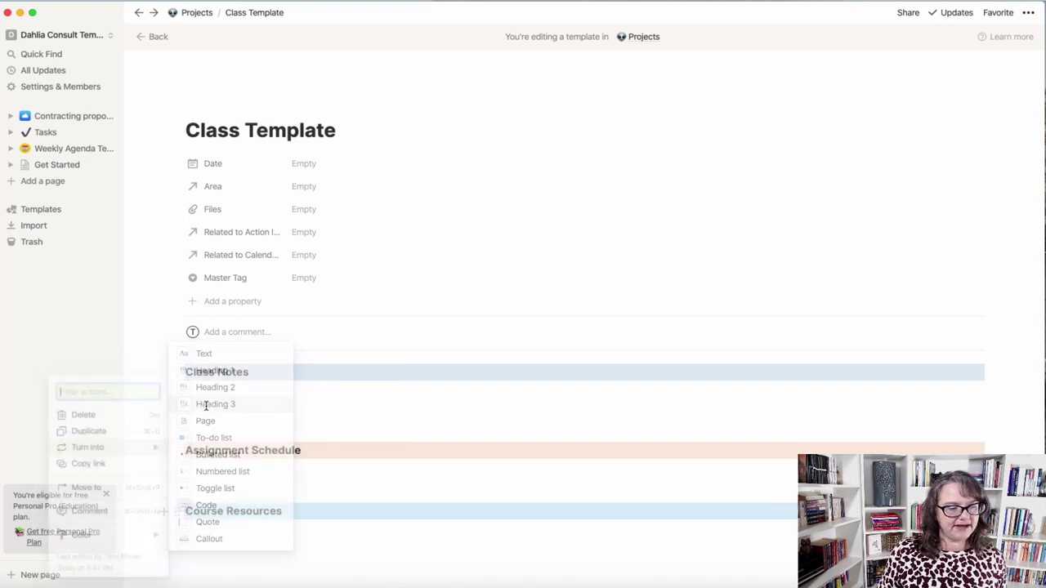
pyautogui.click(175, 511)
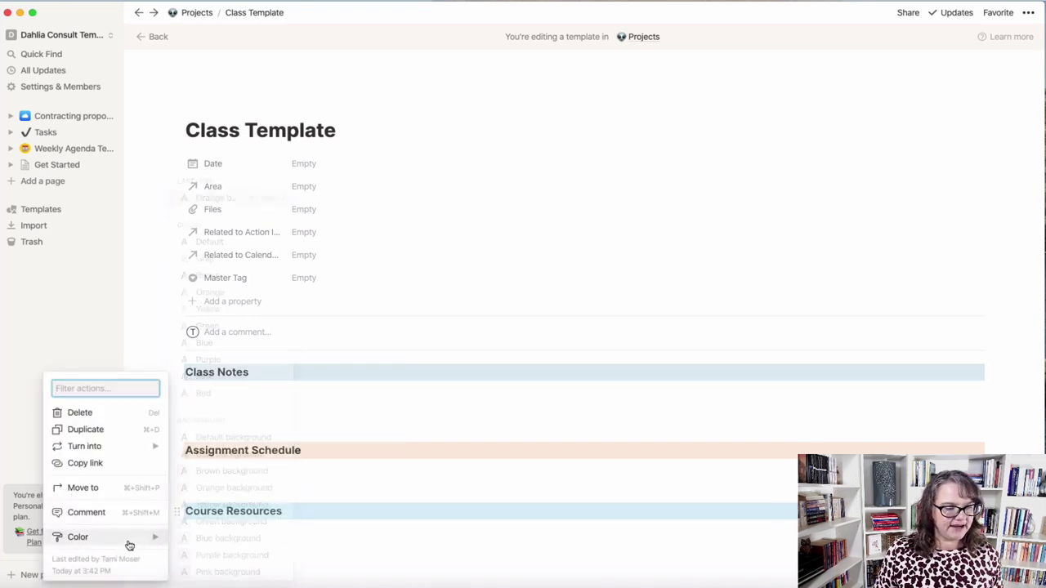
pyautogui.moveTo(129, 545)
pyautogui.click(223, 521)
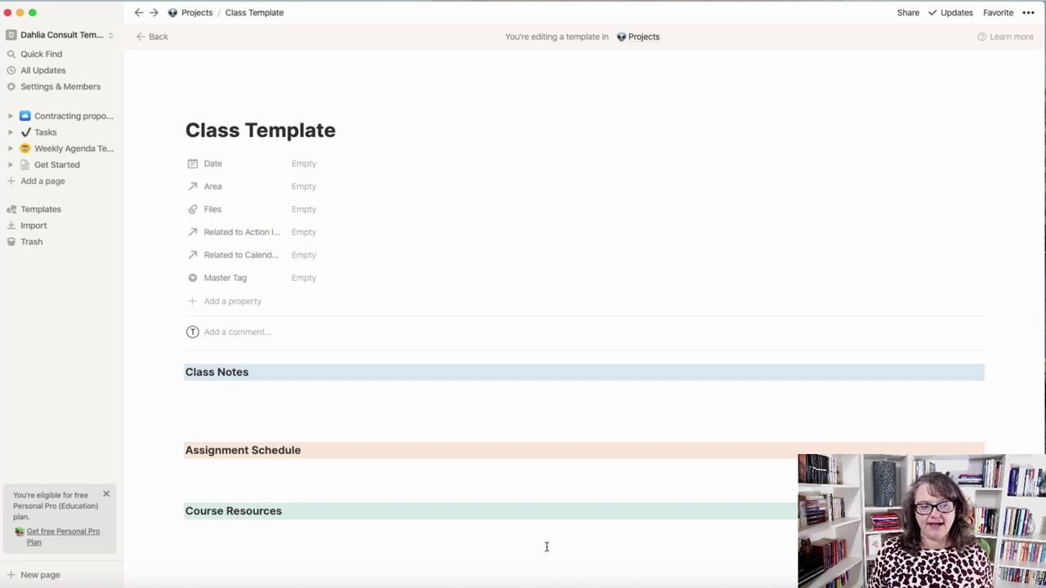
# Embed a new sub-page in the Class Notes section, leaving one blank line below the heading
pyautogui.click(221, 397)
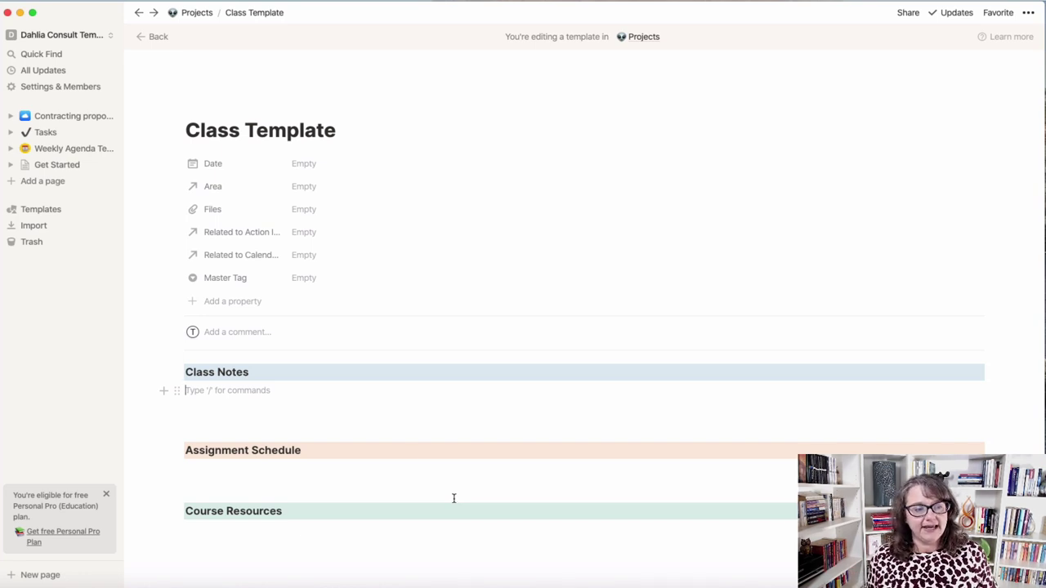
pyautogui.press('Return')
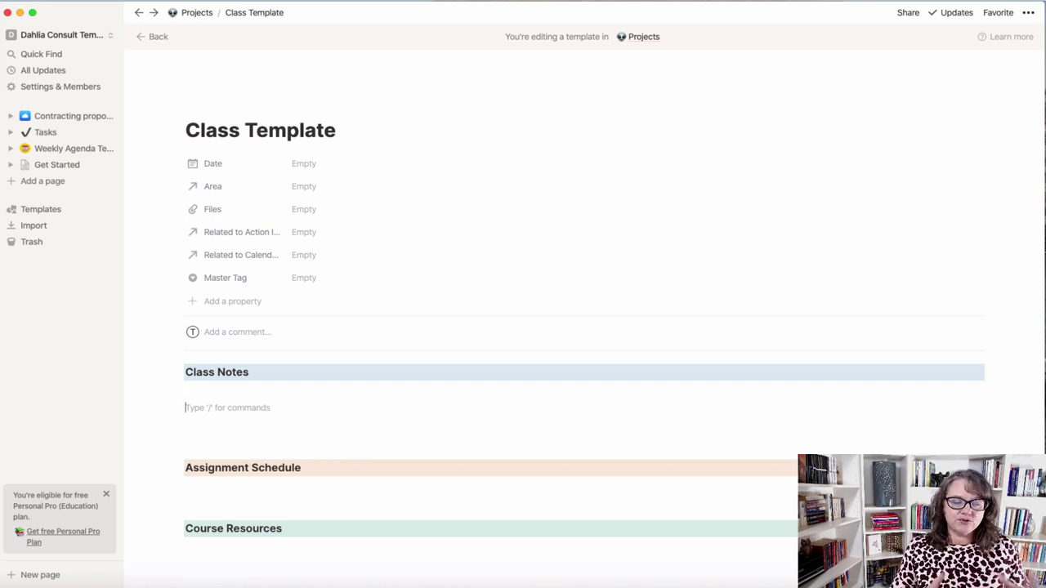
pyautogui.write('/')
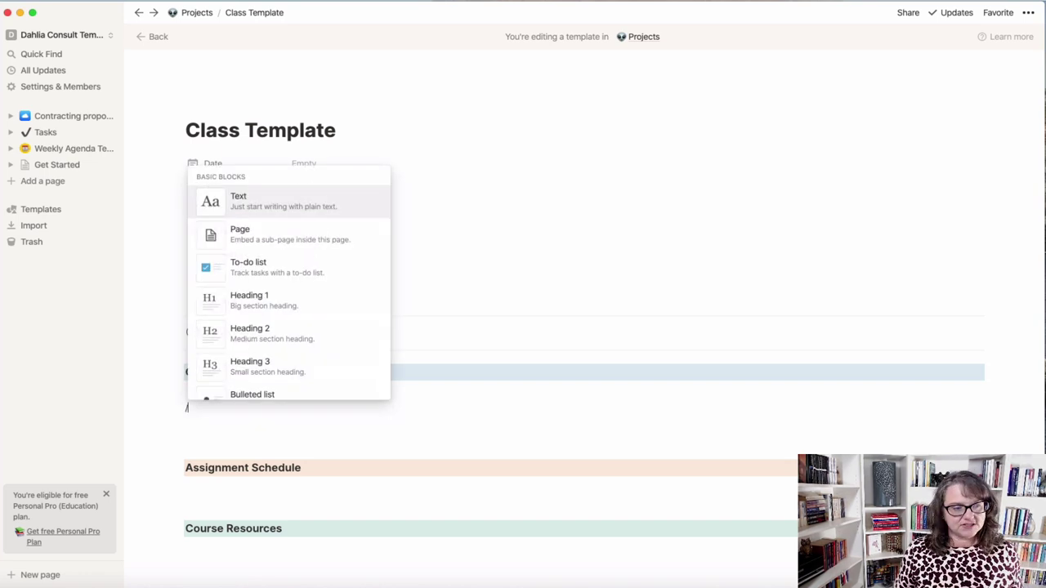
pyautogui.click(304, 248)
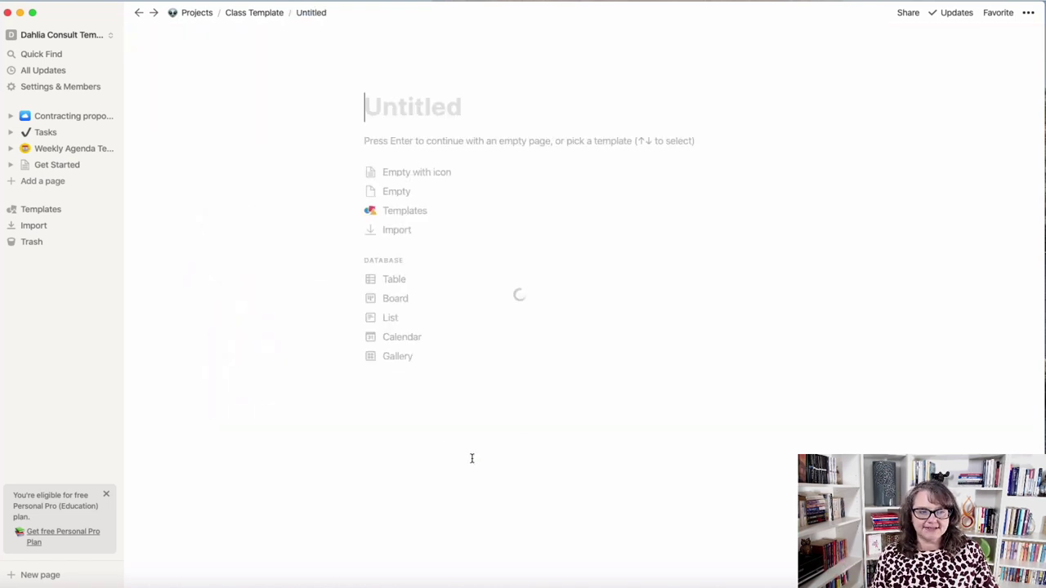
# Turn on small text and full width for the new untitled sub-page
pyautogui.click(1027, 14)
pyautogui.click(1018, 98)
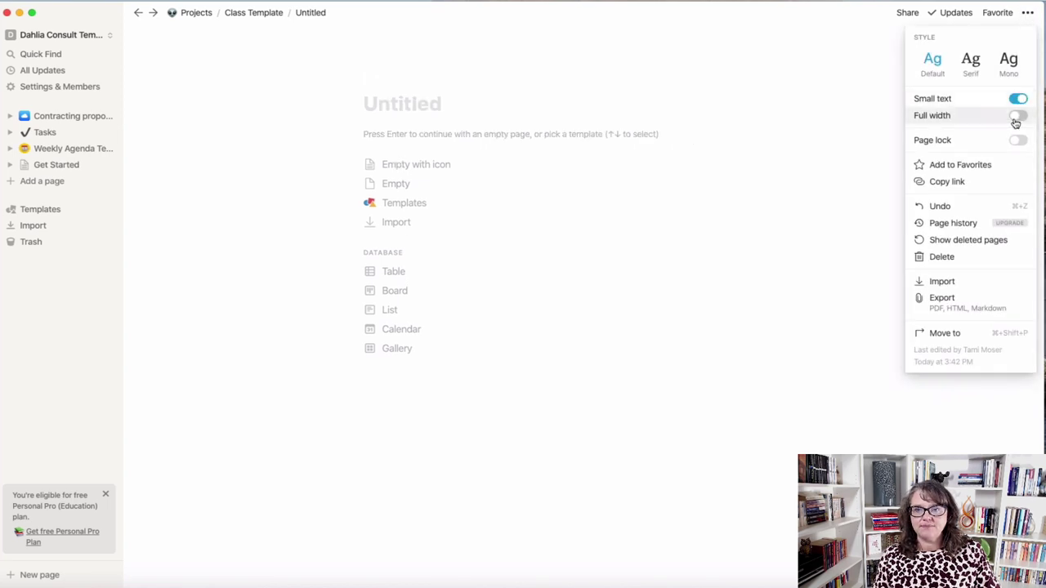
pyautogui.click(1018, 115)
# Title the sub-page "Monday, June 3" and start it as an empty page
pyautogui.click(245, 105)
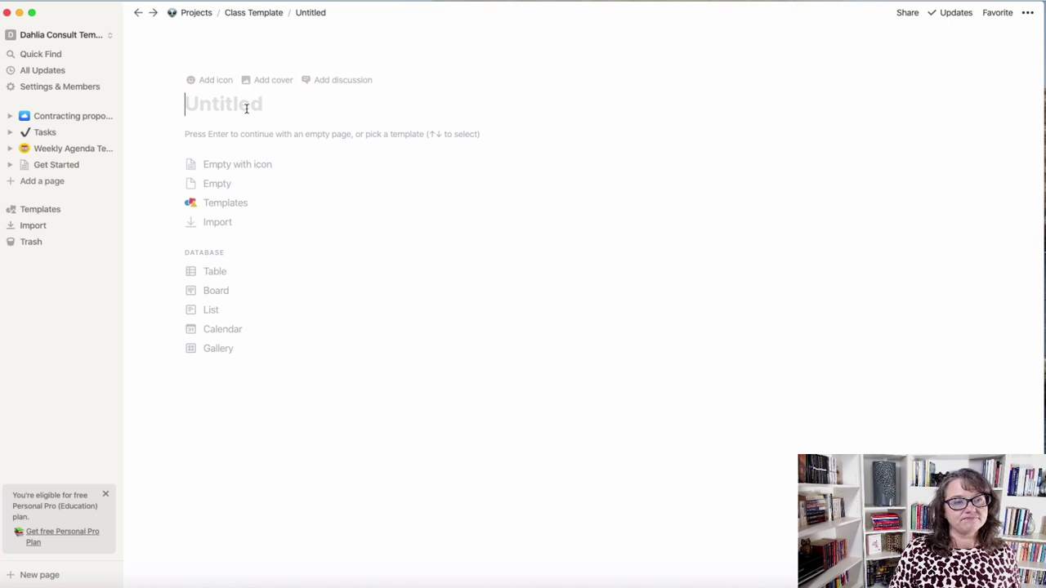
pyautogui.write('Monday')
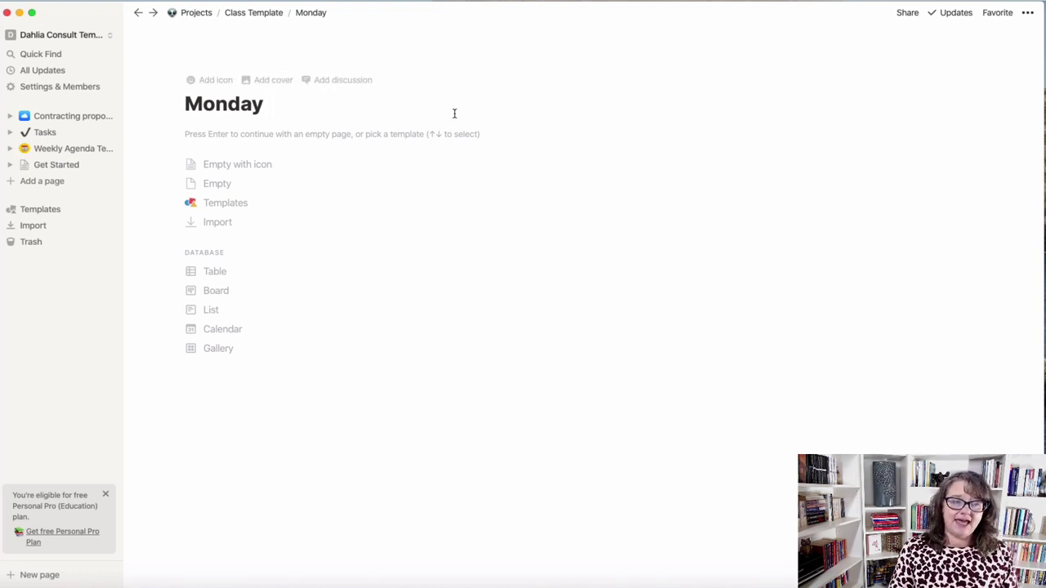
pyautogui.write(', May')
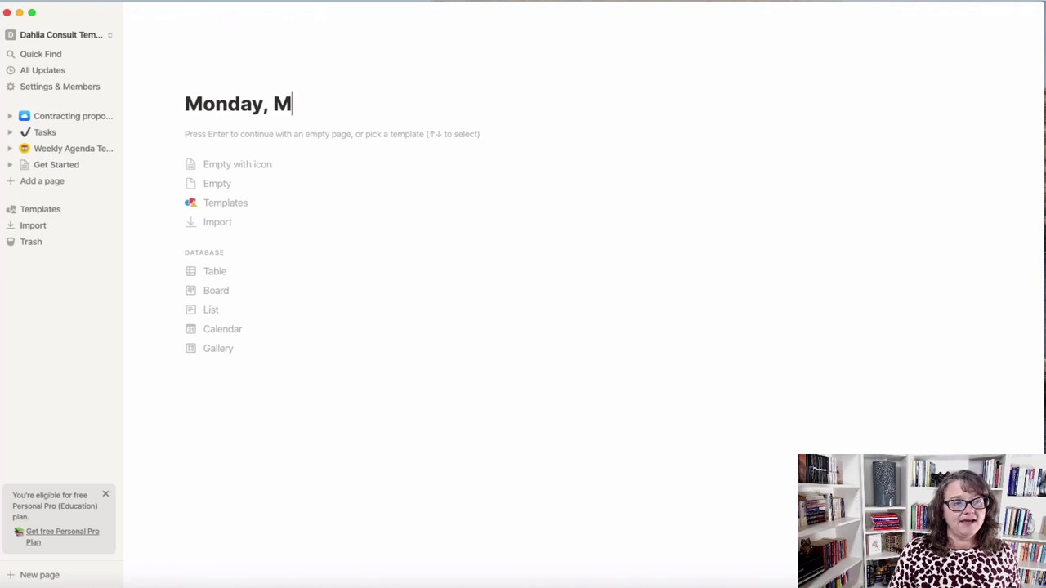
pyautogui.press('BackSpace')
pyautogui.press('BackSpace')
pyautogui.press('BackSpace')
pyautogui.press('BackSpace')
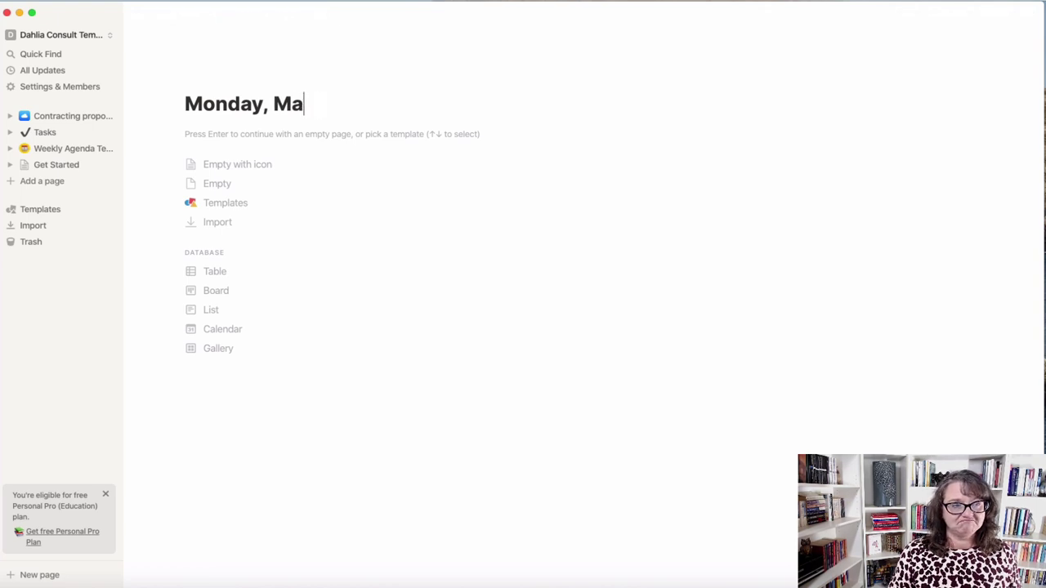
pyautogui.write('June 3')
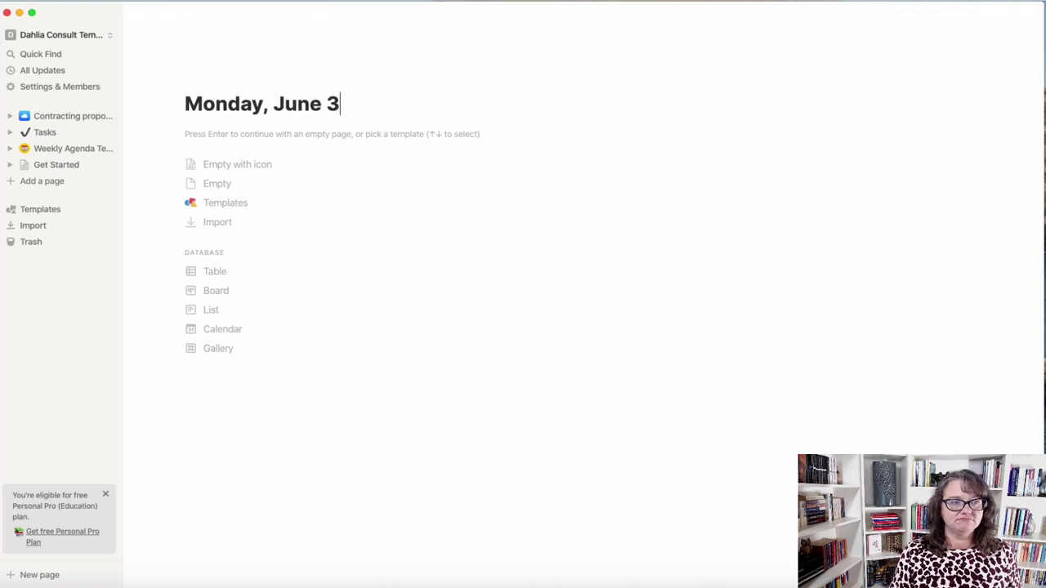
pyautogui.press('Return')
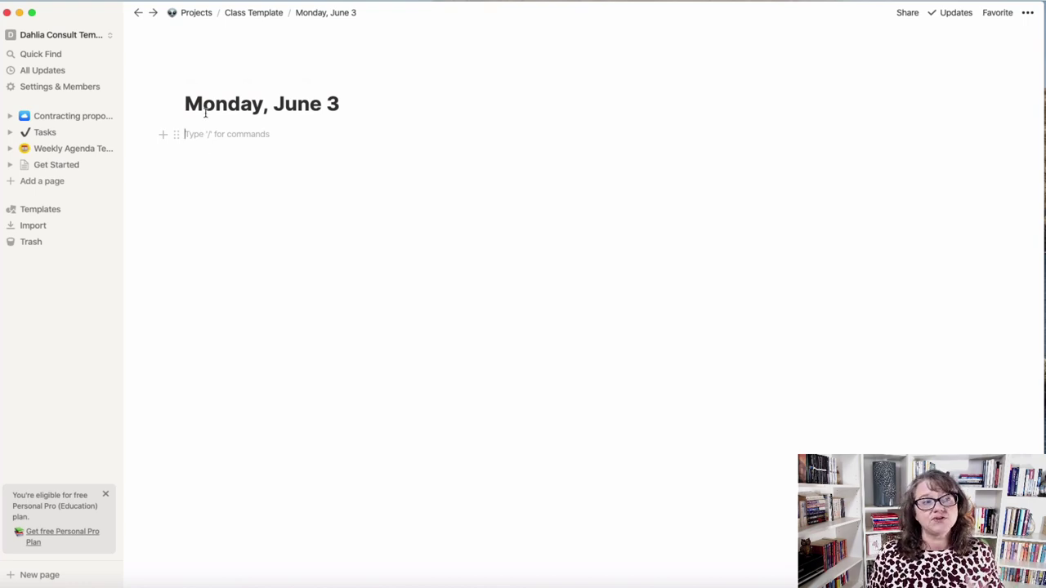
# Return to the class template and delete the Monday, June 3 sub-page from the Class Notes section
pyautogui.click(137, 14)
pyautogui.scroll(-2, 746, 360)
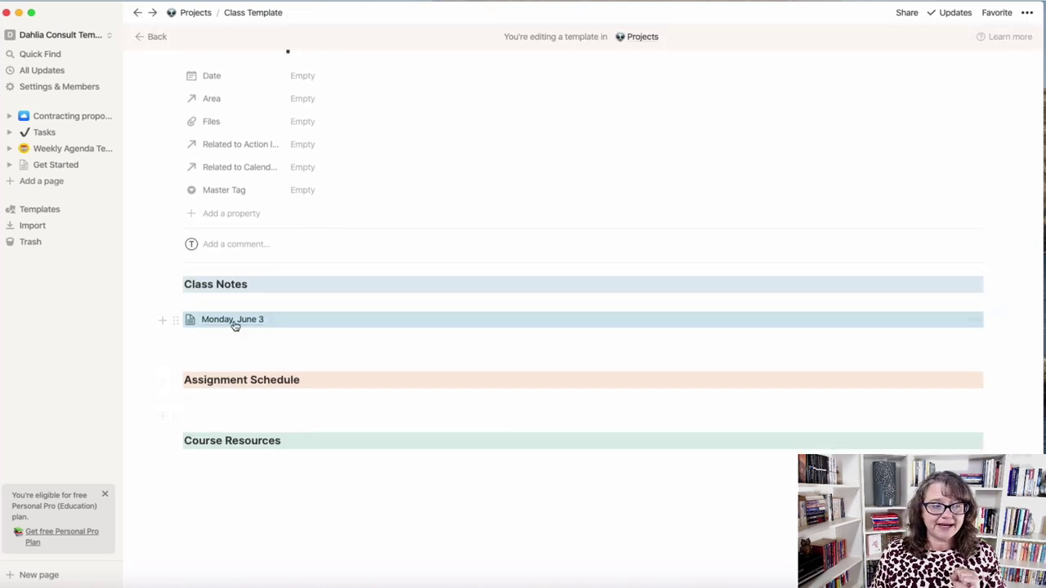
pyautogui.click(175, 323)
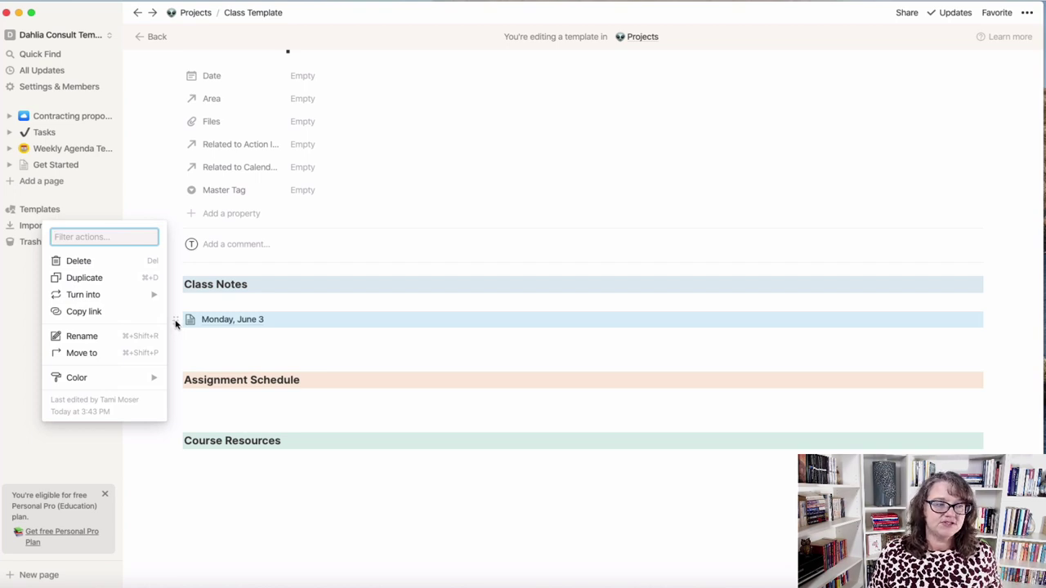
pyautogui.click(104, 263)
# Insert a linked view of the Notes + Ideas database in Class Notes, leaving one blank line below the heading
pyautogui.click(196, 306)
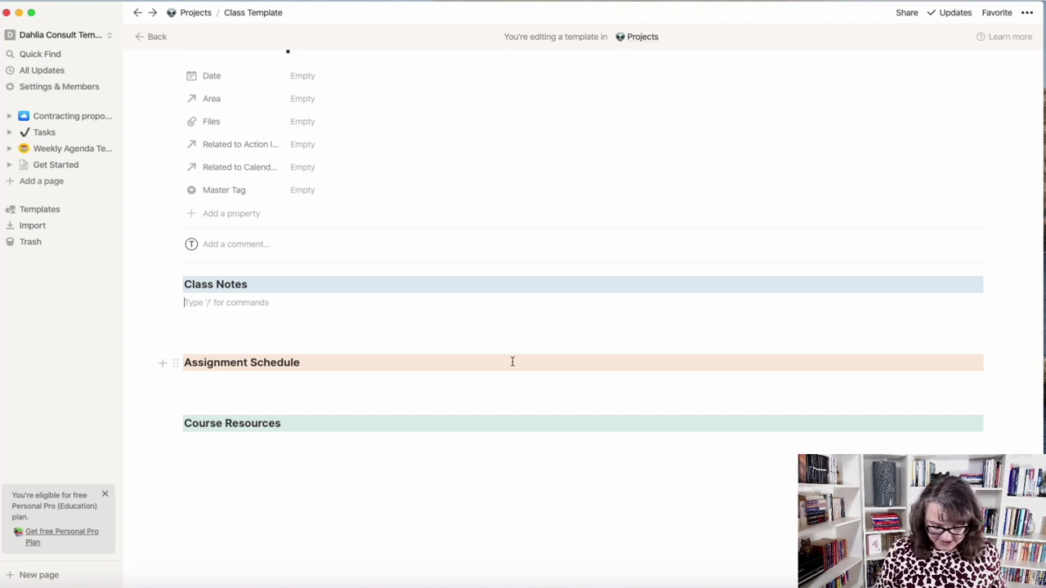
pyautogui.press('Return')
pyautogui.write('/')
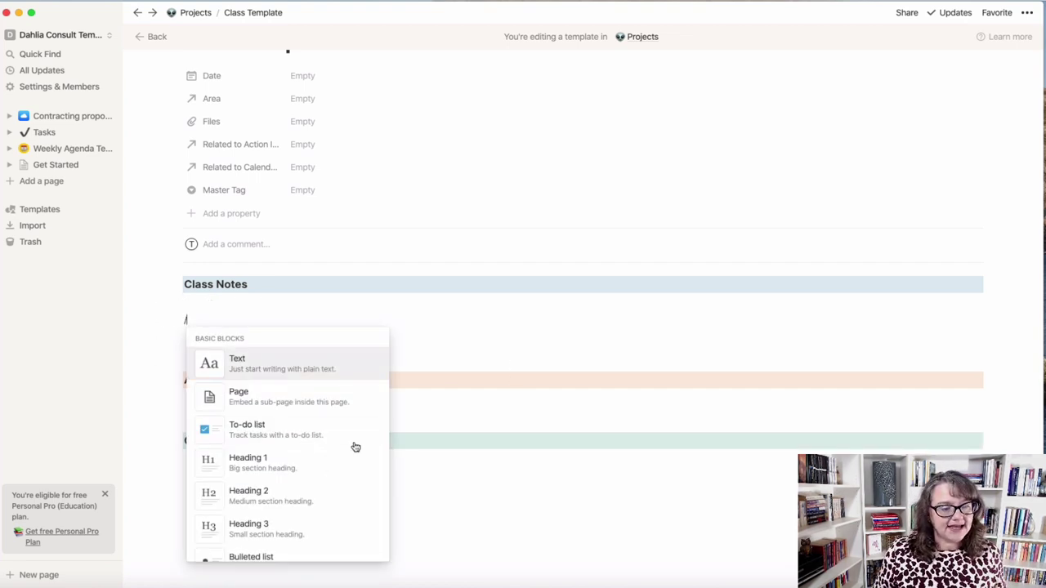
pyautogui.scroll(-10, 324, 470)
pyautogui.scroll(-5, 325, 474)
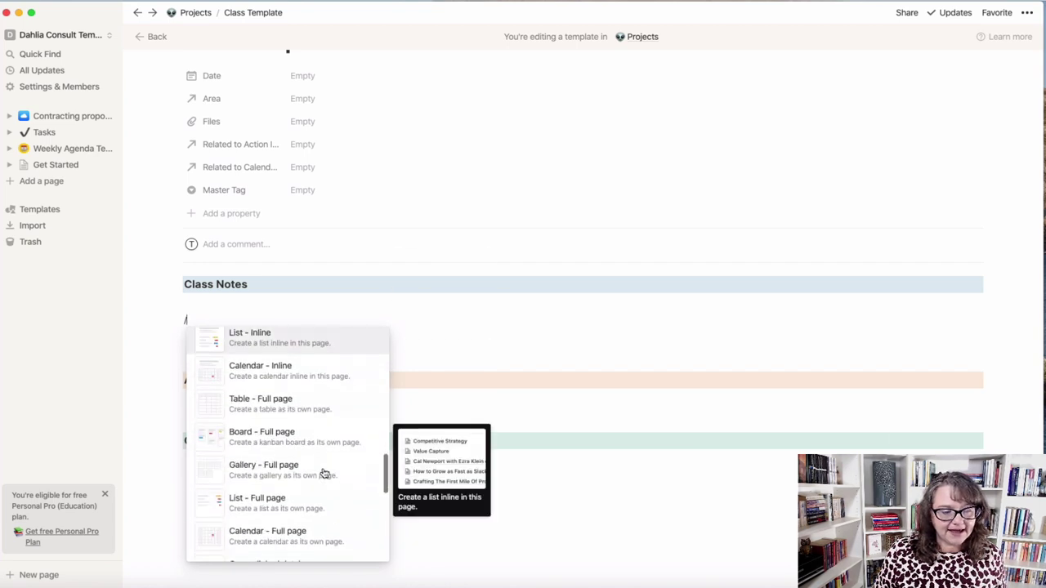
pyautogui.click(312, 516)
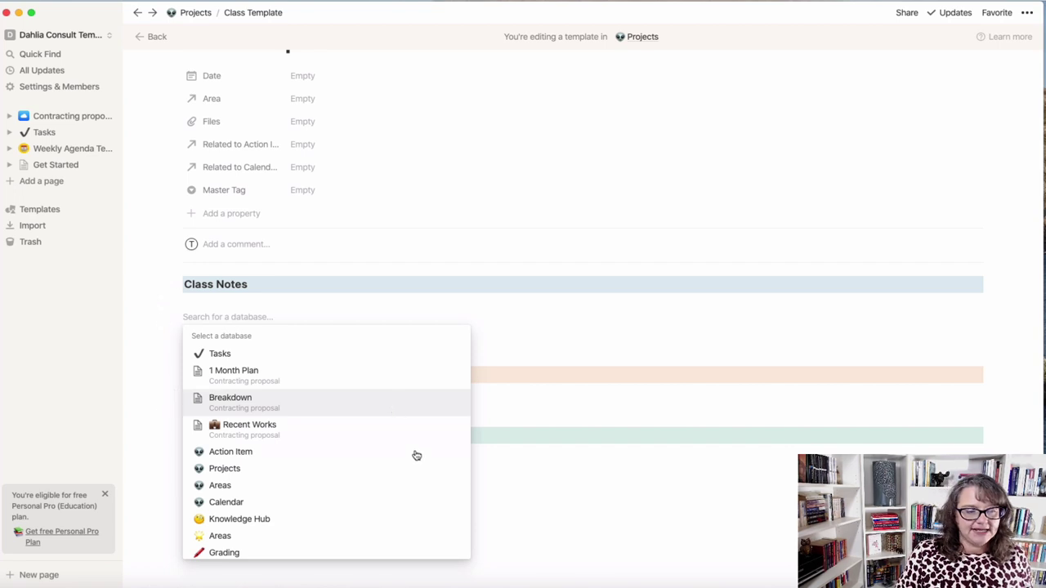
pyautogui.scroll(-2, 416, 458)
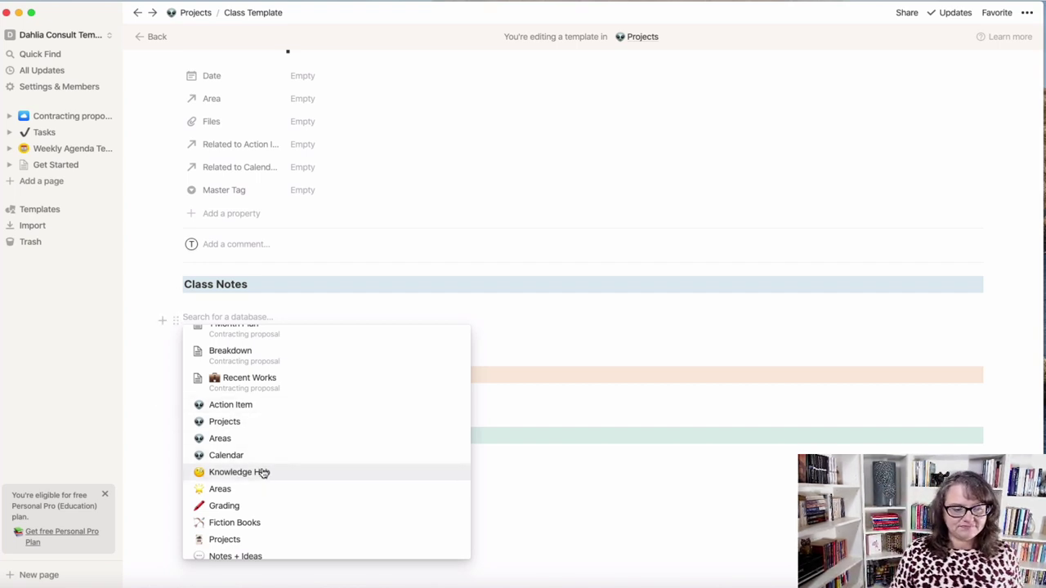
pyautogui.scroll(-2, 245, 539)
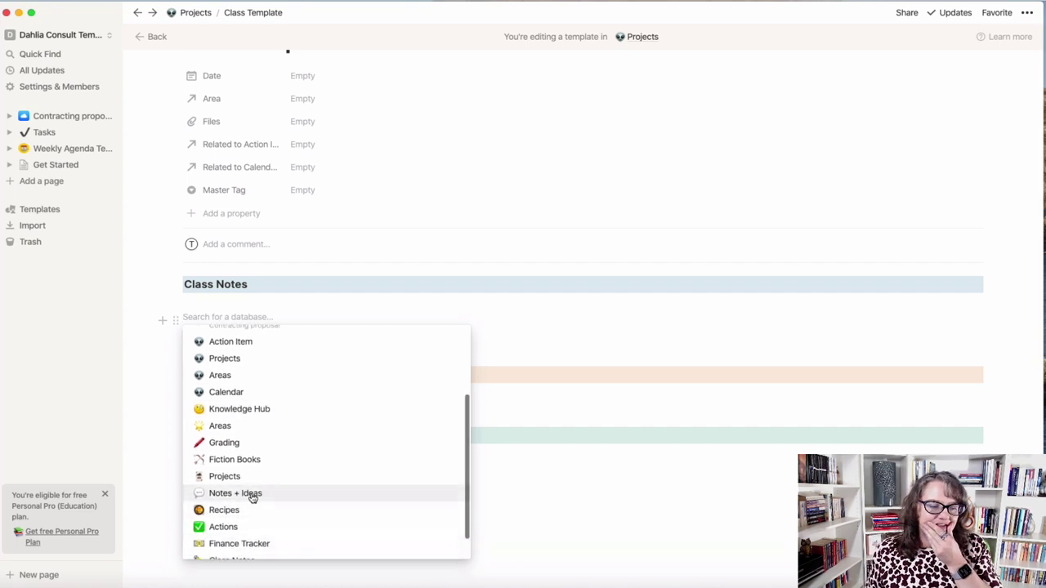
pyautogui.click(250, 492)
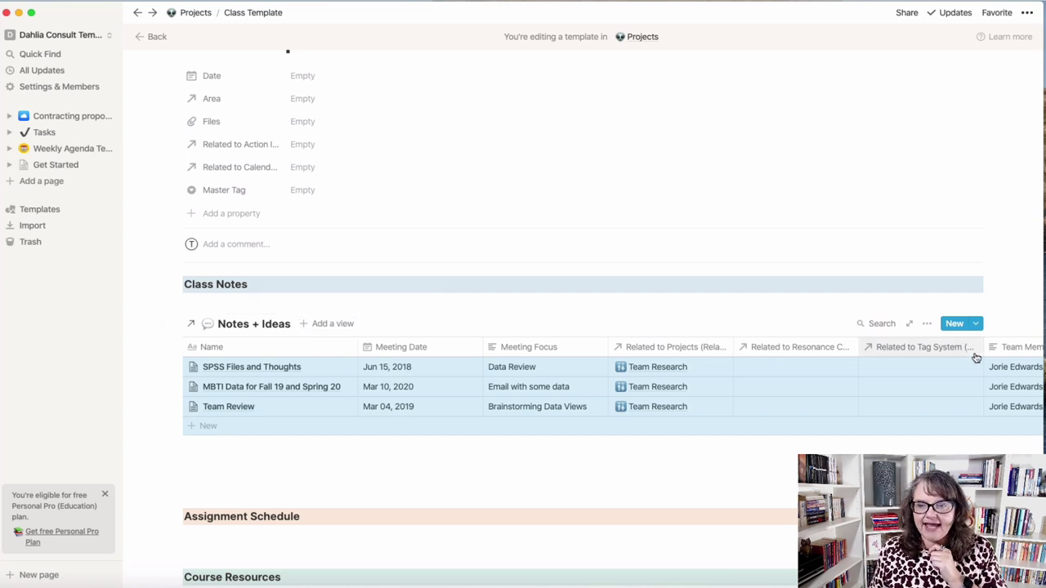
# Try to filter the linked Notes + Ideas view by a page in its Related to Projects property, and remove the filter
pyautogui.click(926, 323)
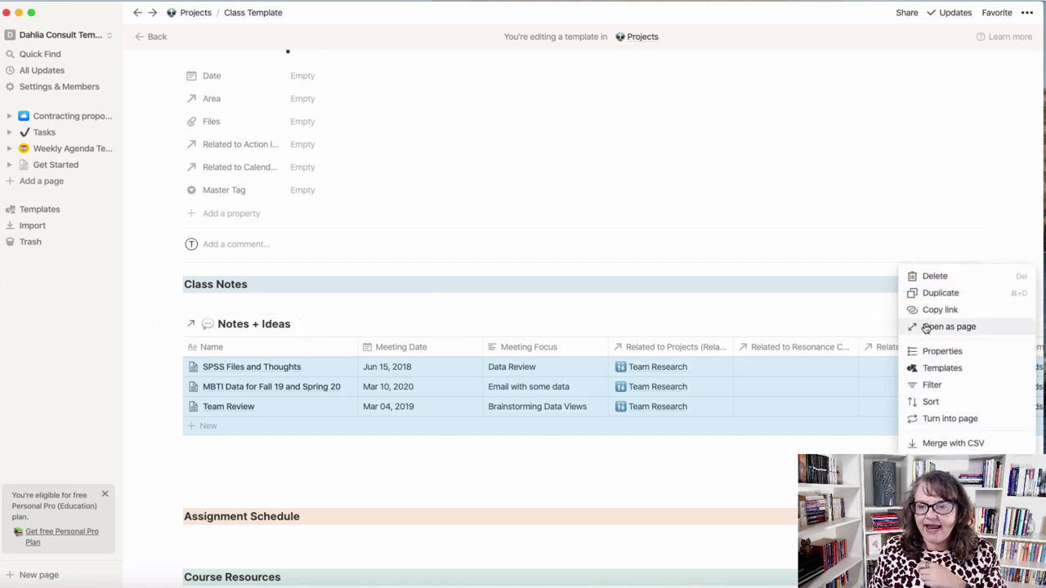
pyautogui.click(932, 385)
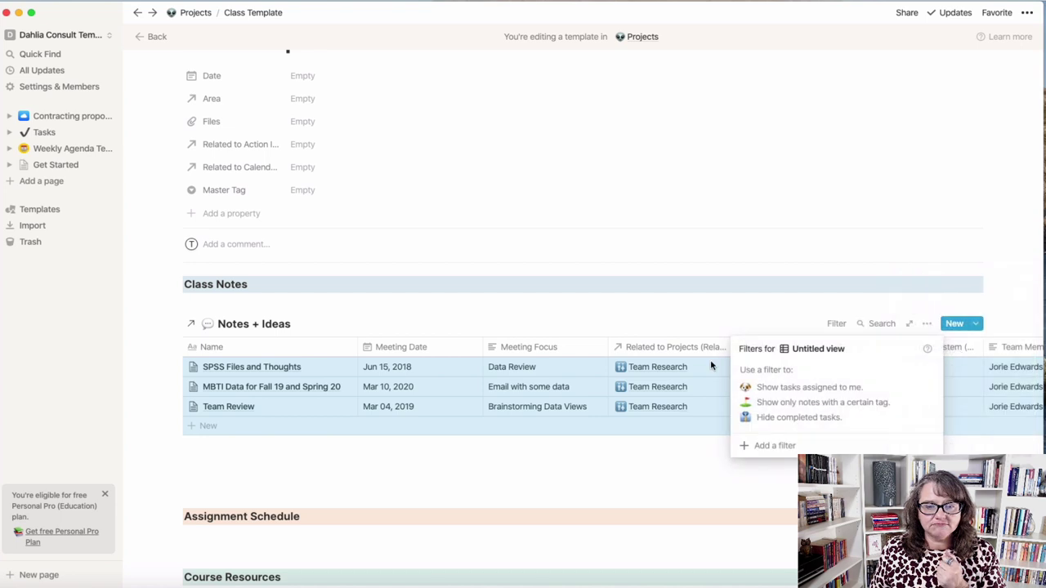
pyautogui.click(768, 447)
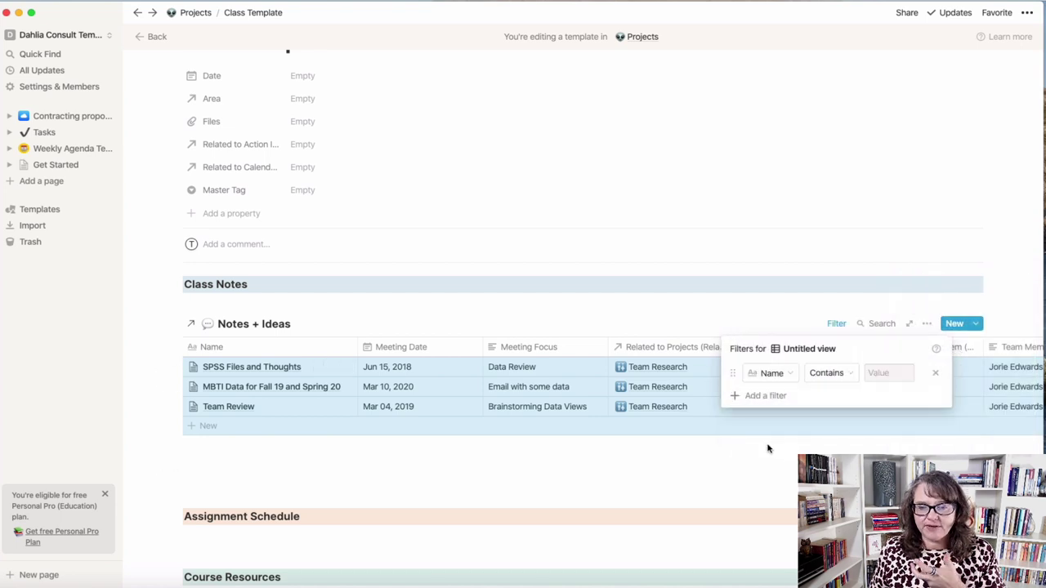
pyautogui.click(787, 374)
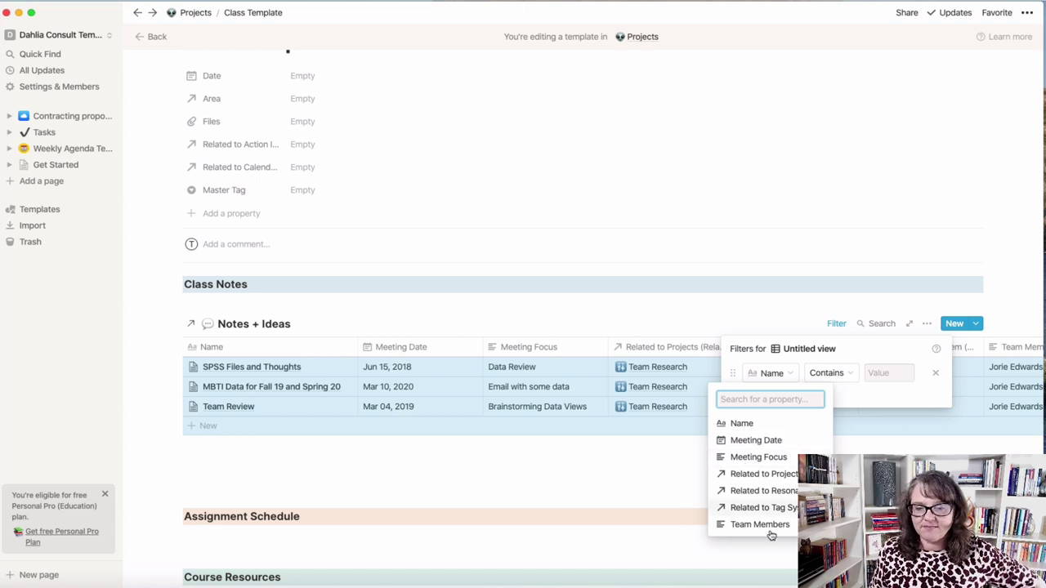
pyautogui.click(763, 474)
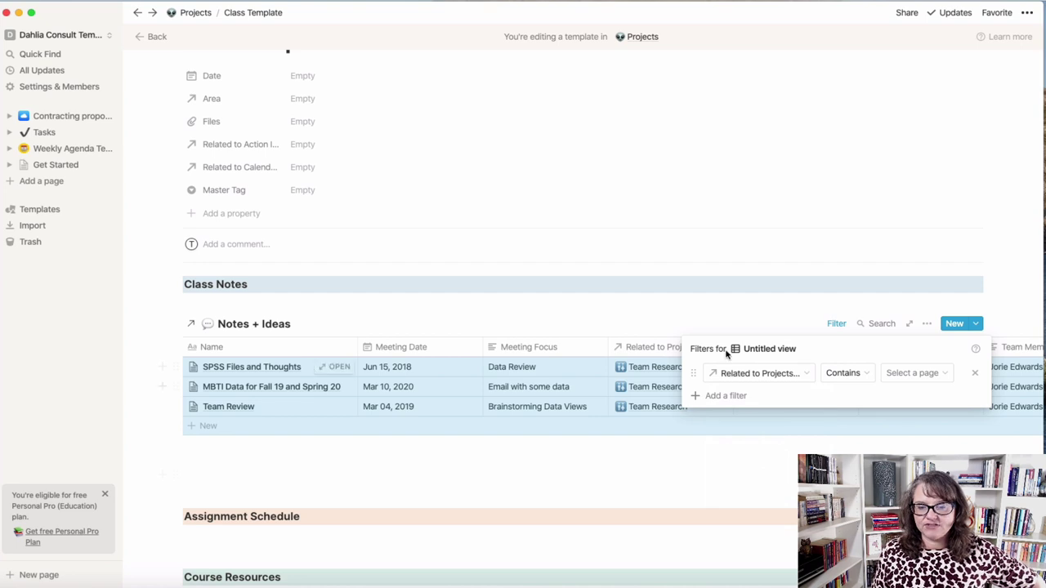
pyautogui.click(909, 377)
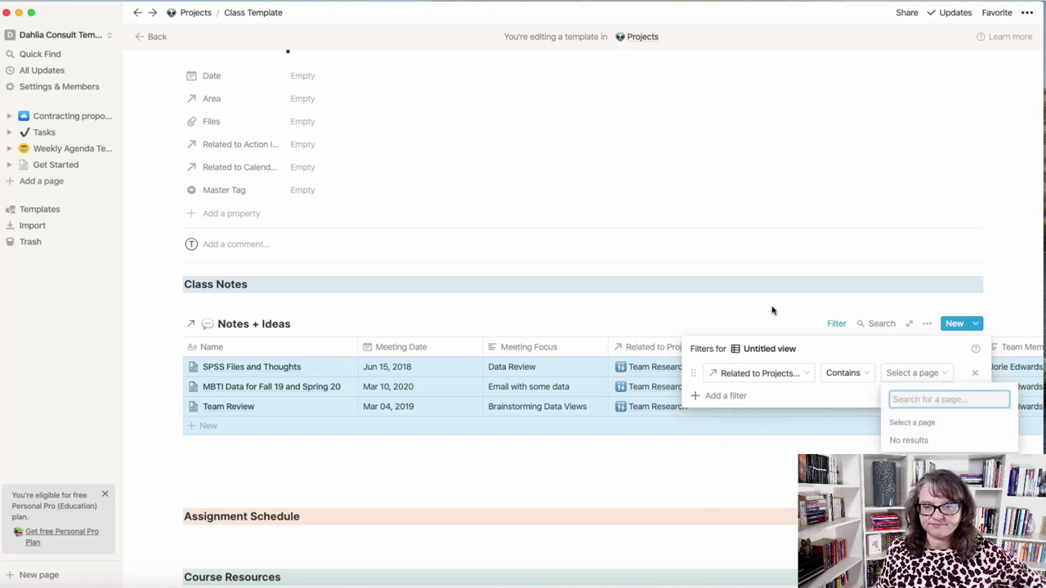
pyautogui.click(935, 378)
pyautogui.click(975, 372)
pyautogui.click(555, 483)
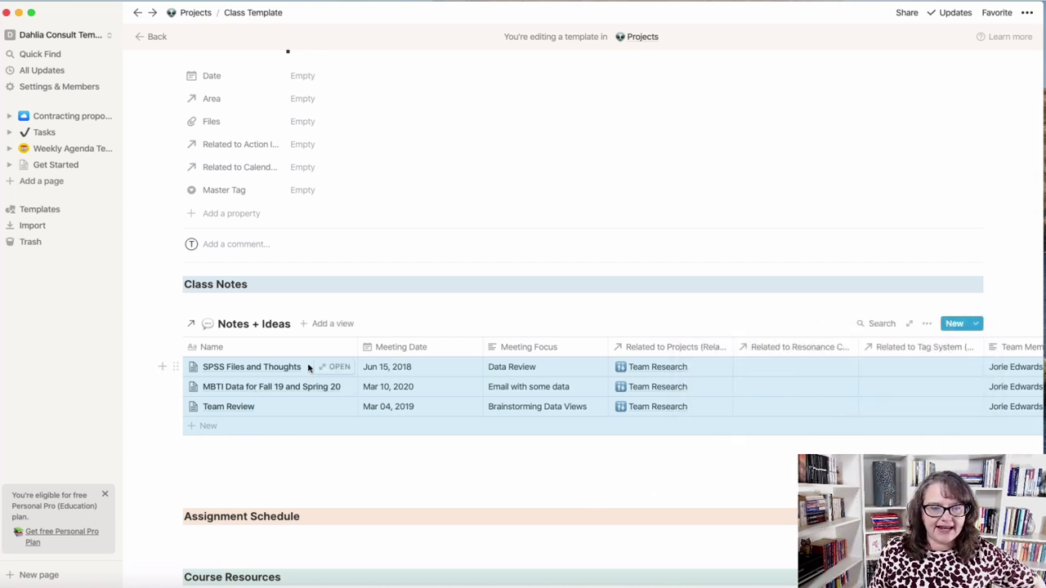
# Add an entry named "Module 1" to the Notes + Ideas table and inspect its page properties
pyautogui.click(208, 426)
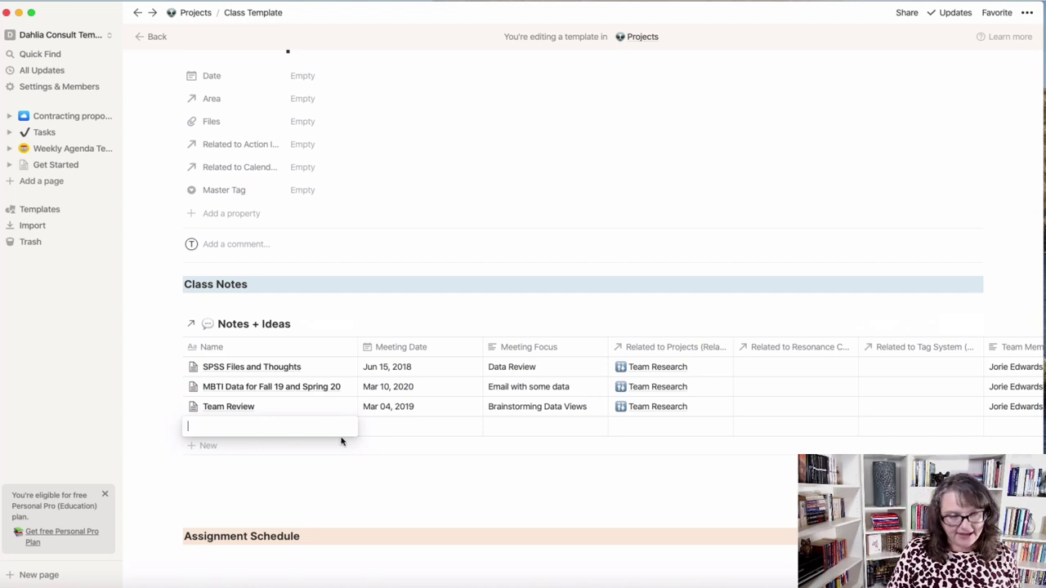
pyautogui.write('Module 1')
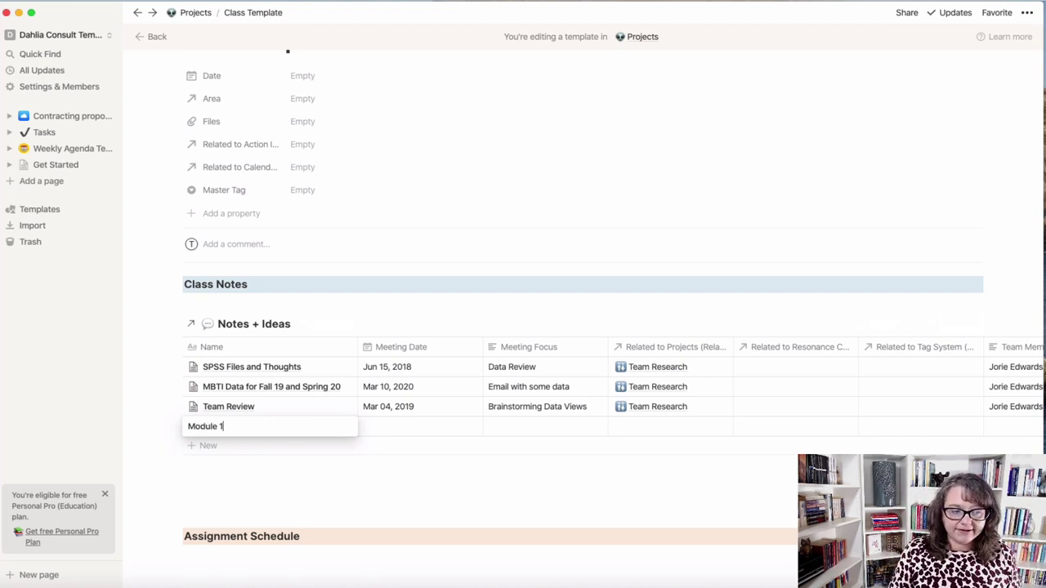
pyautogui.press('Return')
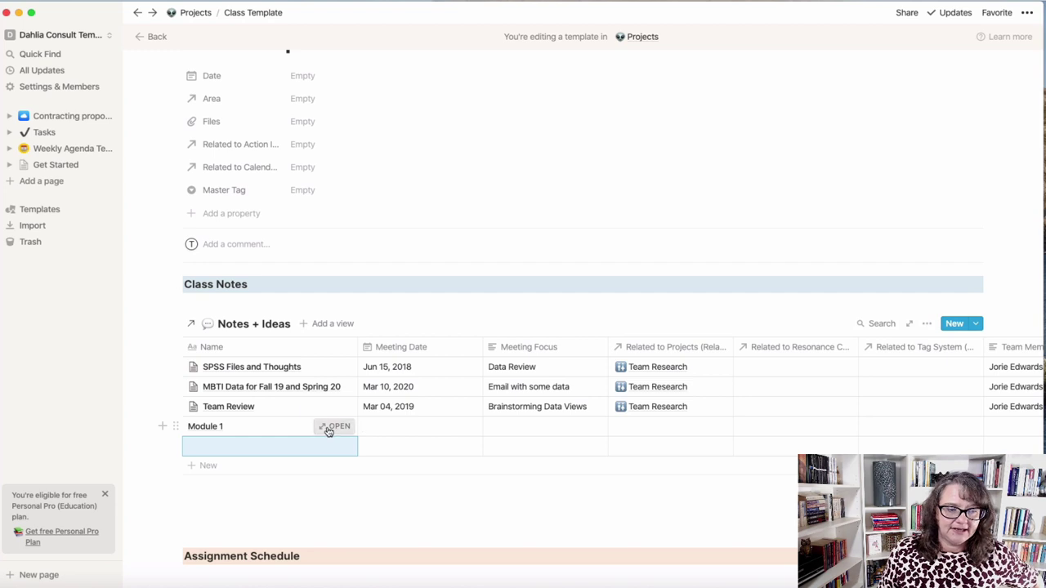
pyautogui.click(335, 428)
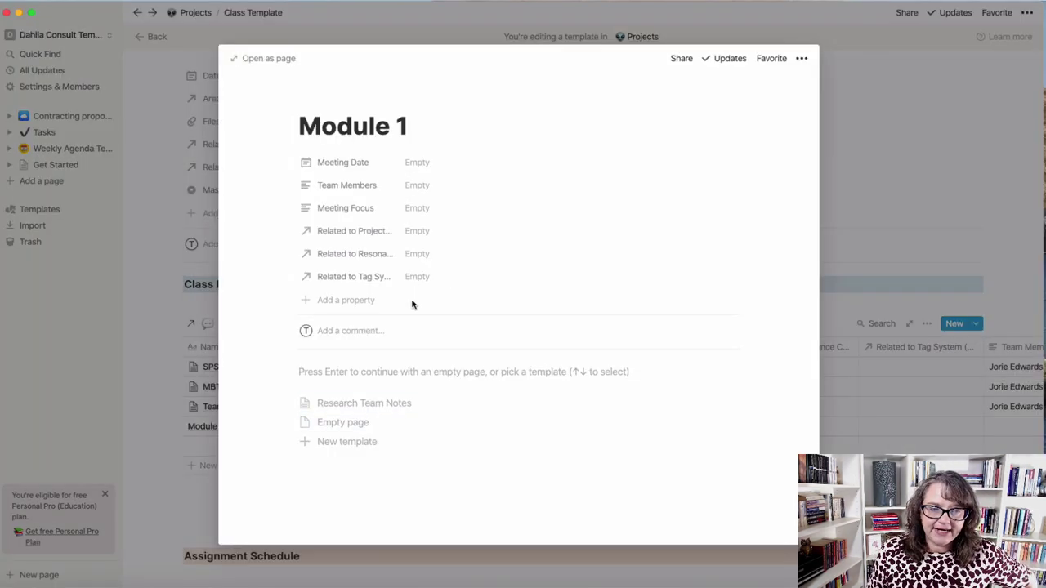
pyautogui.click(855, 203)
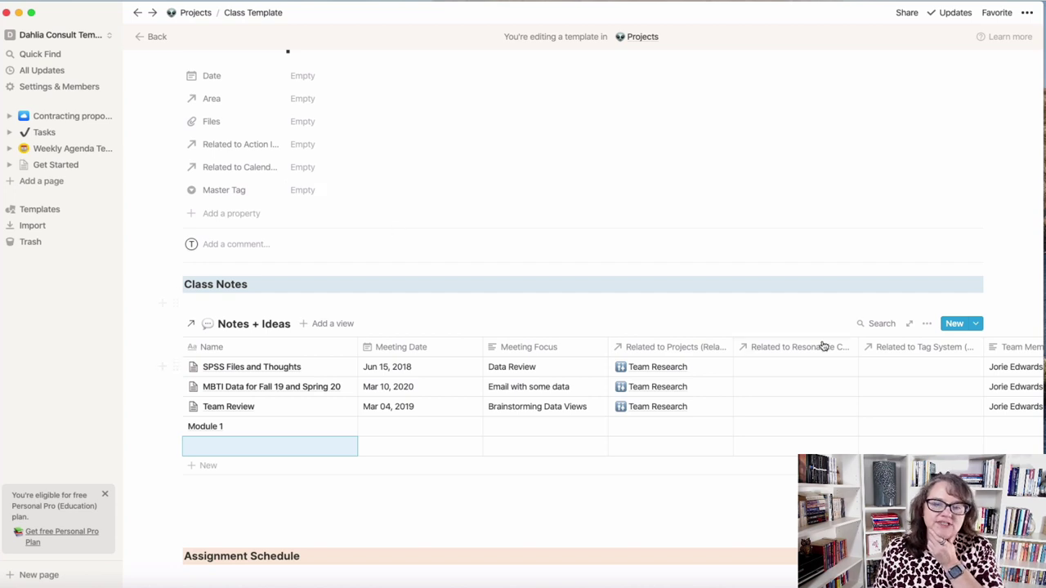
# Check the templates offered for Notes + Ideas and delete the linked database from the Class Notes section
pyautogui.click(974, 326)
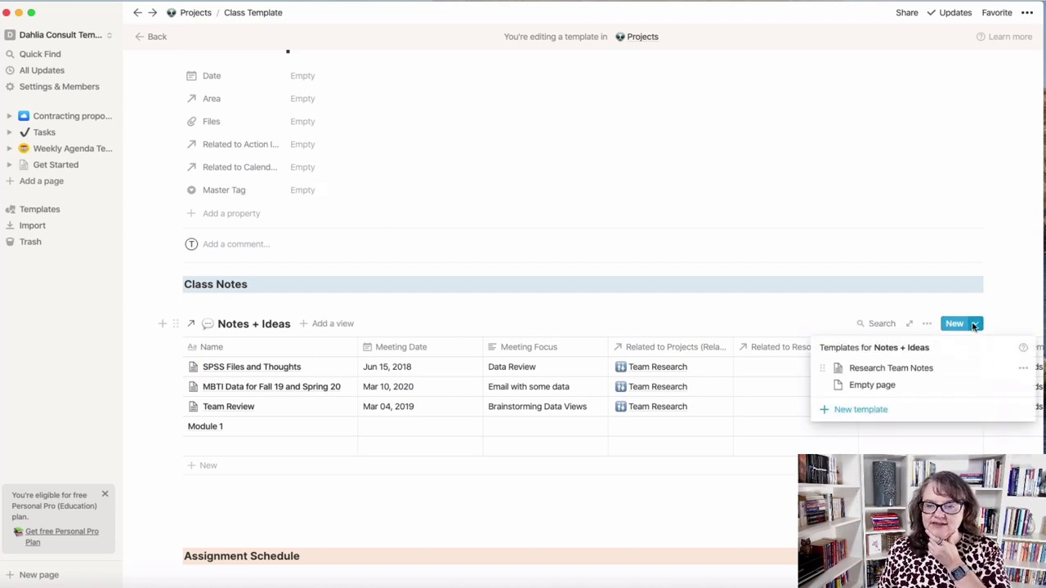
pyautogui.click(370, 396)
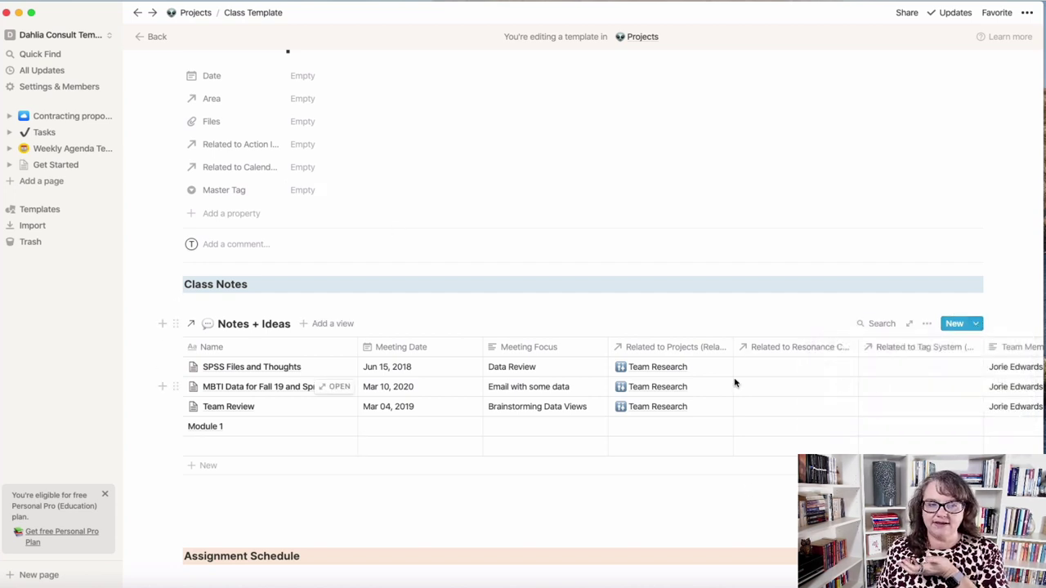
pyautogui.click(174, 325)
pyautogui.click(82, 286)
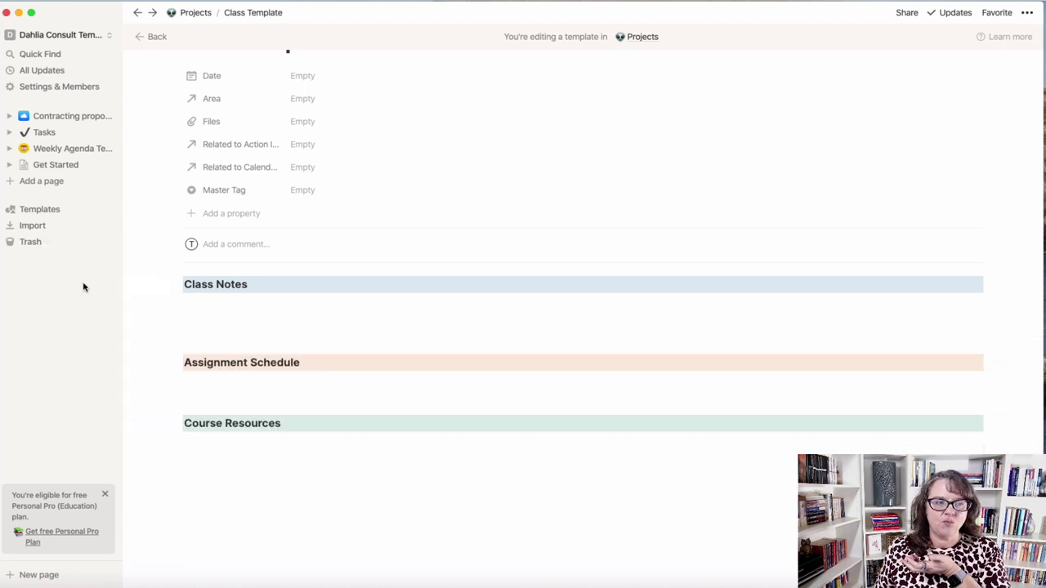
pyautogui.click(200, 312)
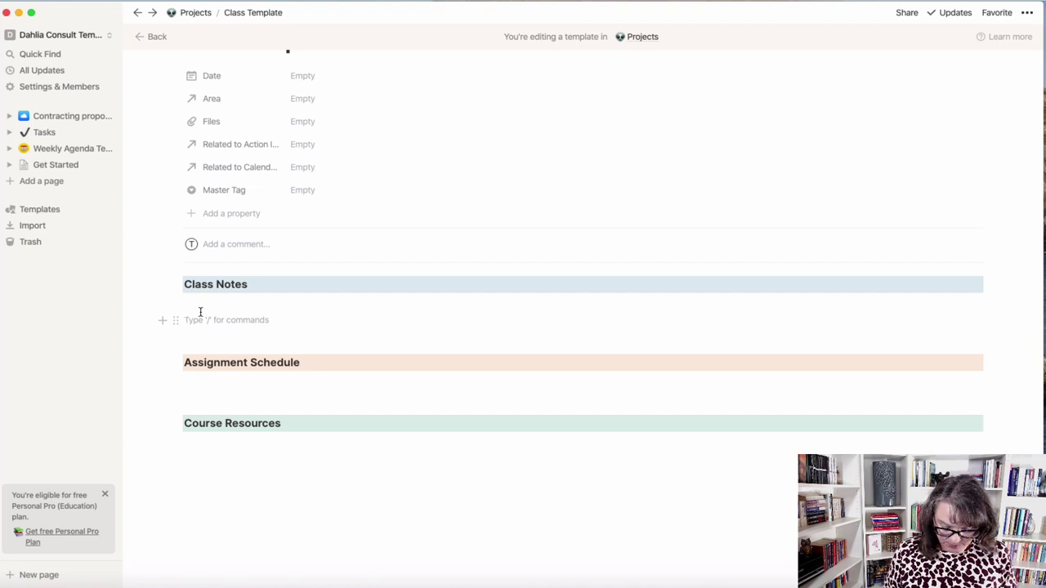
pyautogui.write('/')
pyautogui.scroll(-15, 295, 468)
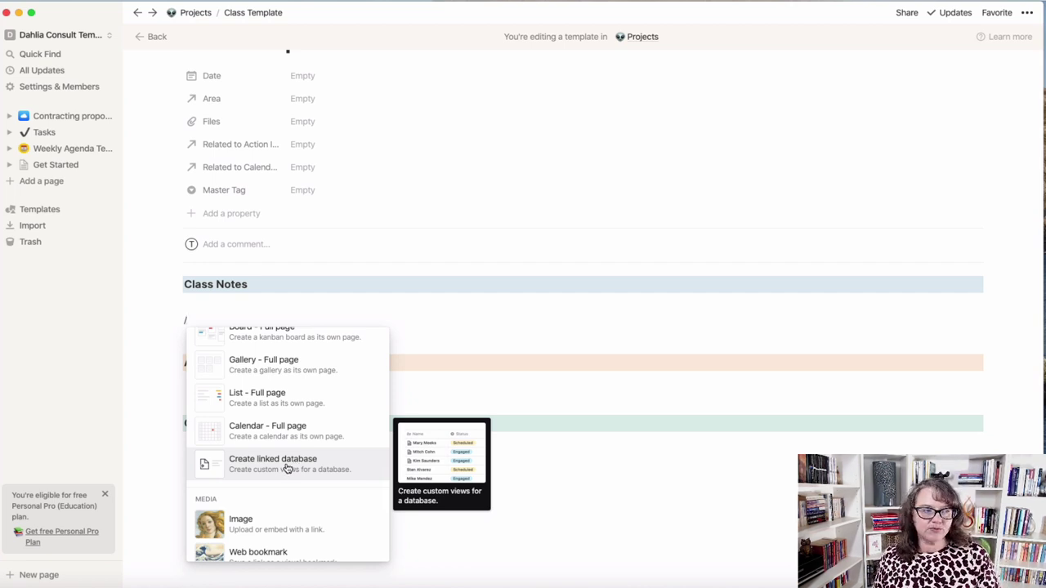
pyautogui.click(74, 371)
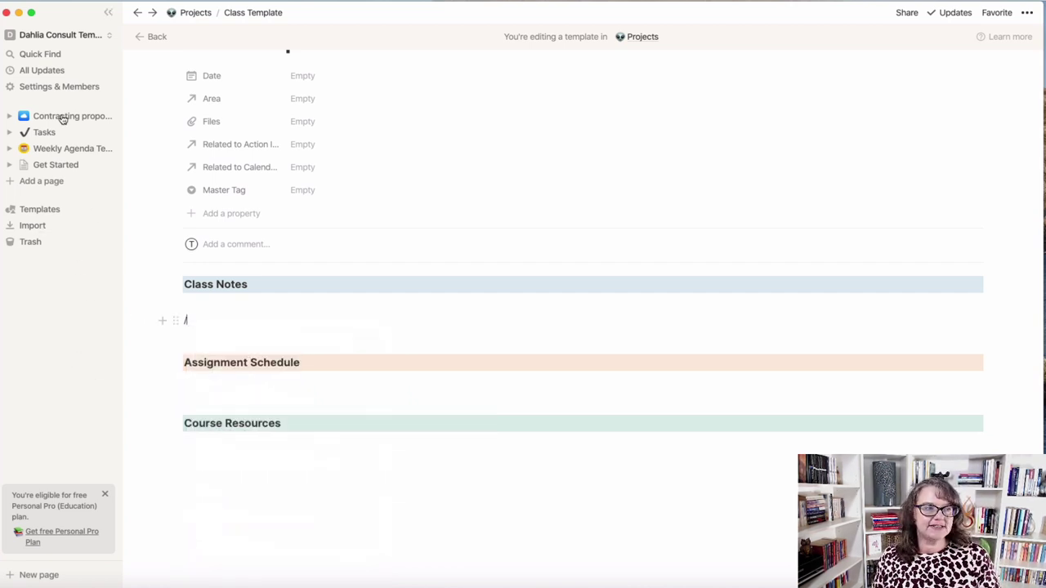
# Create a new page in the workspace as a table database titled "Notes & Ideas"
pyautogui.click(36, 180)
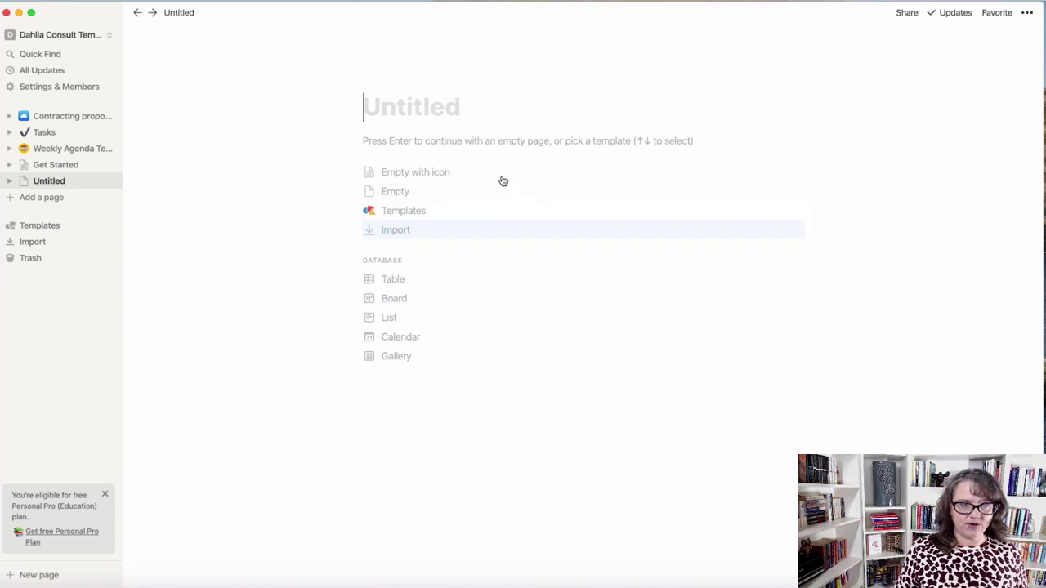
pyautogui.click(397, 285)
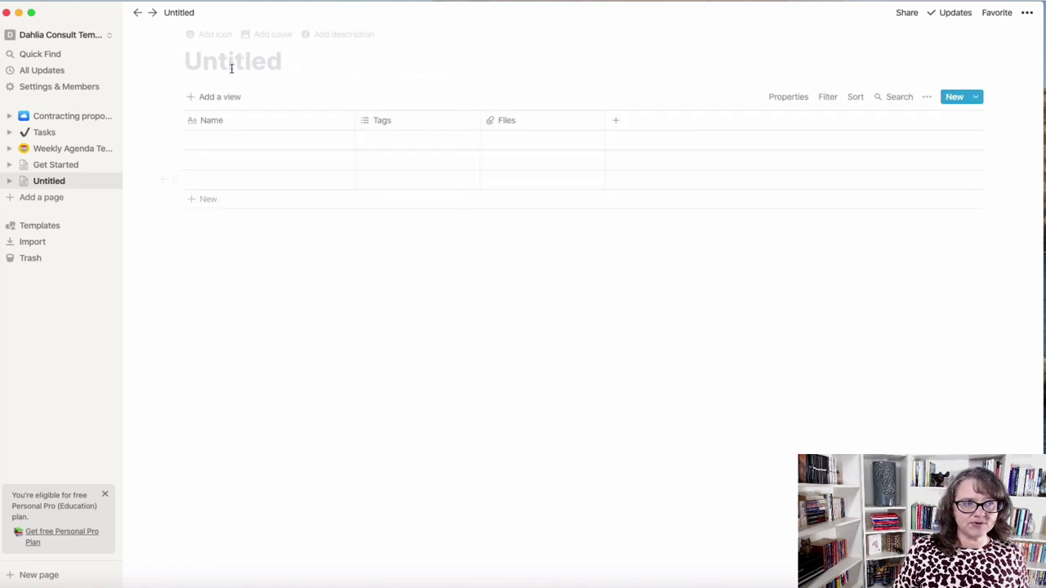
pyautogui.click(231, 69)
pyautogui.write('Notes ')
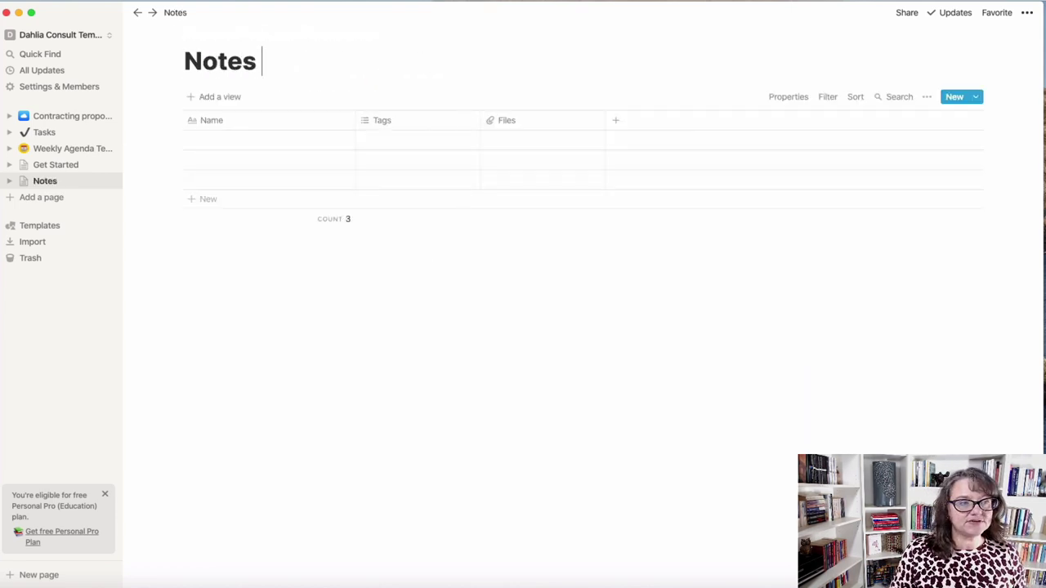
pyautogui.write('& Ideas')
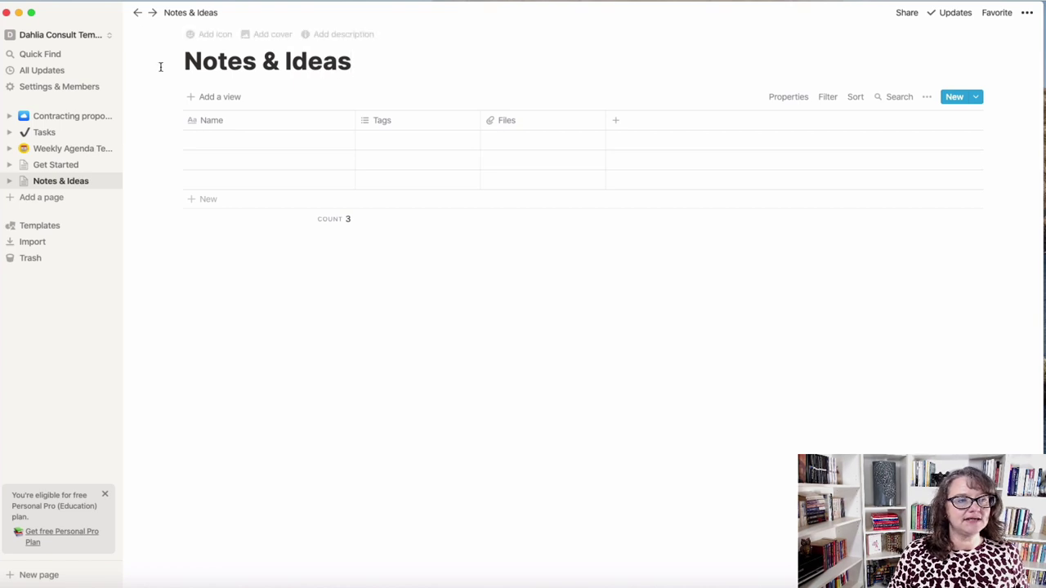
# Give the Notes & Ideas page the alien emoji as its icon
pyautogui.click(209, 36)
pyautogui.click(199, 66)
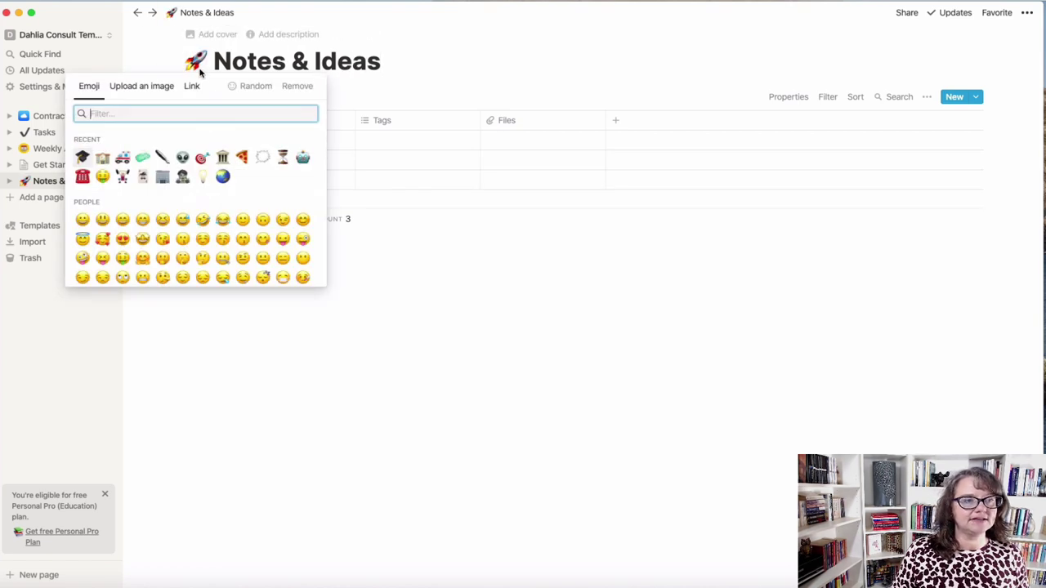
pyautogui.click(182, 157)
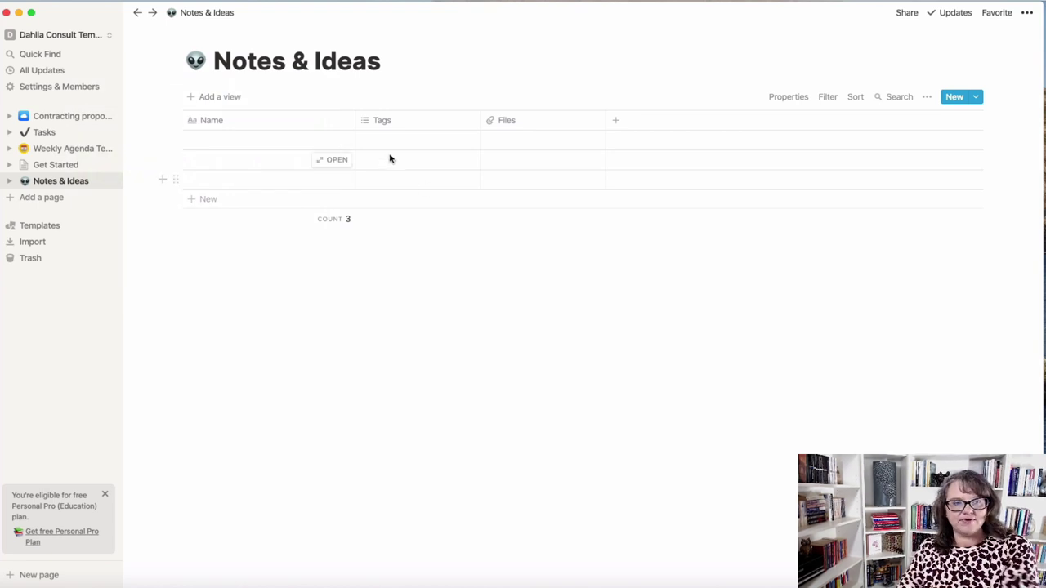
# Rename the Tags property of Notes & Ideas to "Master Tag", keeping the multi-select type
pyautogui.click(391, 124)
pyautogui.write('M')
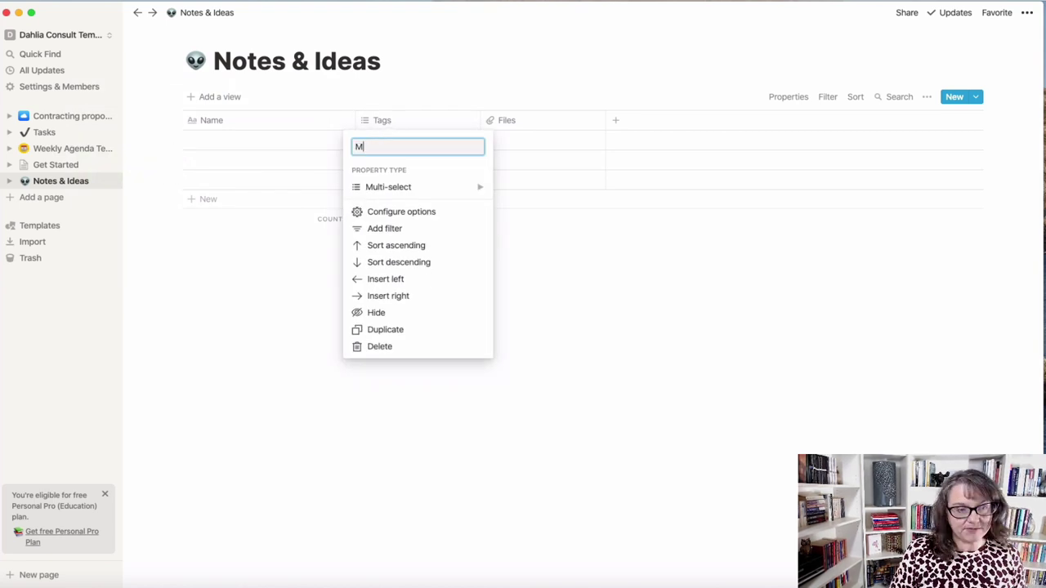
pyautogui.write('aster Tag')
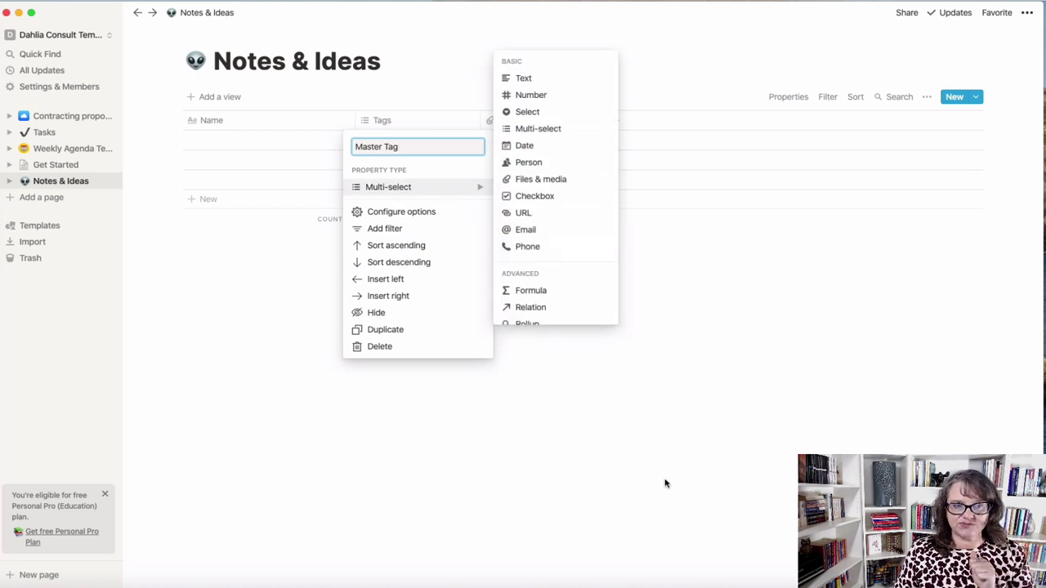
pyautogui.click(526, 346)
# Change the Files property of Notes & Ideas into a relation to the Projects database
pyautogui.click(537, 120)
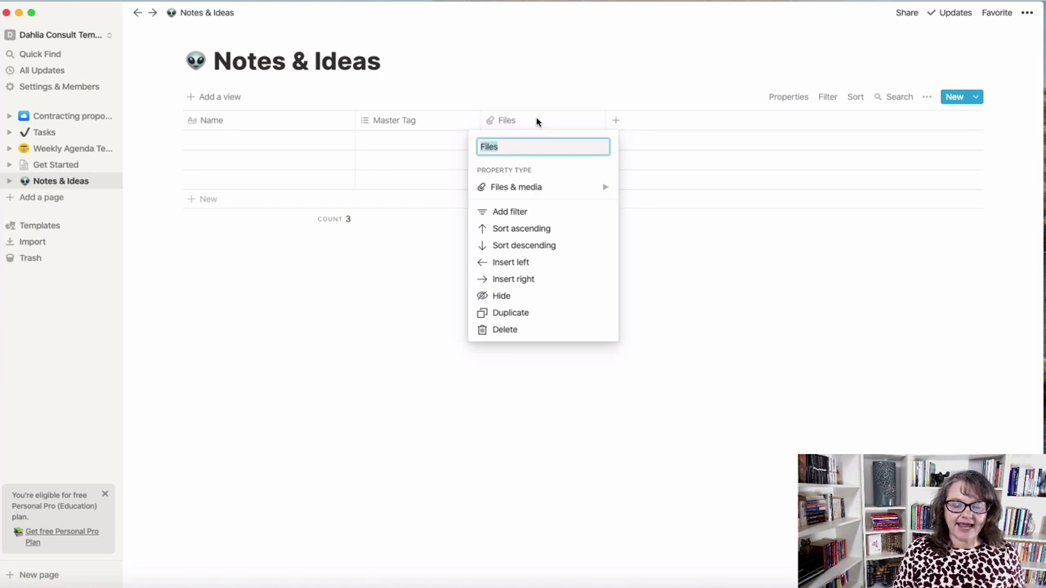
pyautogui.moveTo(567, 191)
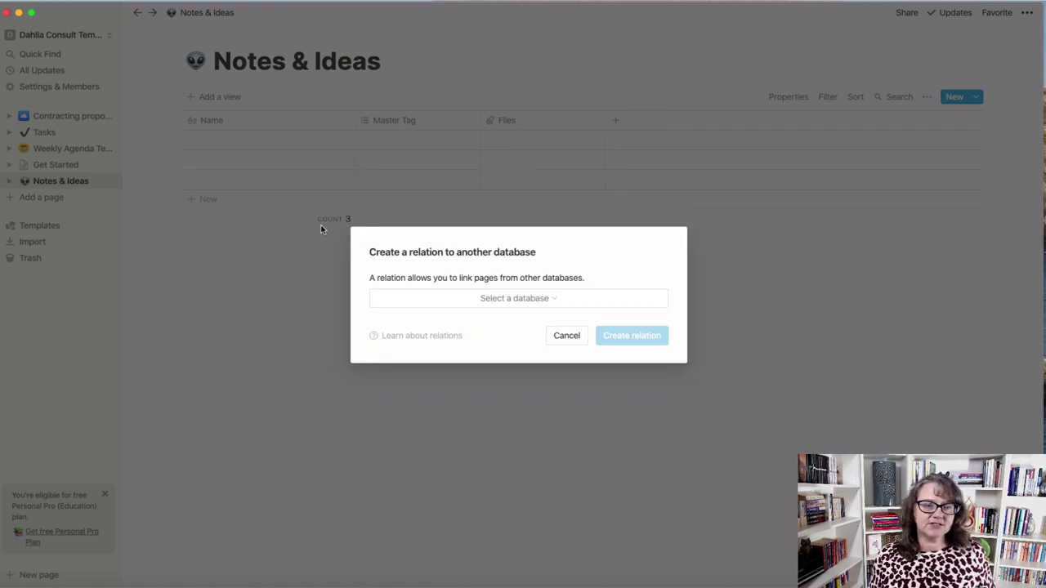
pyautogui.click(468, 298)
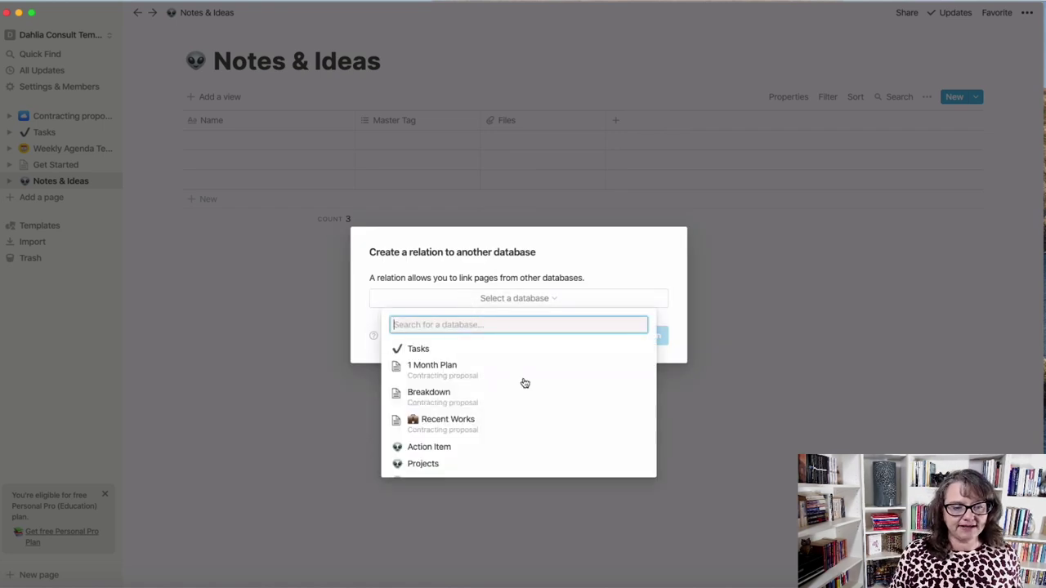
pyautogui.scroll(-2, 497, 435)
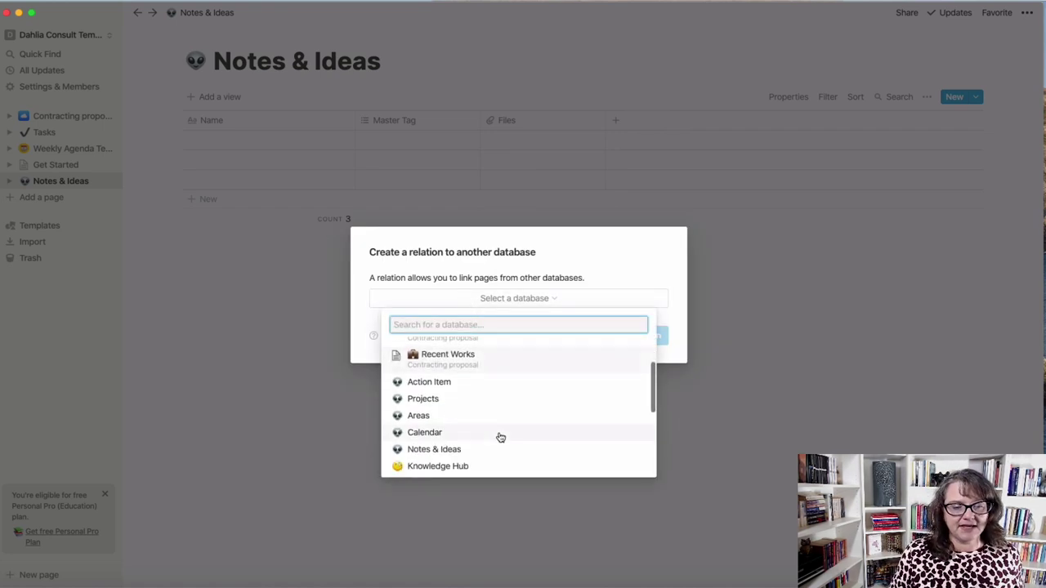
pyautogui.click(440, 398)
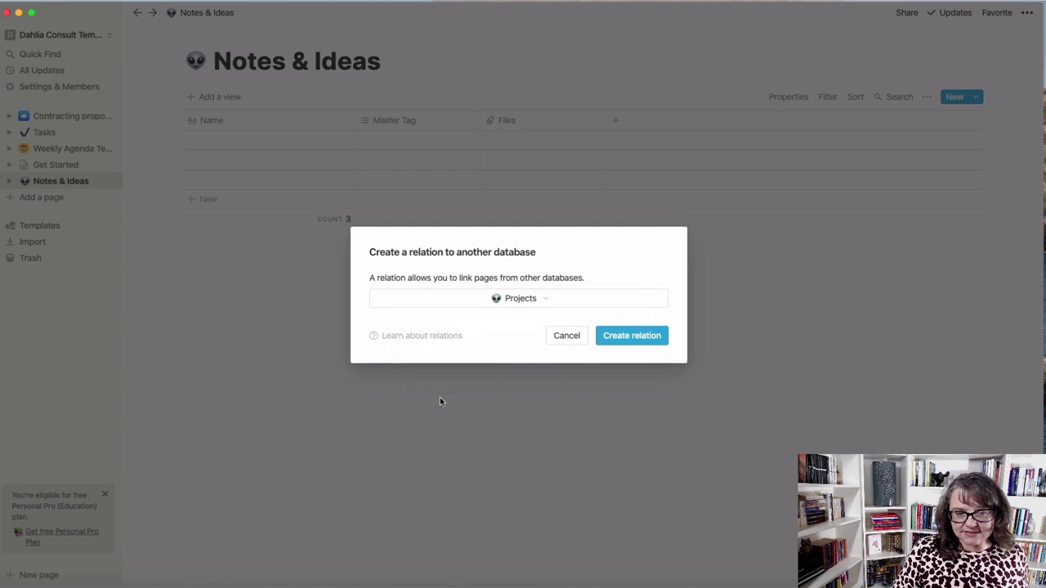
pyautogui.click(632, 336)
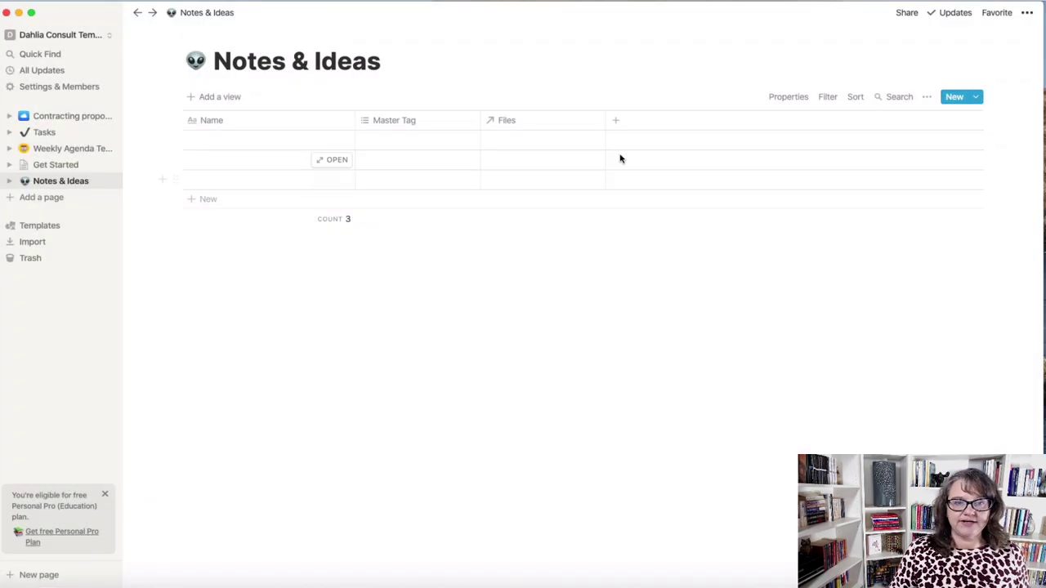
# Rename the Files relation property to "Class Connection"
pyautogui.click(528, 122)
pyautogui.write('Pr')
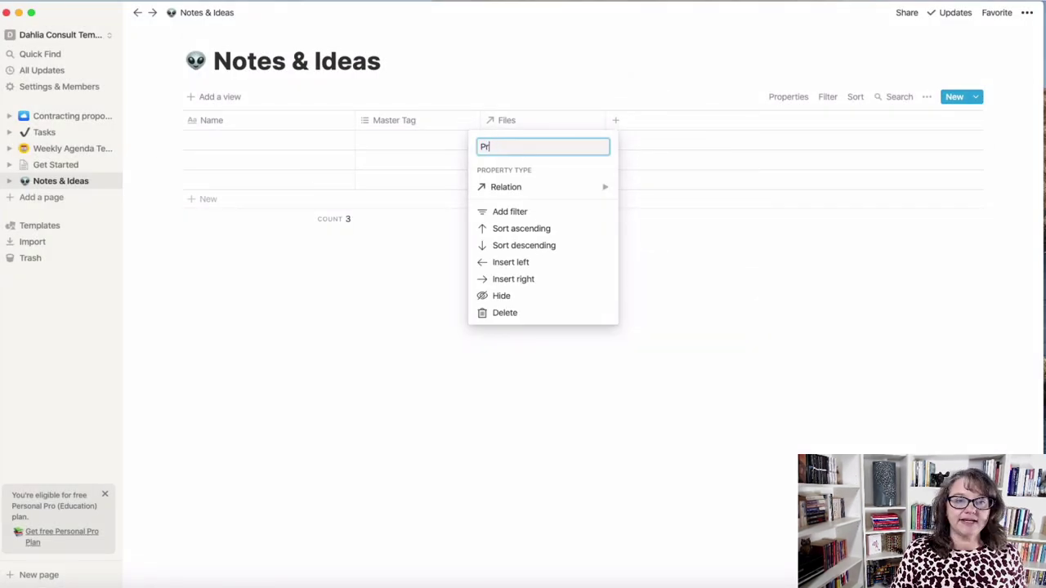
pyautogui.press('BackSpace')
pyautogui.press('BackSpace')
pyautogui.write('Class Connection')
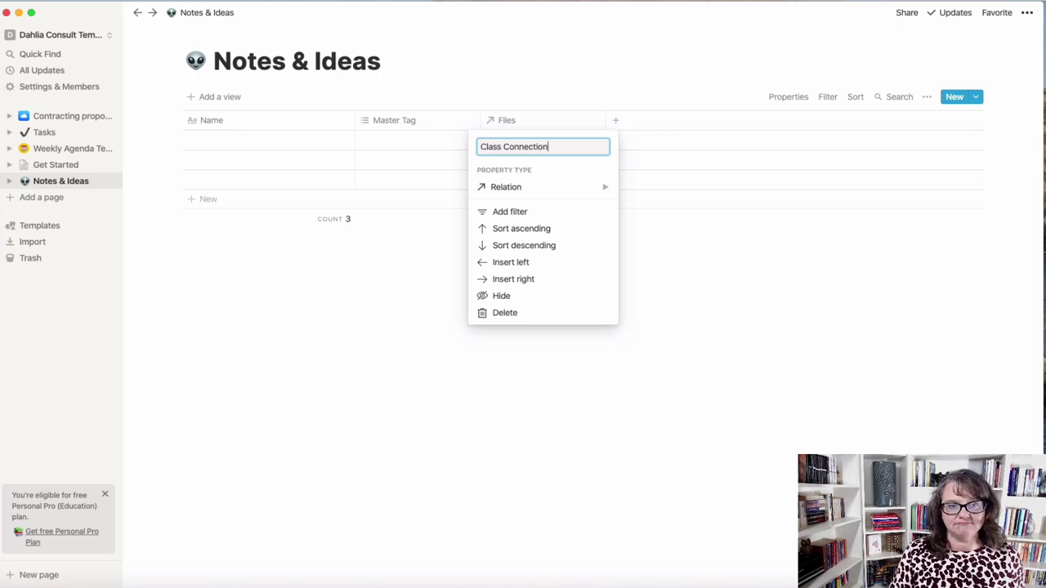
pyautogui.press('Return')
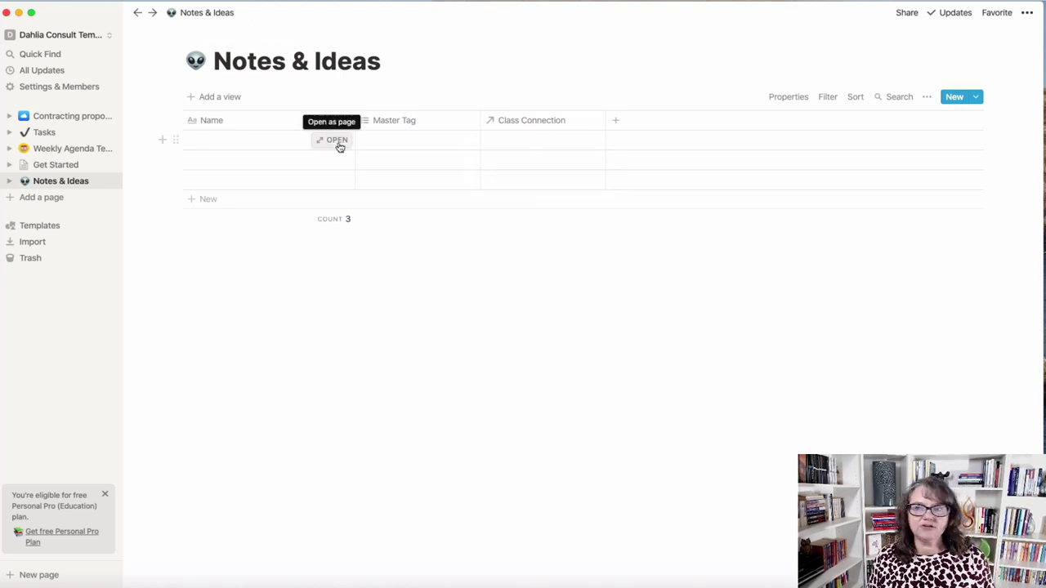
# Open the first table entry as a page, title it "Module 1", and set its Class Connection to DBH 803
pyautogui.click(338, 140)
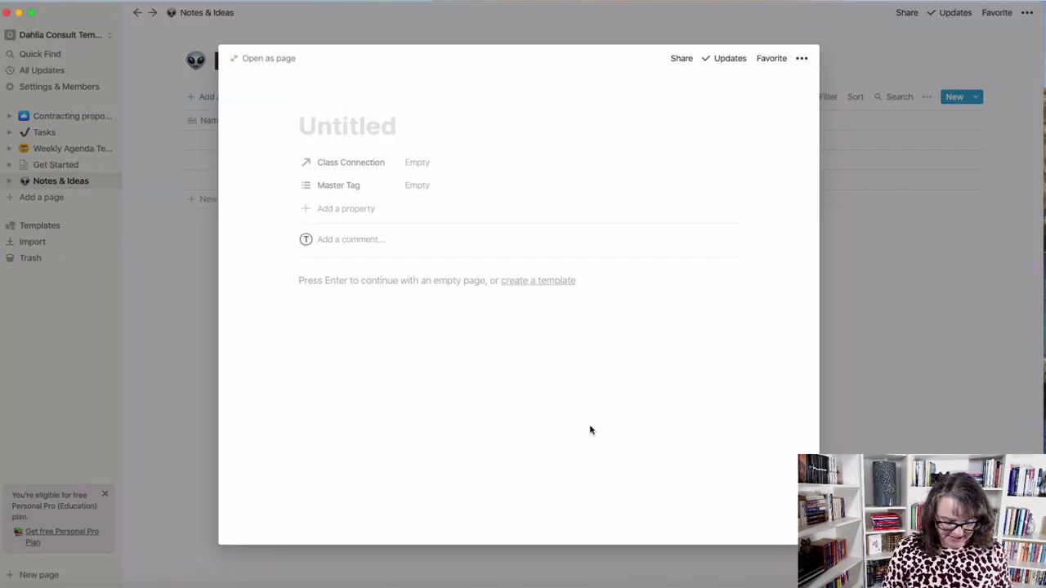
pyautogui.write('Module 1')
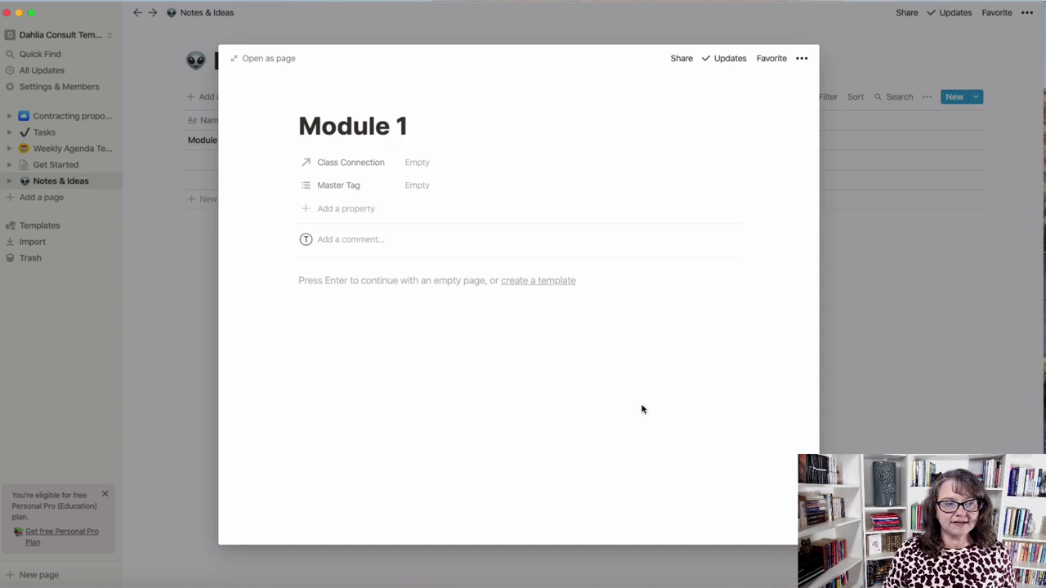
pyautogui.click(423, 167)
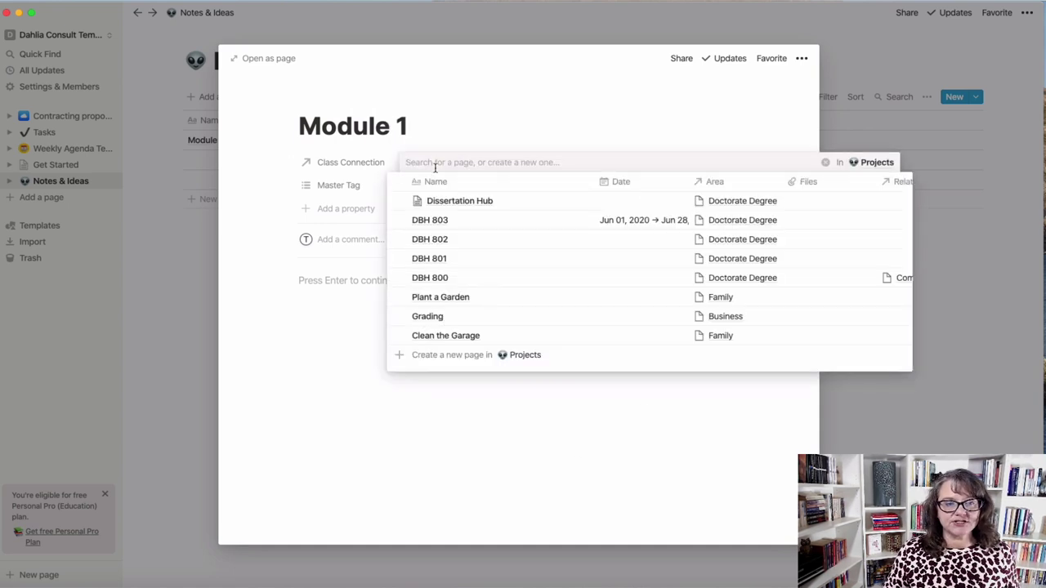
pyautogui.click(435, 229)
pyautogui.click(411, 302)
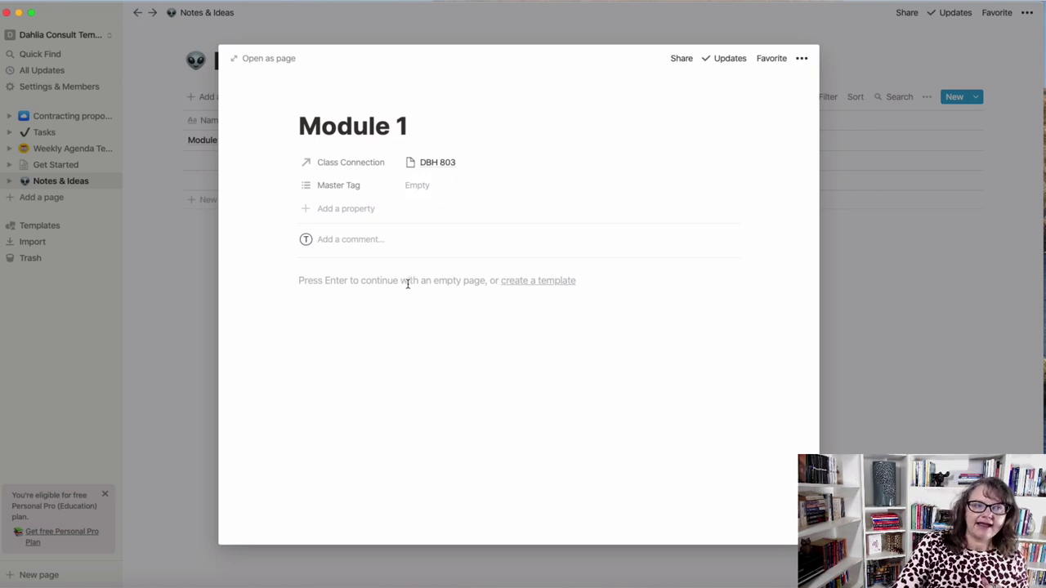
# Create a Notes & Ideas template titled "Module 1" with its Class Connection set to DBH 803
pyautogui.click(540, 281)
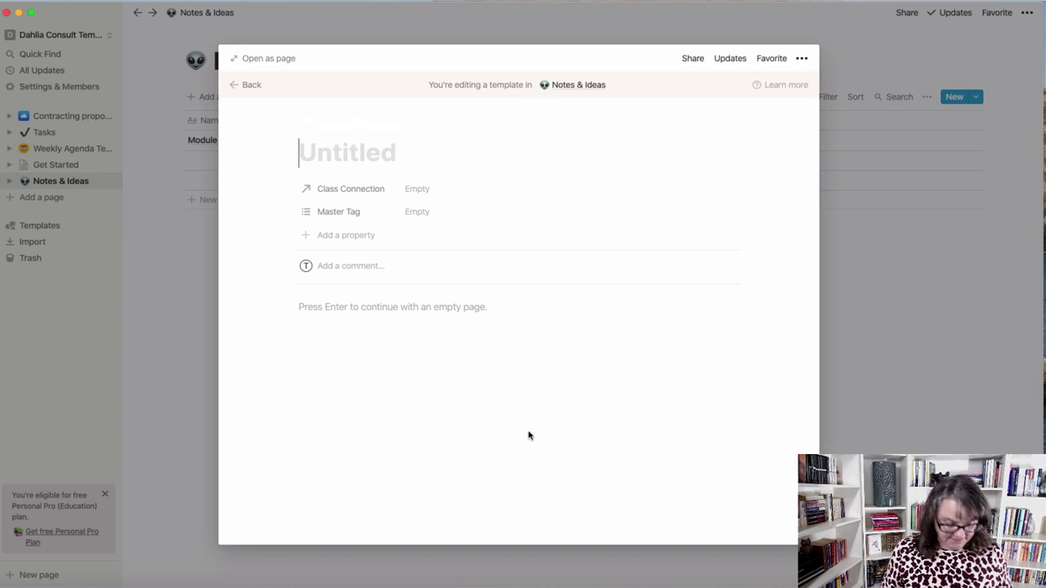
pyautogui.write('Module 1')
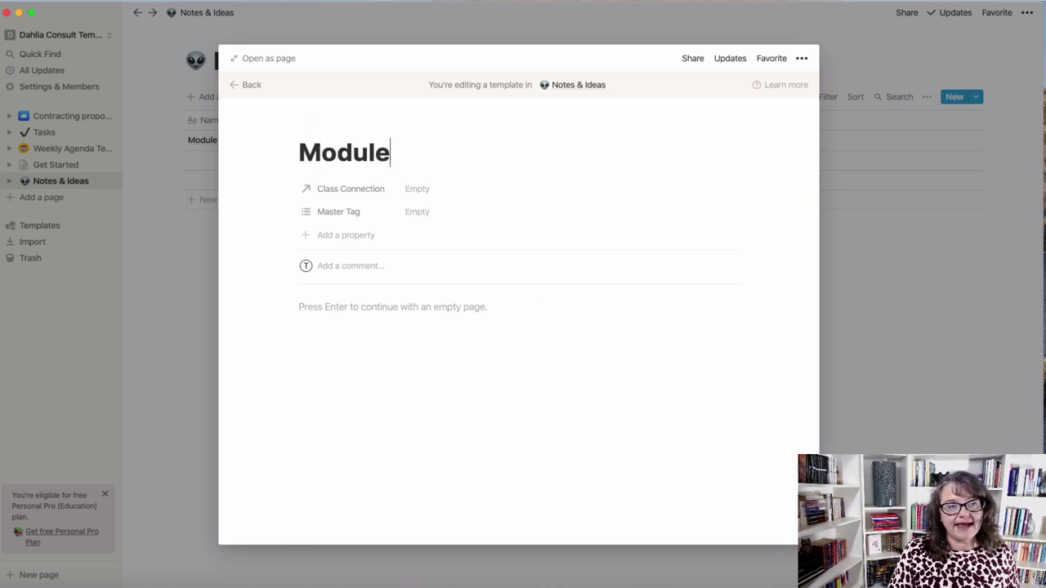
pyautogui.click(428, 191)
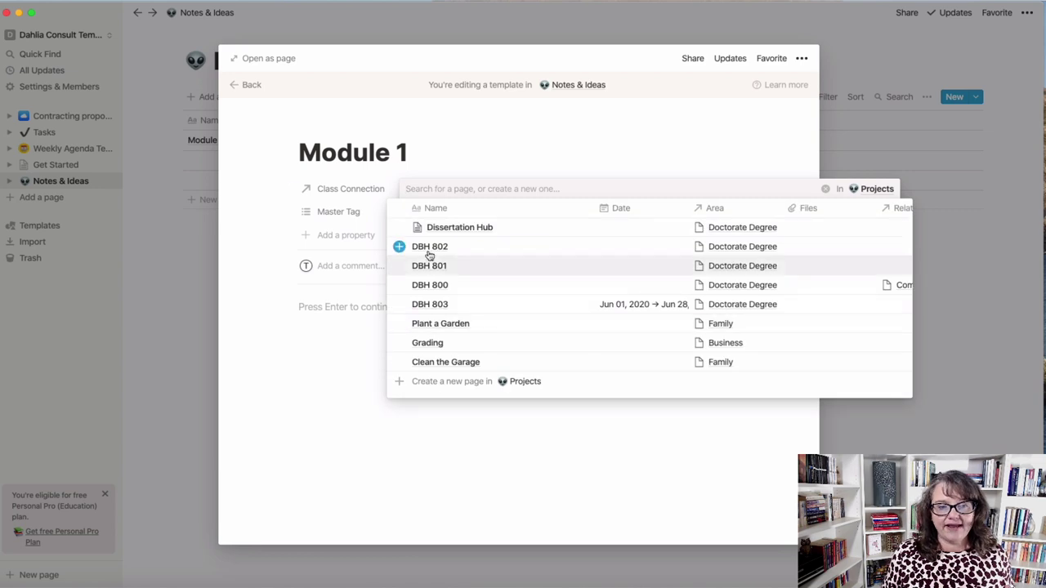
pyautogui.click(442, 307)
pyautogui.click(318, 378)
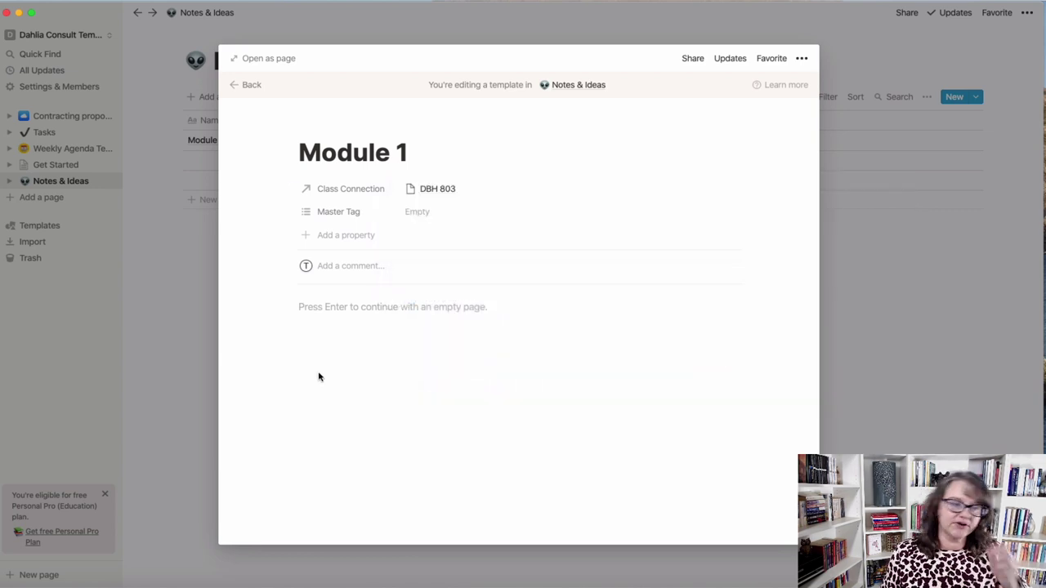
# Open the Module 1 template as a full page and turn on small text and full width
pyautogui.click(309, 309)
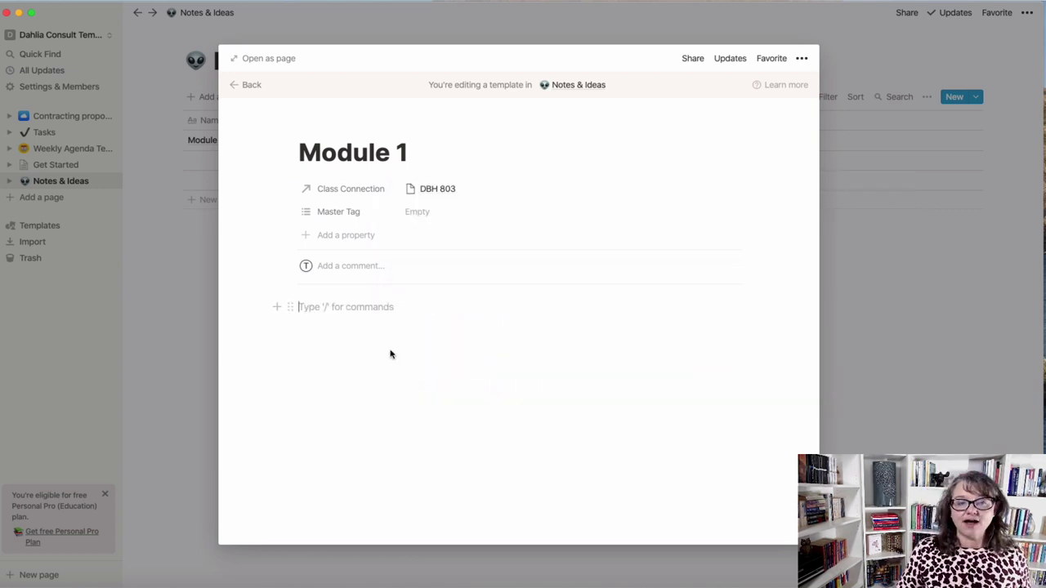
pyautogui.click(285, 69)
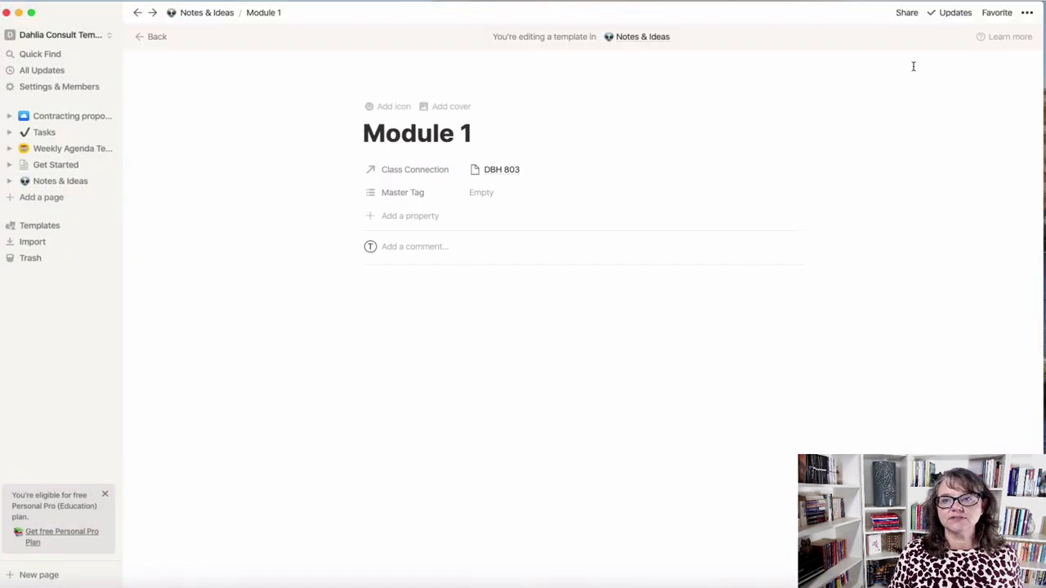
pyautogui.click(1026, 13)
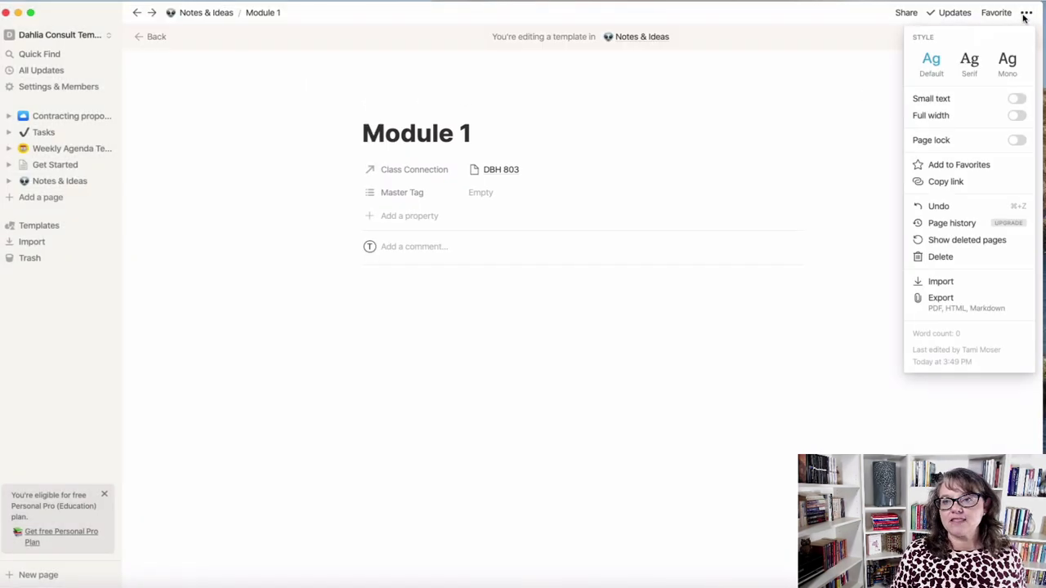
pyautogui.click(1013, 99)
pyautogui.click(1015, 116)
pyautogui.click(201, 392)
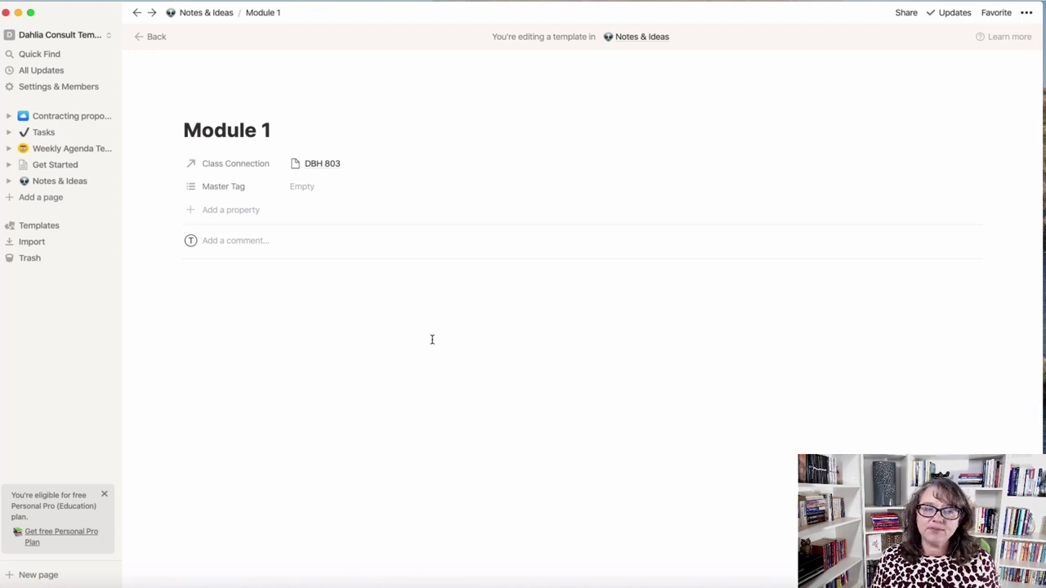
pyautogui.click(232, 299)
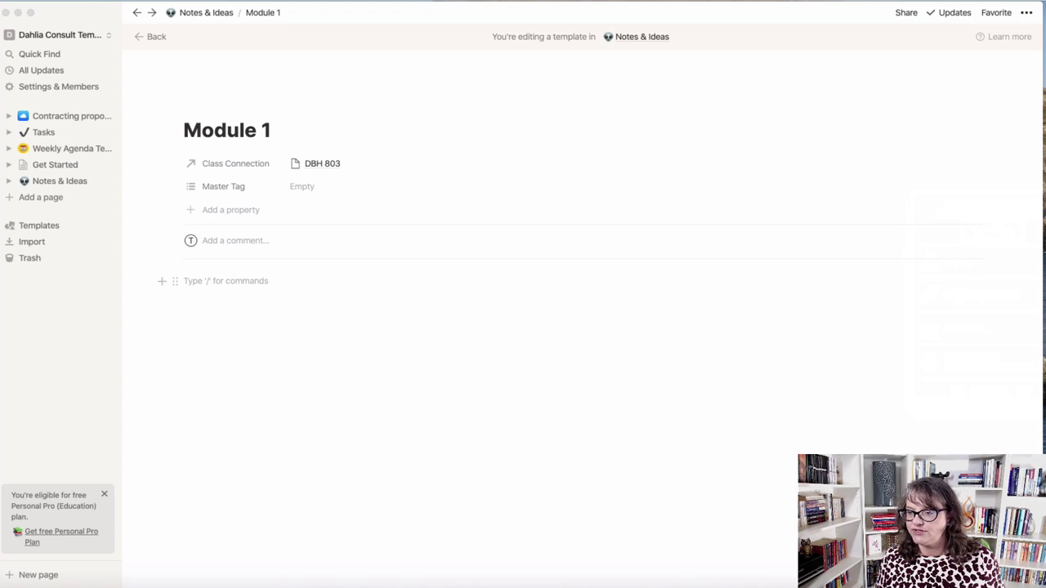
# Bring up the module 1_DBA-804-v2 document in Word, move its window aside, and return to the Module 1 template in Notion
pyautogui.press('super+Tab')
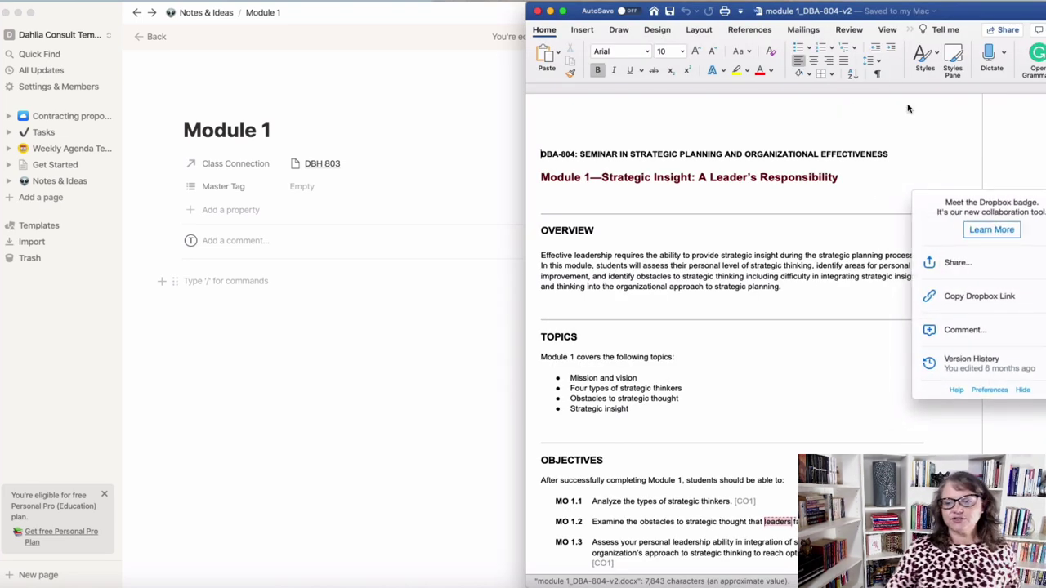
pyautogui.click(1022, 390)
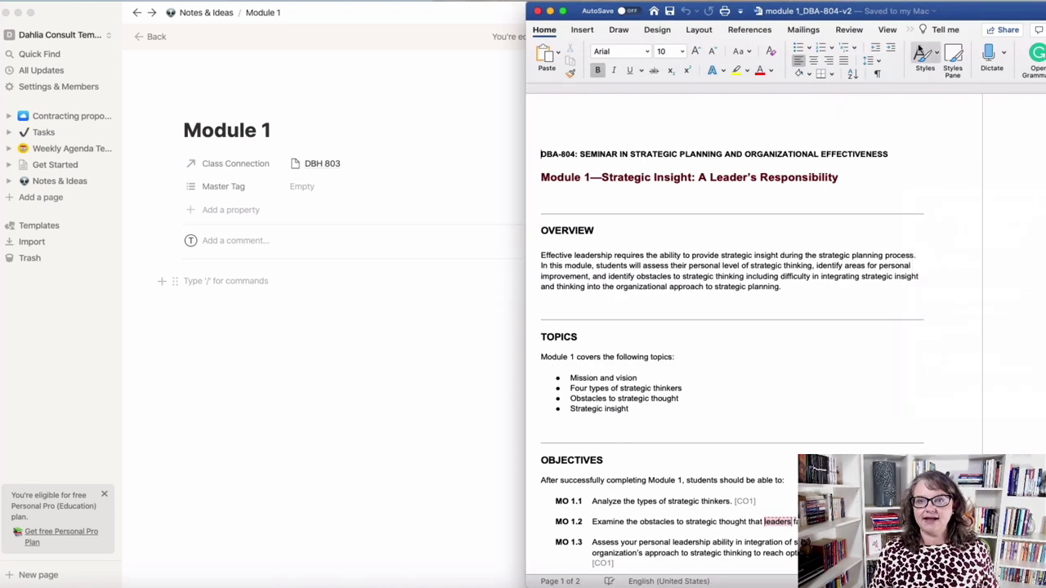
pyautogui.moveTo(957, 16); pyautogui.dragTo(1045, 17)
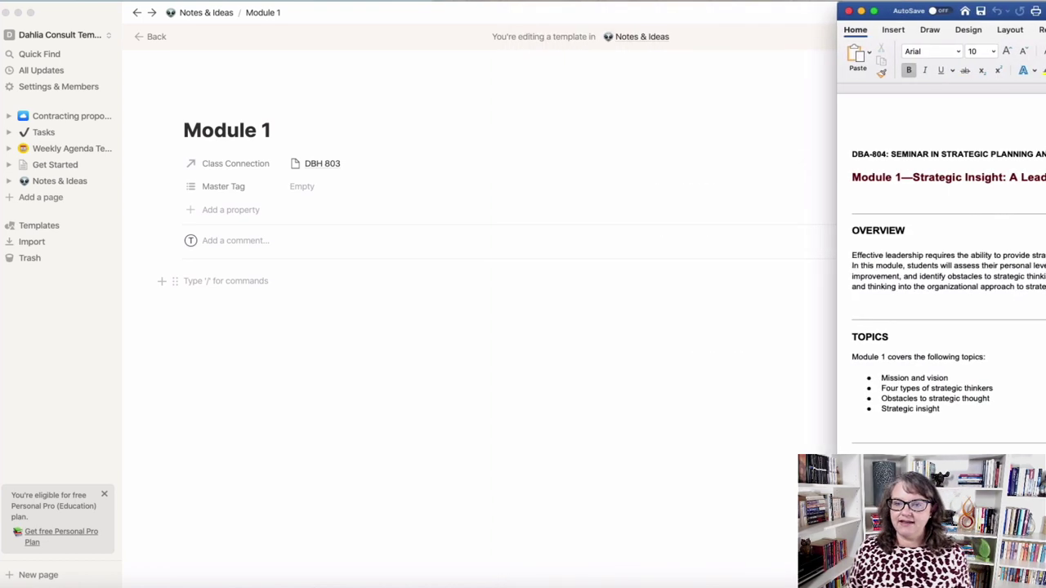
pyautogui.click(226, 282)
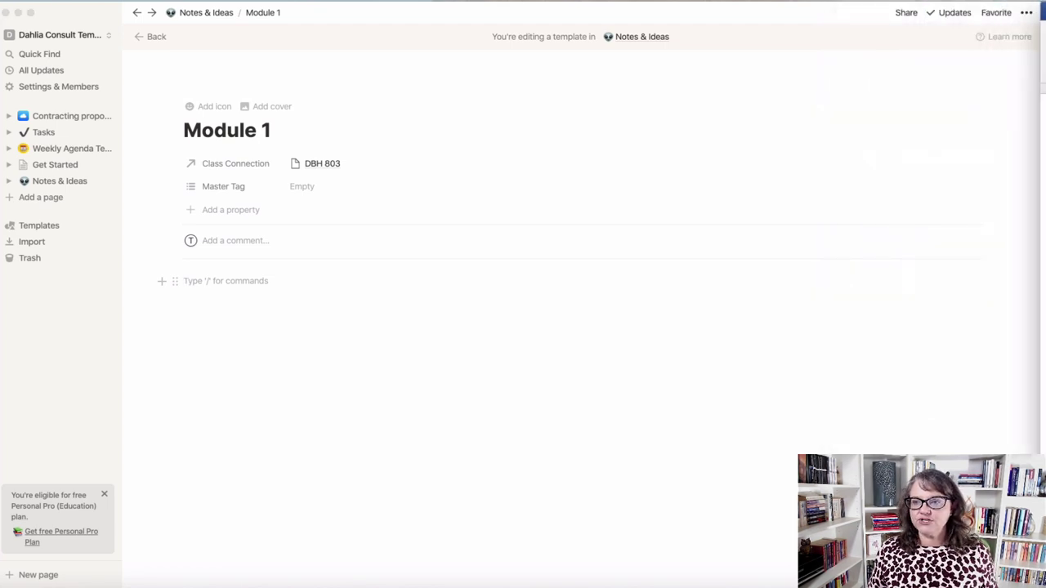
pyautogui.click(286, 136)
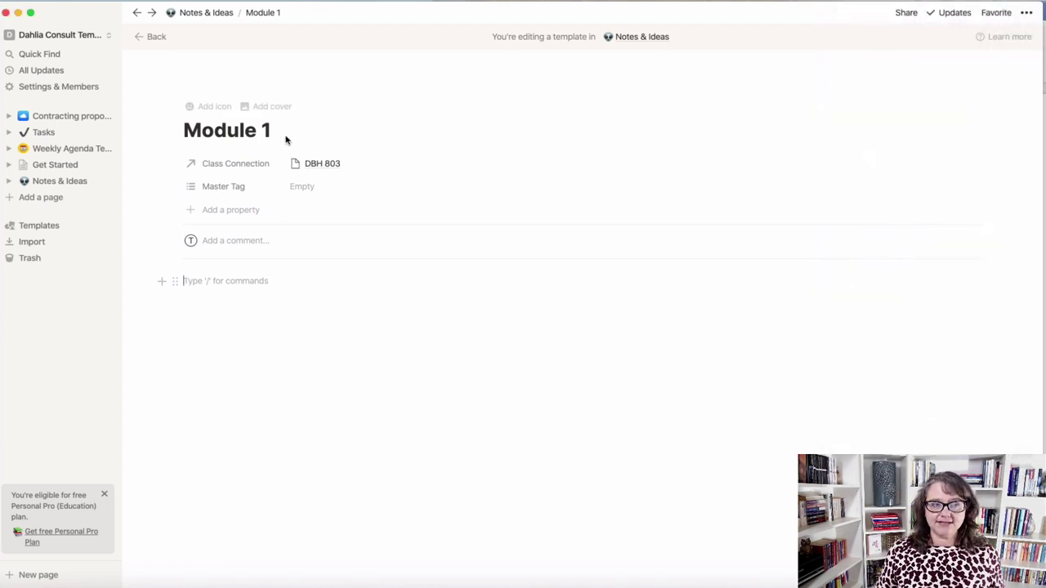
# Extend the template's title to "Module 1: Strategic Insight: A Leader's Responsibility", correcting the spelling of "Responsibility"
pyautogui.write(': S')
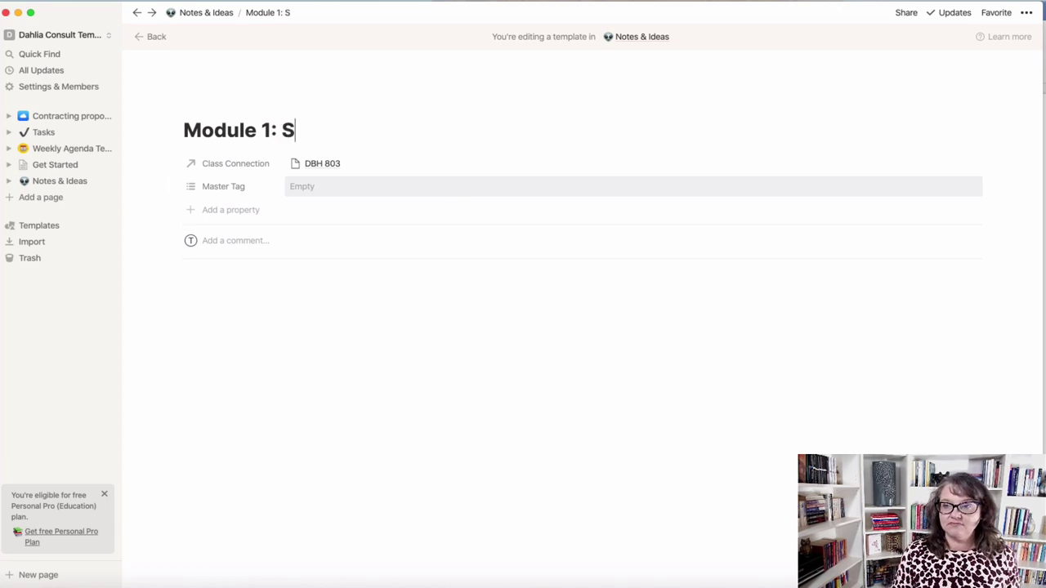
pyautogui.write('trategic I')
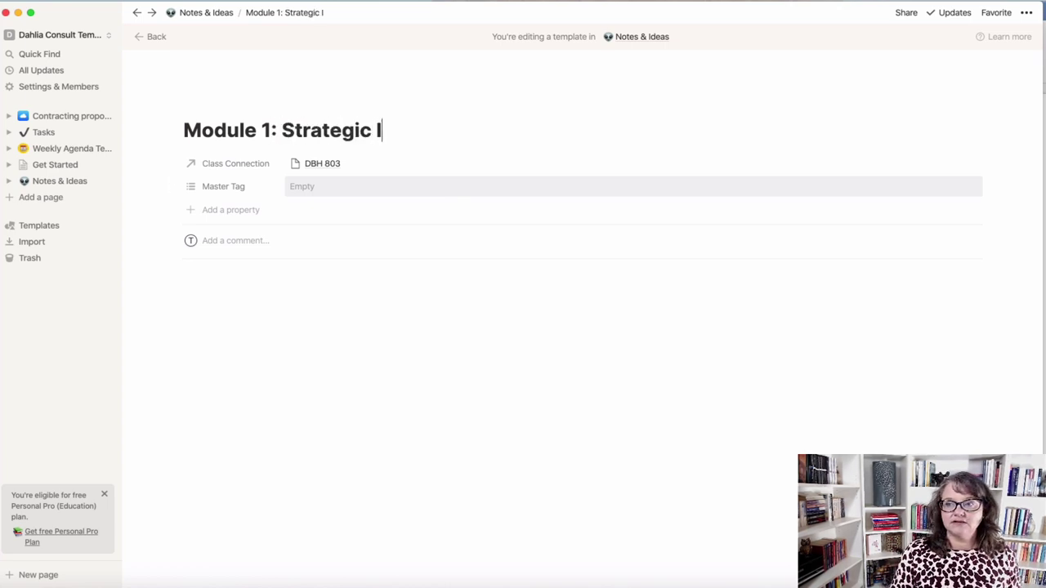
pyautogui.write('nsight: A')
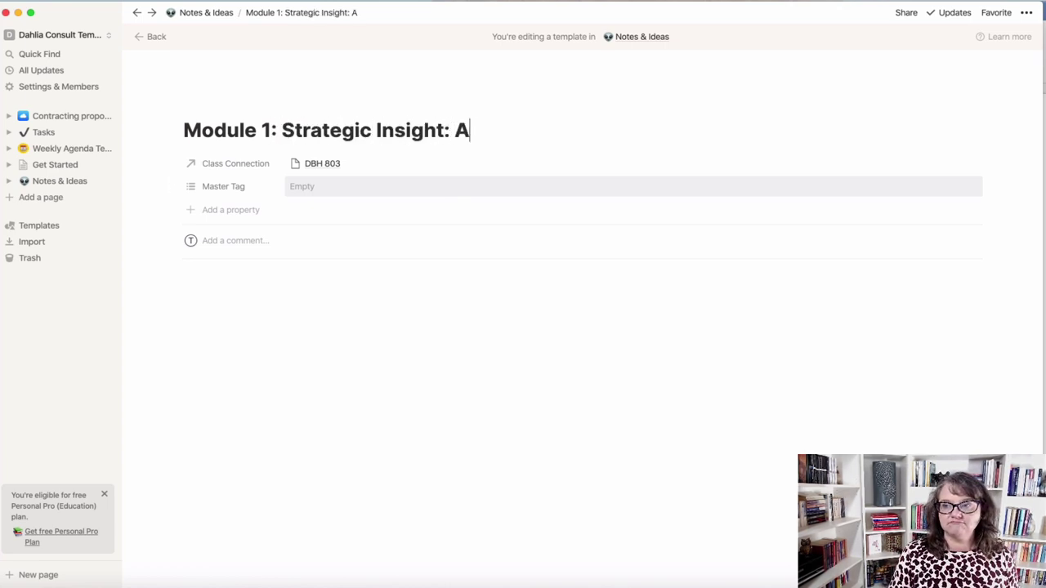
pyautogui.write(" Leader's Responsbility")
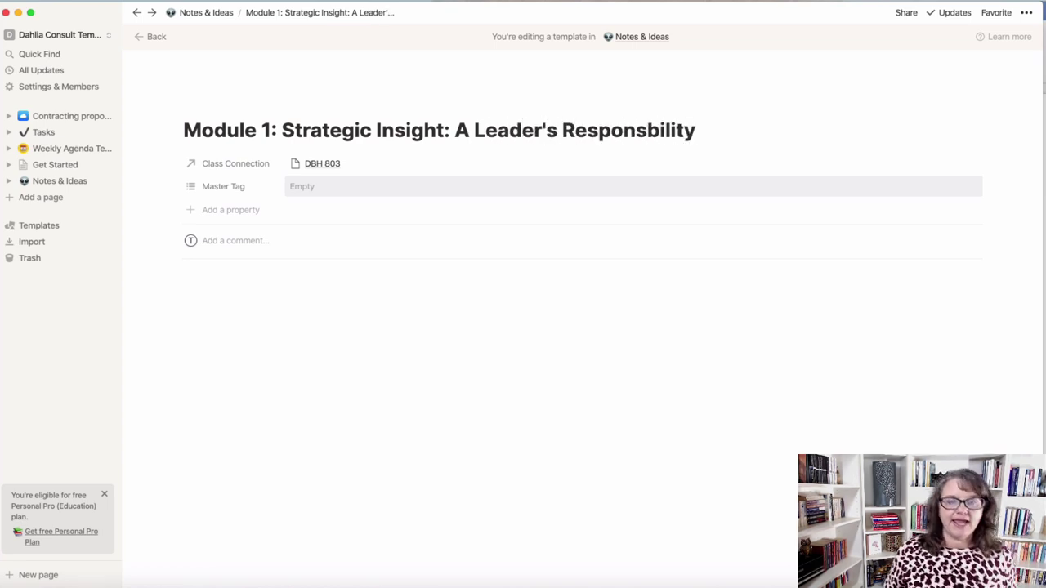
pyautogui.click(240, 287)
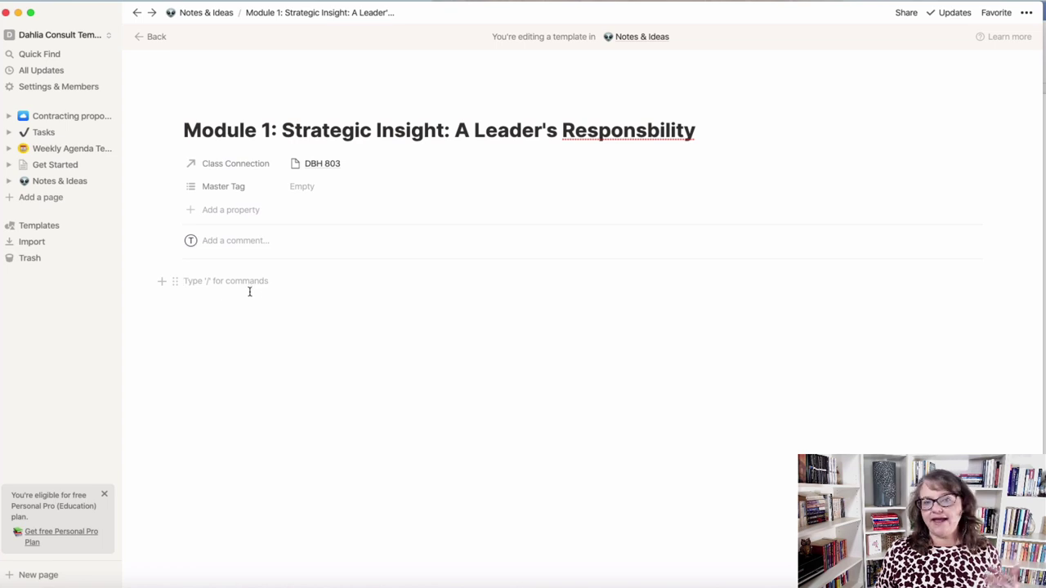
pyautogui.rightClick(614, 132)
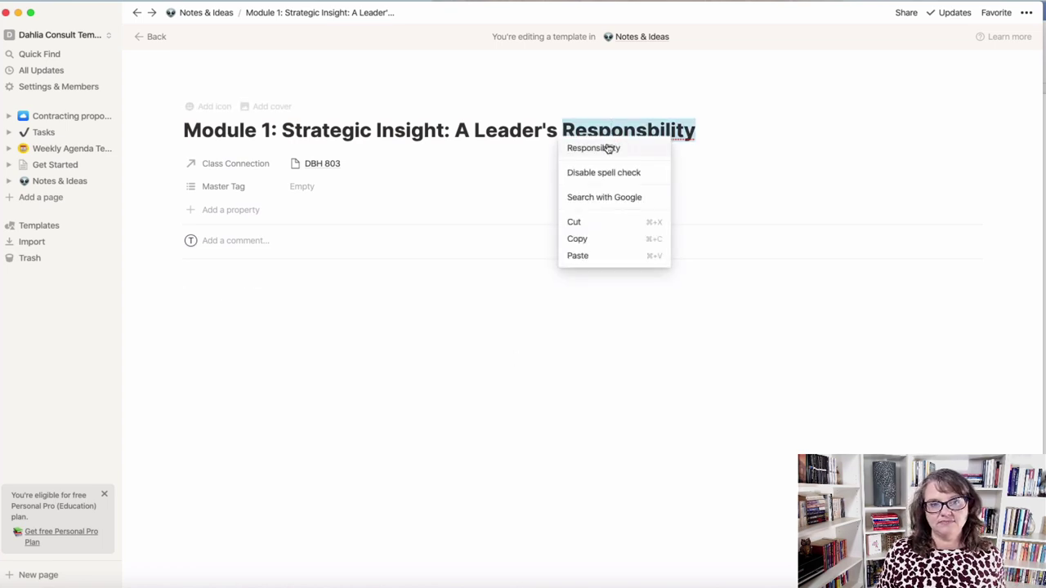
pyautogui.click(609, 148)
# Add an "Overview" line to the page body and turn it into a Heading 3
pyautogui.click(234, 287)
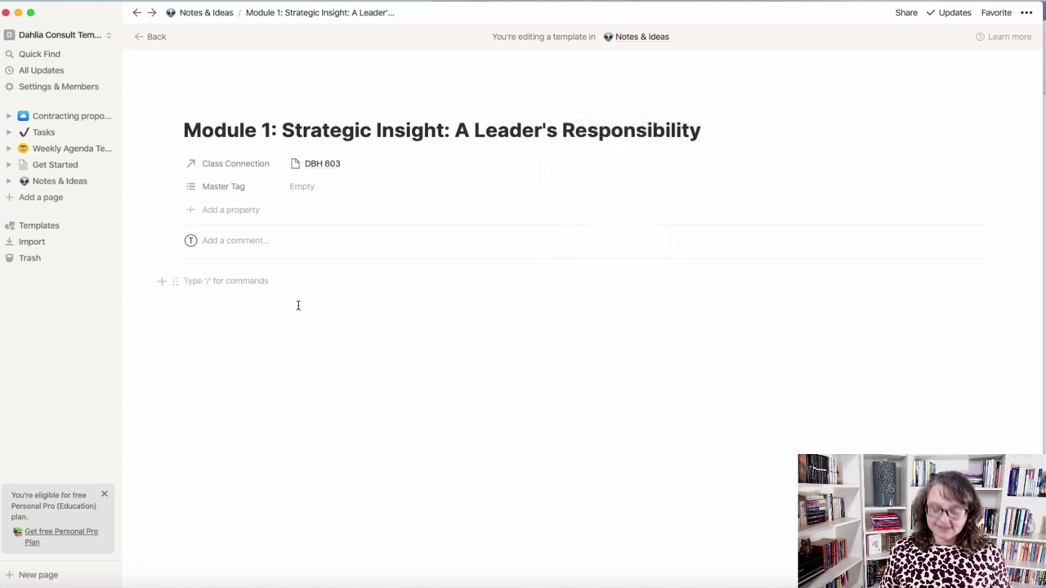
pyautogui.write('Overview')
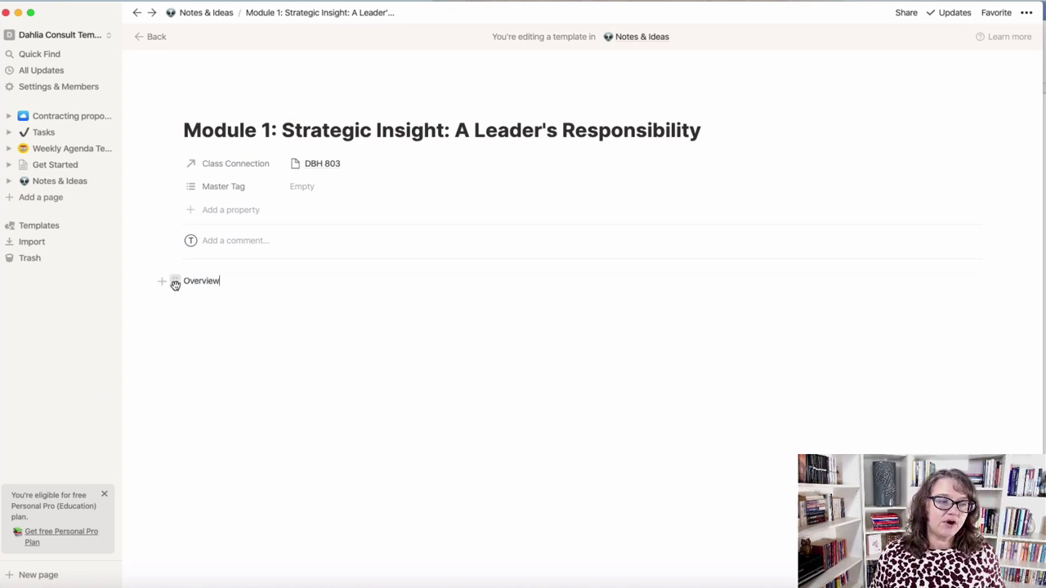
pyautogui.click(173, 283)
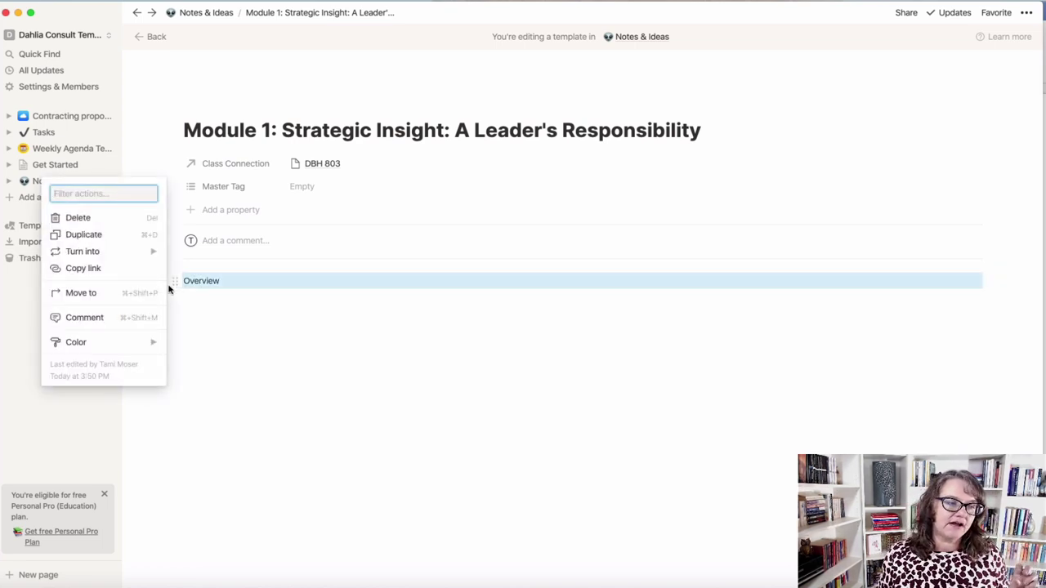
pyautogui.moveTo(135, 259)
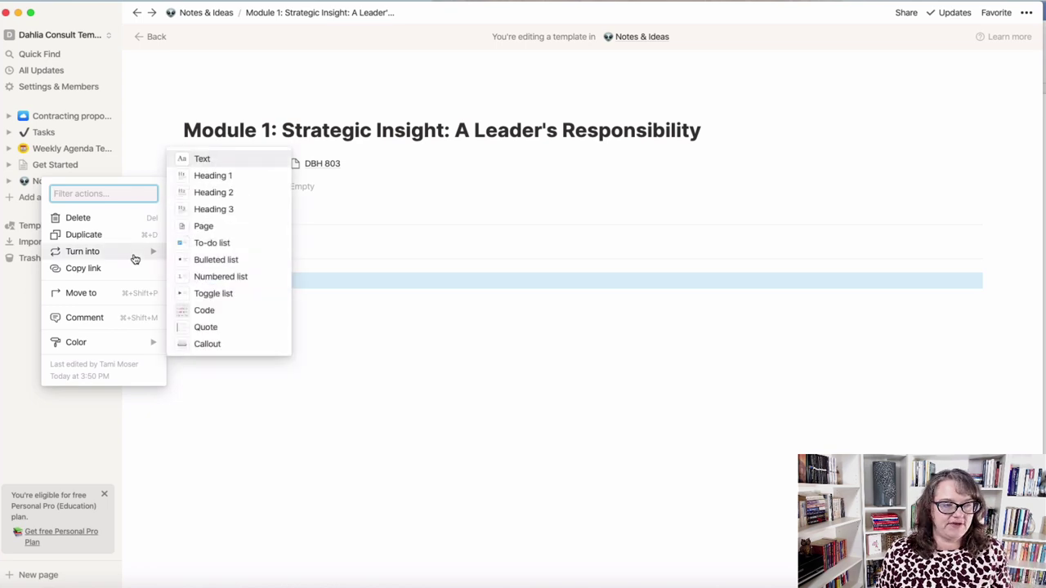
pyautogui.click(208, 211)
# Copy the overview paragraph beginning "Effective leadership requires the ability" from the Word document and paste it under the Overview heading in Notion
pyautogui.click(236, 308)
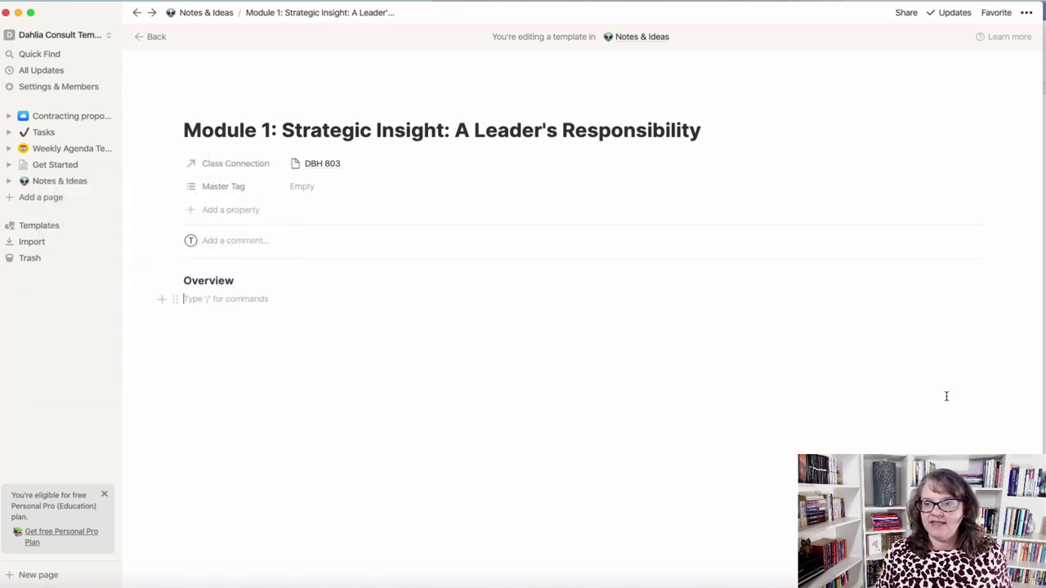
pyautogui.press('super+Tab')
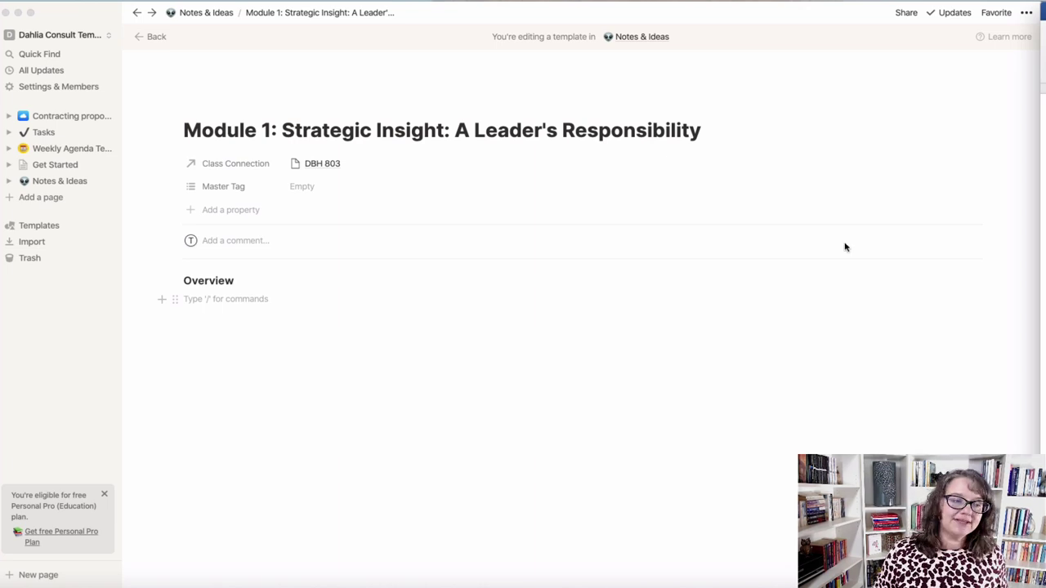
pyautogui.click(316, 291)
pyautogui.write('Effective leadership requires the ability to provide strategic insight during the strategic planning process. In this module, students will assess their personal level of strategic thinking, identify areas for personal improvement, and identify obstacles to strategic thinking including difficulty in integrating strategic insight and thinking into the organizational approach to strategic planning.')
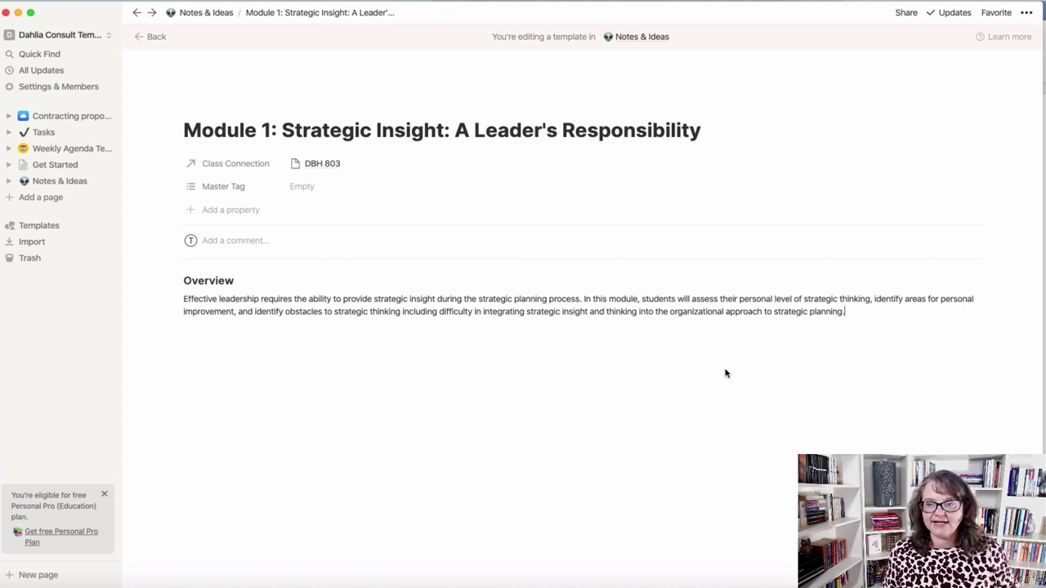
# Add a "Topics" line below the overview paragraph, separated by a blank line, and turn it into a Heading 3
pyautogui.press('Return')
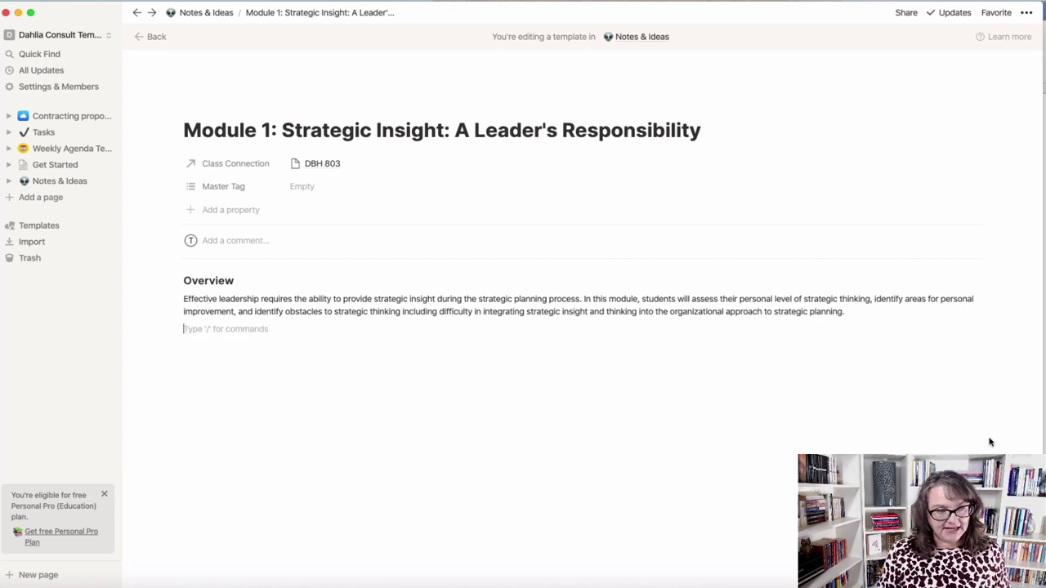
pyautogui.press('Return')
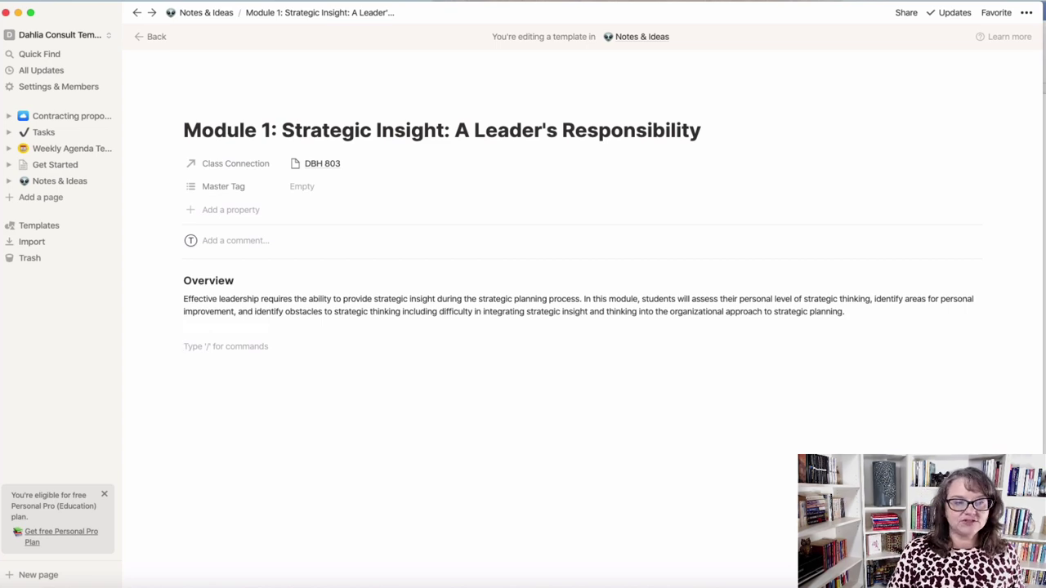
pyautogui.write('TOPics')
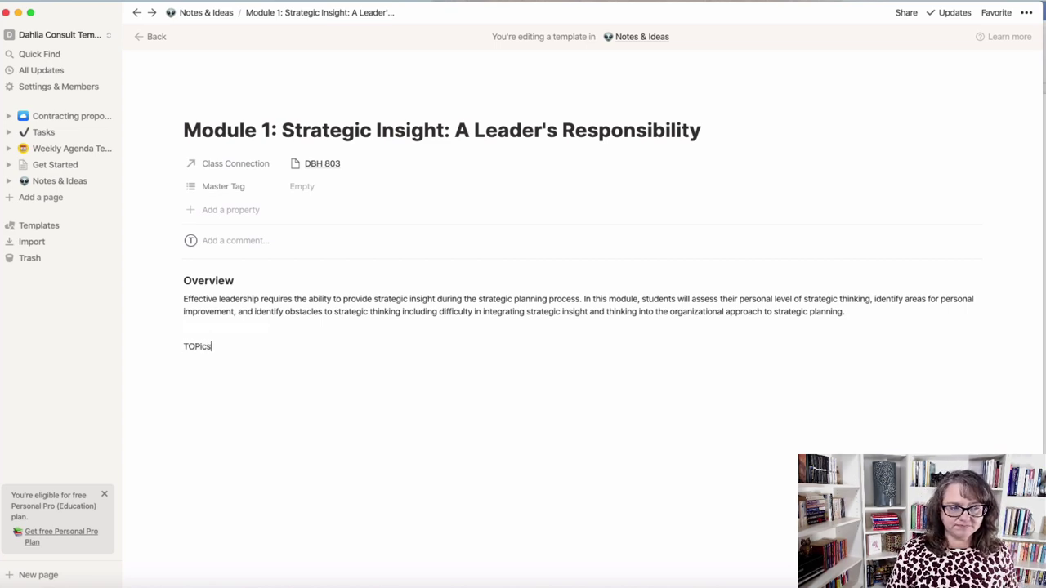
pyautogui.press('BackSpace')
pyautogui.press('BackSpace')
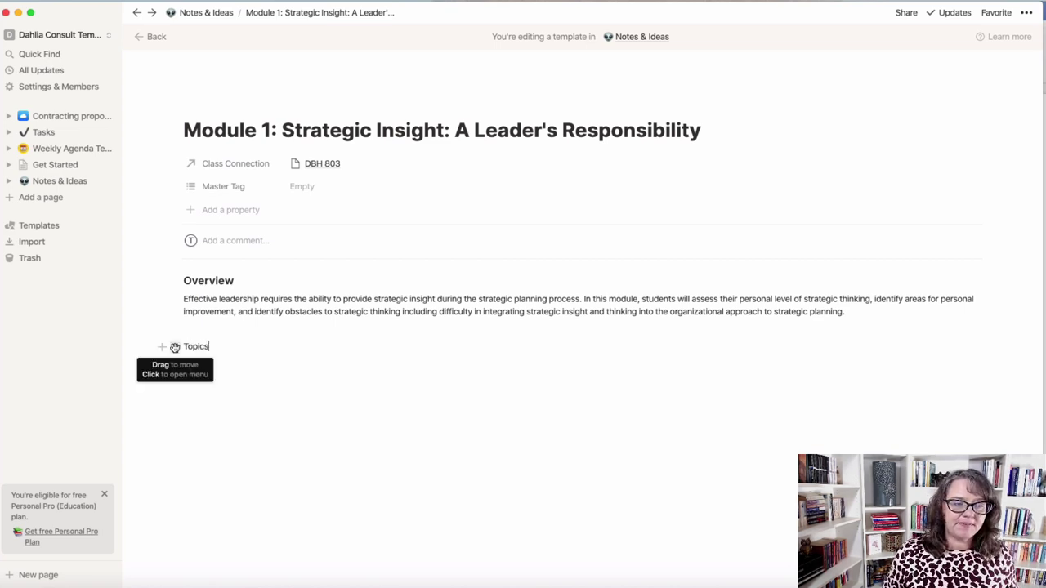
pyautogui.click(174, 347)
pyautogui.moveTo(135, 323)
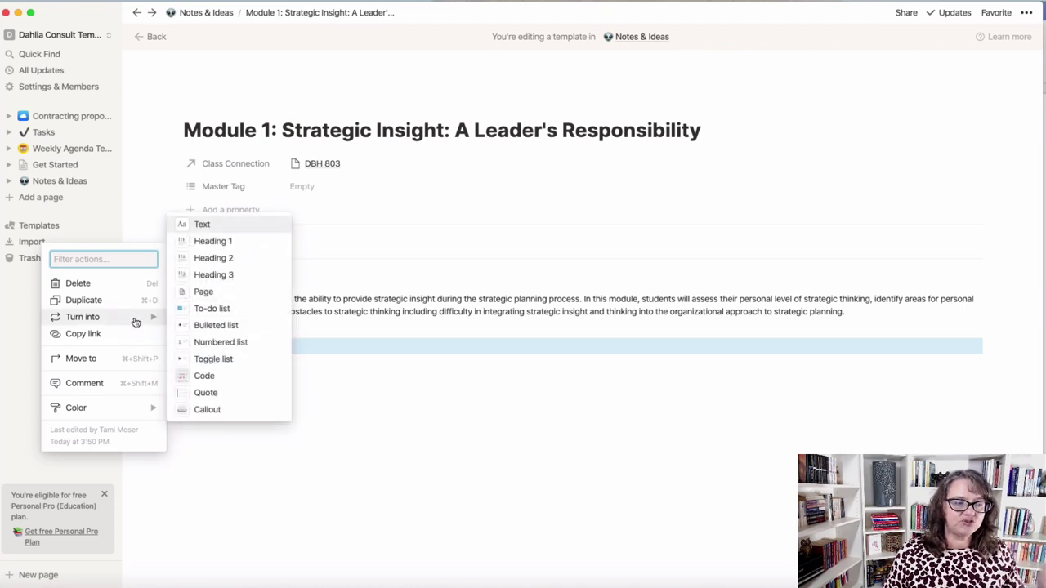
pyautogui.press('Escape')
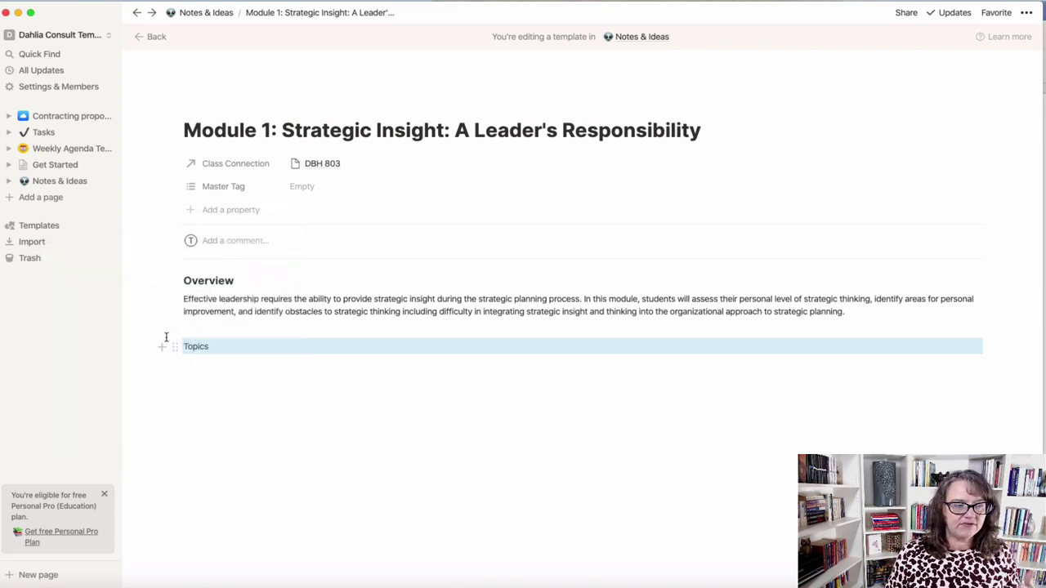
pyautogui.click(177, 349)
pyautogui.moveTo(128, 319)
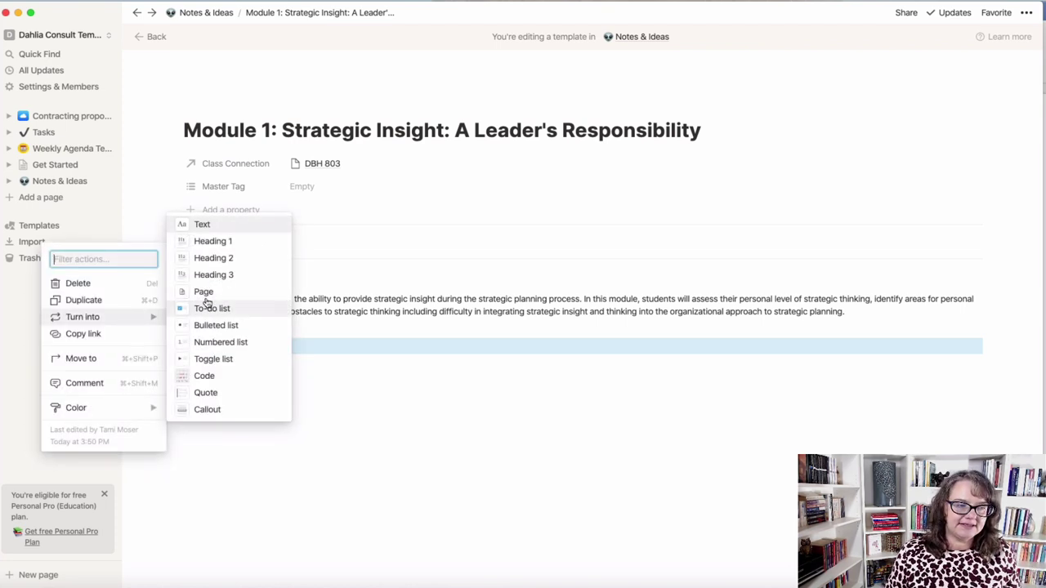
pyautogui.click(208, 278)
# Copy the four topics, from "Mission and vision" to "Strategic insight", from the Word document and paste them under the Topics heading in Notion
pyautogui.click(411, 415)
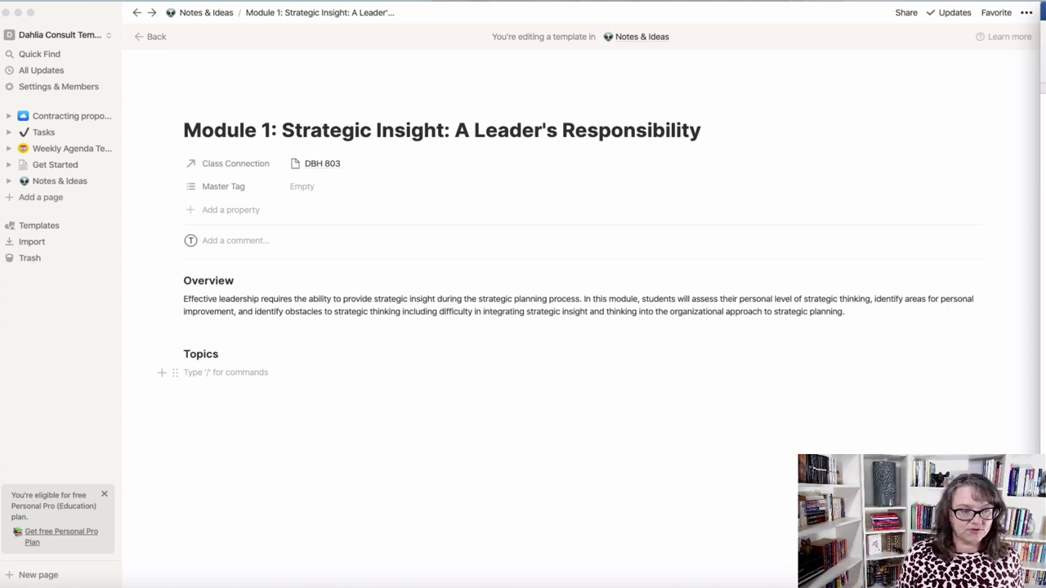
pyautogui.click(261, 373)
pyautogui.write('Mission and vision Four types of strategic thinkers Obstacles to strategic thought Strategic insight')
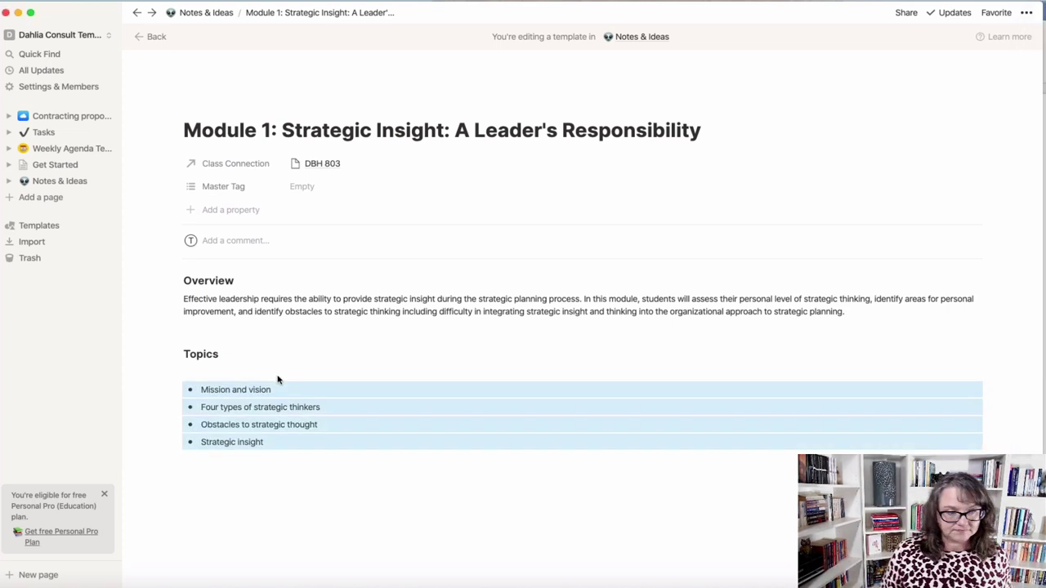
pyautogui.click(255, 482)
# Remove the blank line under the Topics heading and turn "Mission and vision" back into a bulleted list item
pyautogui.click(207, 373)
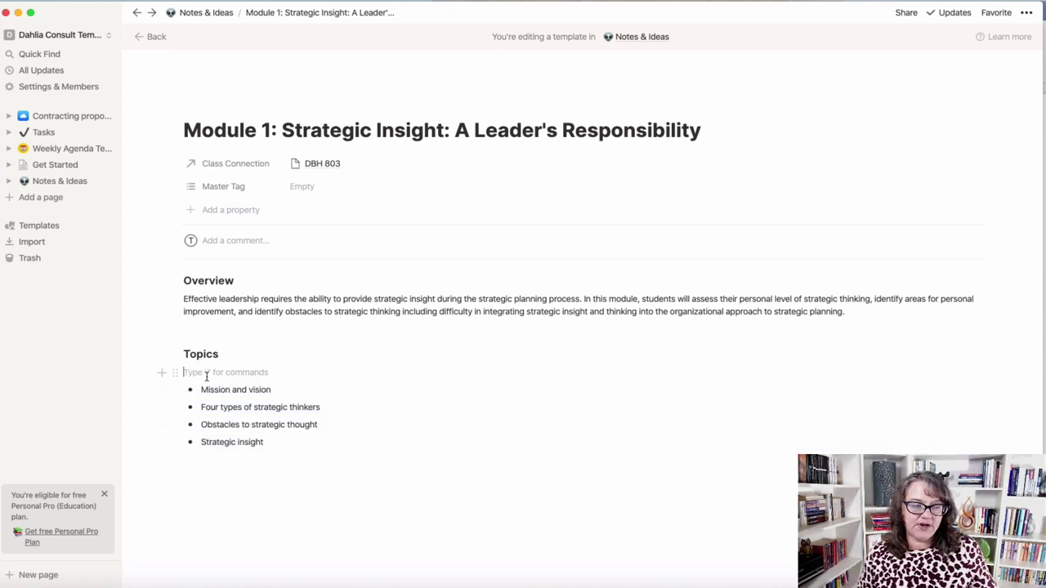
pyautogui.press('Delete')
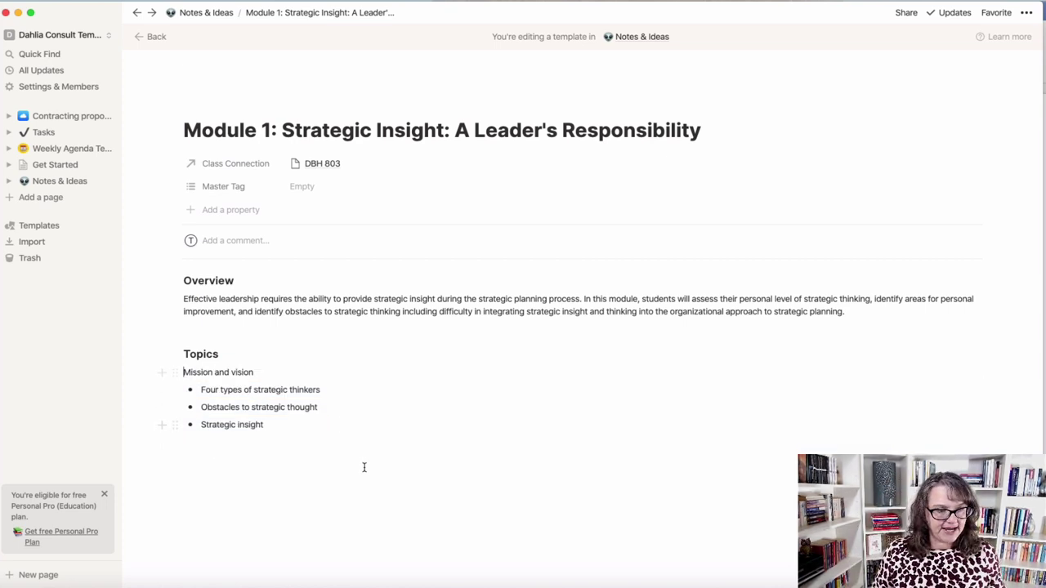
pyautogui.click(175, 374)
pyautogui.moveTo(143, 344)
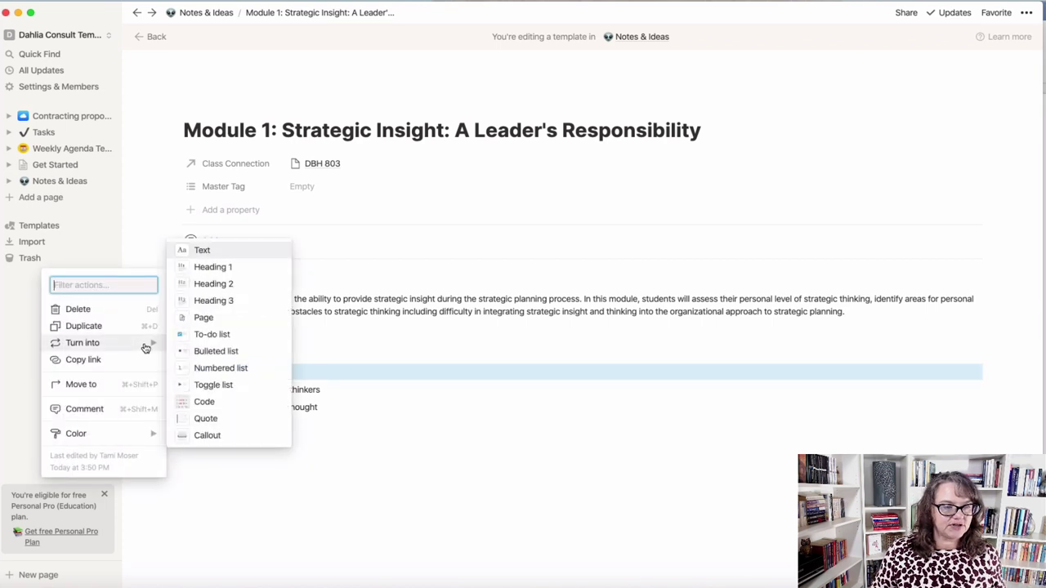
pyautogui.click(204, 351)
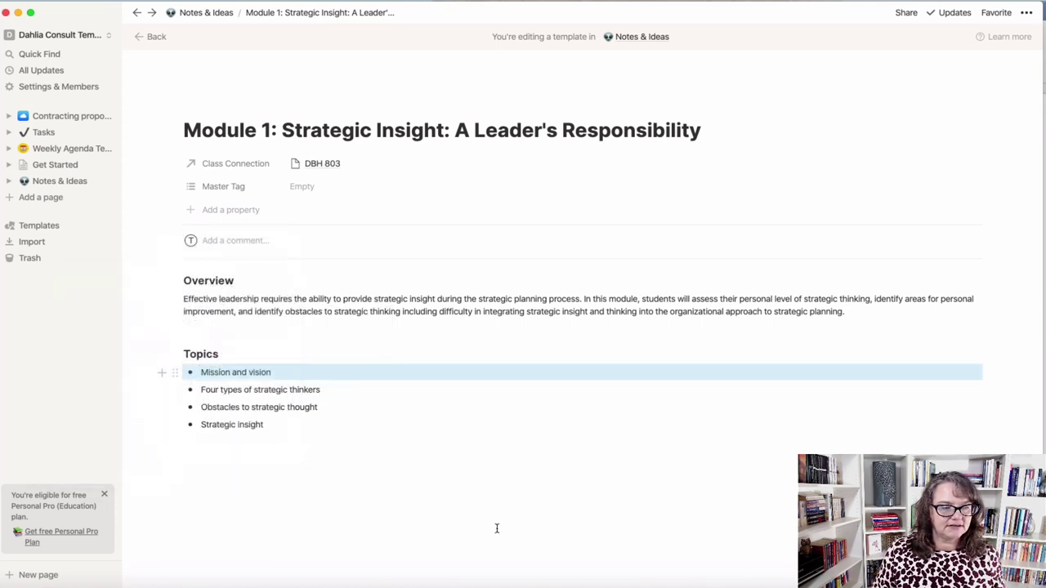
pyautogui.click(462, 520)
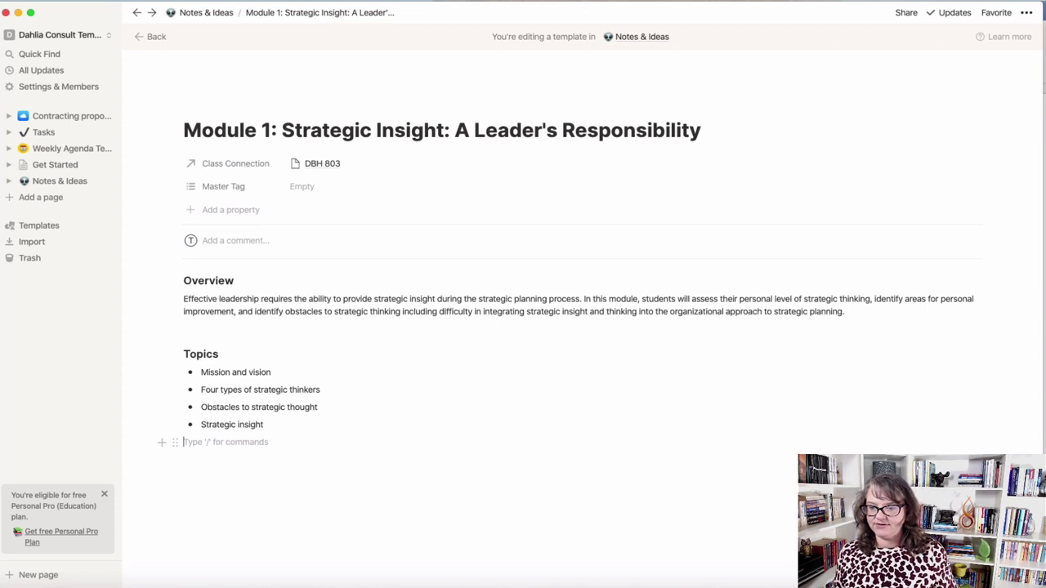
# Add "Objectives" and "Study Materials" as plain text lines below the topics list, with blank lines between them
pyautogui.press('super+Tab')
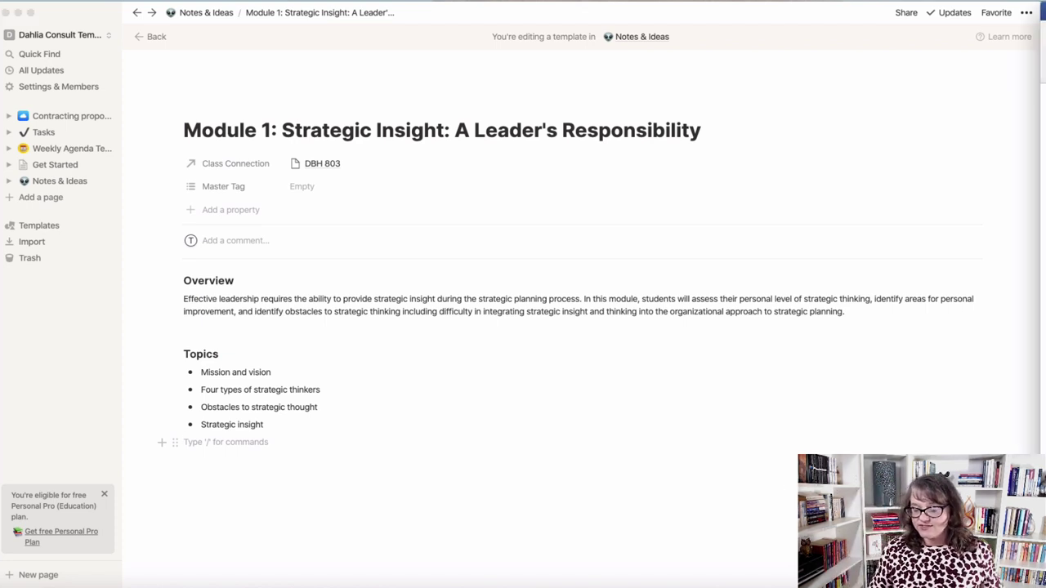
pyautogui.click(348, 483)
pyautogui.press('Return')
pyautogui.press('Return')
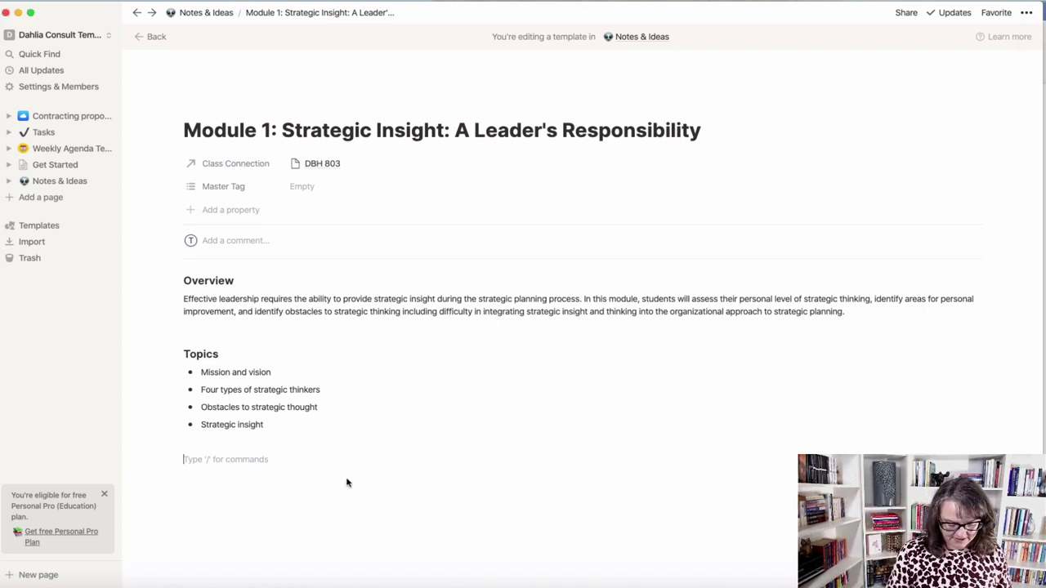
pyautogui.press('BackSpace')
pyautogui.write('Ob')
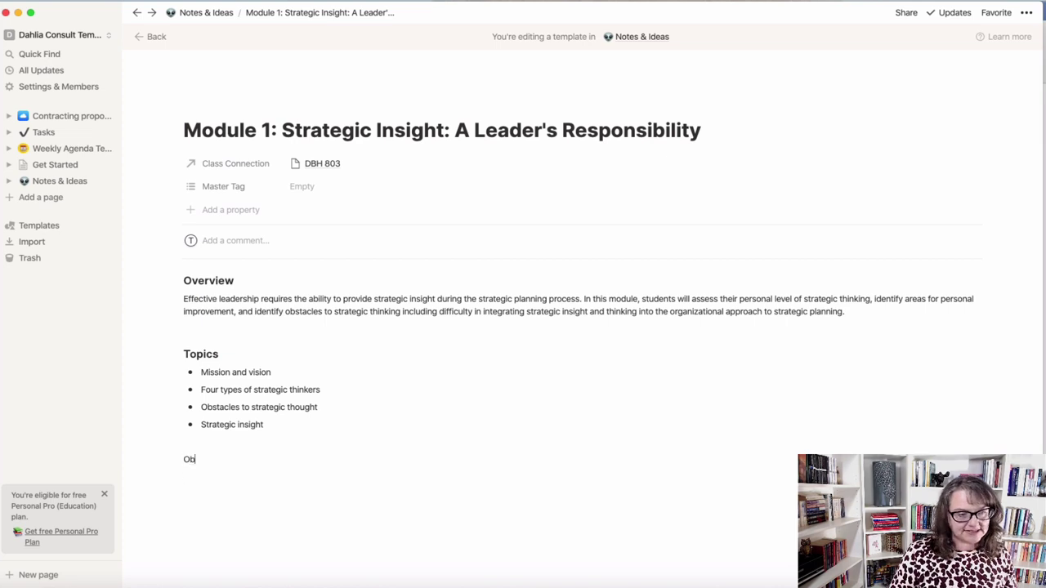
pyautogui.write('jectives')
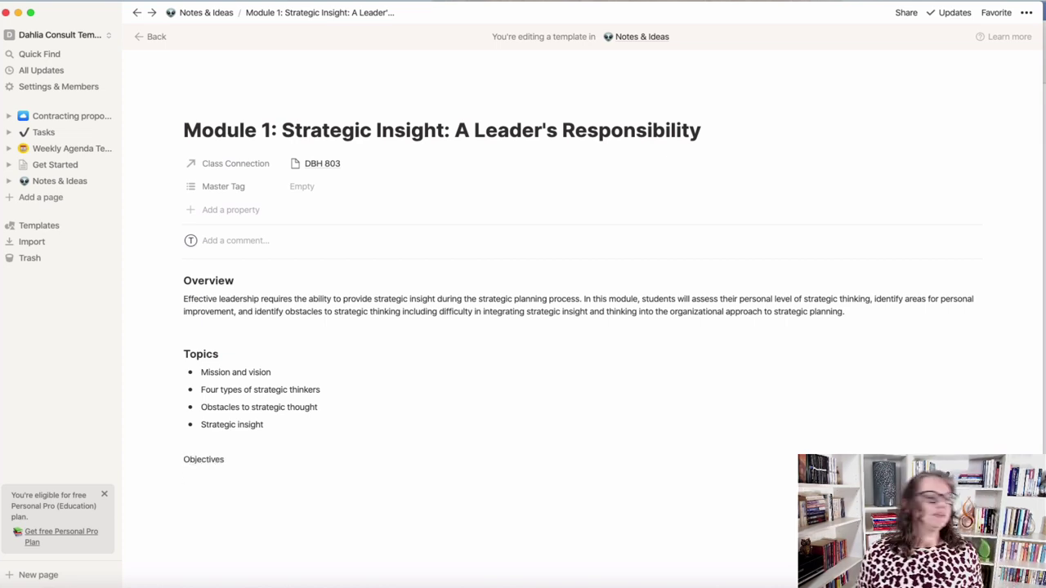
pyautogui.press('Return')
pyautogui.press('Return')
pyautogui.press('Return')
pyautogui.write('Stud')
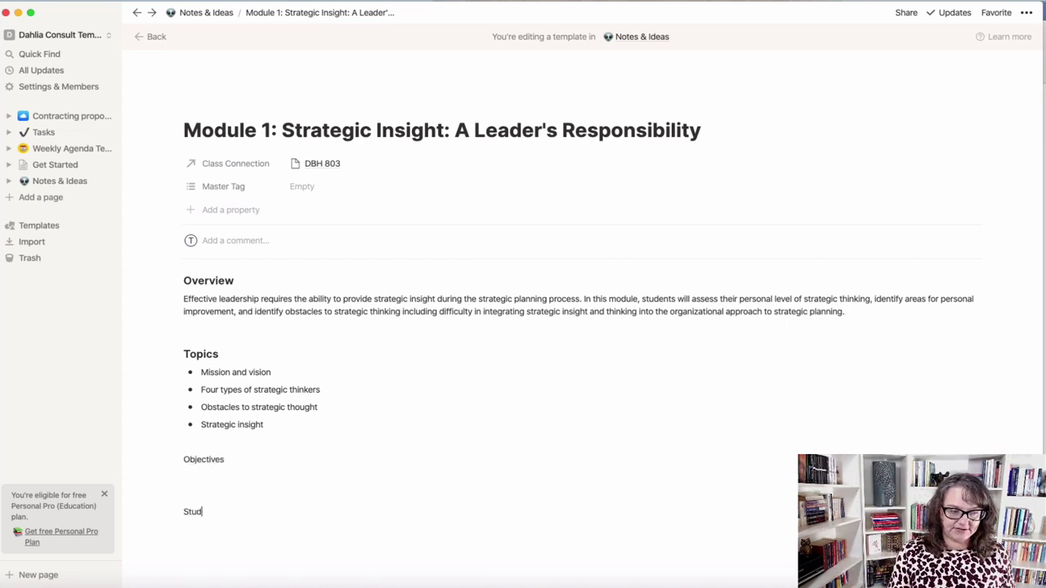
pyautogui.write('y Materials')
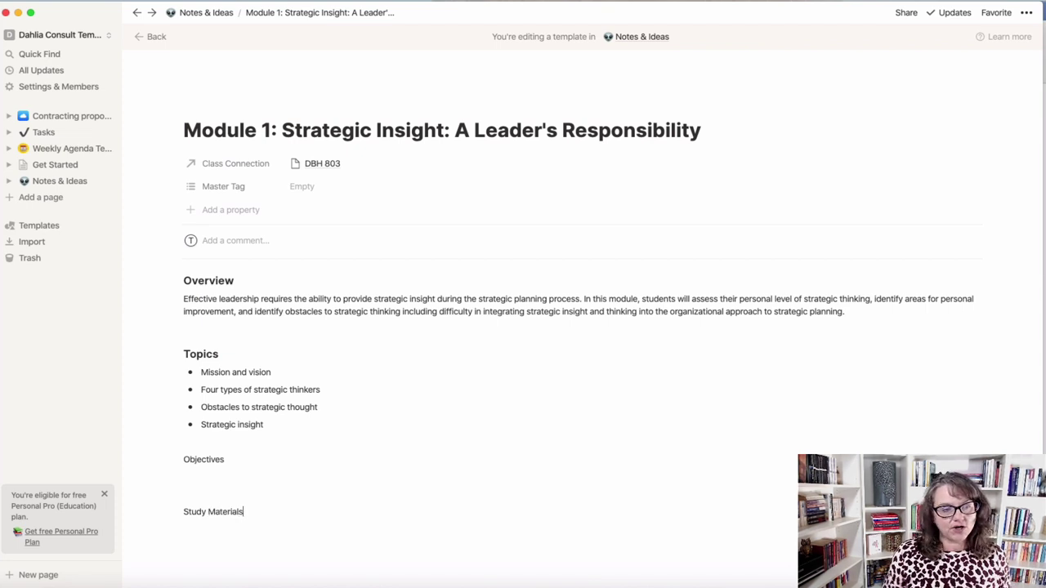
# Copy the Textbook Readings section from the Word document and paste it under Study Materials in Notion
pyautogui.press('super+Tab')
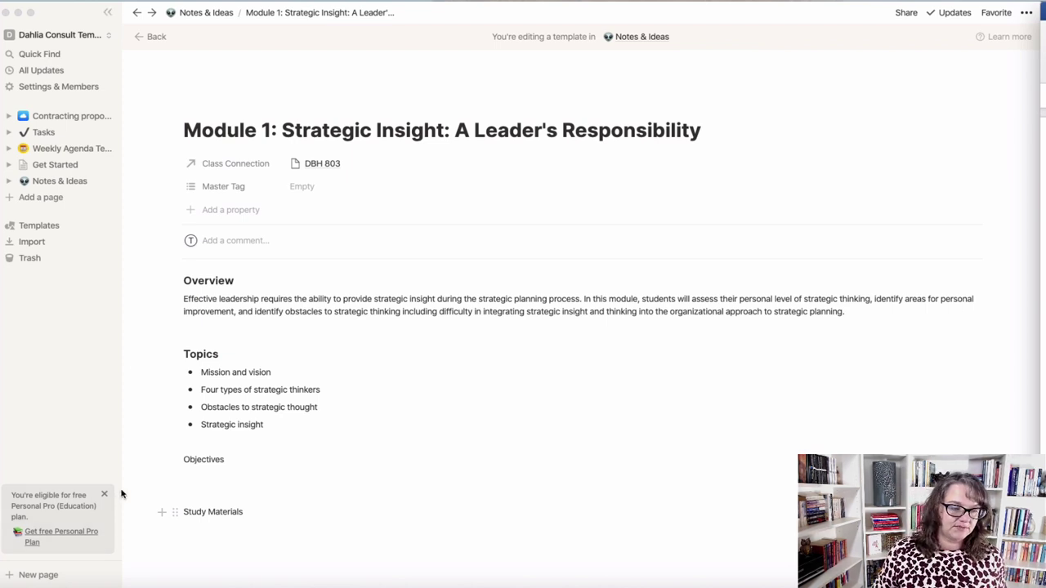
pyautogui.click(204, 525)
pyautogui.press('super+v')
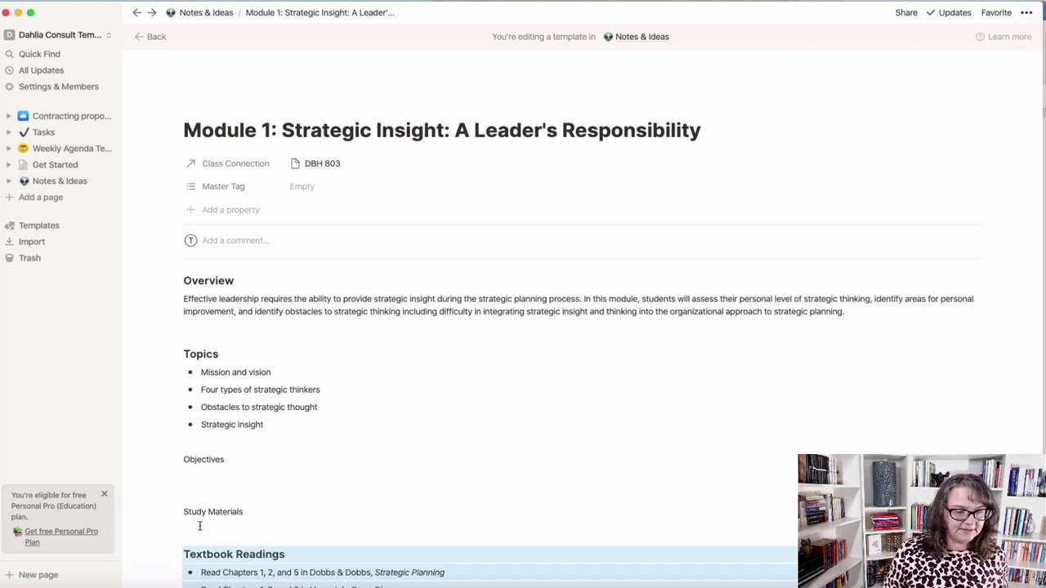
# Turn the "Study Materials" line into a Heading 3
pyautogui.scroll(-5, 374, 422)
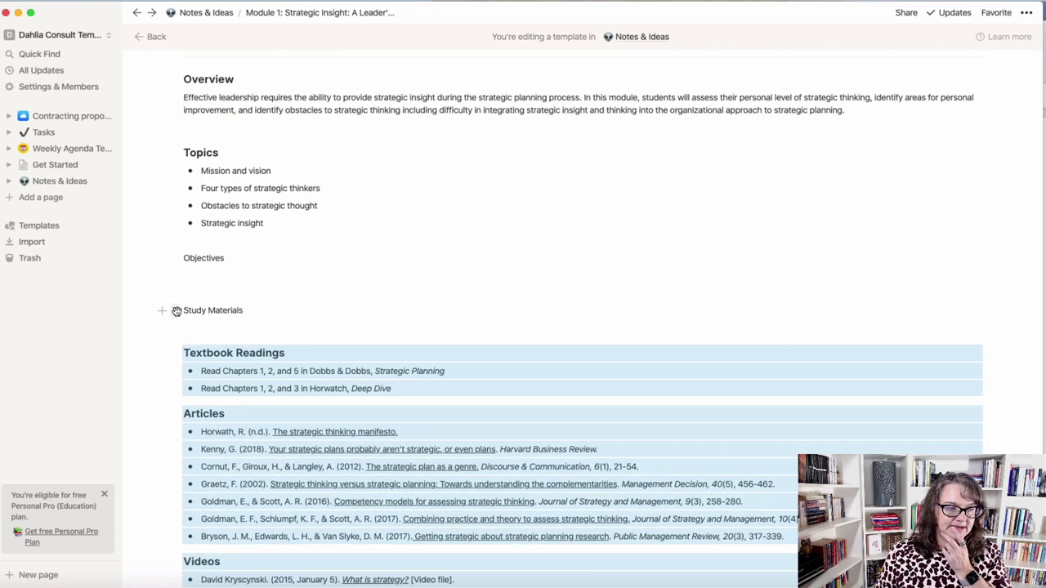
pyautogui.click(174, 316)
pyautogui.moveTo(137, 289)
pyautogui.press('Escape')
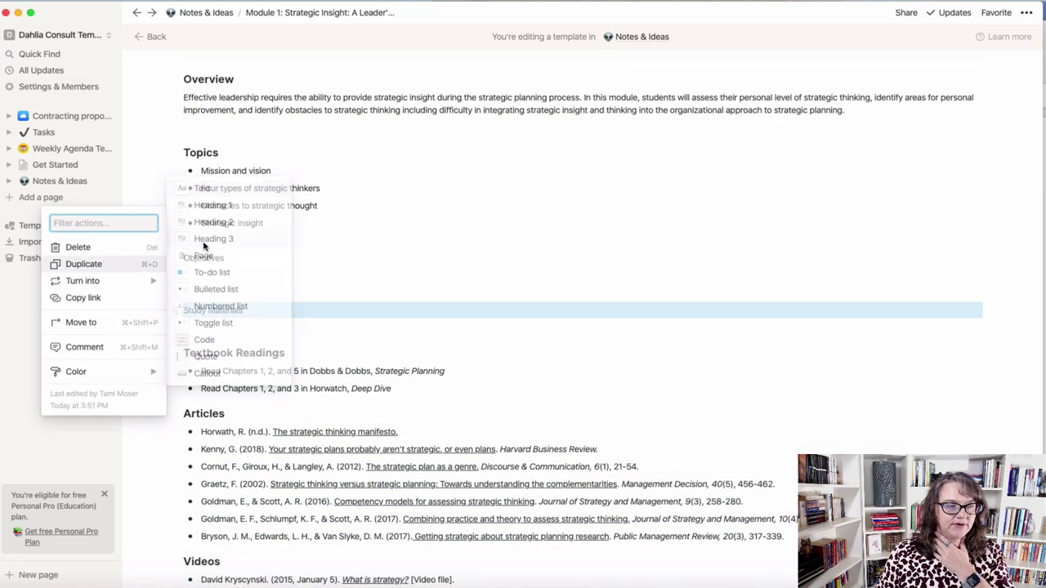
pyautogui.click(174, 310)
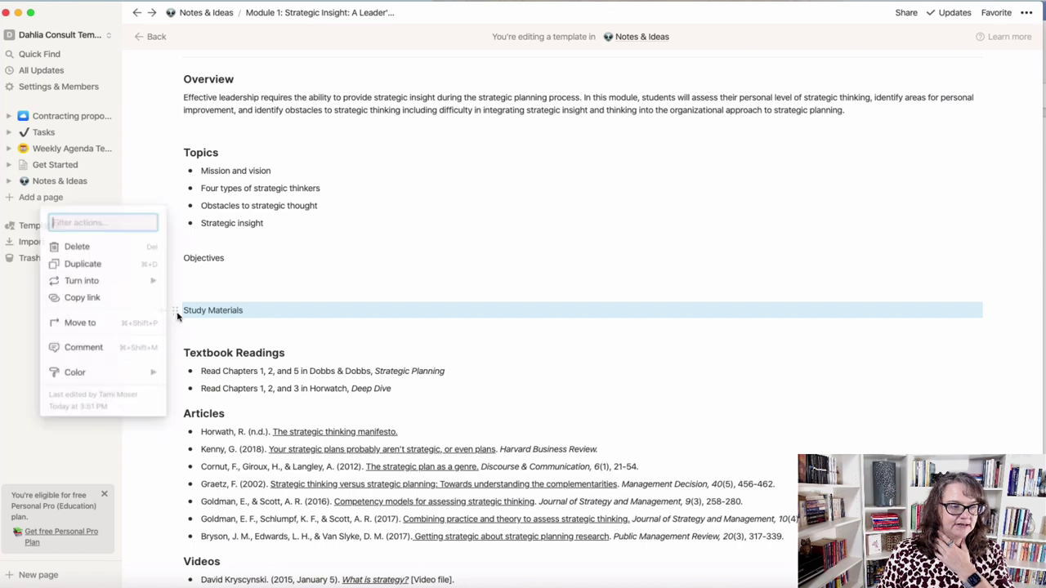
pyautogui.moveTo(174, 280)
pyautogui.click(205, 239)
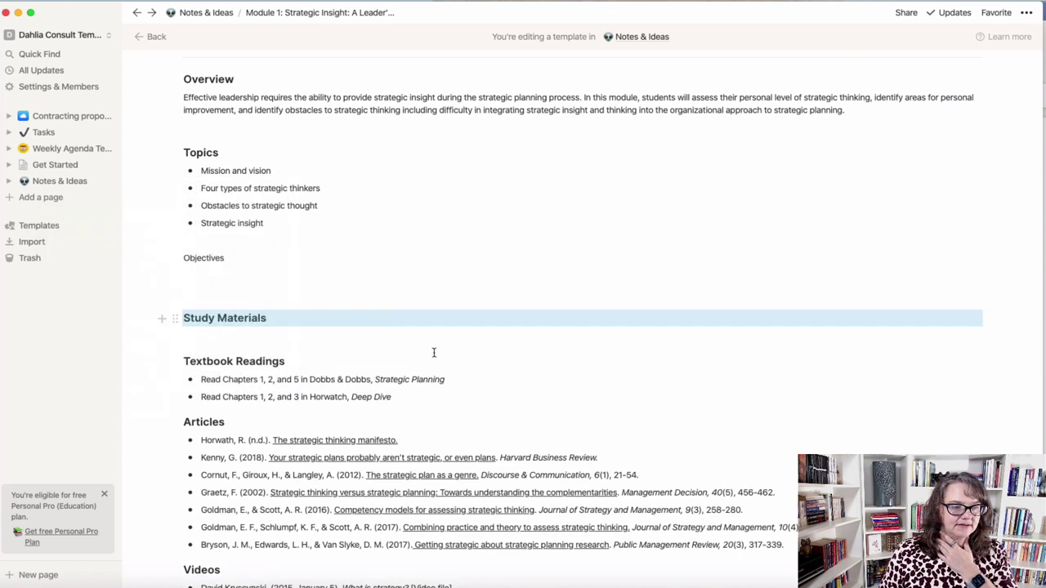
# Change the text color of the "Study Materials" heading to purple
pyautogui.click(175, 319)
pyautogui.moveTo(139, 385)
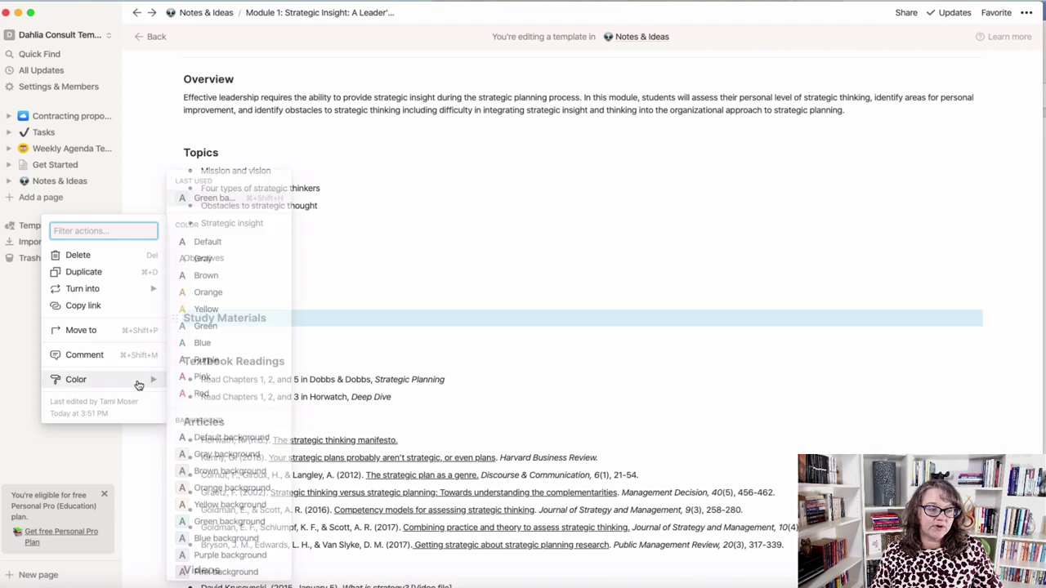
pyautogui.click(216, 365)
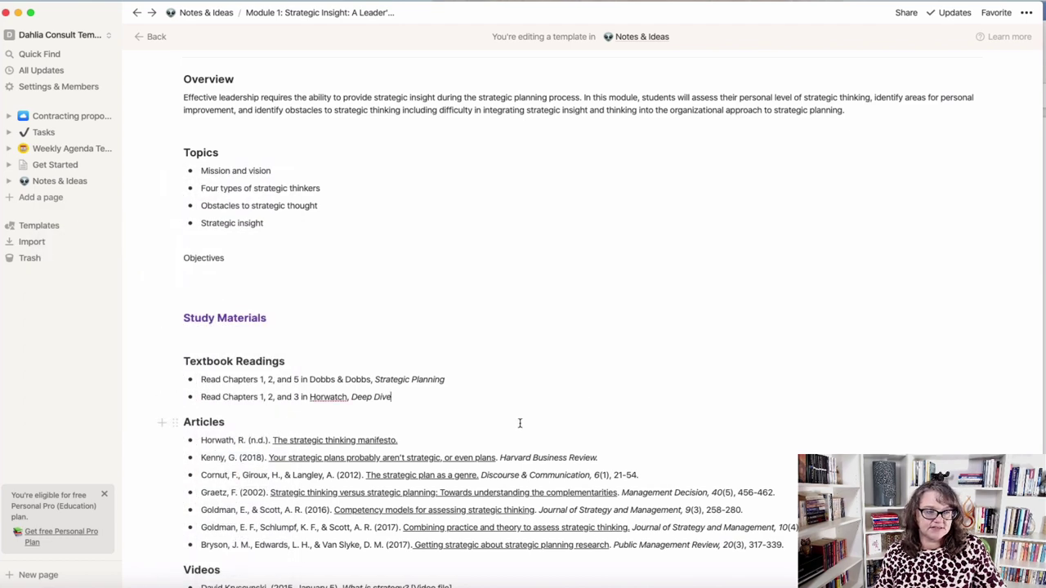
# Open the "What is strategy?" video link from the Videos list to check it, and close the browser window
pyautogui.scroll(-4, 518, 422)
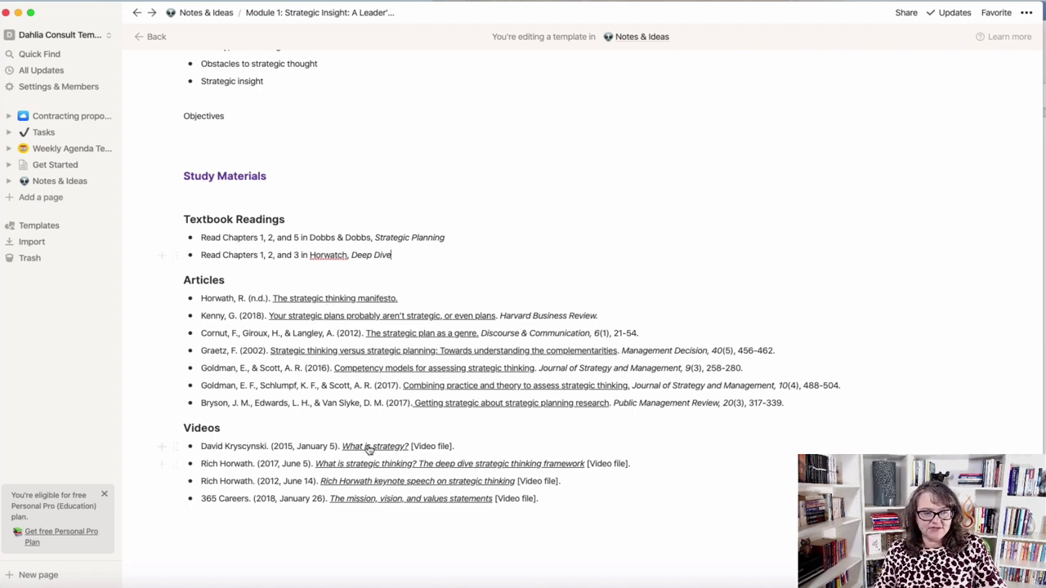
pyautogui.click(463, 497)
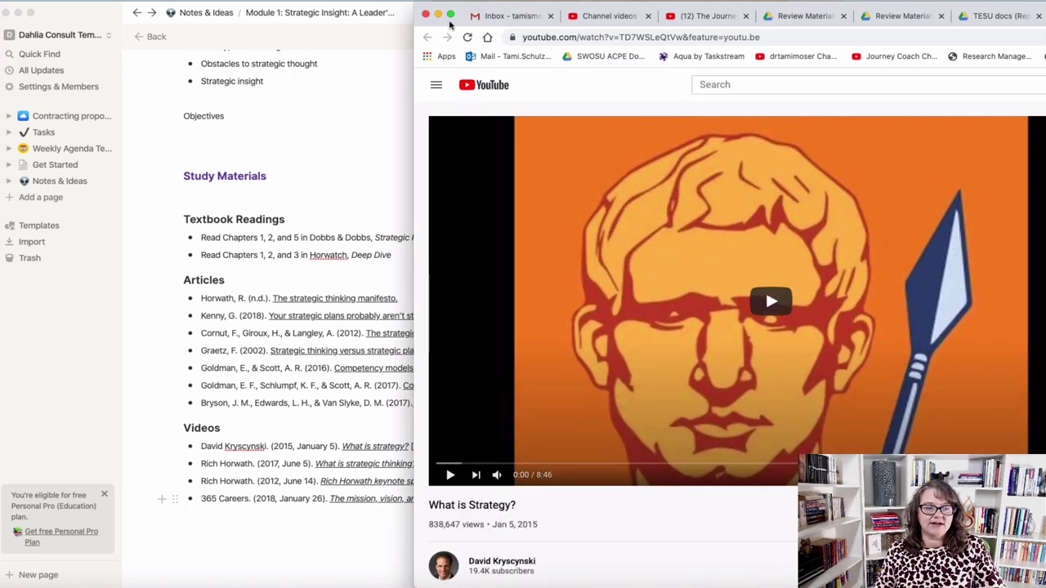
pyautogui.click(425, 15)
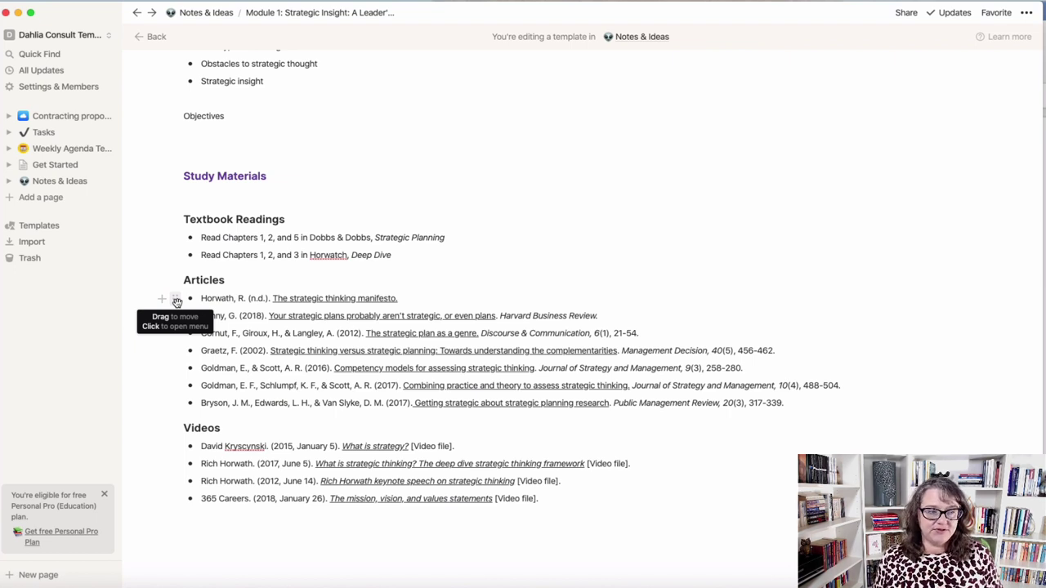
pyautogui.click(177, 301)
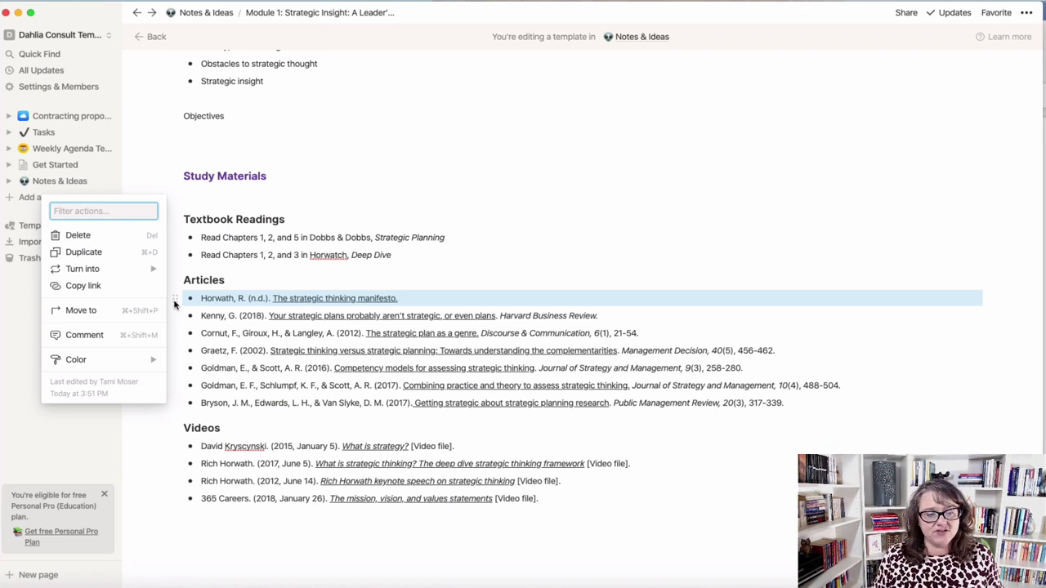
pyautogui.moveTo(149, 277)
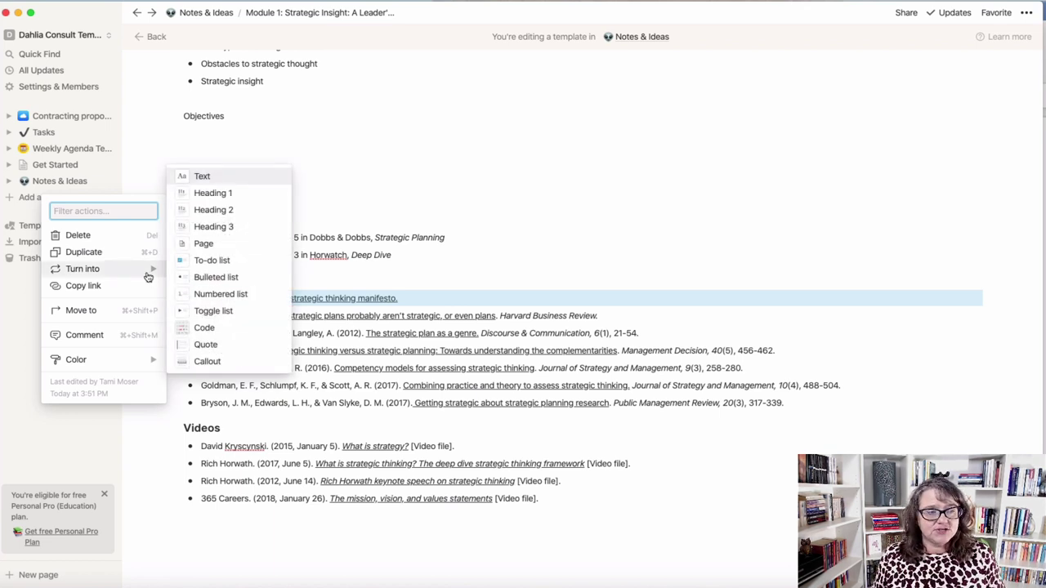
pyautogui.press('Escape')
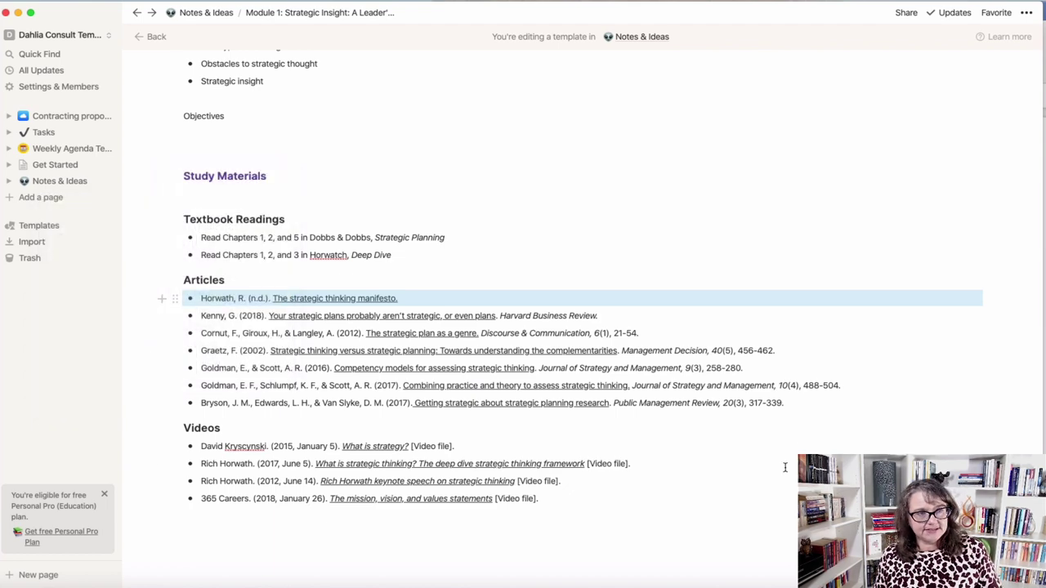
pyautogui.scroll(1, 750, 439)
pyautogui.scroll(3, 751, 439)
pyautogui.scroll(-5, 750, 439)
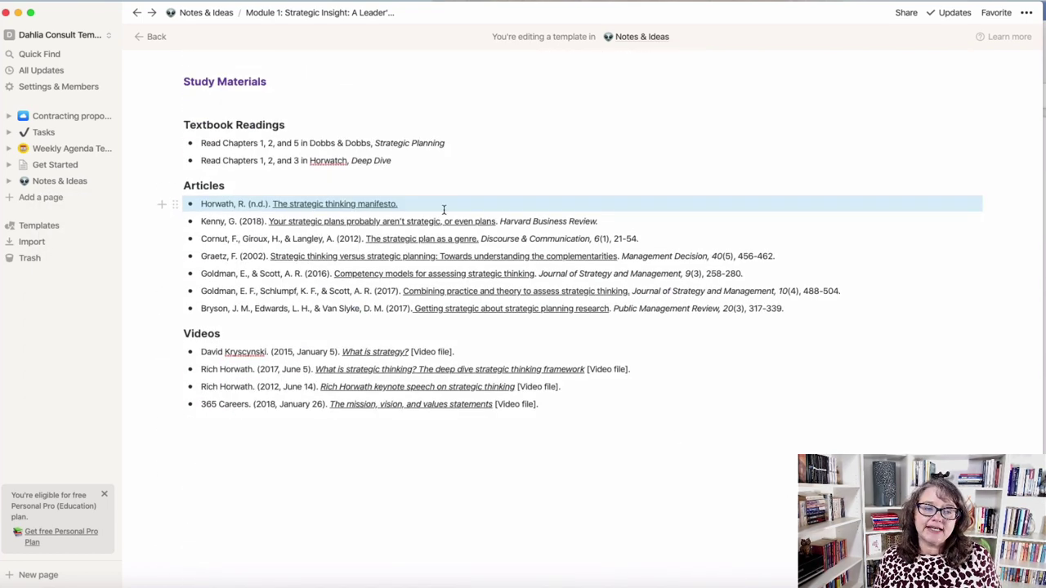
pyautogui.click(174, 205)
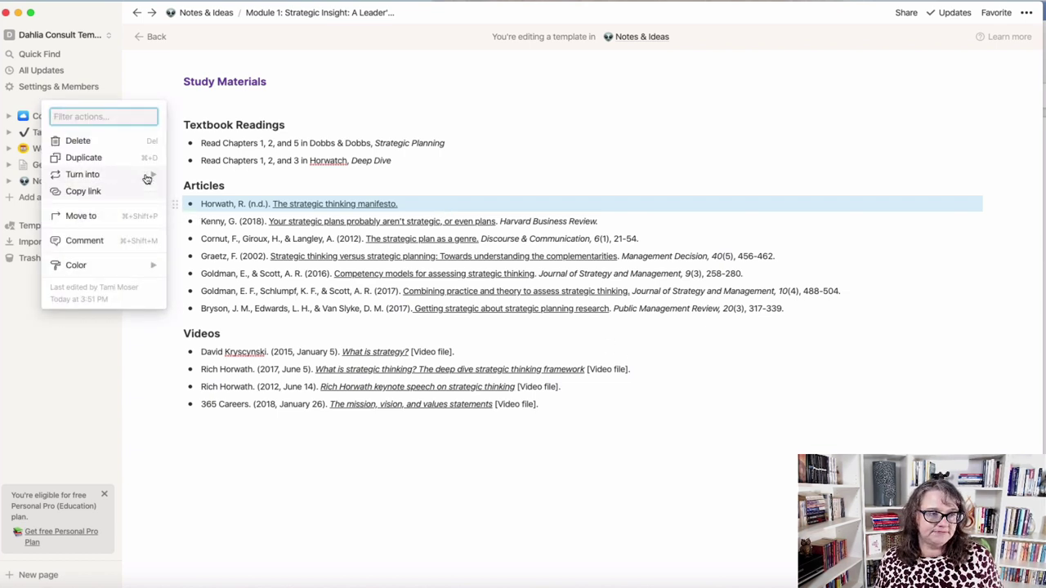
pyautogui.moveTo(147, 178)
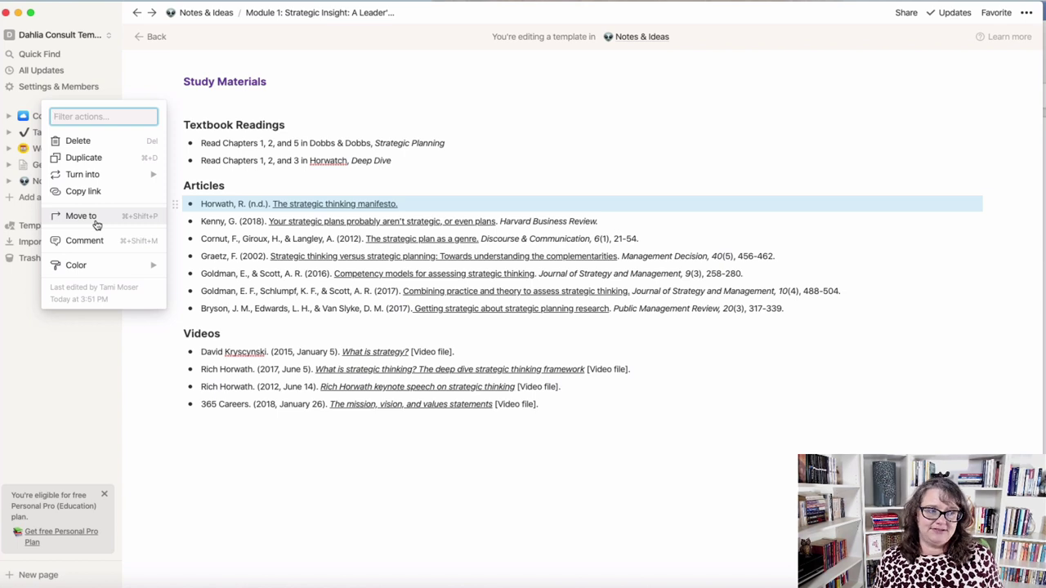
pyautogui.press('Escape')
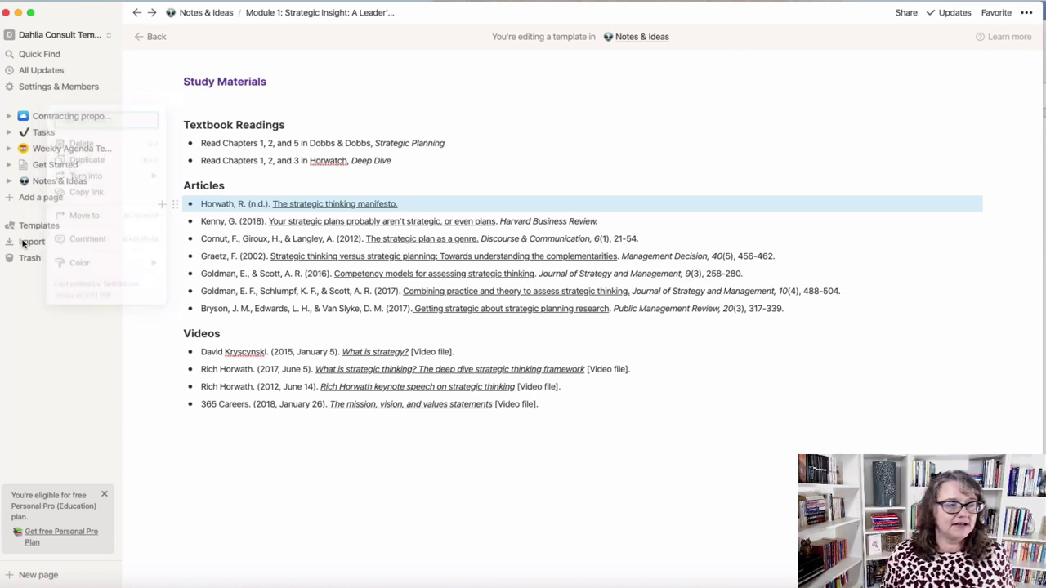
# Add a new page titled "Knowledge Database" and set it up as a table database
pyautogui.click(45, 200)
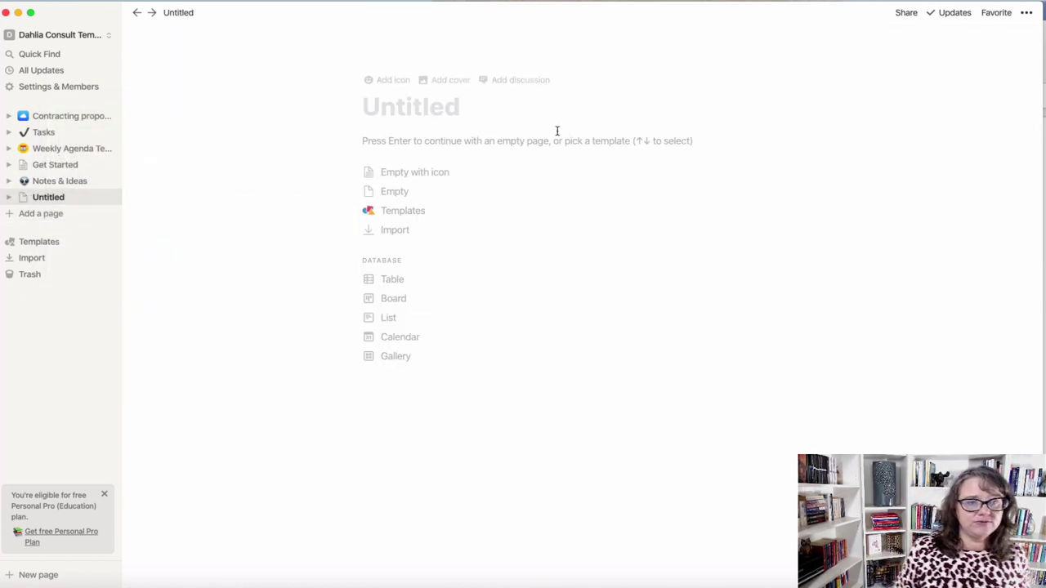
pyautogui.write('Knowlege')
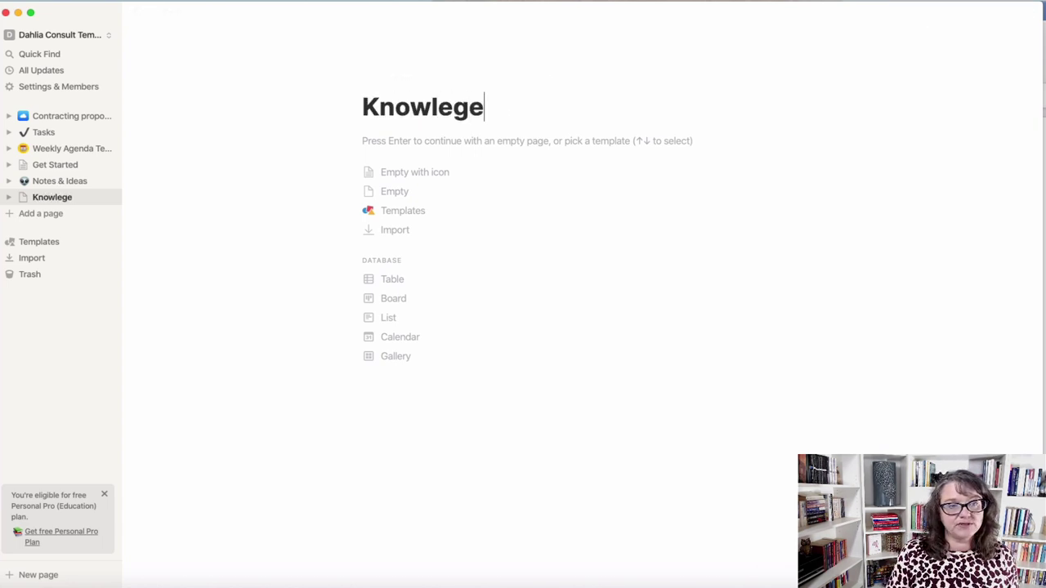
pyautogui.write(' Database')
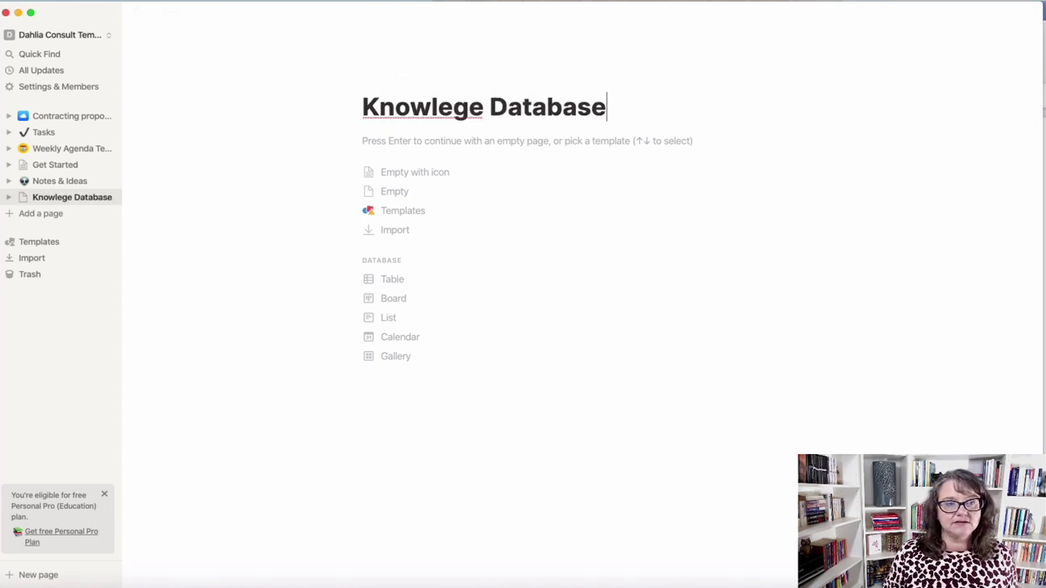
pyautogui.click(452, 109)
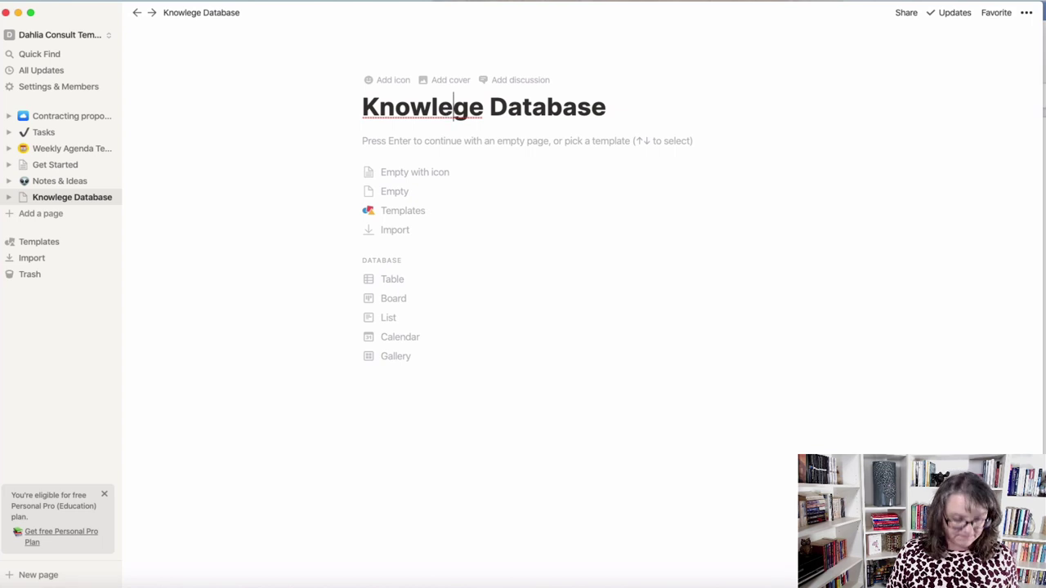
pyautogui.write('d')
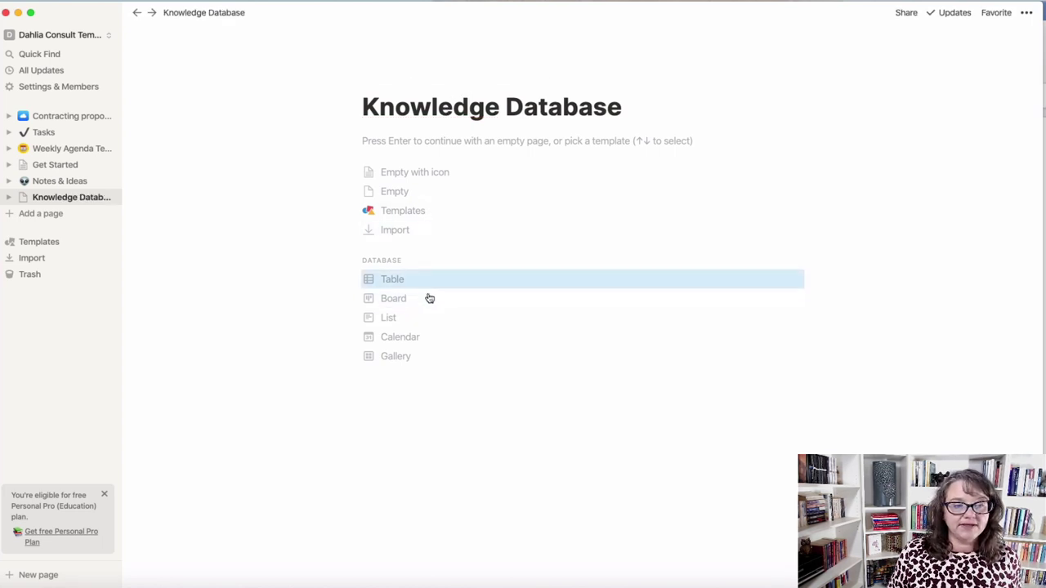
pyautogui.press('Return')
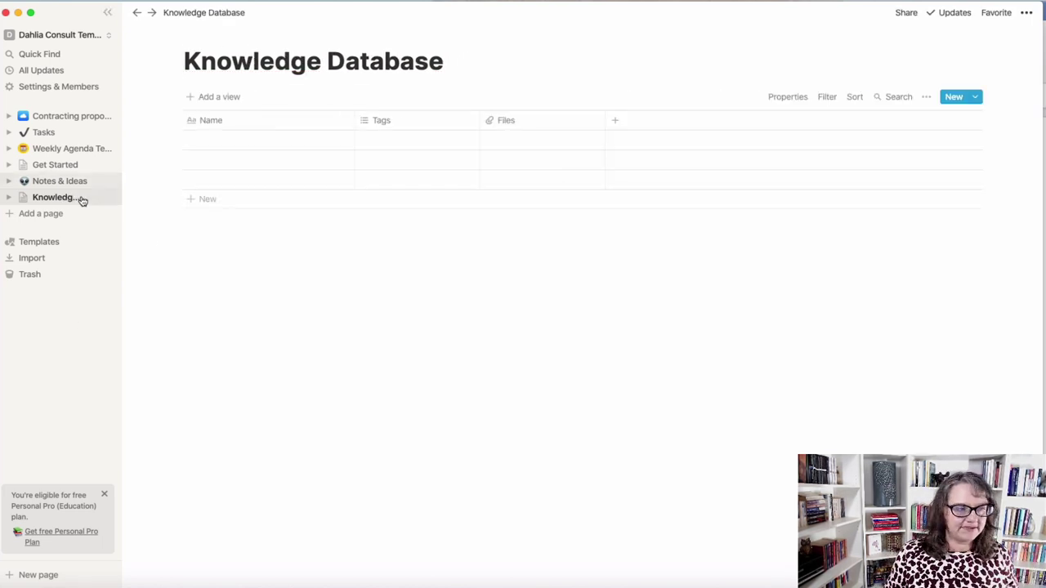
# Add an icon to the Knowledge Database page and change it to the alien emoji
pyautogui.click(208, 35)
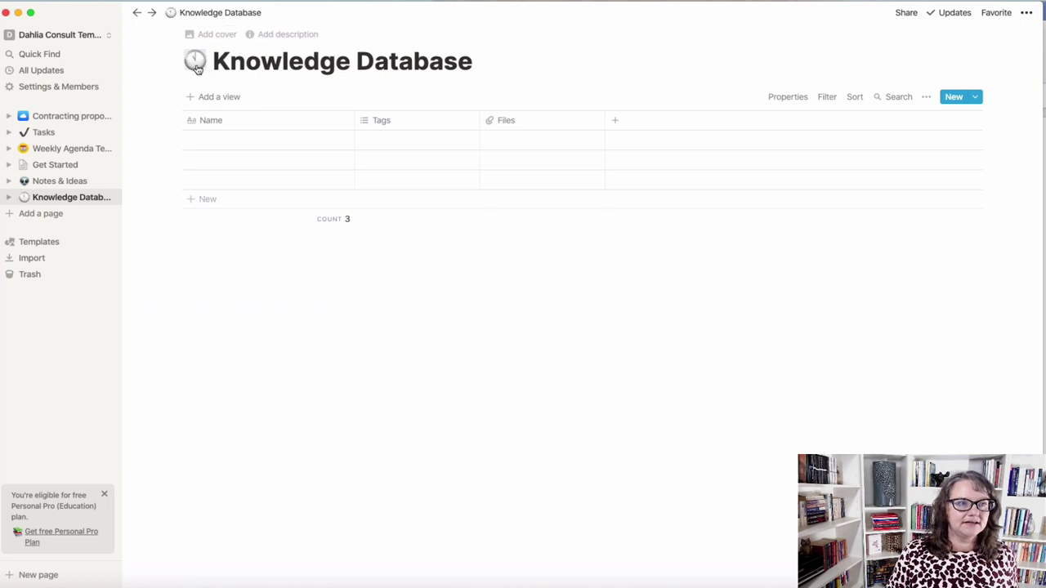
pyautogui.click(197, 69)
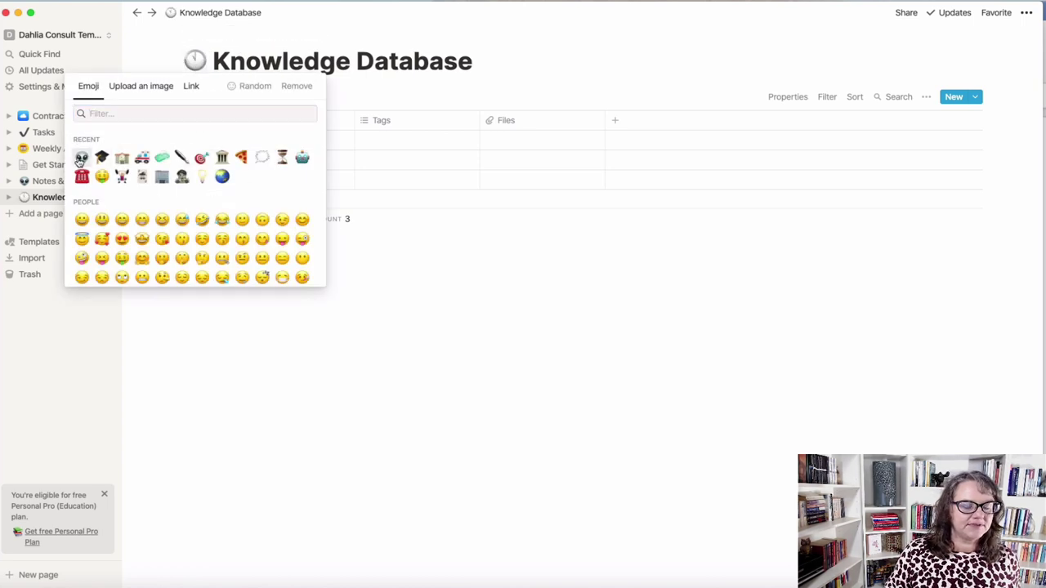
pyautogui.click(81, 157)
# Open the Module 1 entry in Notes & Ideas and apply the "Module 1: Strategic Insight: A Leader's Responsibility" template to it
pyautogui.click(65, 182)
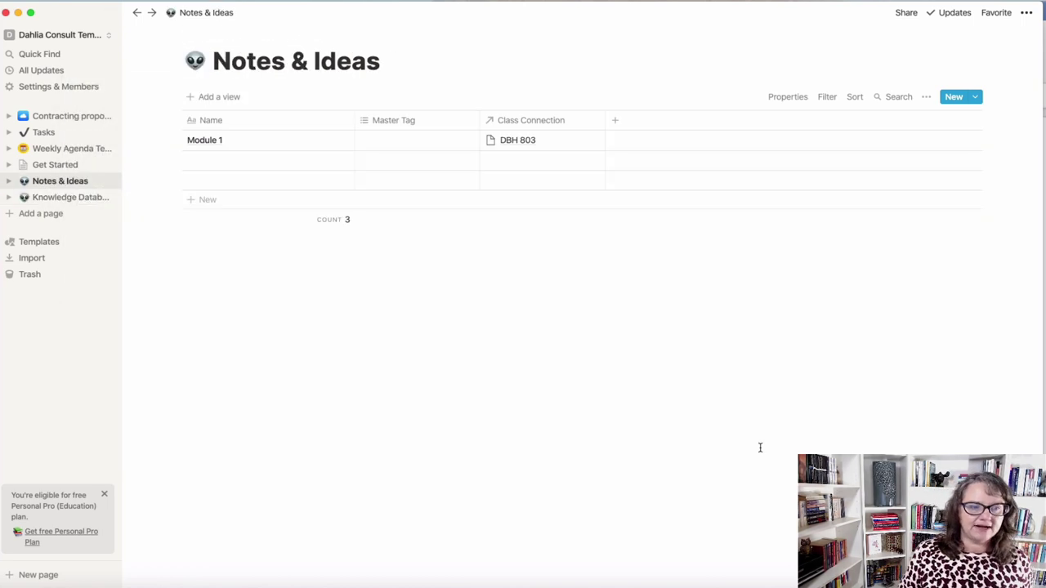
pyautogui.click(332, 141)
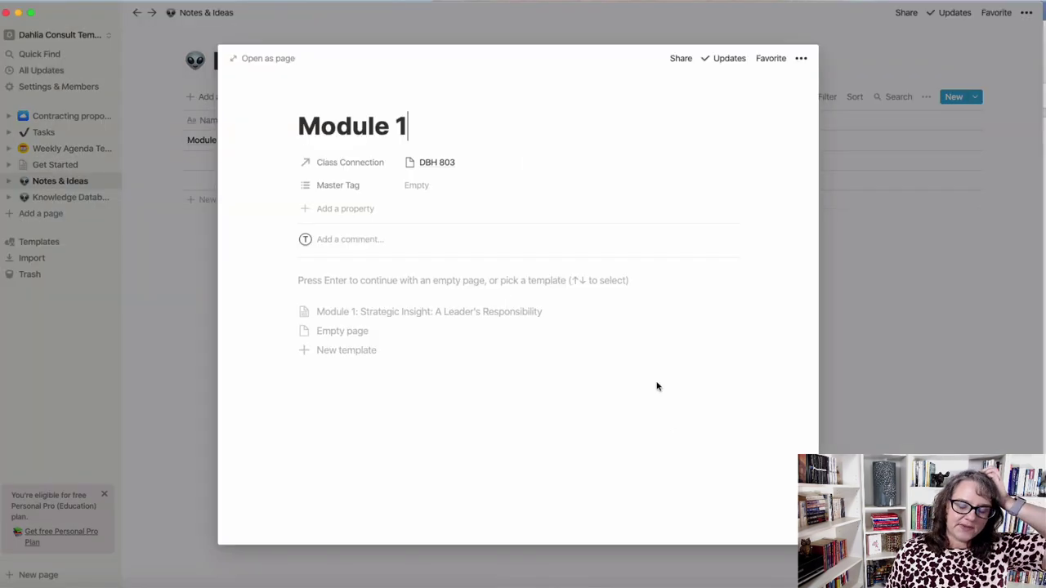
pyautogui.click(390, 313)
pyautogui.scroll(-5, 596, 449)
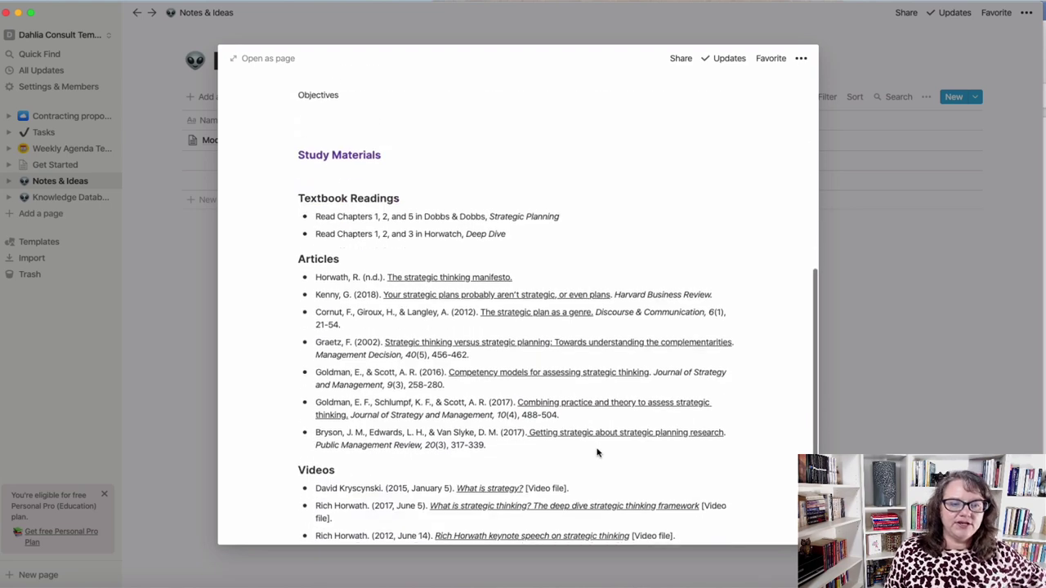
pyautogui.scroll(5, 597, 449)
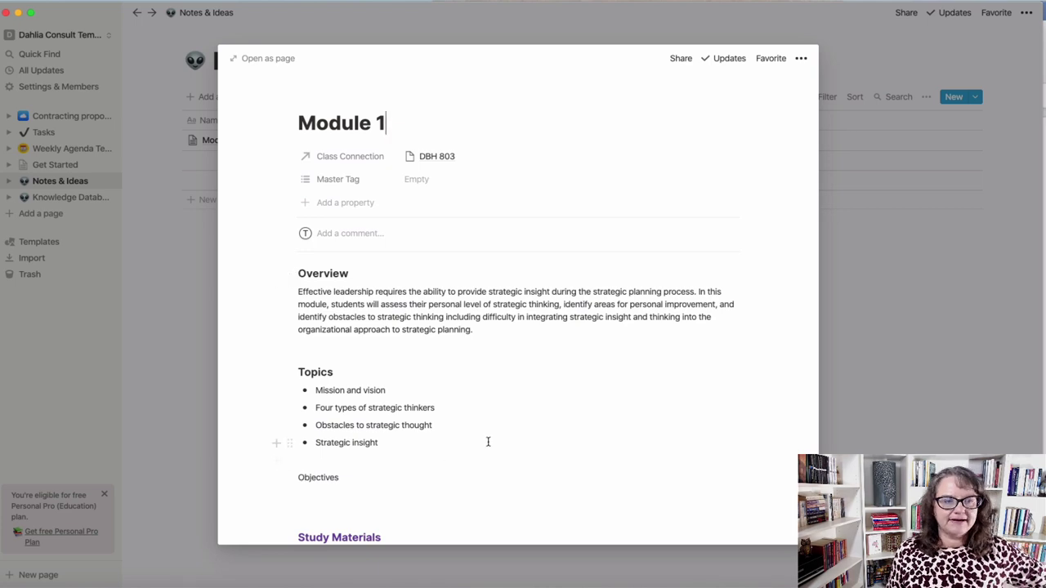
# Move "The strategic thinking manifesto" item from the Articles list of Module 1 to the Knowledge Database
pyautogui.scroll(-3, 488, 445)
pyautogui.scroll(-2, 488, 445)
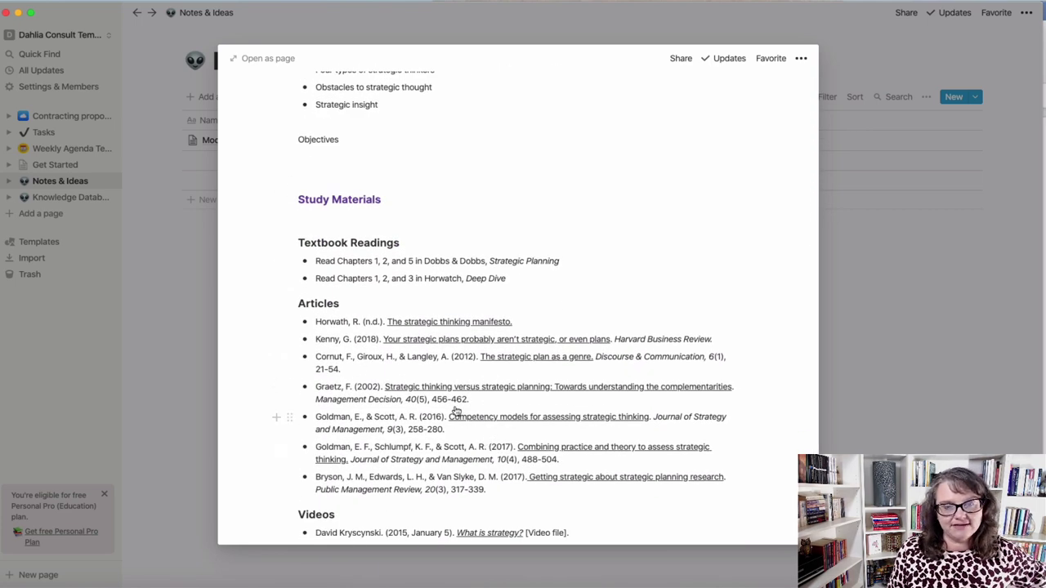
pyautogui.click(291, 324)
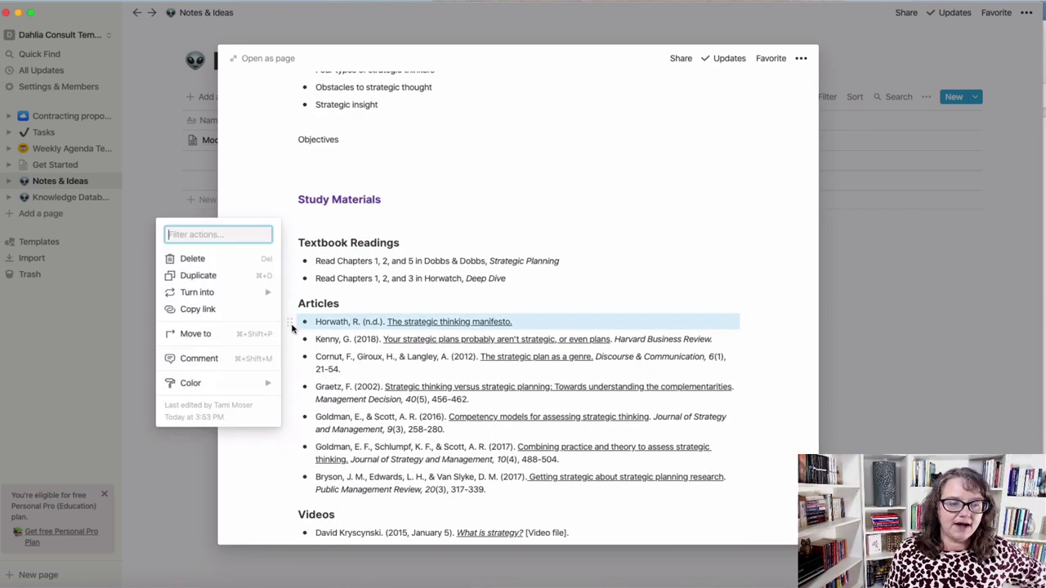
pyautogui.click(238, 337)
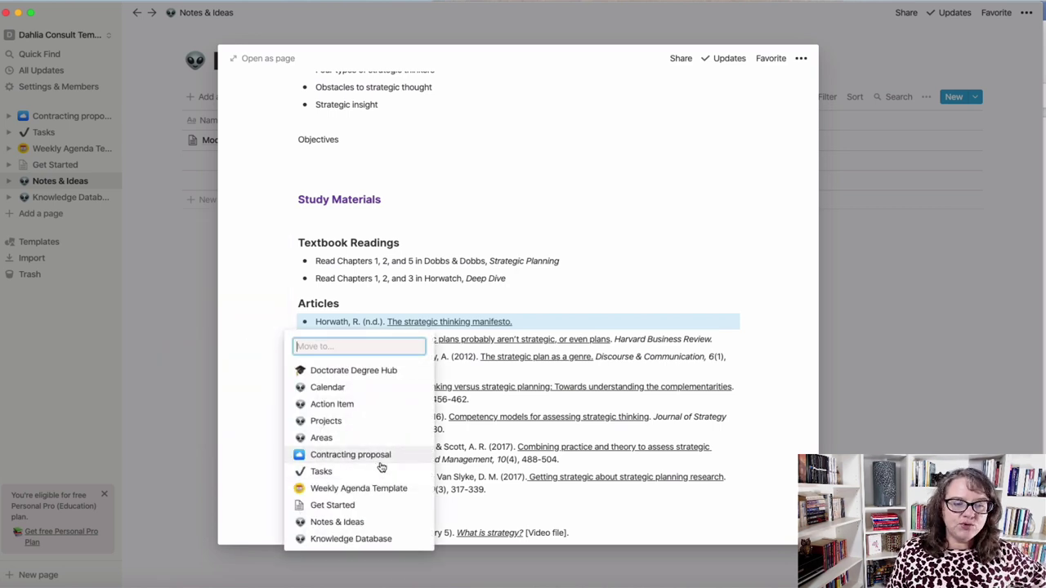
pyautogui.click(379, 541)
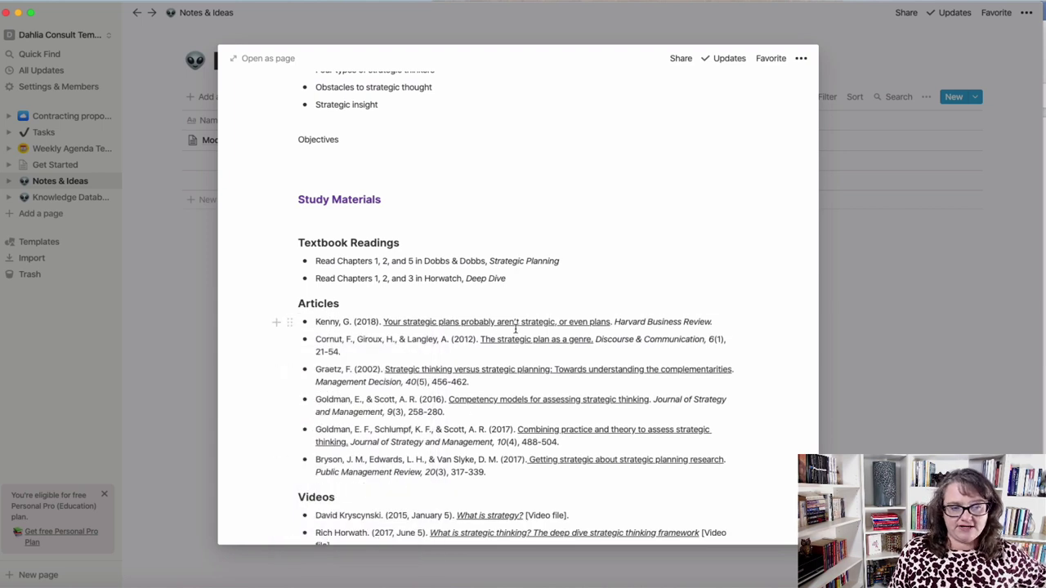
# Close the Module 1 entry, go to the Knowledge Database and open the name of "The strategic thinking manifesto" row for editing
pyautogui.click(74, 201)
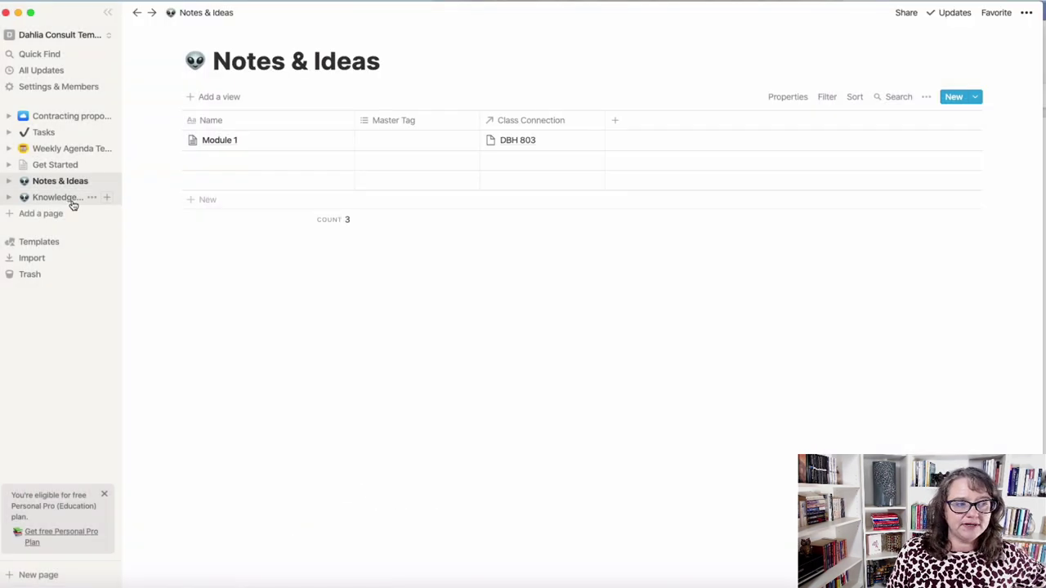
pyautogui.click(73, 204)
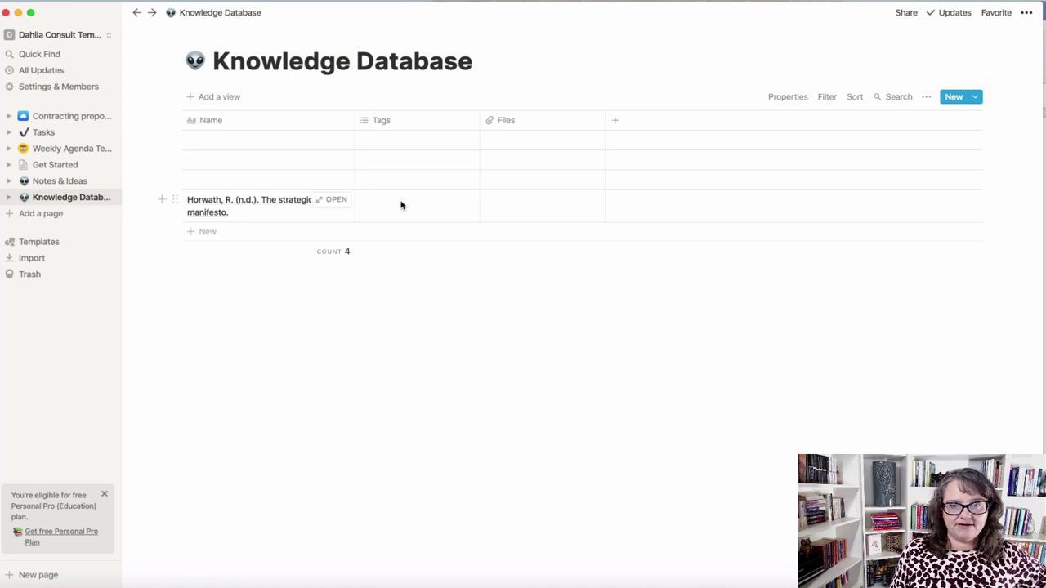
pyautogui.click(259, 206)
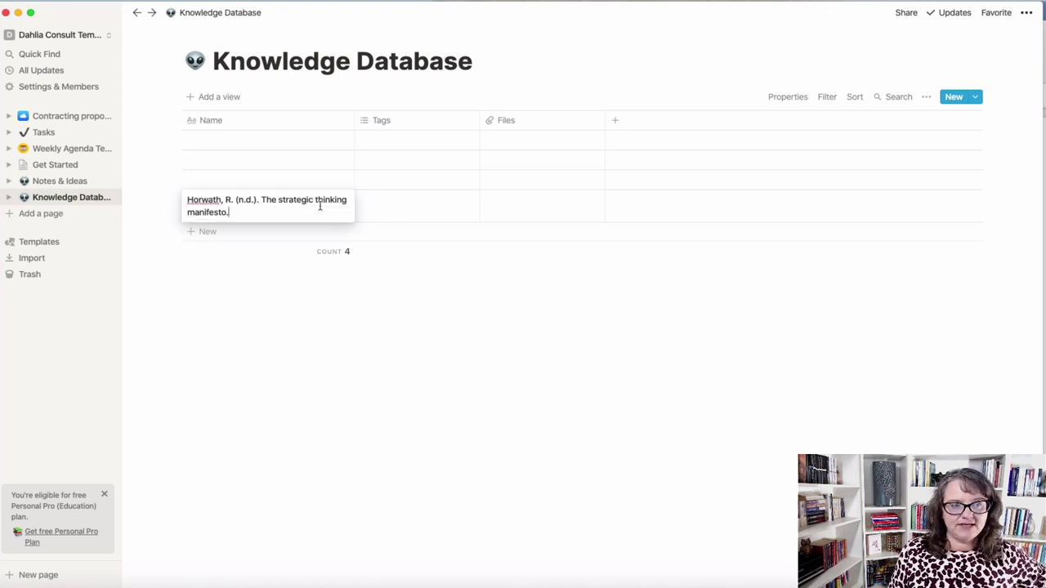
# Open the linked PDF of "The strategic thinking manifesto" in the browser, look through it and return to the Knowledge Database
pyautogui.click(297, 211)
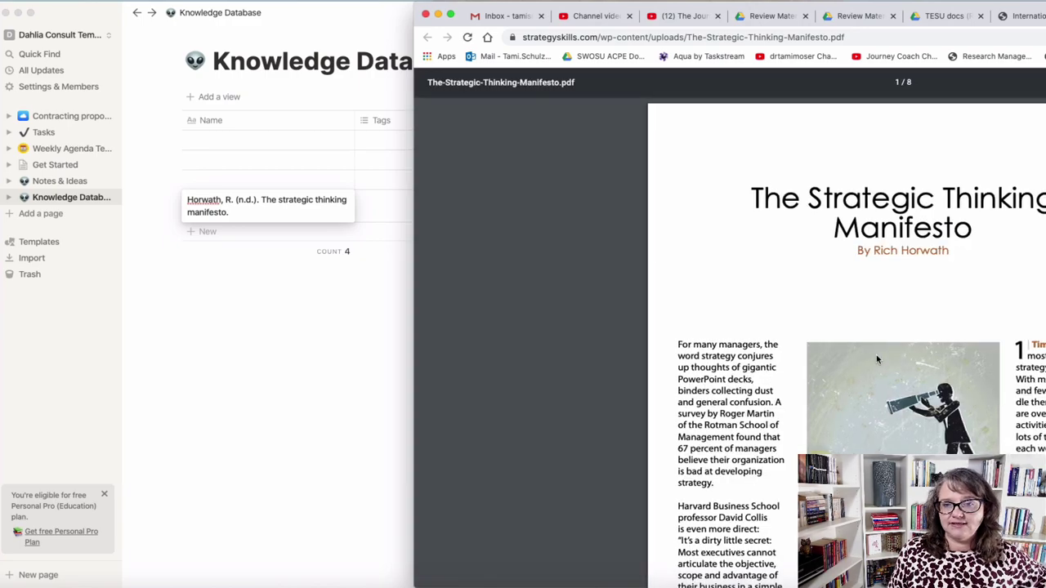
pyautogui.scroll(-10, 848, 390)
pyautogui.scroll(10, 877, 360)
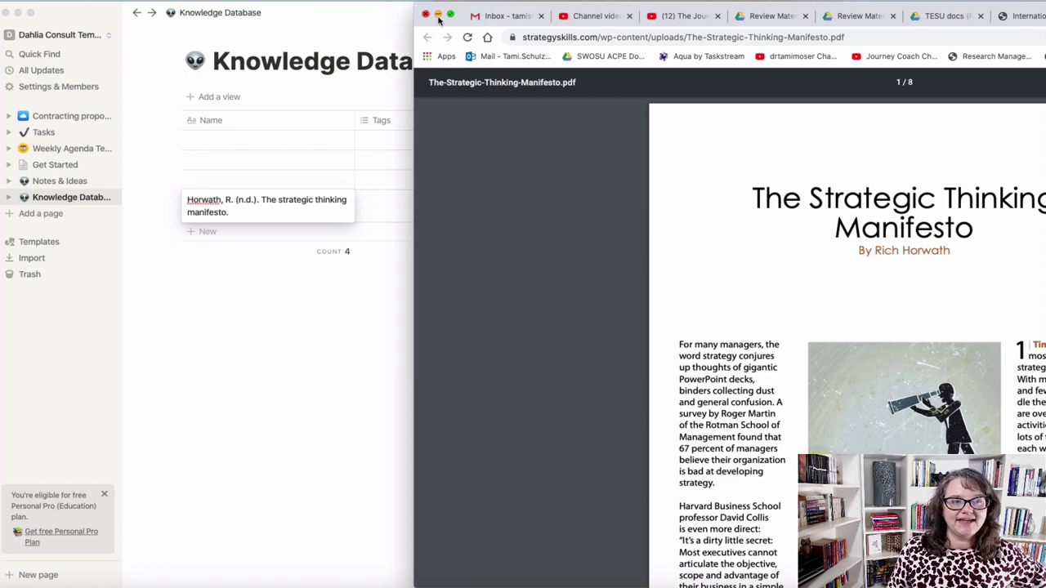
pyautogui.click(438, 15)
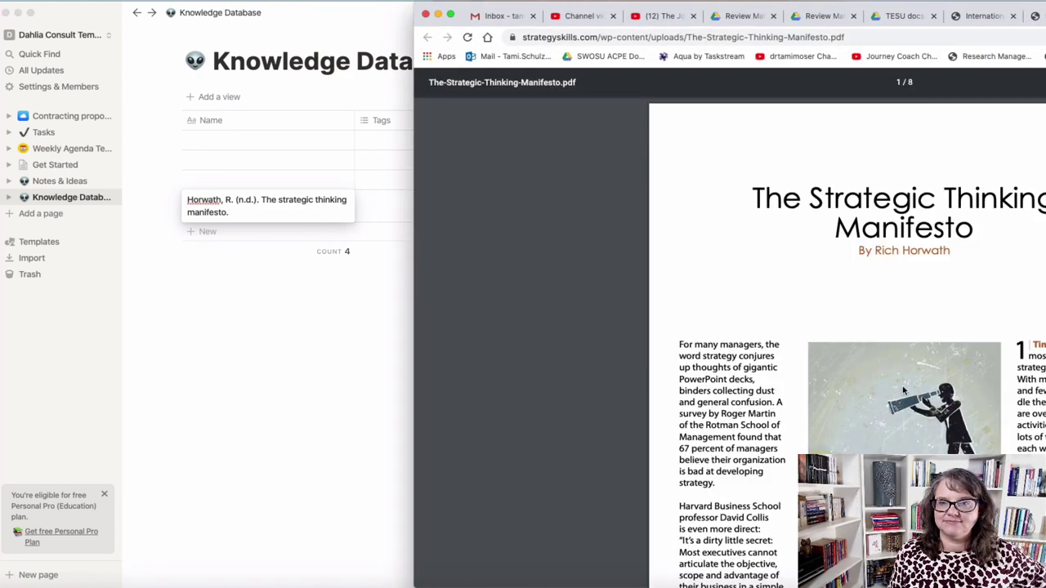
pyautogui.click(438, 15)
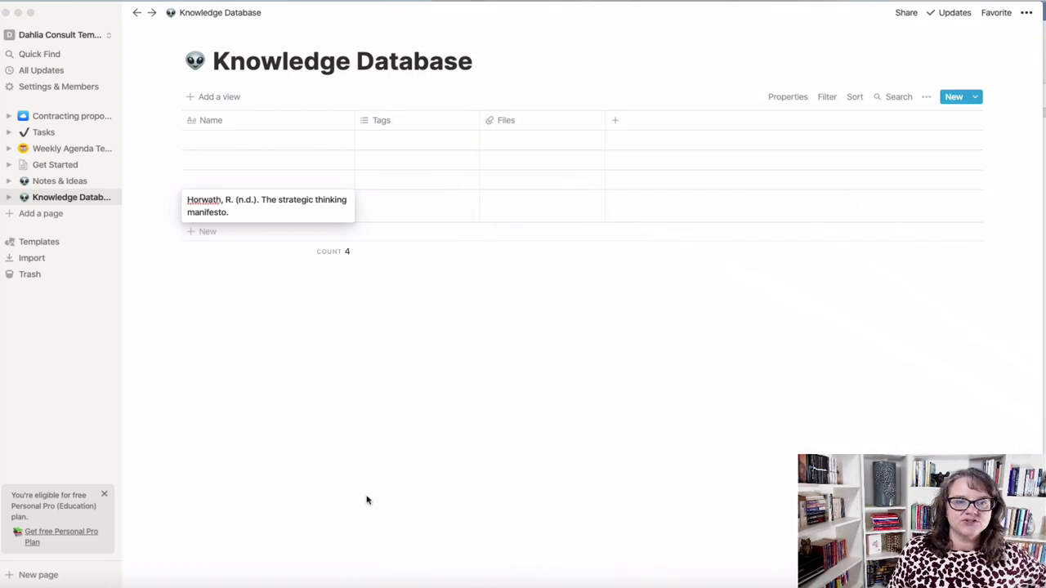
# Open the Module 1 entry in Notes & Ideas and review its textbook readings, articles and videos under Study Materials
pyautogui.click(75, 190)
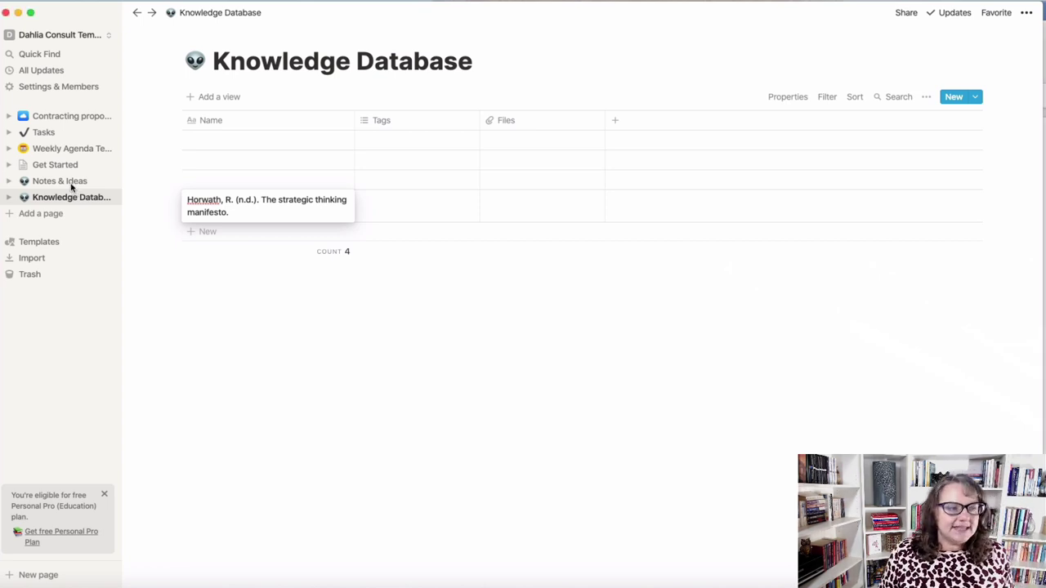
pyautogui.click(66, 189)
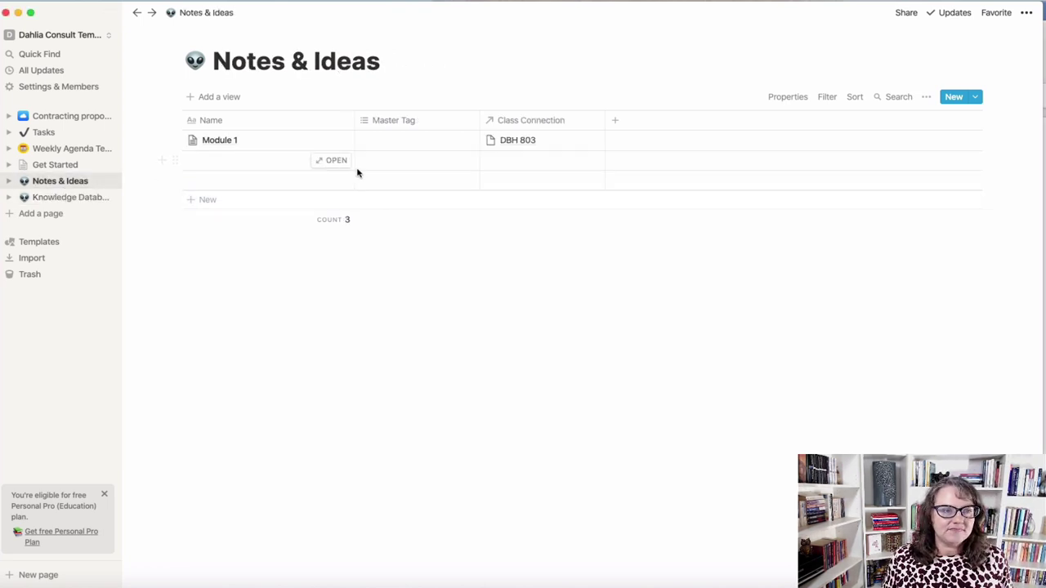
pyautogui.click(334, 144)
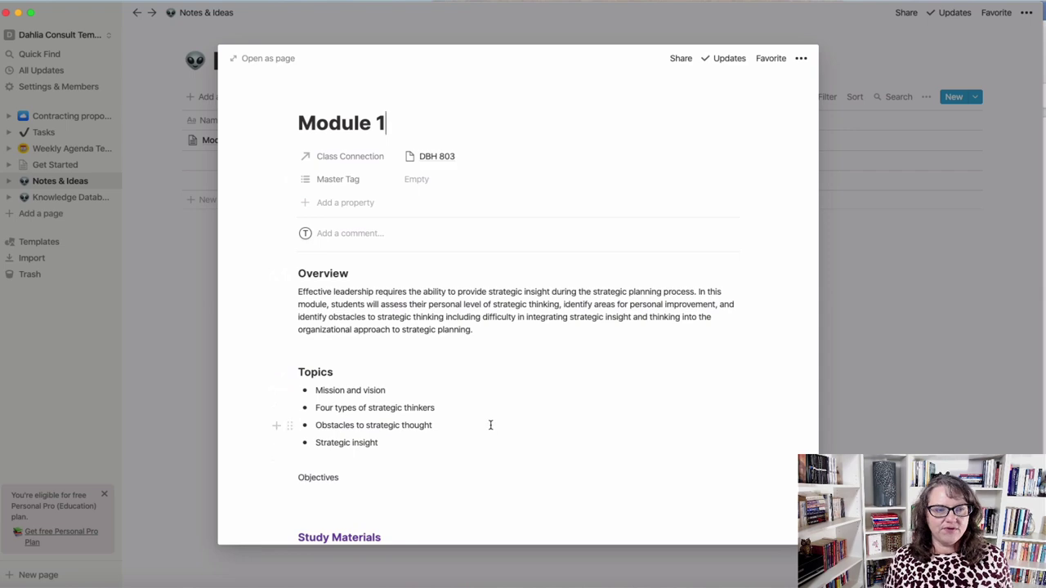
pyautogui.scroll(-5, 523, 417)
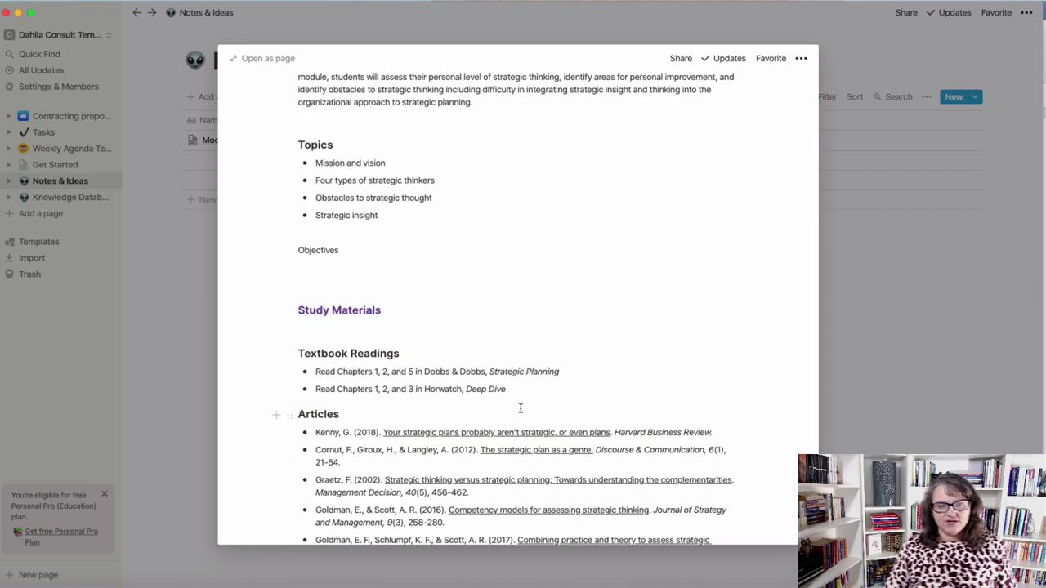
pyautogui.scroll(-3, 507, 408)
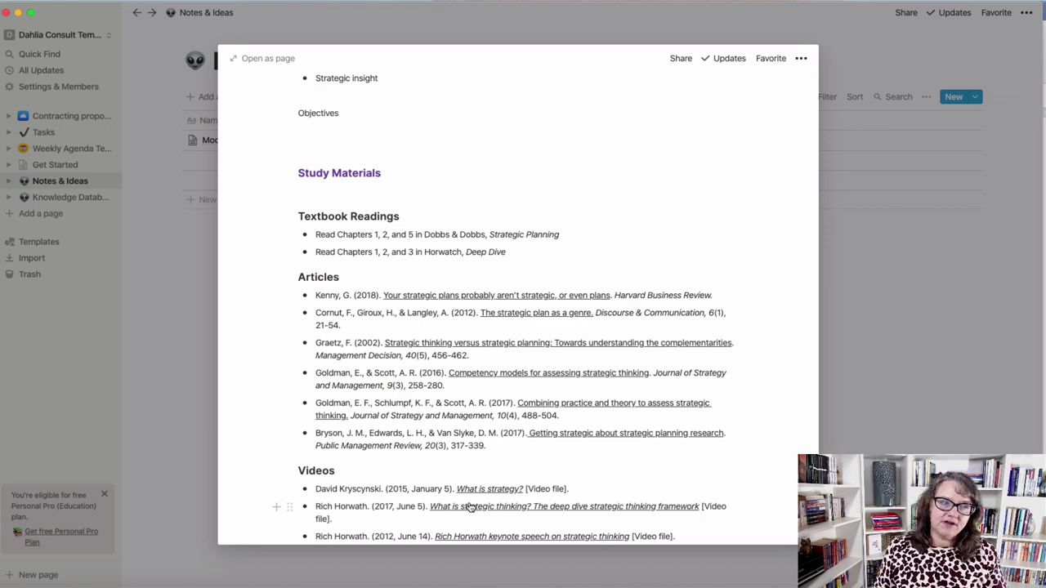
pyautogui.scroll(-2, 450, 483)
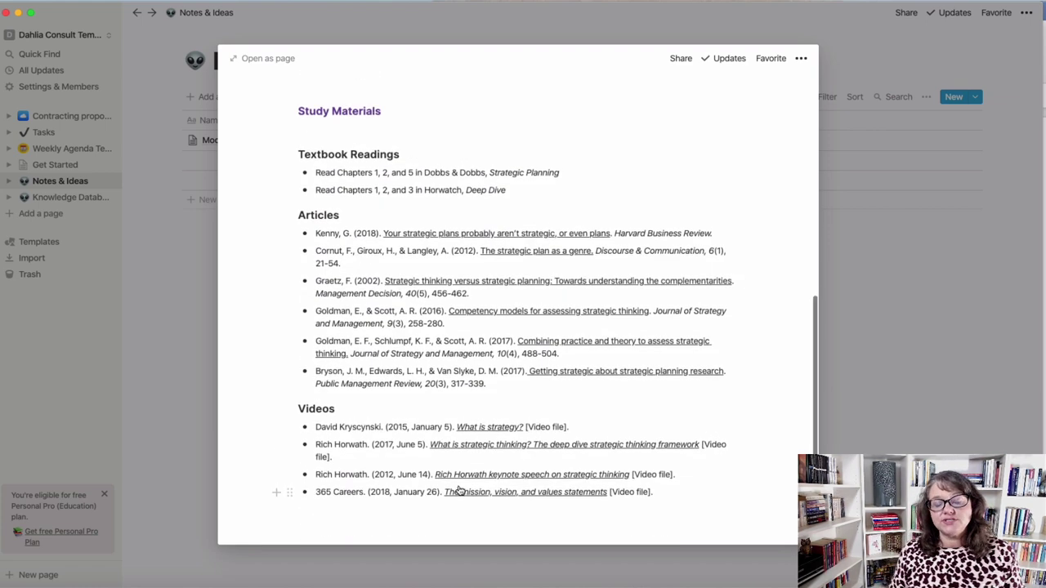
pyautogui.scroll(2, 454, 488)
pyautogui.scroll(-2, 460, 490)
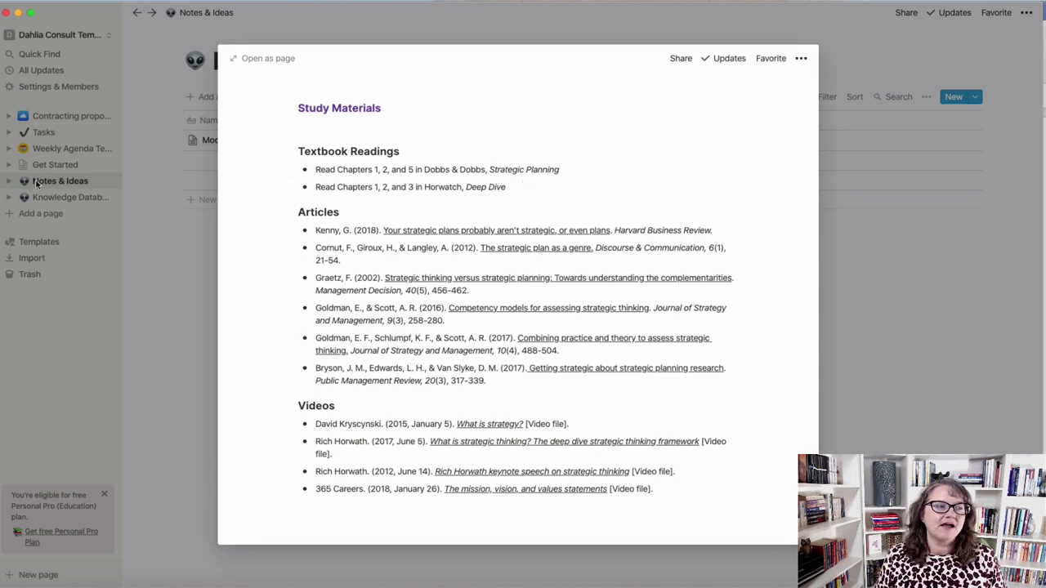
pyautogui.click(289, 171)
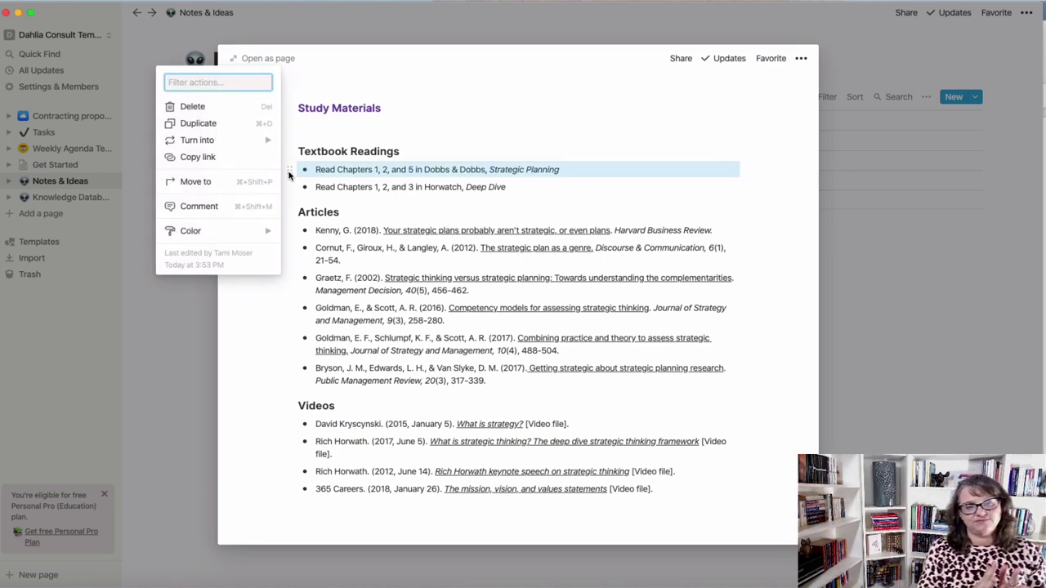
pyautogui.press('Escape')
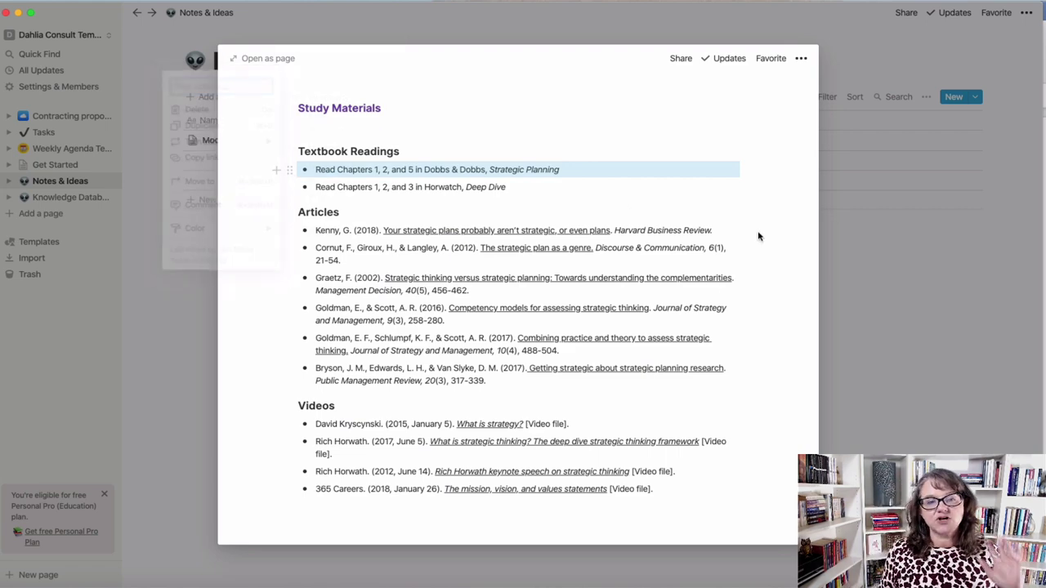
# Open the Module 1 entry as a full page and look over its sections
pyautogui.scroll(10, 759, 236)
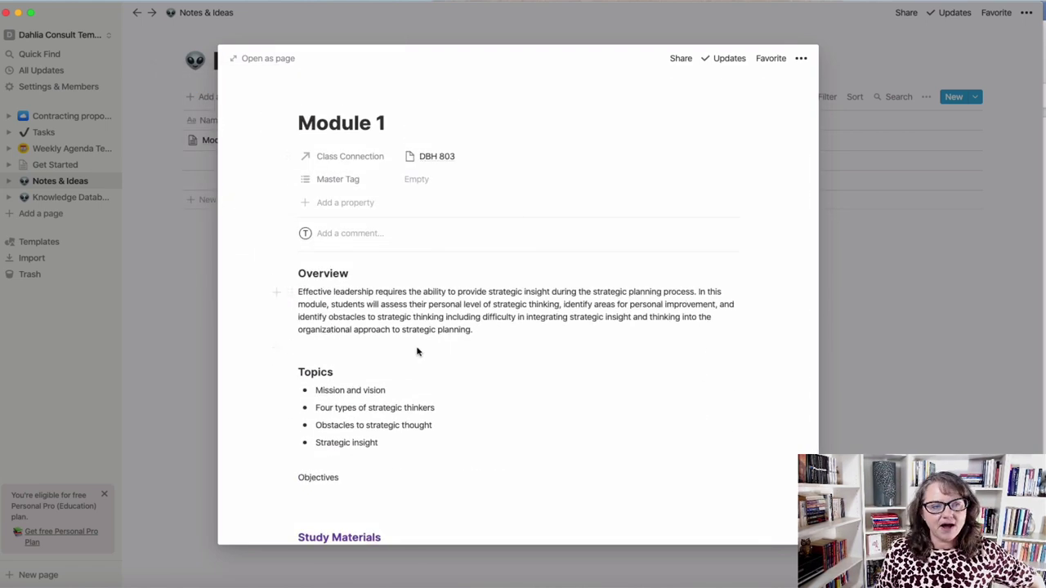
pyautogui.click(270, 58)
pyautogui.scroll(-2, 327, 407)
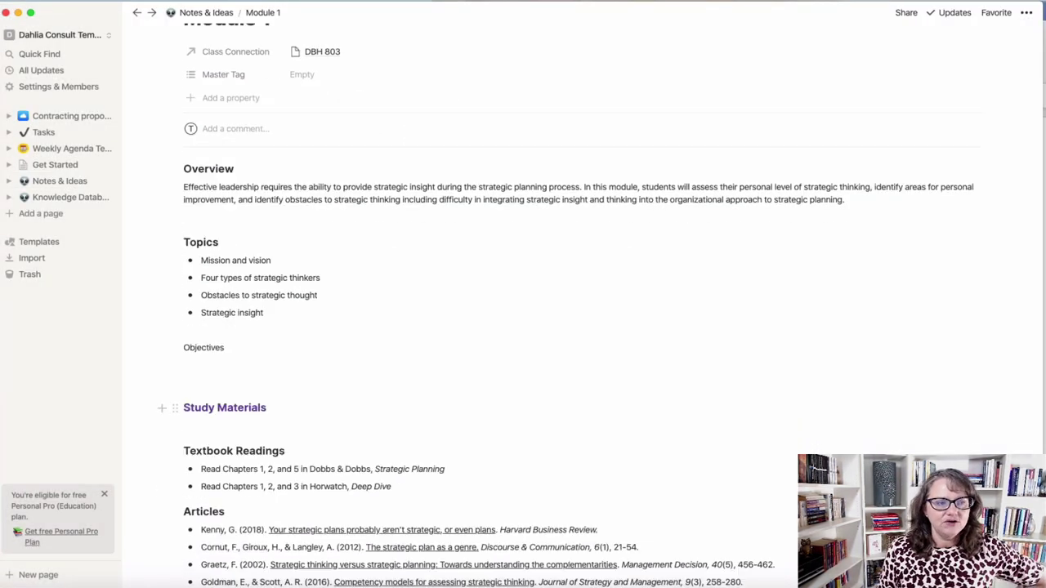
pyautogui.scroll(-2, 523, 327)
pyautogui.scroll(4, 523, 327)
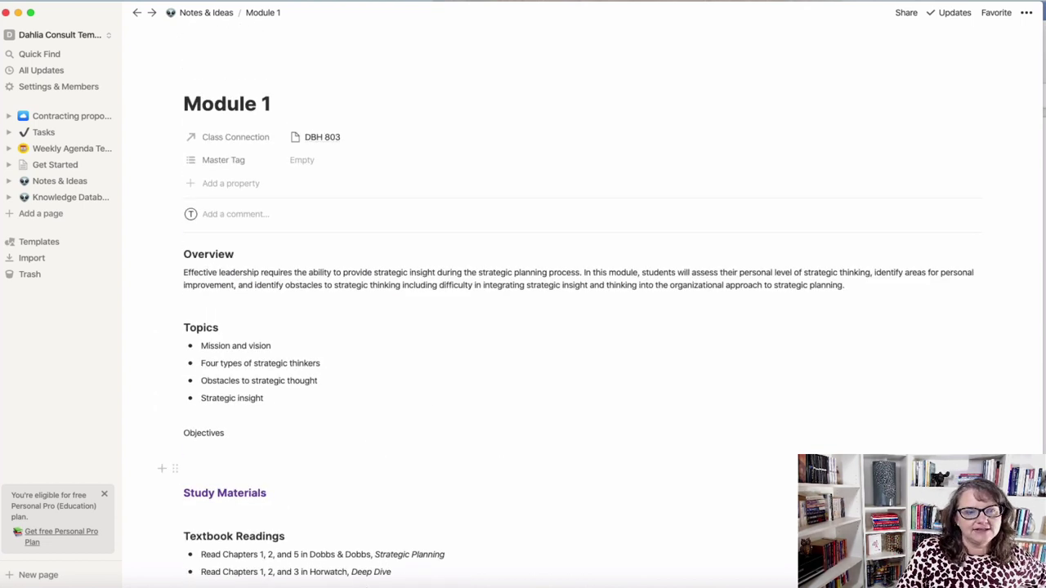
pyautogui.scroll(-2, 845, 441)
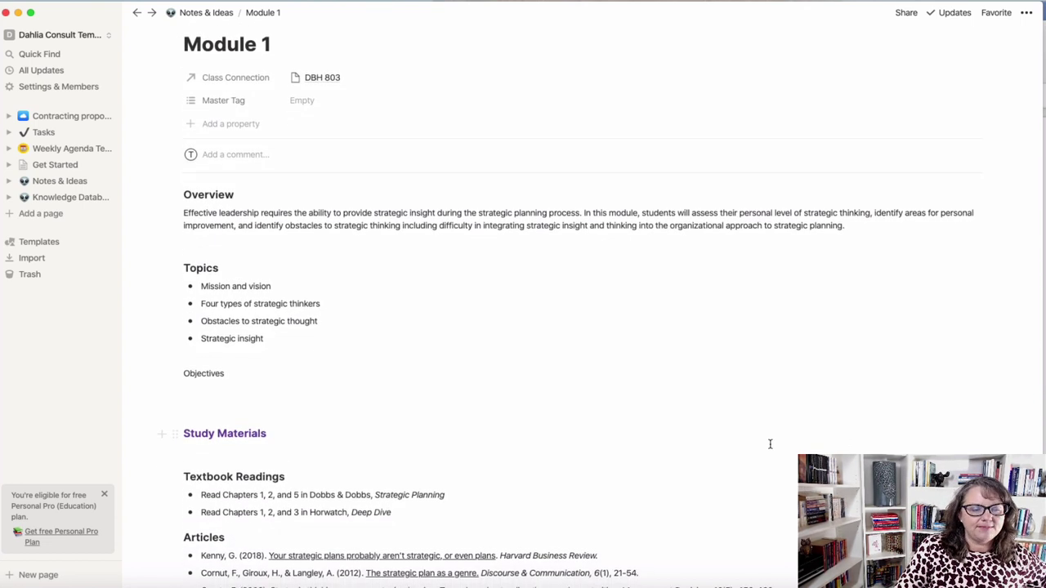
# Turn the Objectives line on the Module 1 page into a Heading 3
pyautogui.click(175, 374)
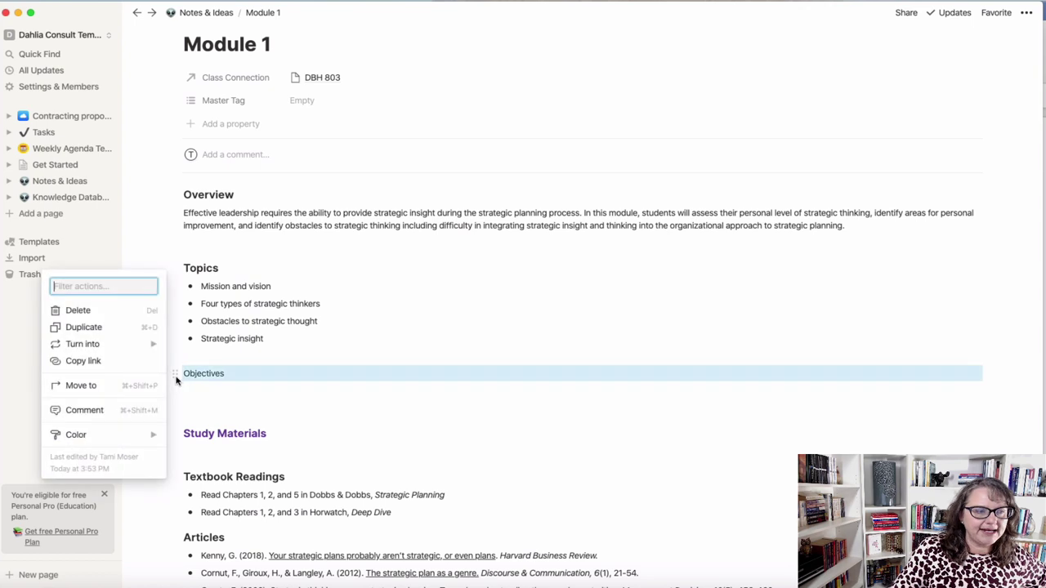
pyautogui.moveTo(119, 348)
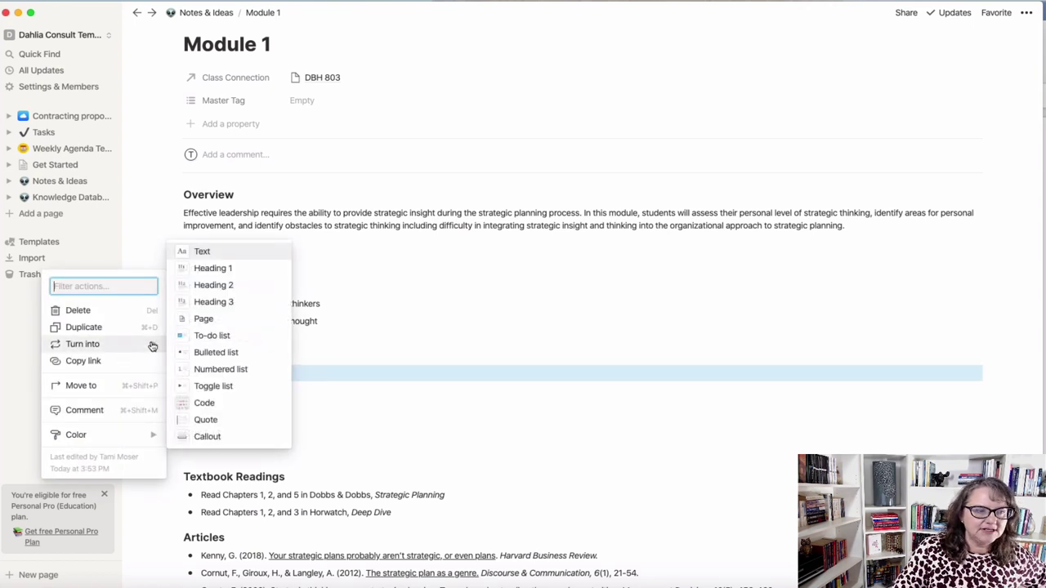
pyautogui.click(203, 310)
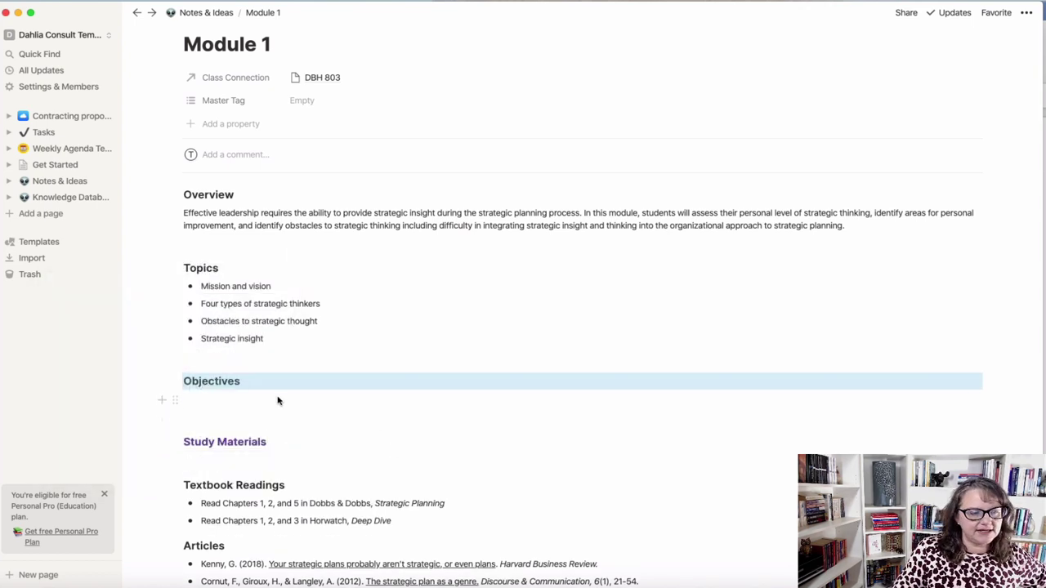
pyautogui.click(277, 400)
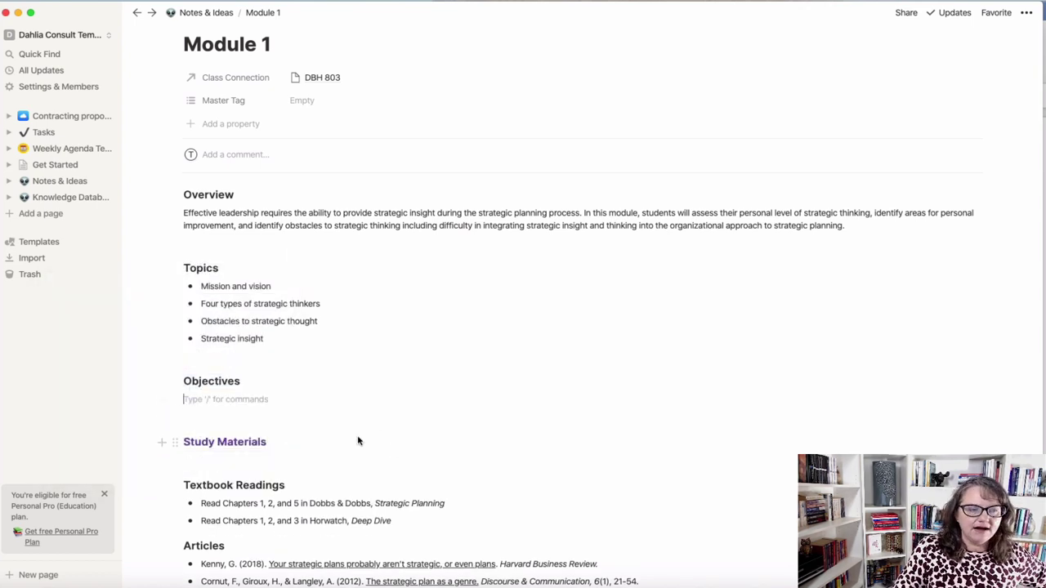
# Delete all the bullet items under the Topics heading, from "Mission and vision" to "Strategic insight"
pyautogui.click(282, 343)
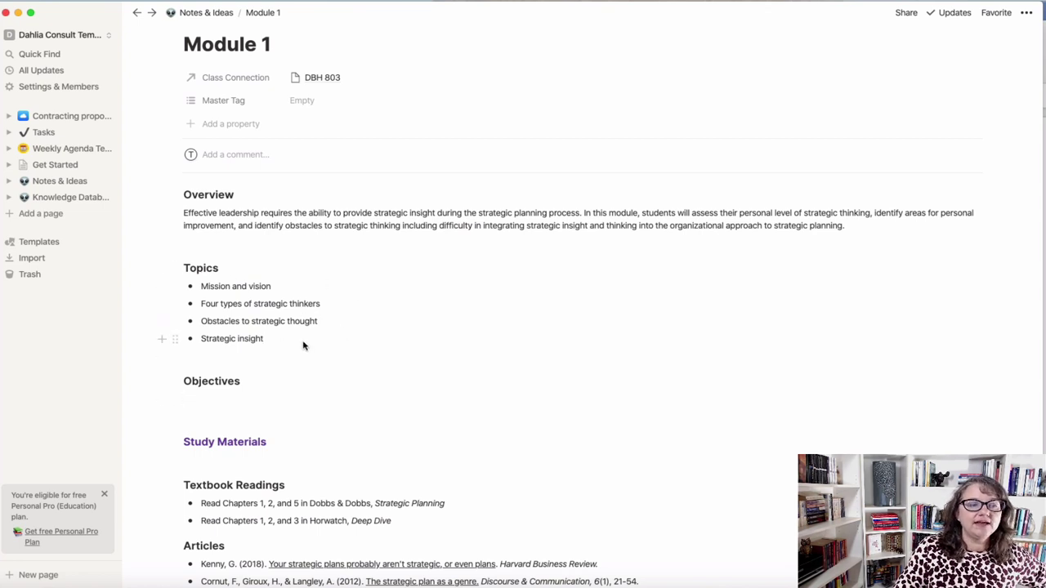
pyautogui.press('Escape')
pyautogui.keyDown('shift'); pyautogui.click(201, 286); pyautogui.keyUp('shift')
pyautogui.press('BackSpace')
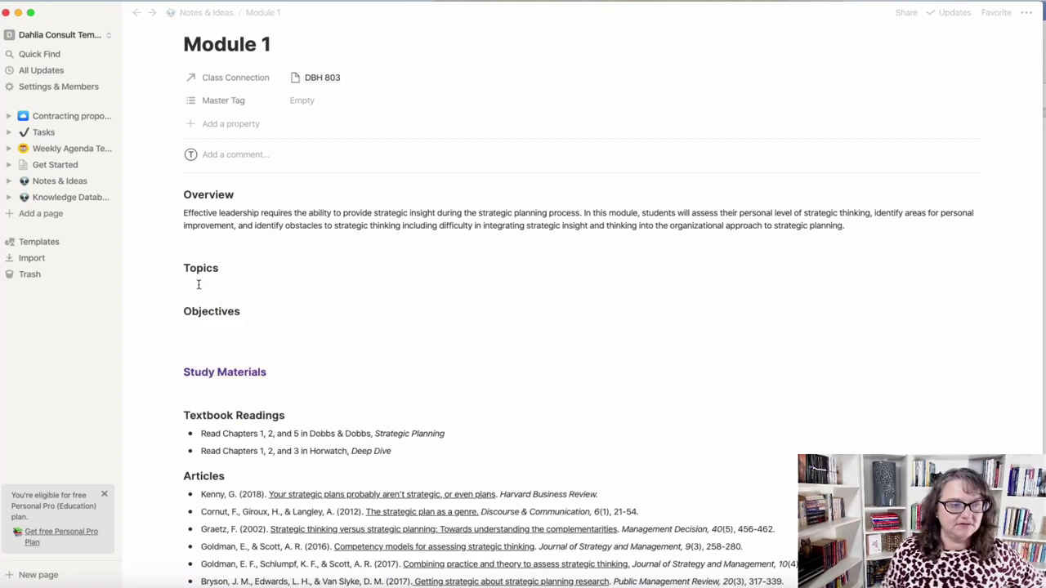
# Delete the descriptive paragraph under the Overview heading, keeping the heading itself
pyautogui.scroll(-4, 779, 201)
pyautogui.scroll(4, 736, 236)
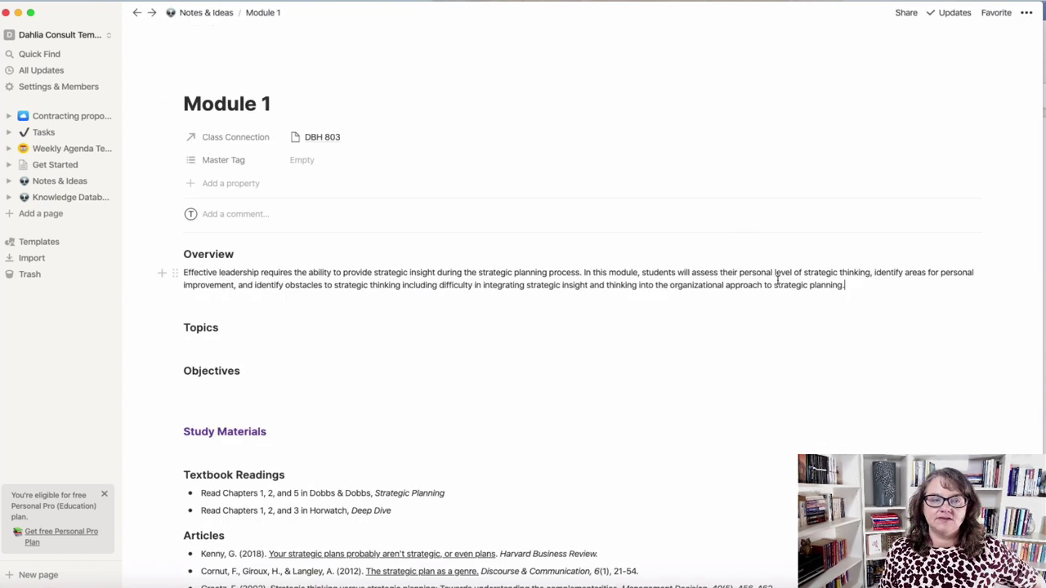
pyautogui.moveTo(778, 281); pyautogui.dragTo(206, 269)
pyautogui.press('BackSpace')
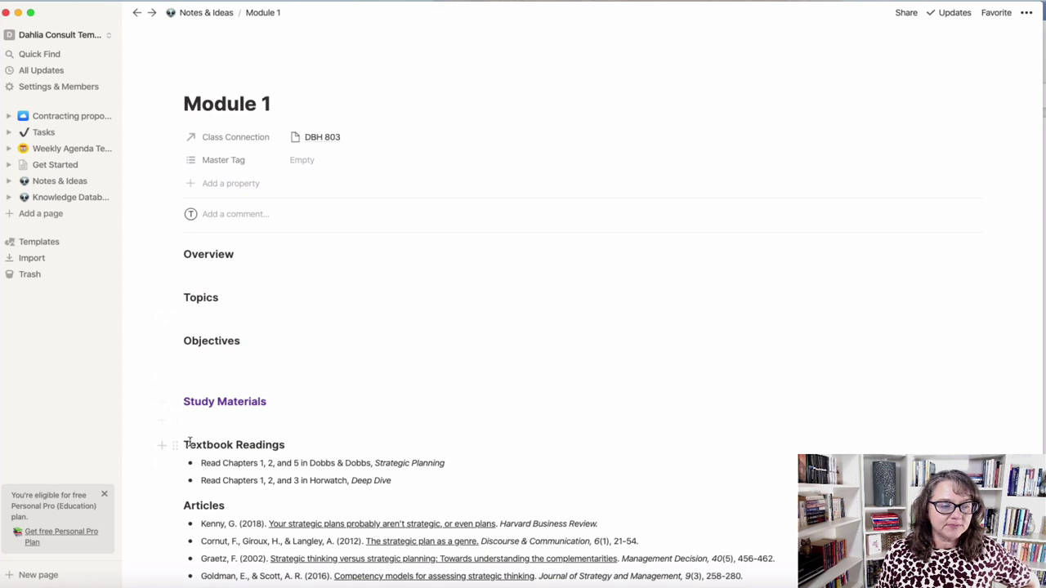
# Delete both chapter reading items under the Textbook Readings heading
pyautogui.moveTo(174, 464); pyautogui.dragTo(422, 494)
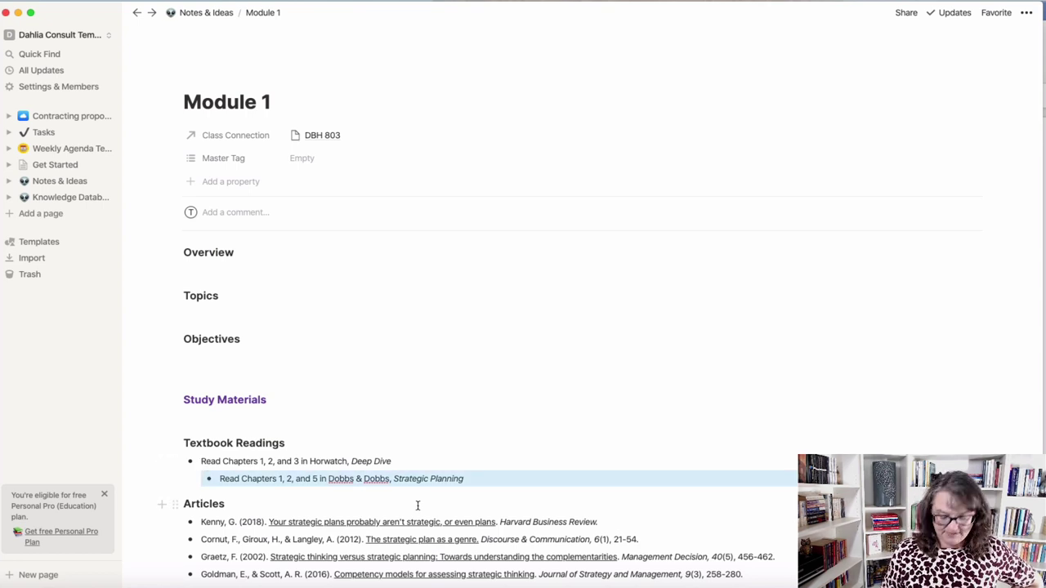
pyautogui.press('BackSpace')
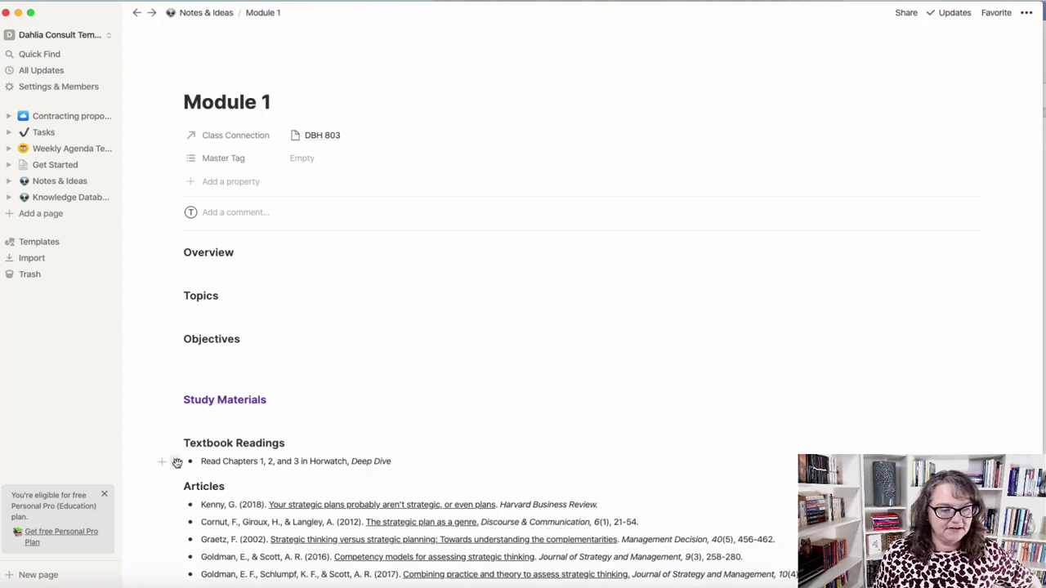
pyautogui.click(176, 463)
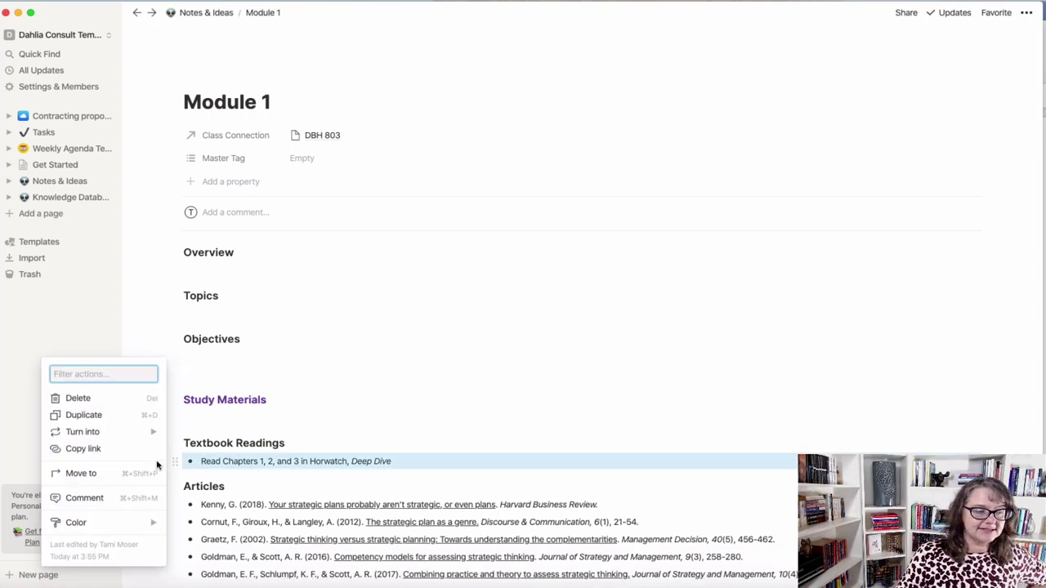
pyautogui.click(98, 401)
# Delete all the reference items listed under the Articles and Videos headings, keeping the headings
pyautogui.scroll(-5, 410, 517)
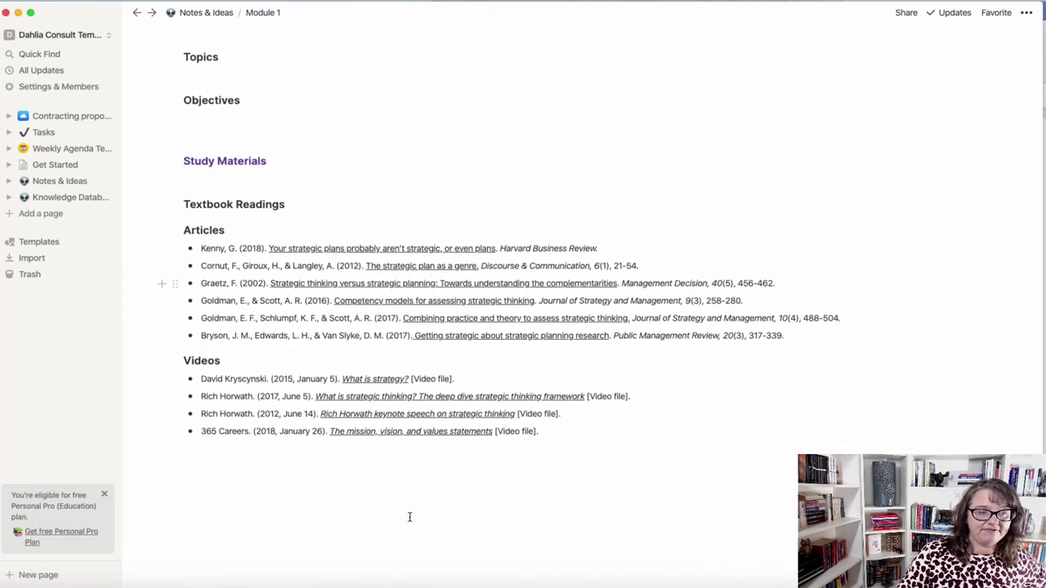
pyautogui.moveTo(809, 336); pyautogui.dragTo(198, 245)
pyautogui.press('Delete')
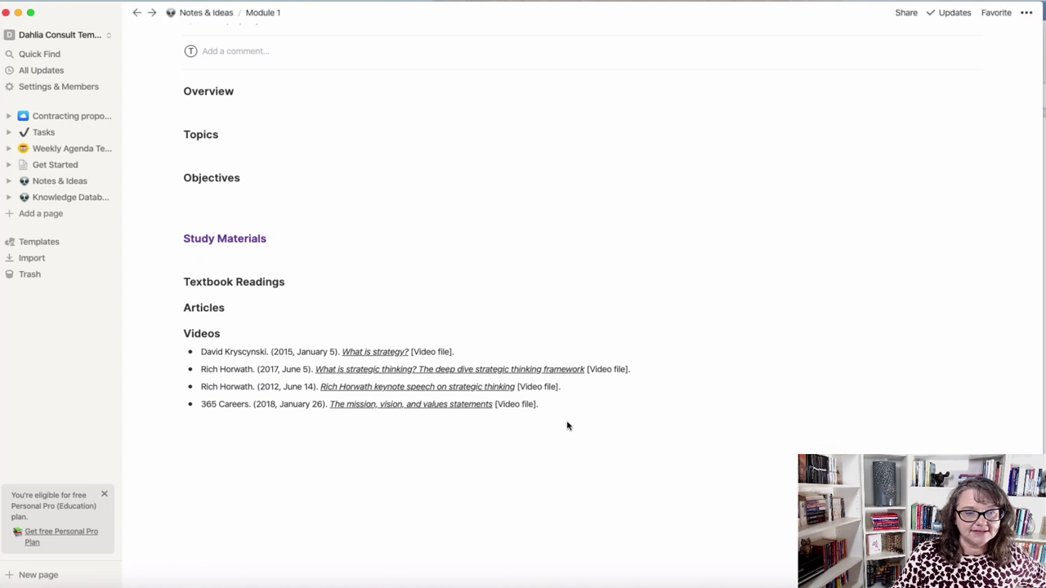
pyautogui.moveTo(556, 404); pyautogui.dragTo(179, 352)
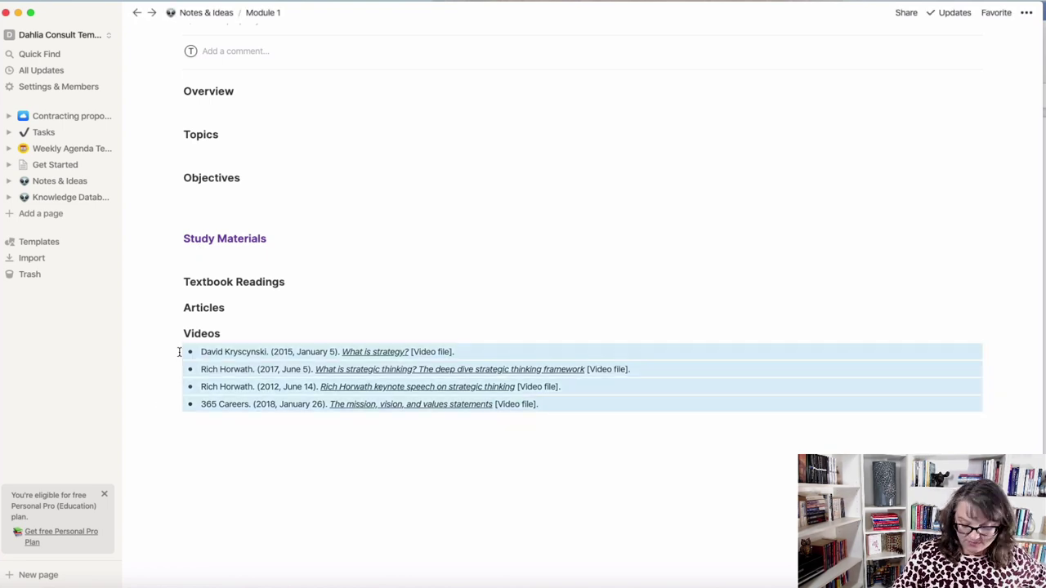
pyautogui.press('Delete')
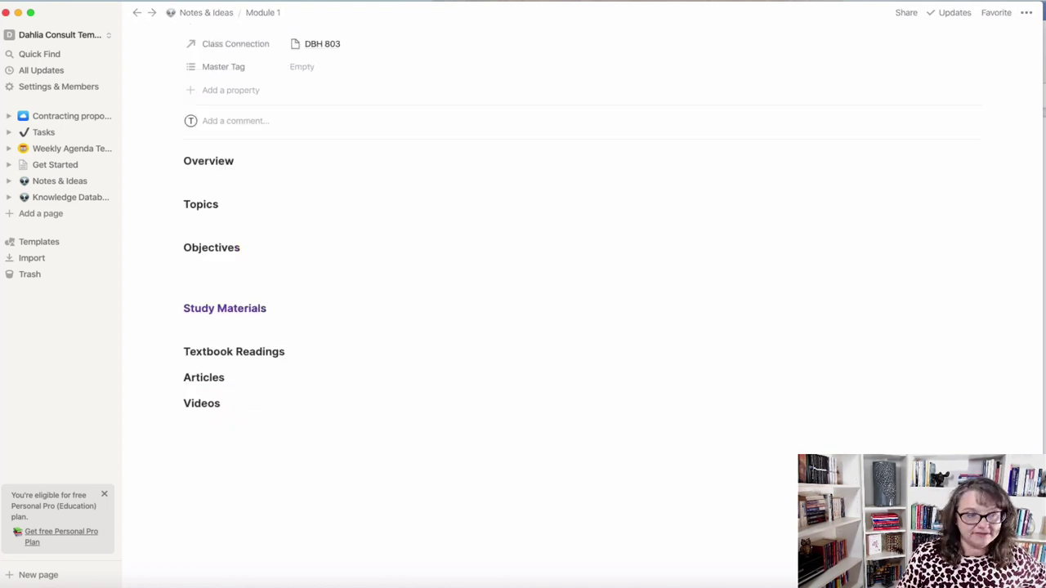
# Turn the Study Materials heading into a toggle list and make its text bold
pyautogui.click(173, 306)
pyautogui.moveTo(150, 288)
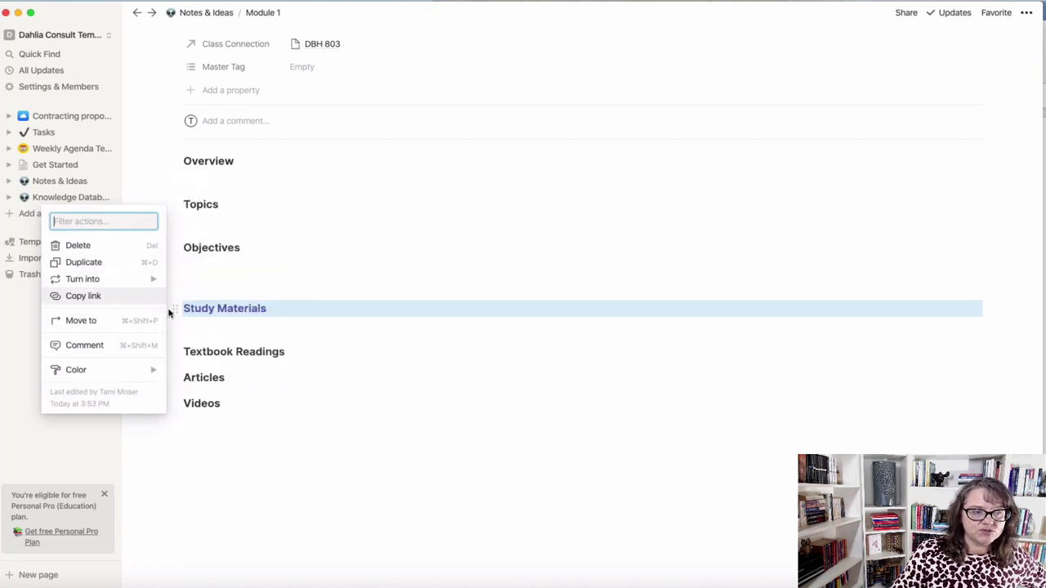
pyautogui.click(196, 321)
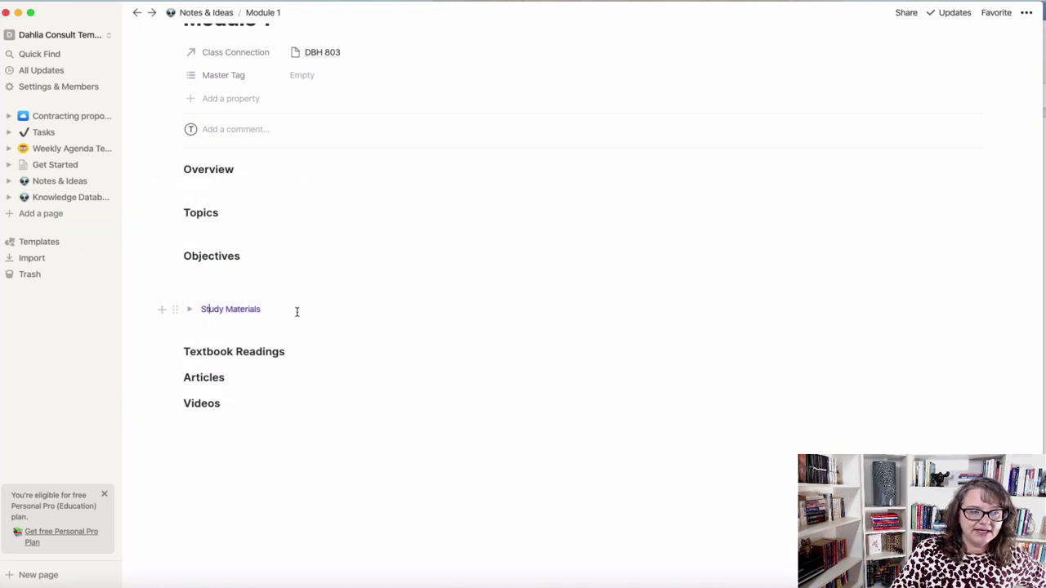
pyautogui.moveTo(297, 311); pyautogui.dragTo(194, 314)
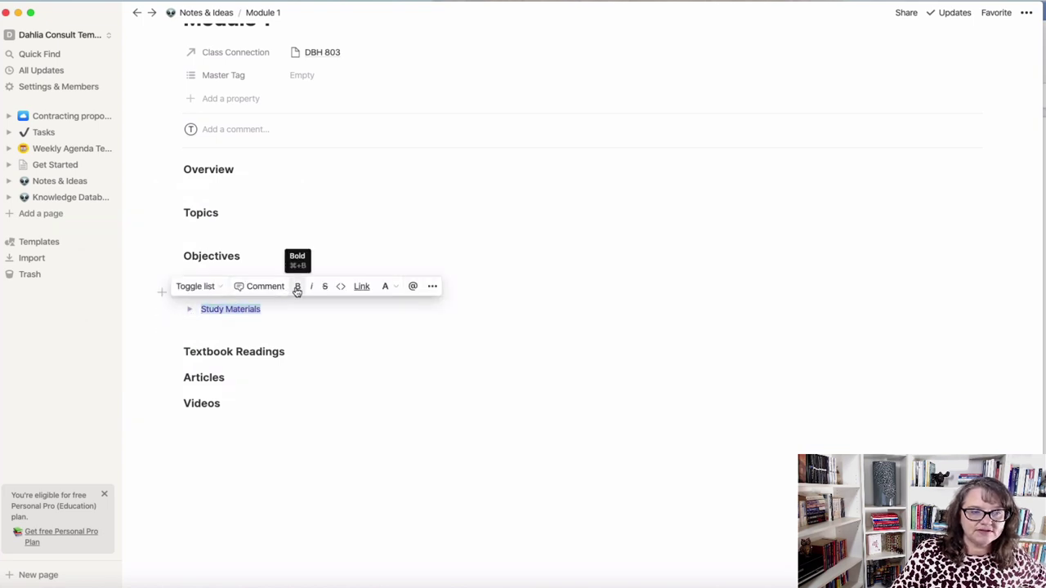
pyautogui.click(298, 286)
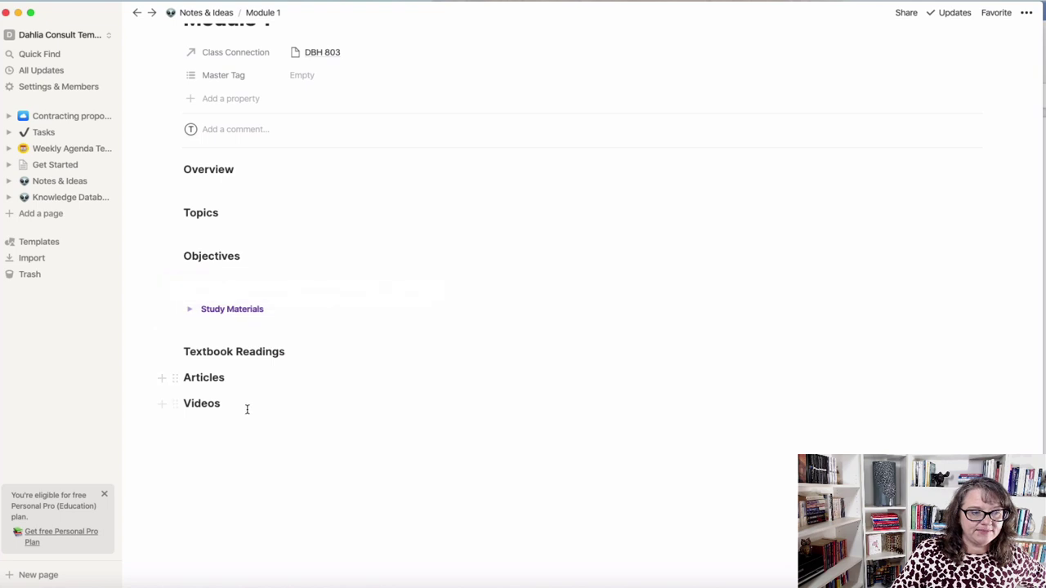
# Nest the Textbook Readings, Articles and Videos headings inside the Study Materials toggle and collapse it
pyautogui.moveTo(245, 409); pyautogui.dragTo(232, 303)
pyautogui.click(189, 386)
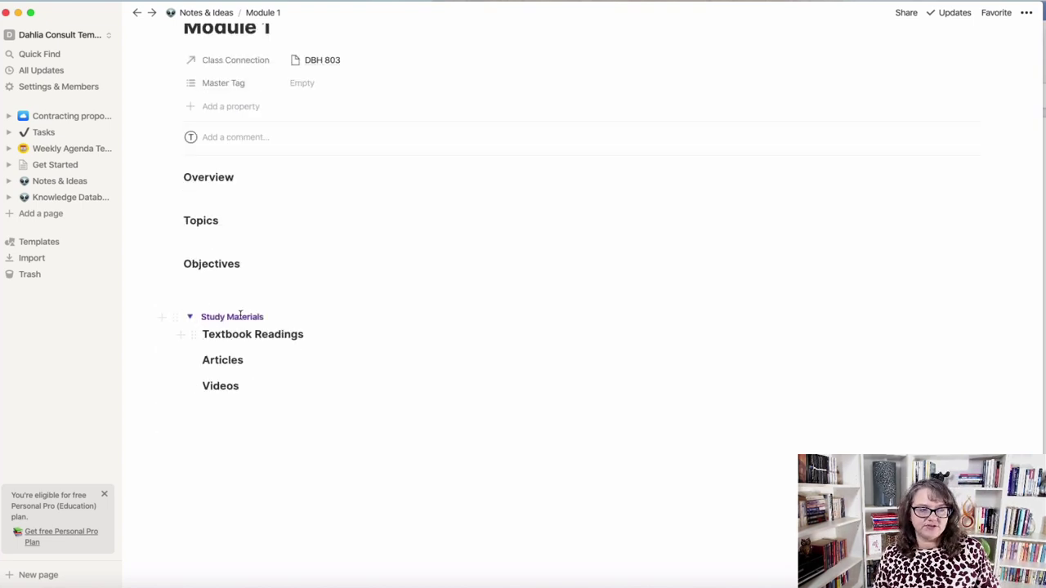
pyautogui.click(192, 320)
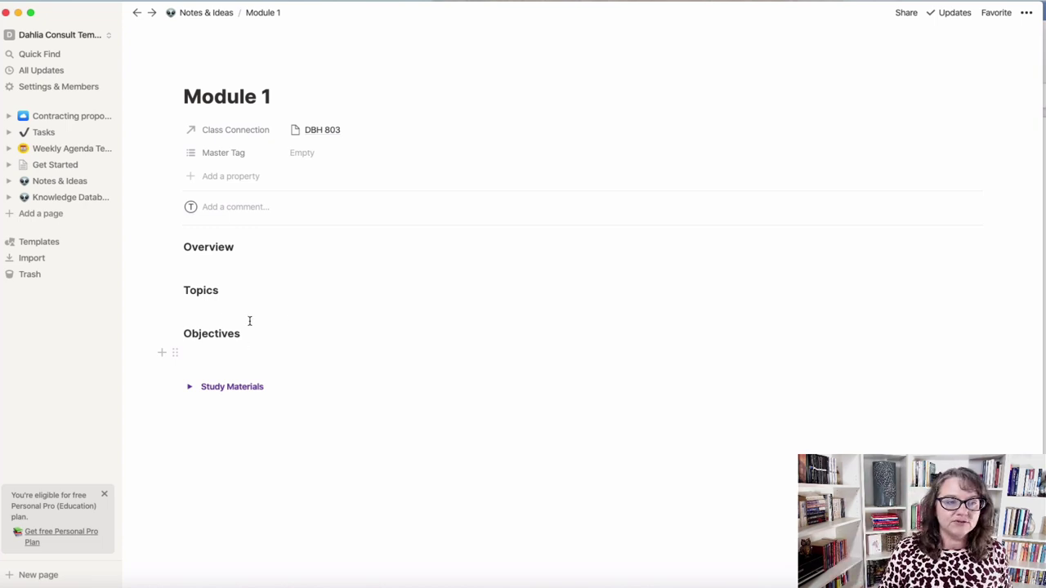
pyautogui.click(190, 388)
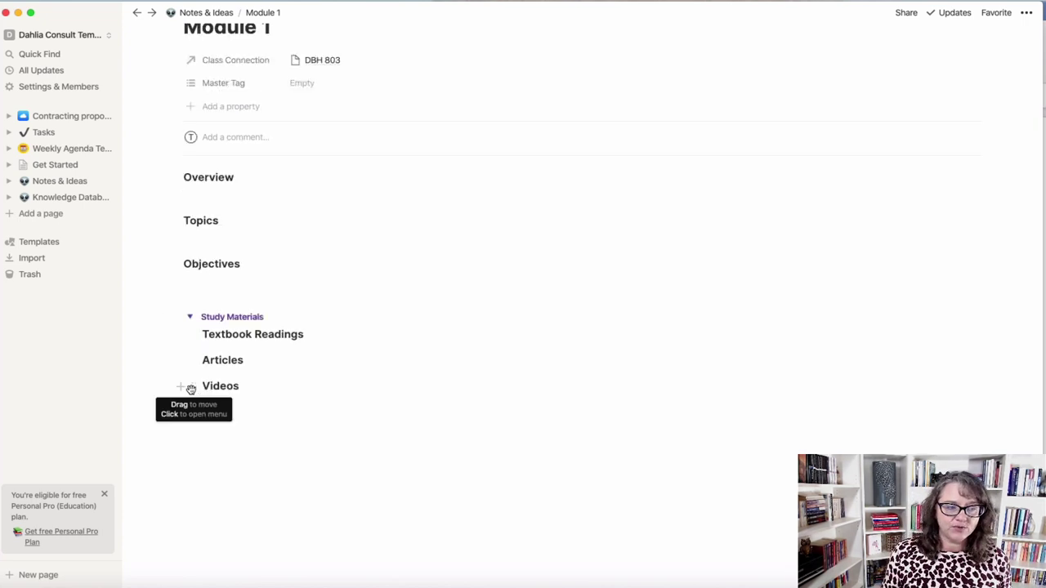
pyautogui.click(189, 317)
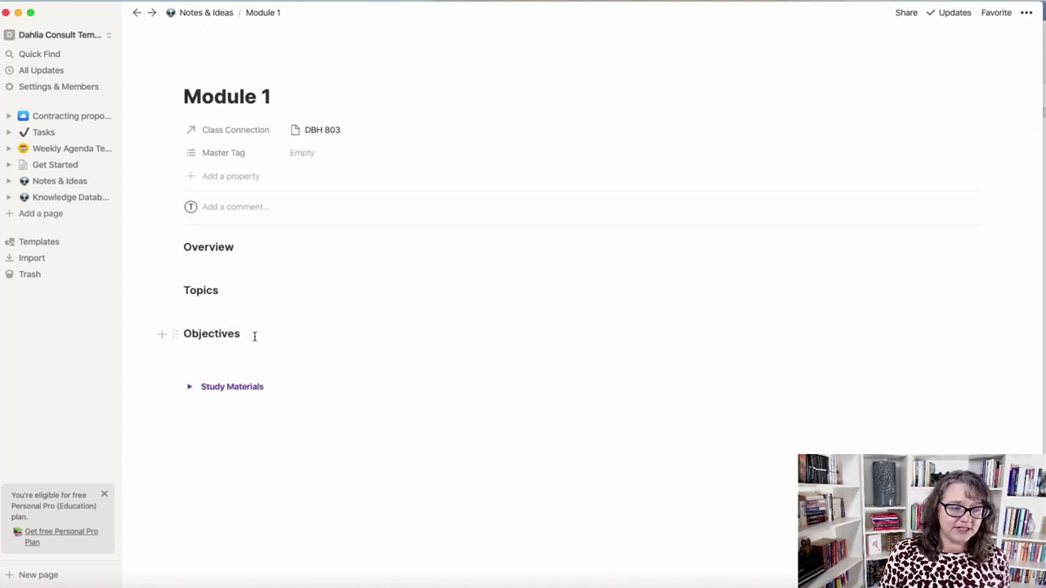
pyautogui.moveTo(254, 333); pyautogui.dragTo(159, 334)
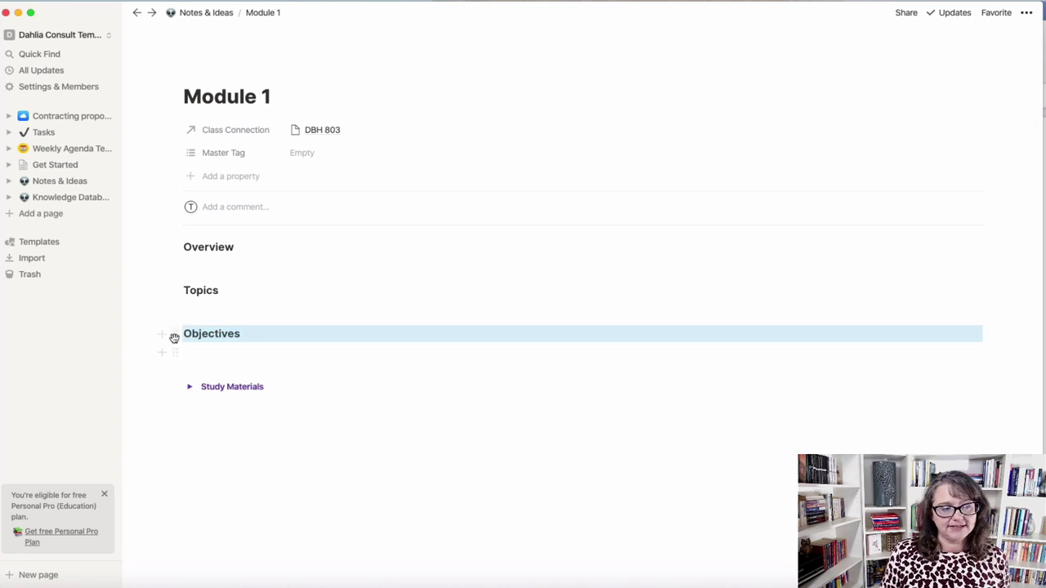
pyautogui.click(173, 335)
pyautogui.moveTo(140, 314)
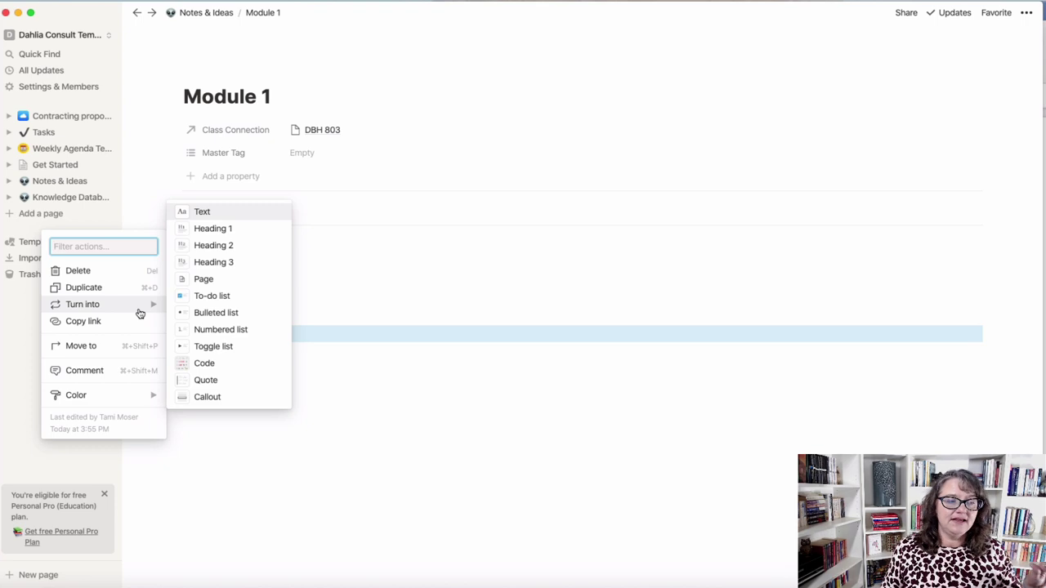
pyautogui.press('Escape')
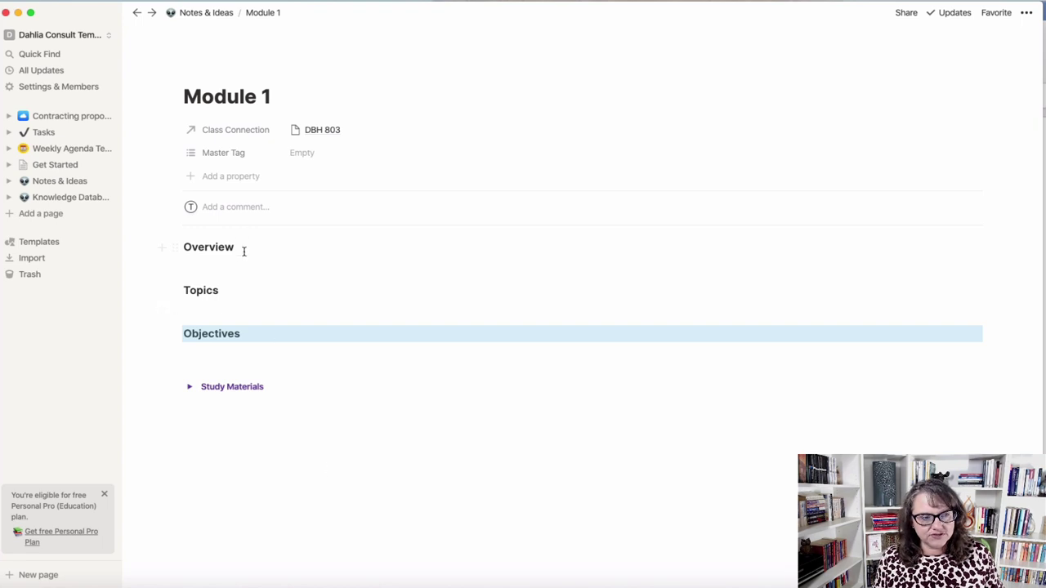
# Return to the Notes & Ideas database and name the first empty row "Monday, January 12"
pyautogui.click(206, 12)
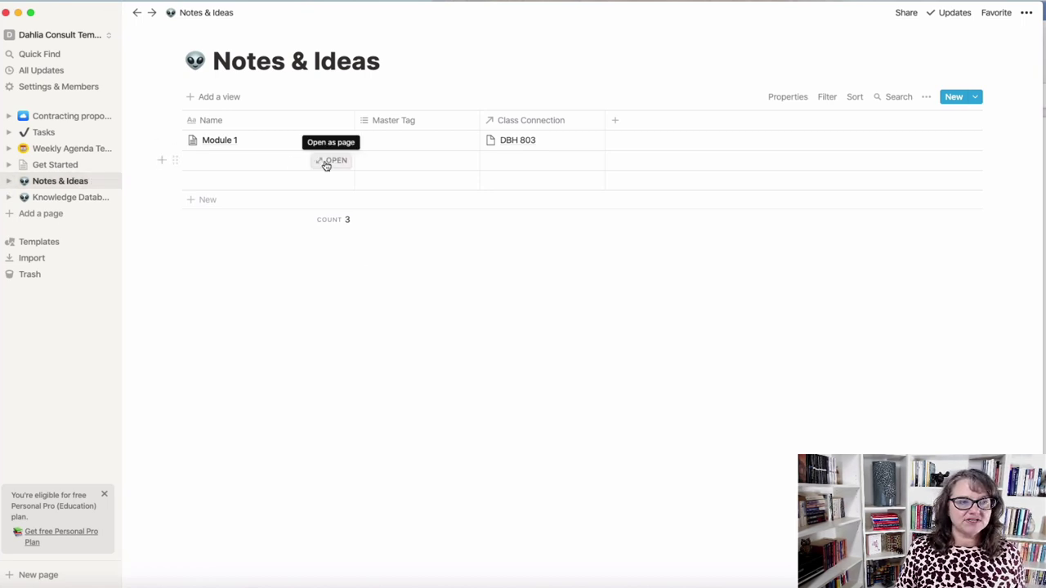
pyautogui.click(281, 166)
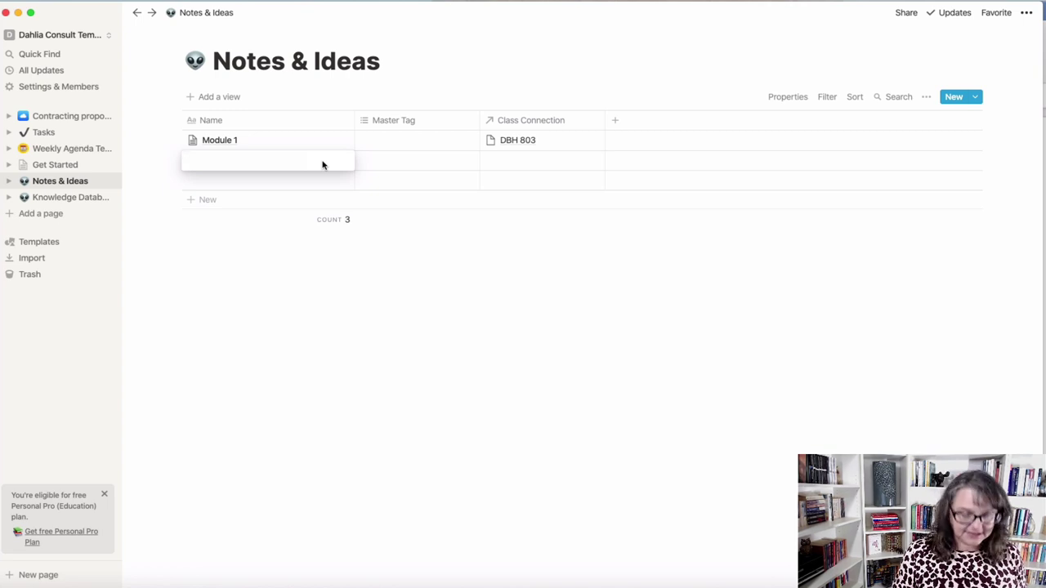
pyautogui.write('M')
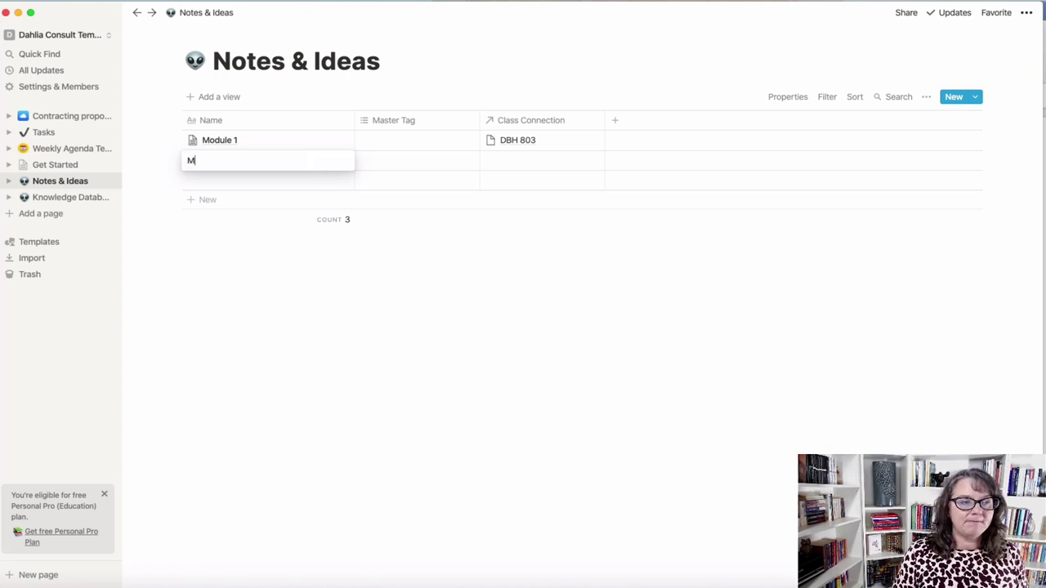
pyautogui.write('onday, January ')
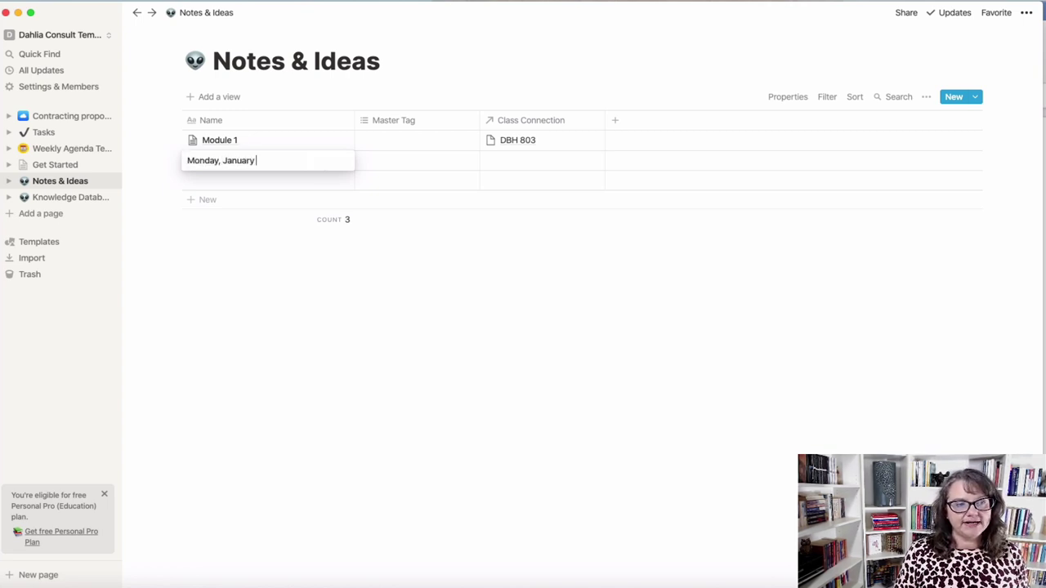
pyautogui.write('12')
pyautogui.press('Return')
# Open the "Monday, January 12" entry and create a new template titled "Lecture Note" from it
pyautogui.click(331, 159)
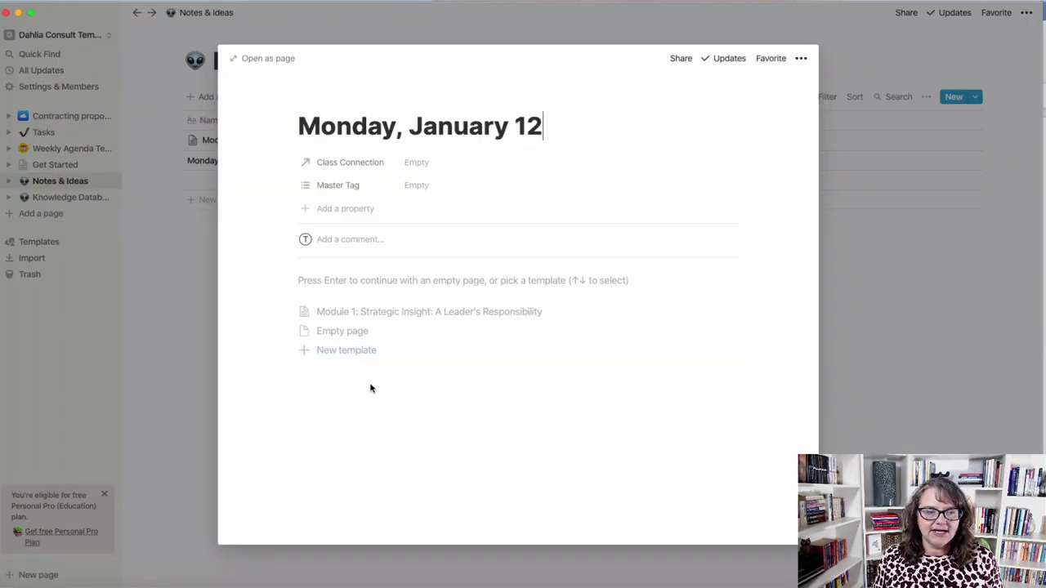
pyautogui.click(350, 352)
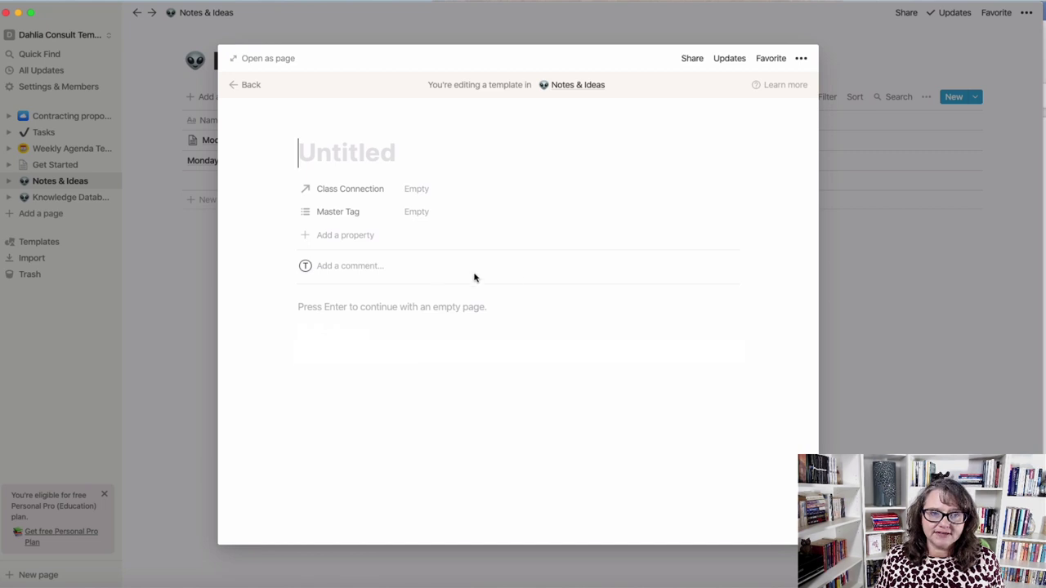
pyautogui.write('Lect')
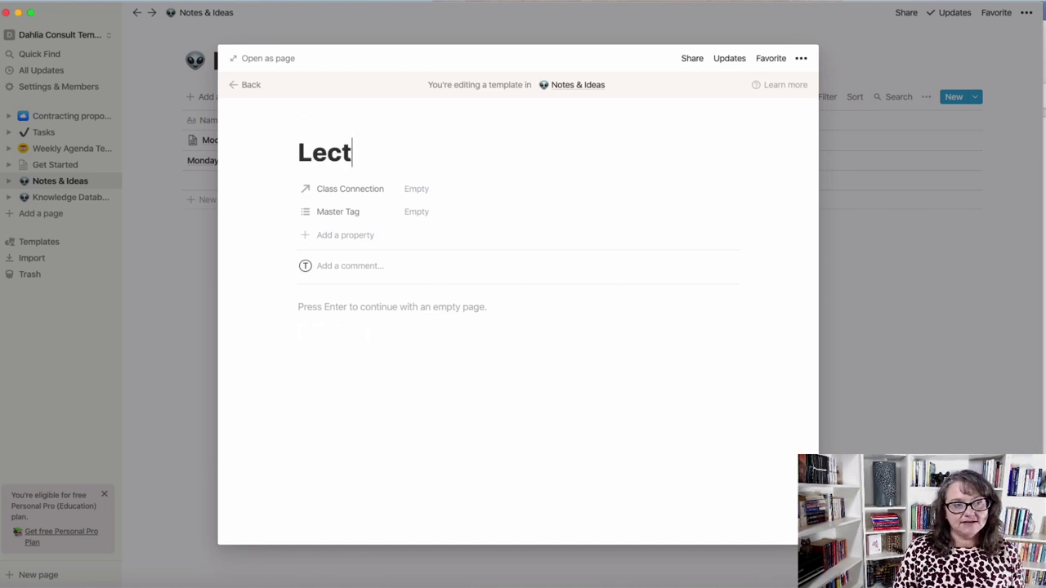
pyautogui.write('ure Note')
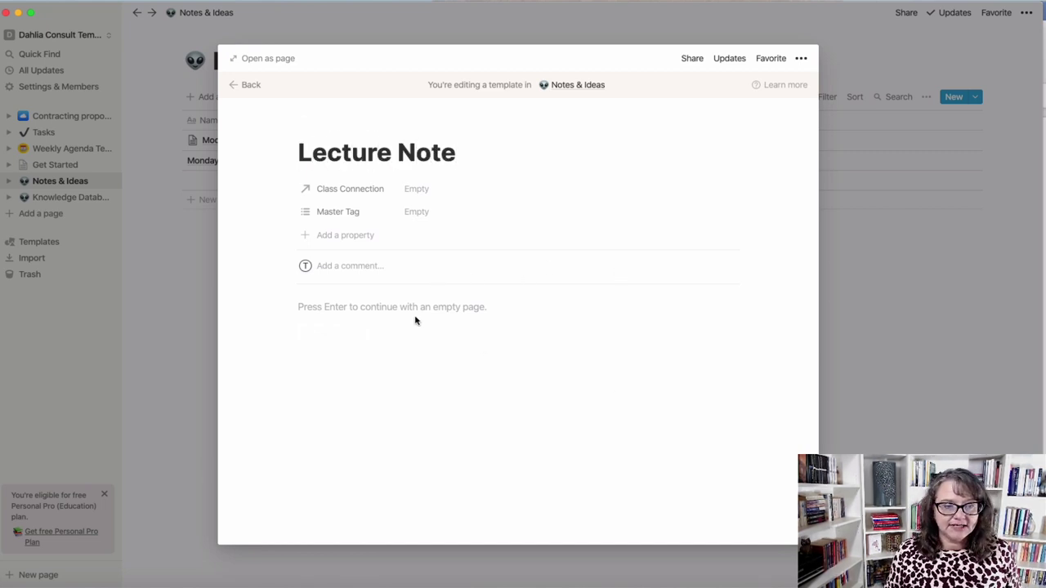
# Add the text line "Course Objectives" to the body of the Lecture Note template
pyautogui.click(401, 306)
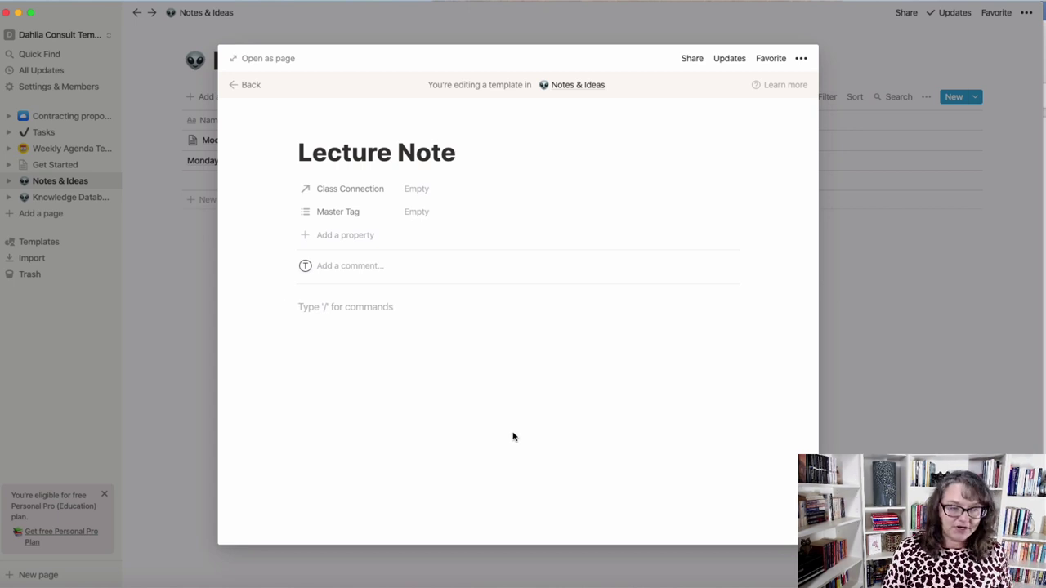
pyautogui.write('C')
pyautogui.press('BackSpace')
pyautogui.write('Course O')
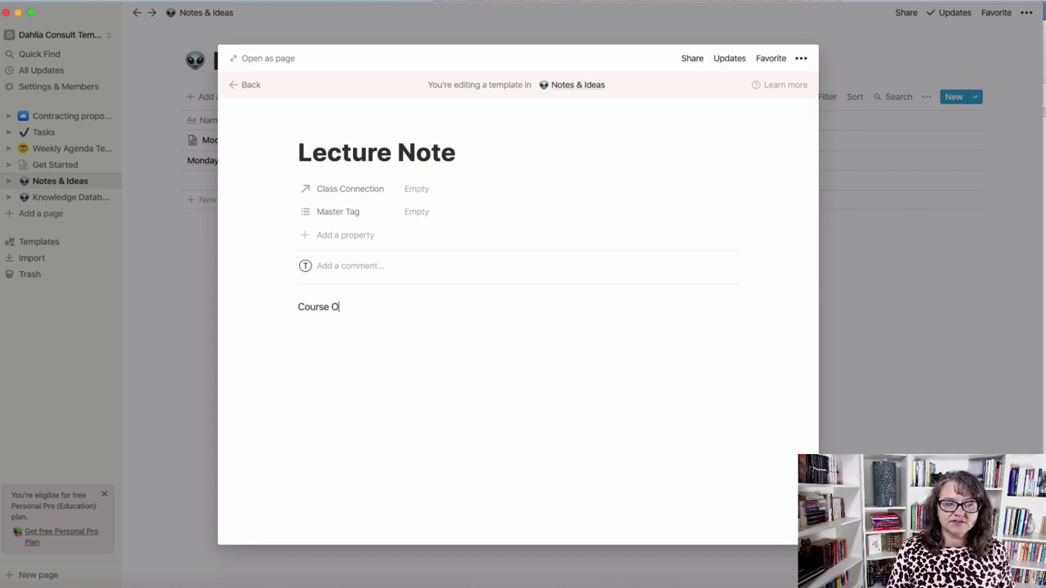
pyautogui.write('bjectives')
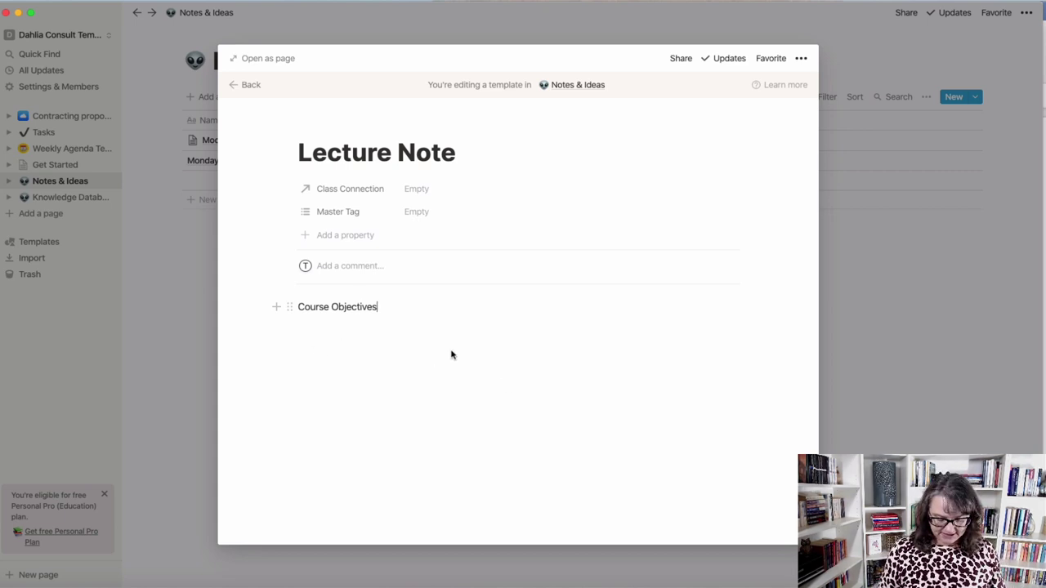
pyautogui.press('Return')
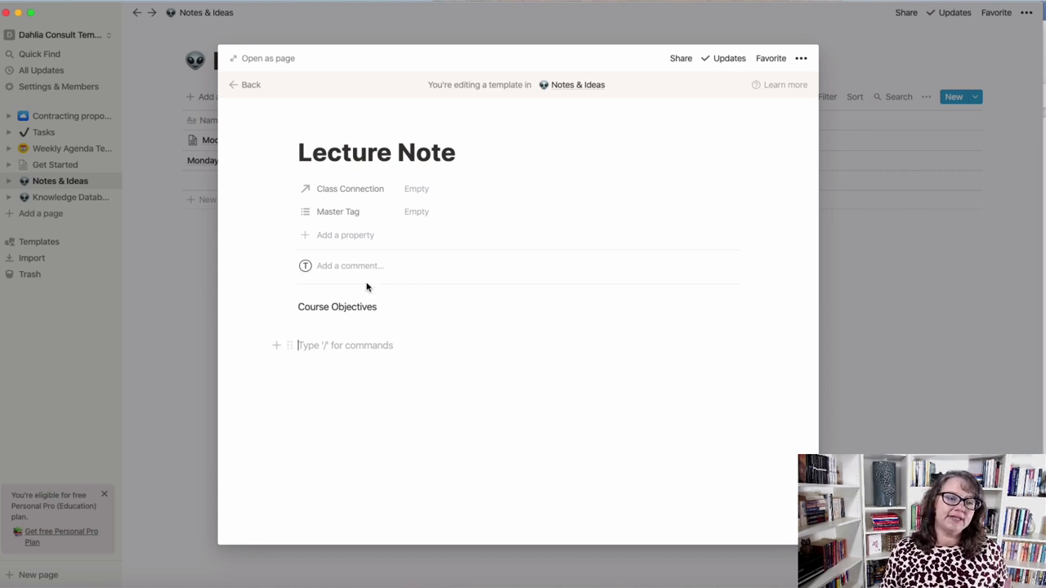
# Add a multi-select property named "Course Objectives" to the Lecture Note template
pyautogui.click(348, 239)
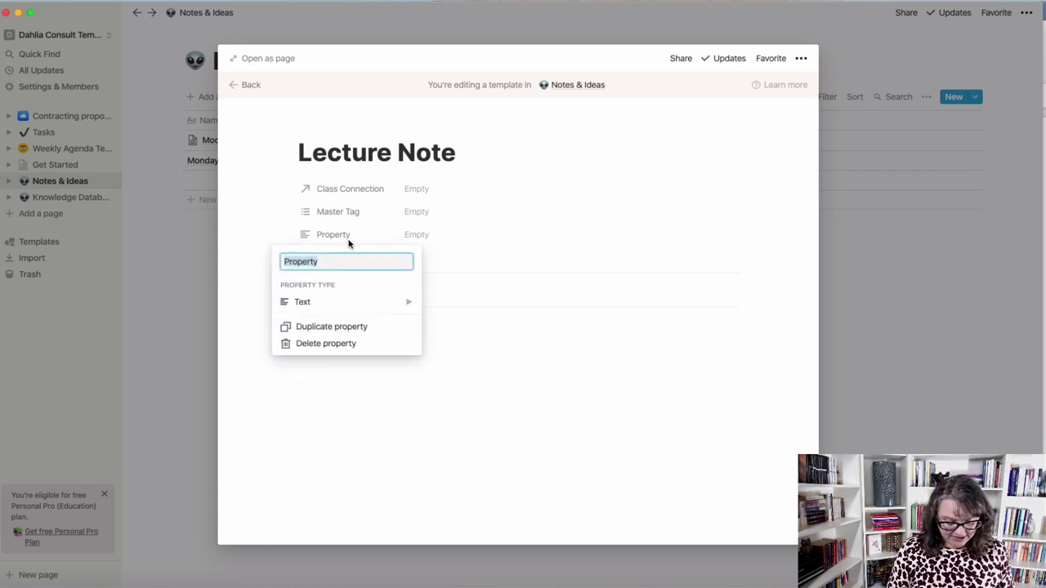
pyautogui.write('Cours')
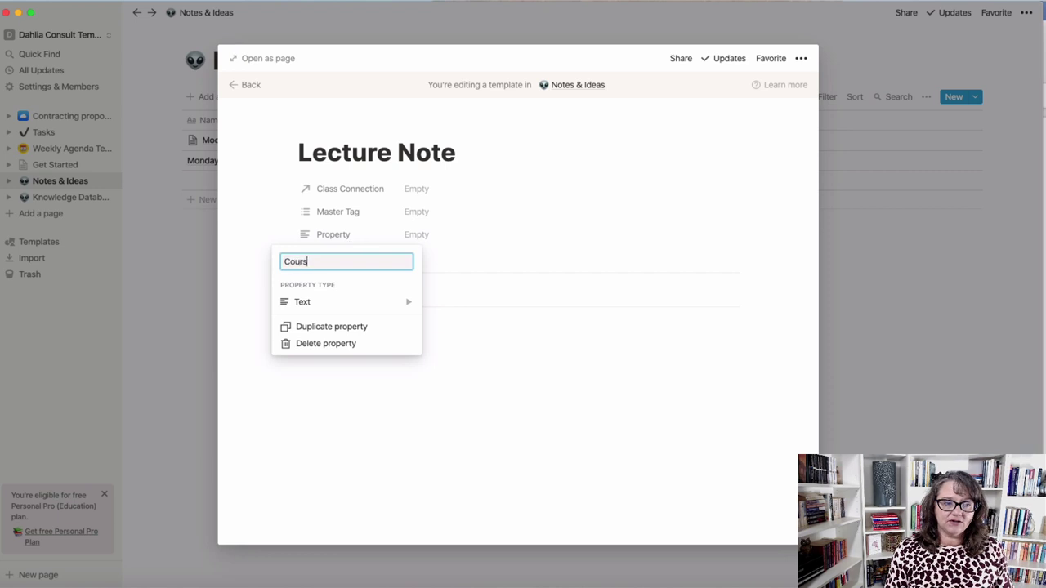
pyautogui.write('e Objectives')
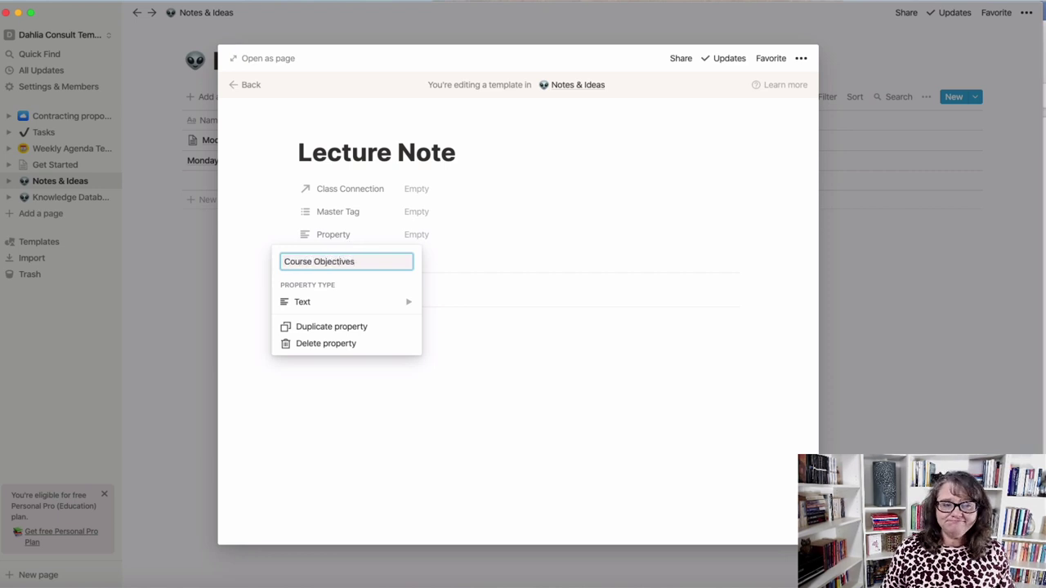
pyautogui.moveTo(381, 304)
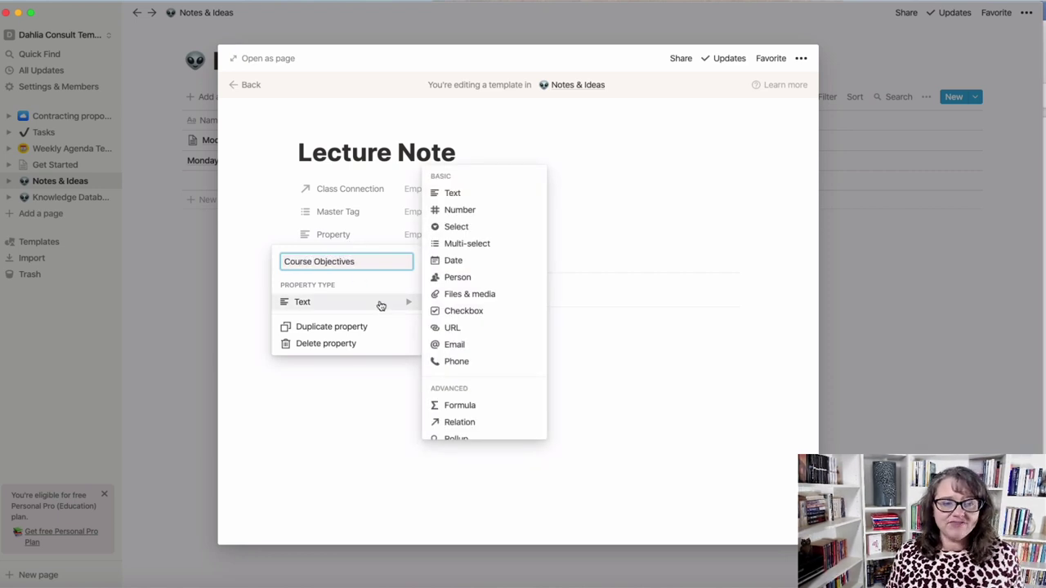
pyautogui.click(465, 246)
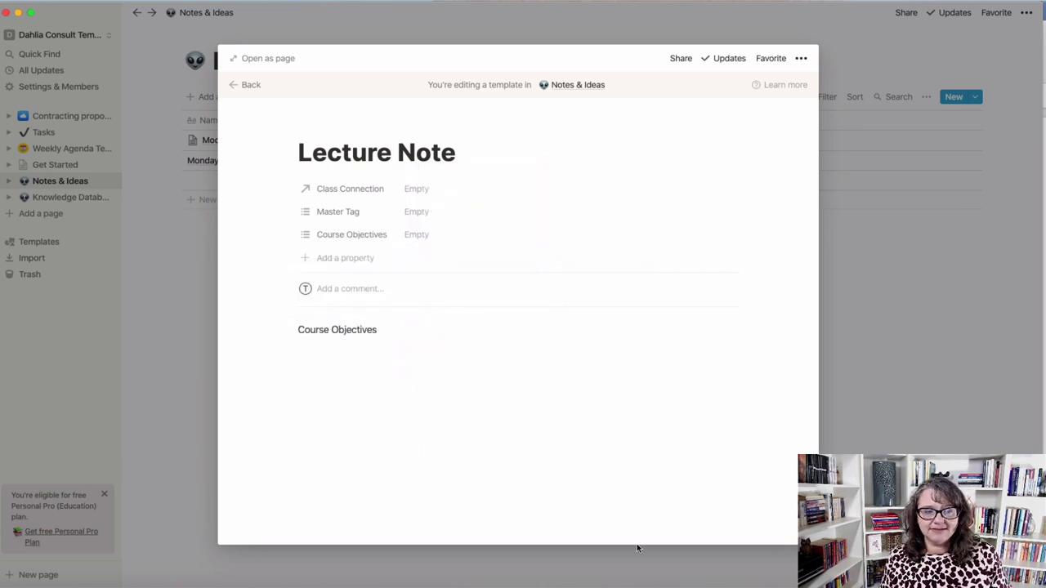
# Create the Course Objectives option "CO1: Defend the importance of leaders in providing strategic insight to reach optimum organizational effectiveness."
pyautogui.click(425, 236)
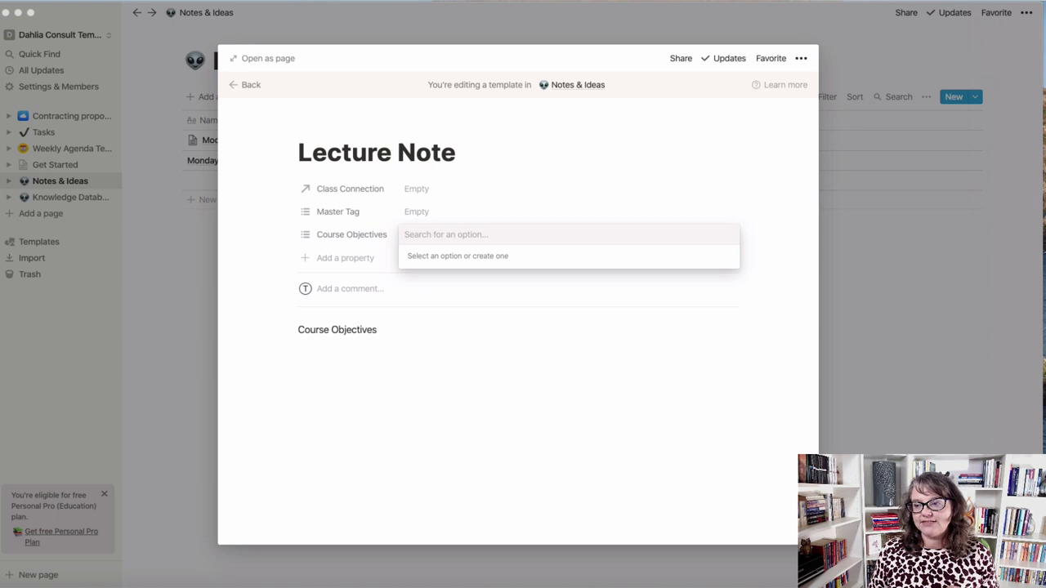
pyautogui.press('super+Tab')
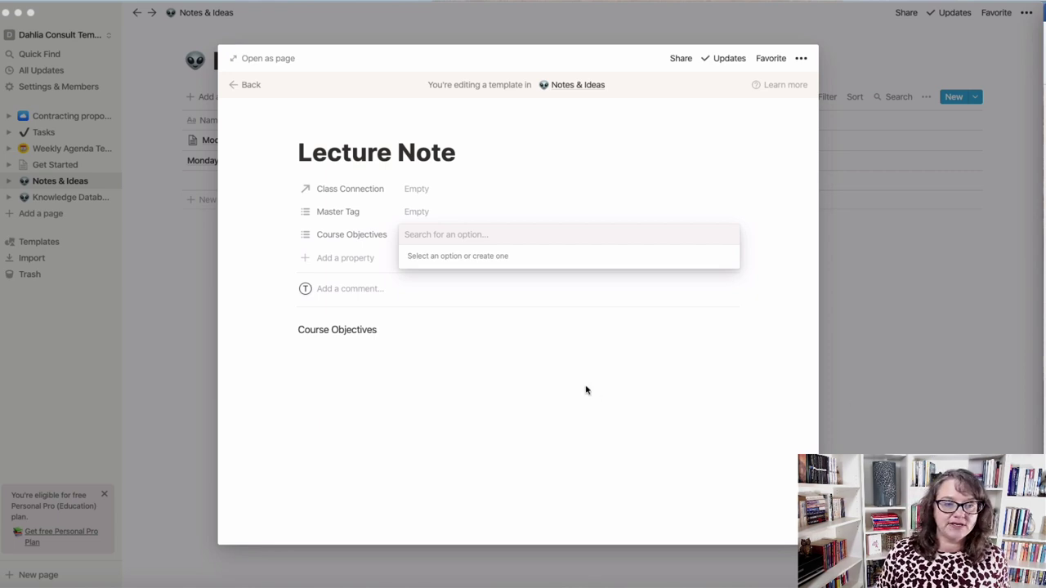
pyautogui.write('C')
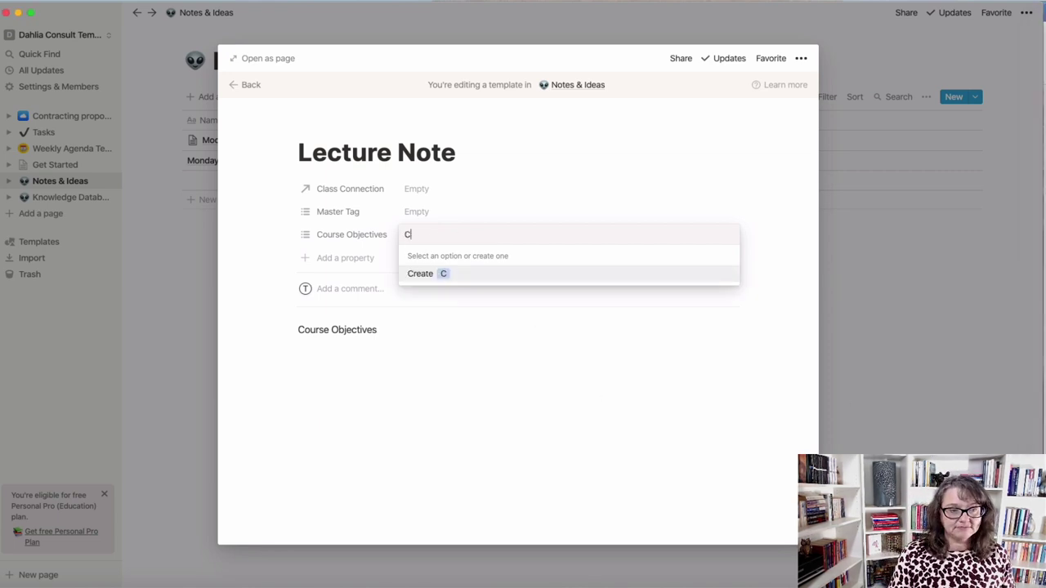
pyautogui.write('O1:')
pyautogui.write('Defend the importance of leaders in providing strategic insight to reach optimum organizational effectiveness.')
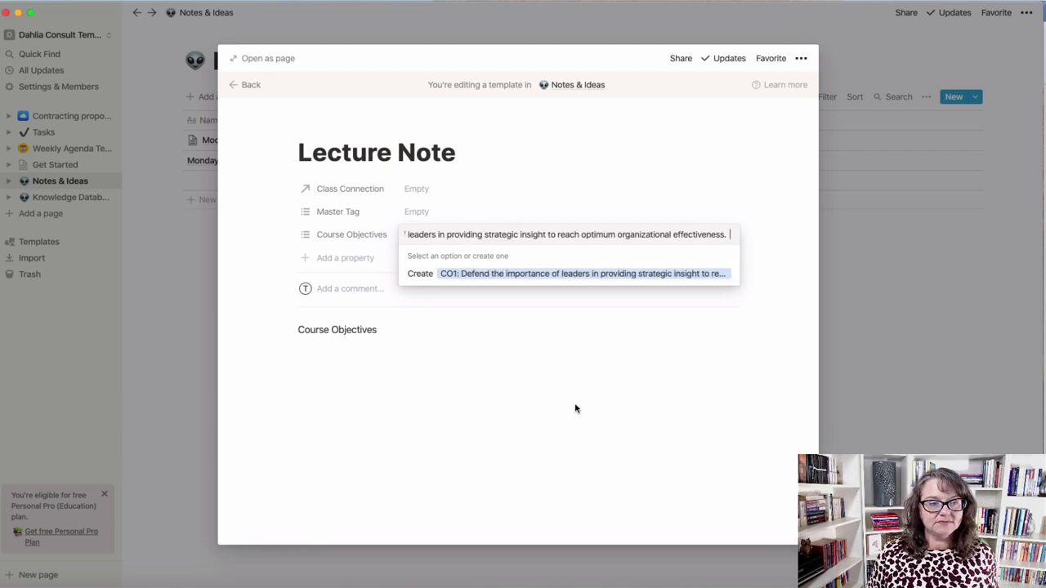
pyautogui.click(421, 274)
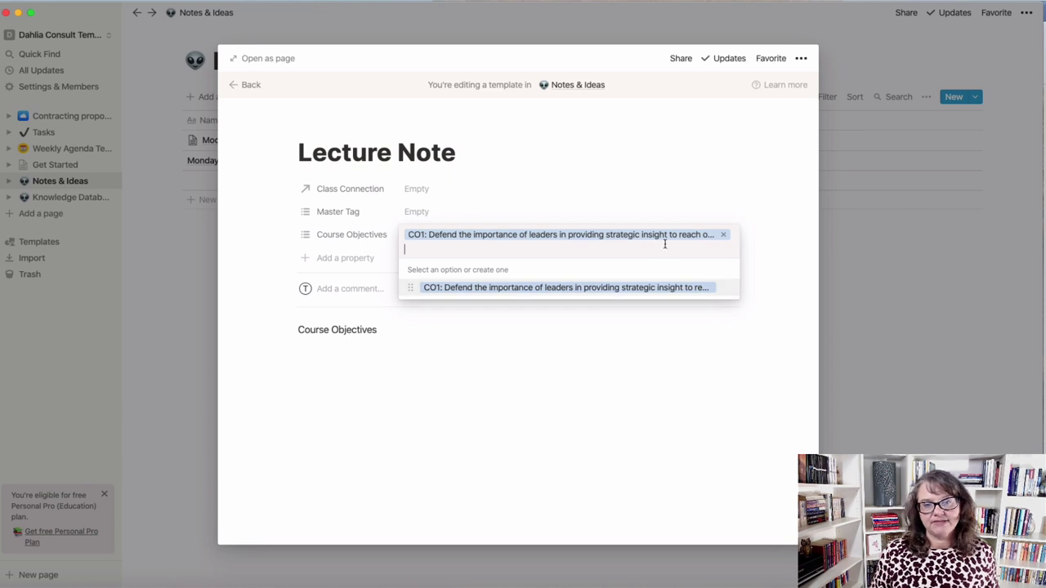
# Create the Course Objectives option "CO 2 Assess strategic issues that require analysis to gain/maintain competitive advantage. [DBA1]"
pyautogui.write('CO2:')
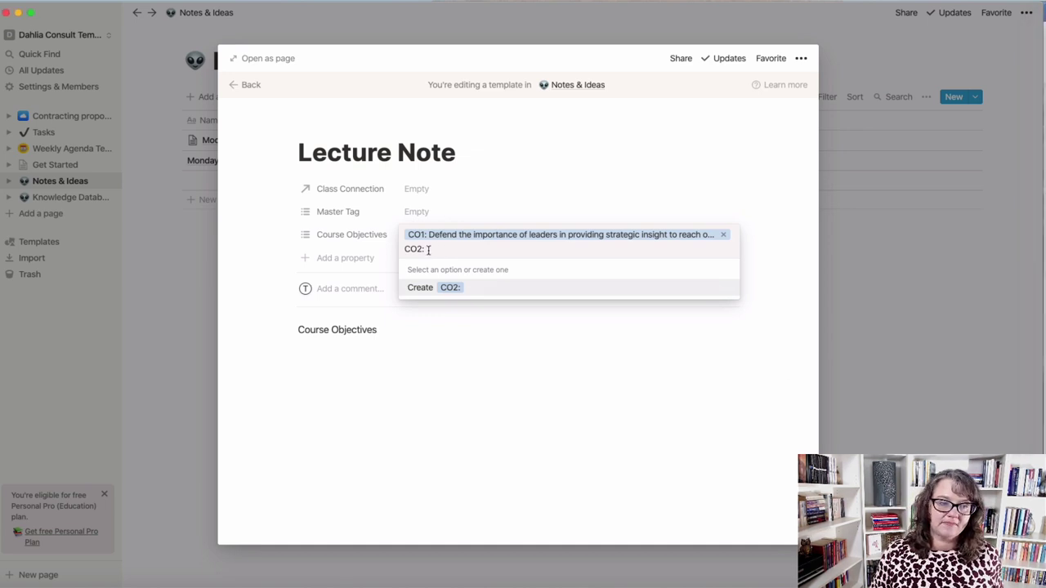
pyautogui.moveTo(426, 248); pyautogui.dragTo(399, 245)
pyautogui.hotkey('ctrl', 'v')
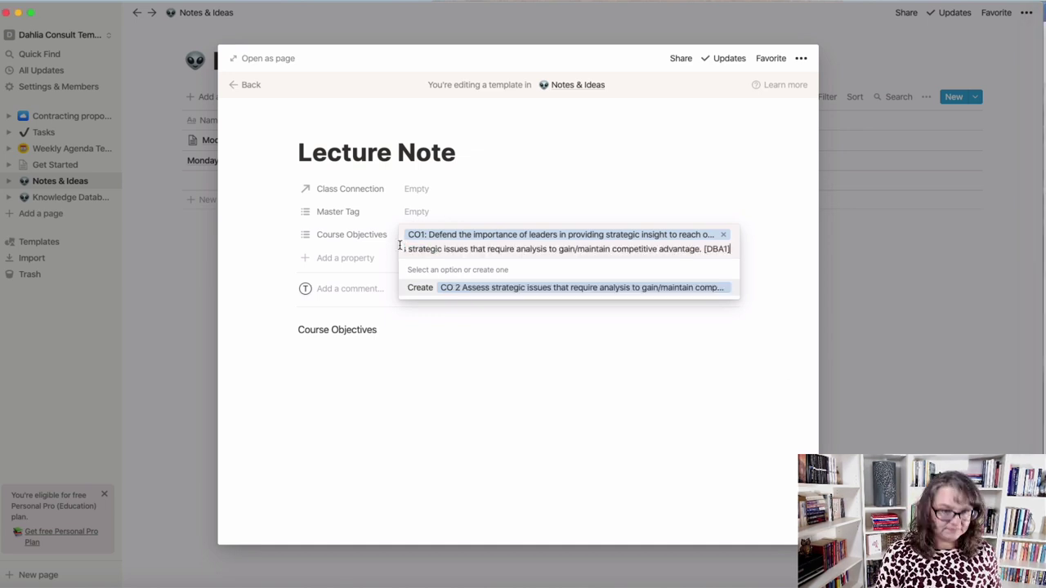
pyautogui.click(424, 289)
pyautogui.click(607, 394)
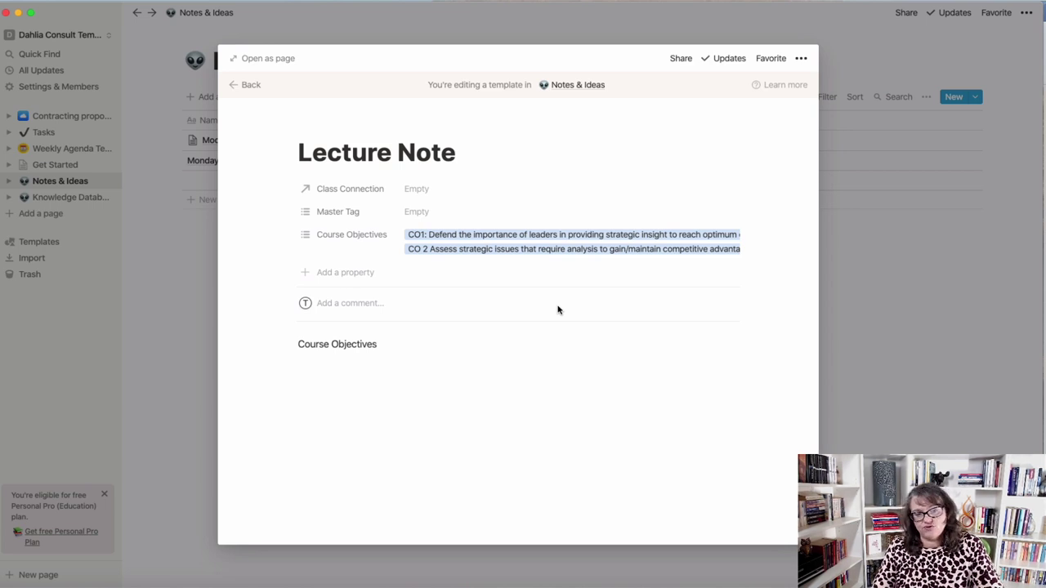
pyautogui.click(553, 383)
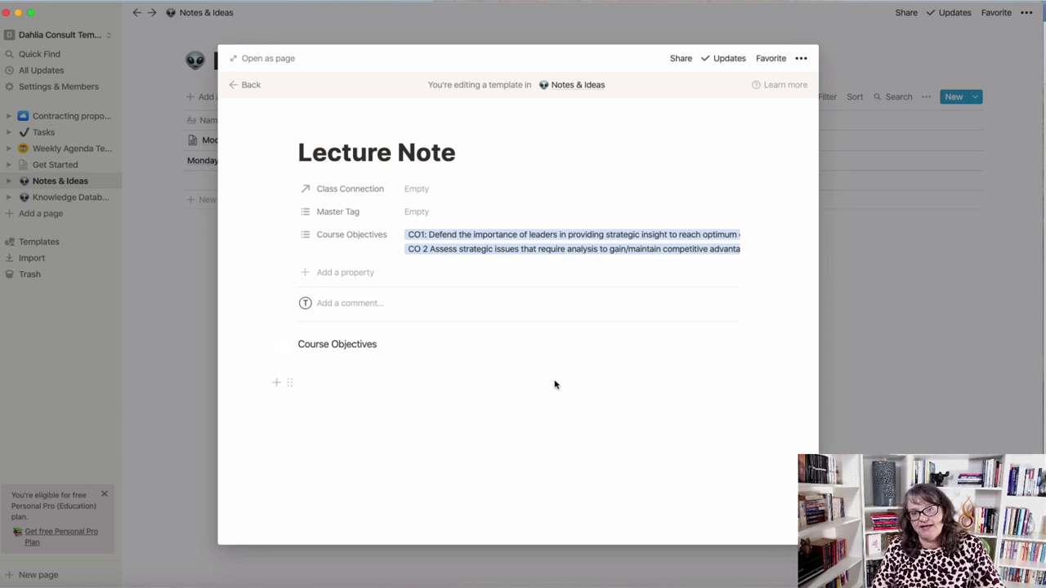
pyautogui.click(452, 241)
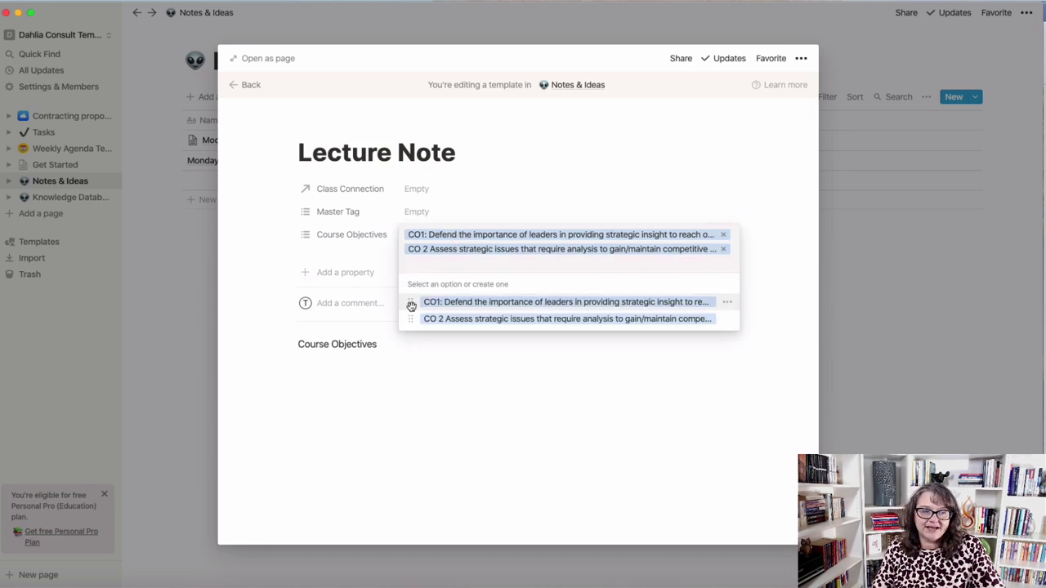
pyautogui.click(726, 305)
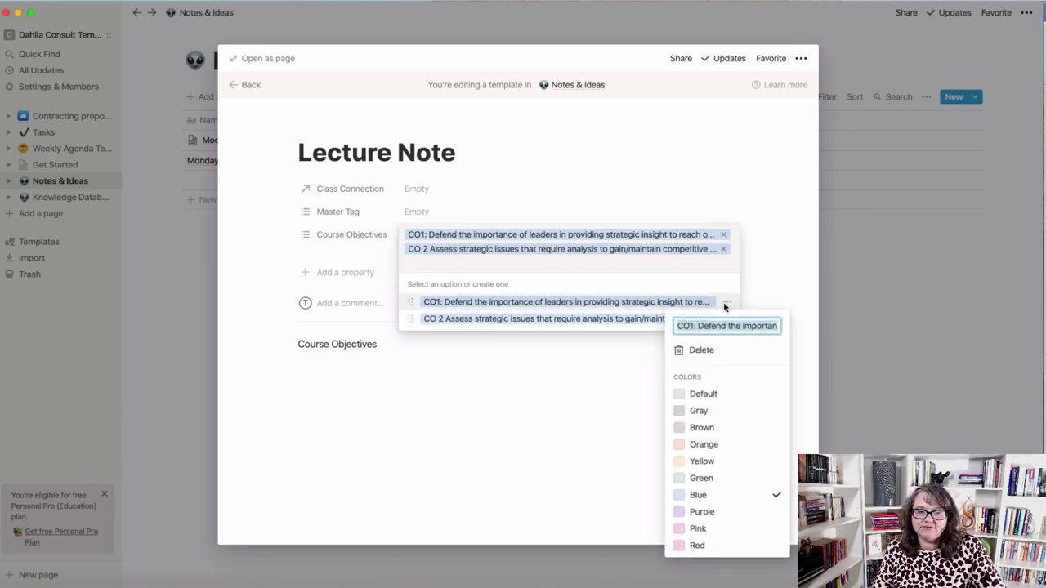
pyautogui.click(694, 353)
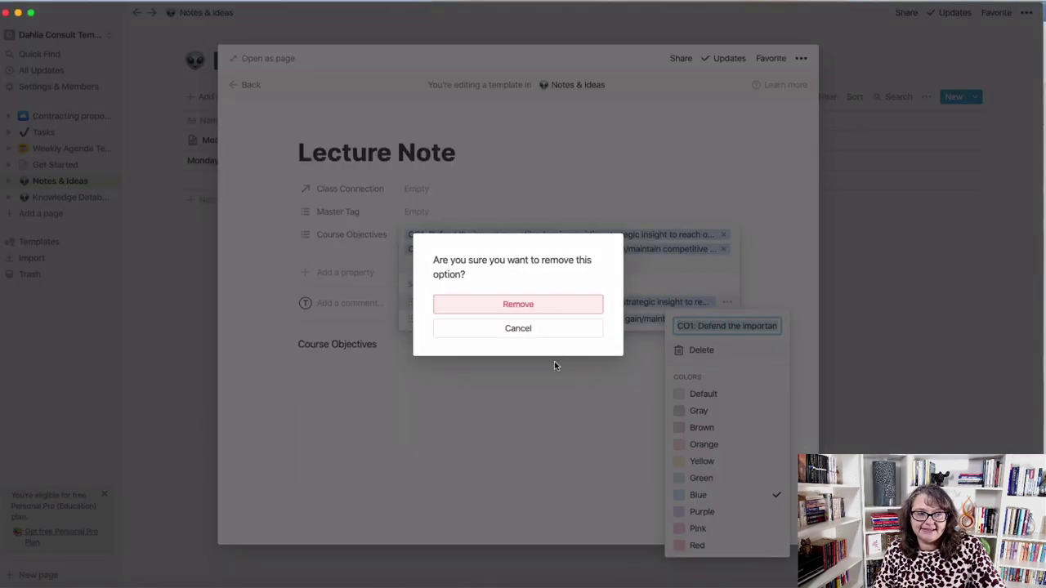
pyautogui.click(518, 329)
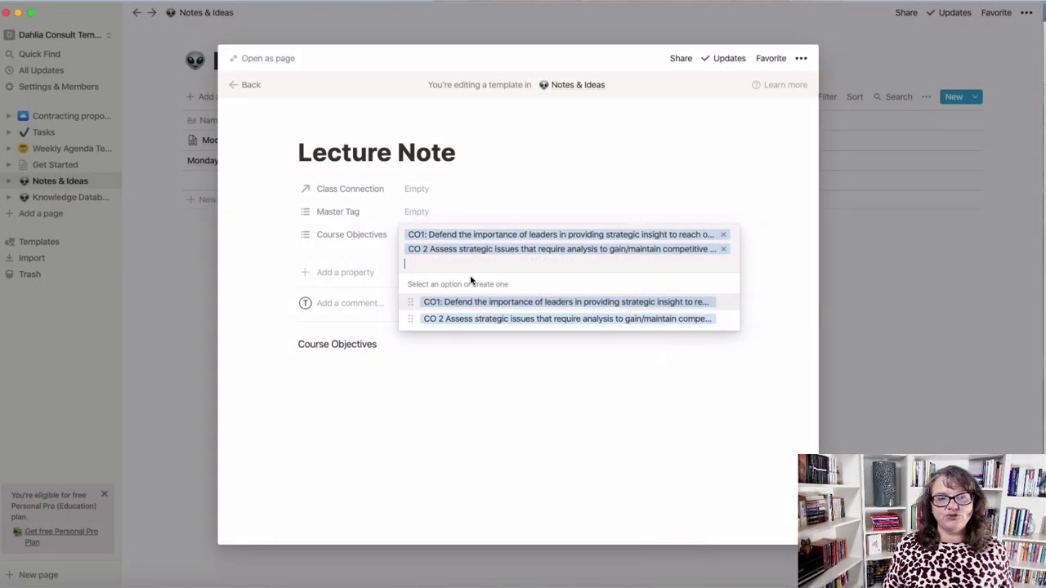
pyautogui.click(483, 446)
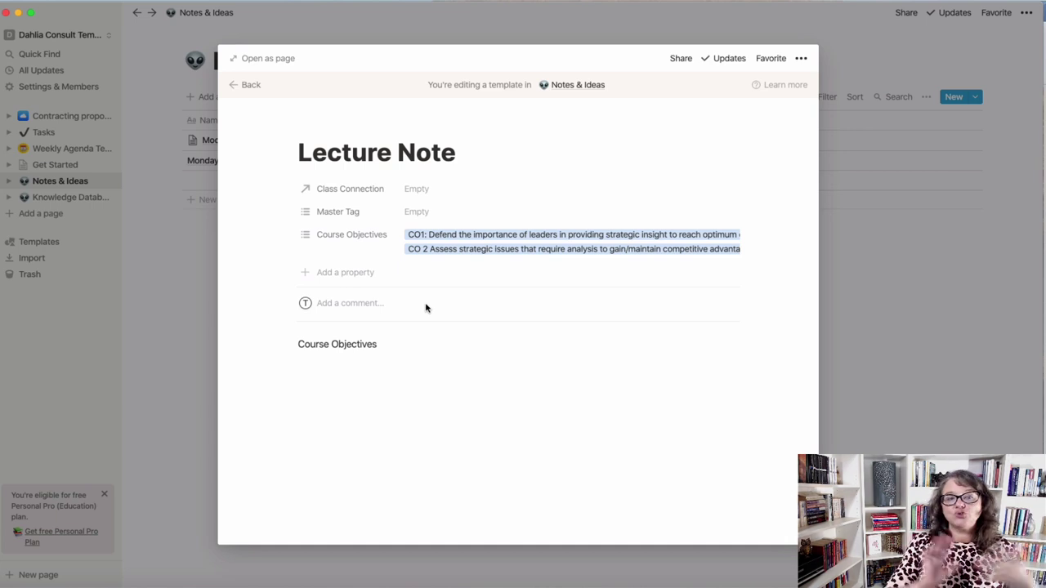
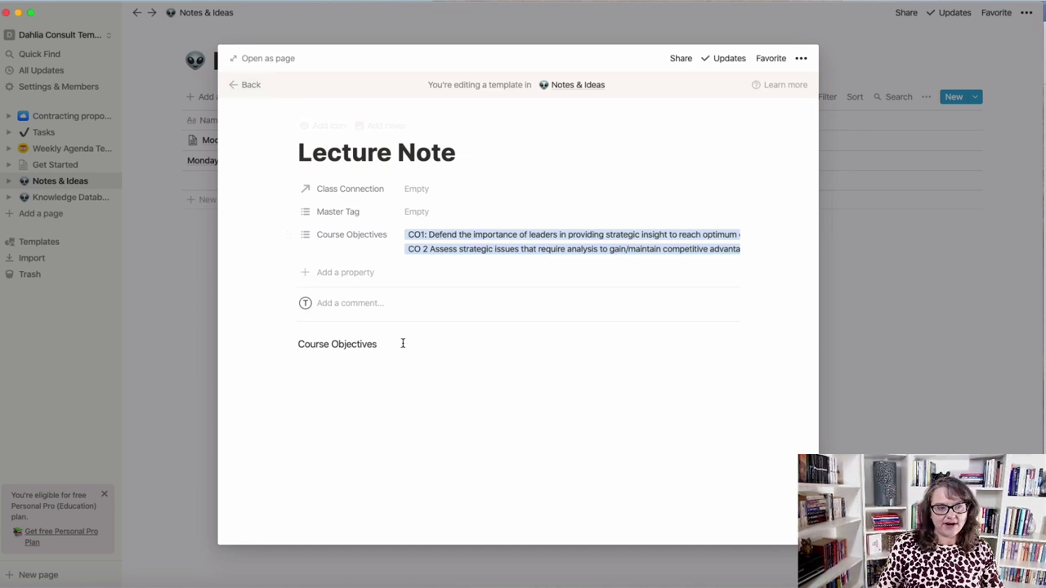
# Delete the "Course Objectives" text line from the body of the Lecture Note template
pyautogui.moveTo(393, 345); pyautogui.dragTo(260, 344)
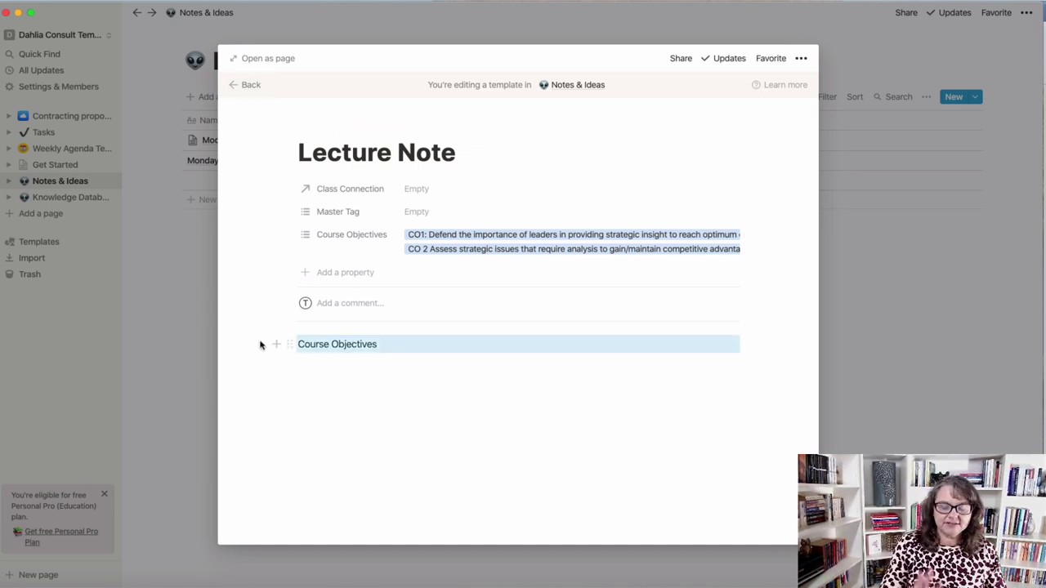
pyautogui.press('BackSpace')
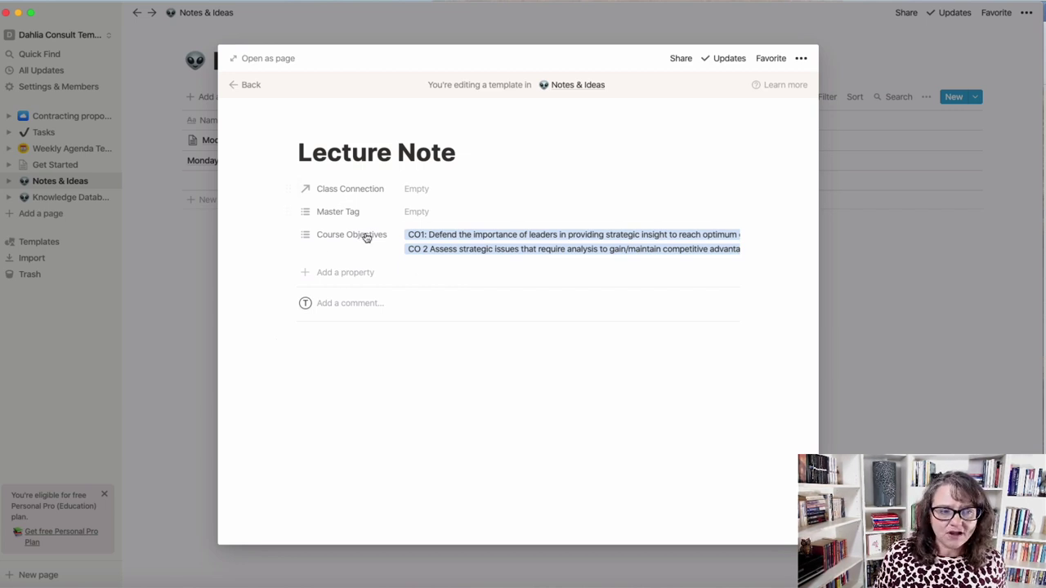
pyautogui.click(345, 360)
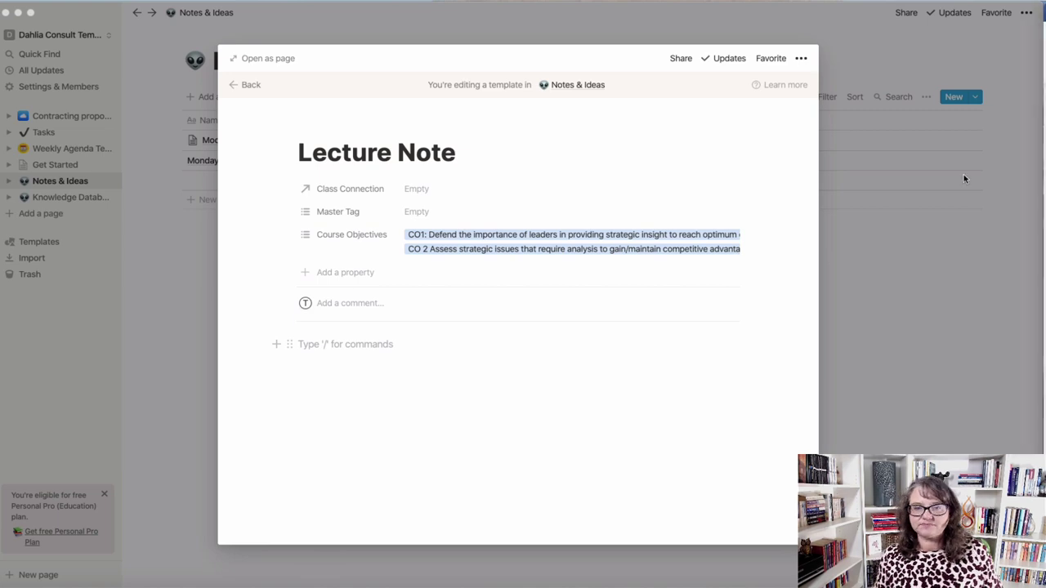
# Switch to the Management Workbook in Word and copy its lecture notes text, starting from the brand success quote
pyautogui.press('super+Tab')
pyautogui.hotkey('ctrl', 'alt', 'Right')
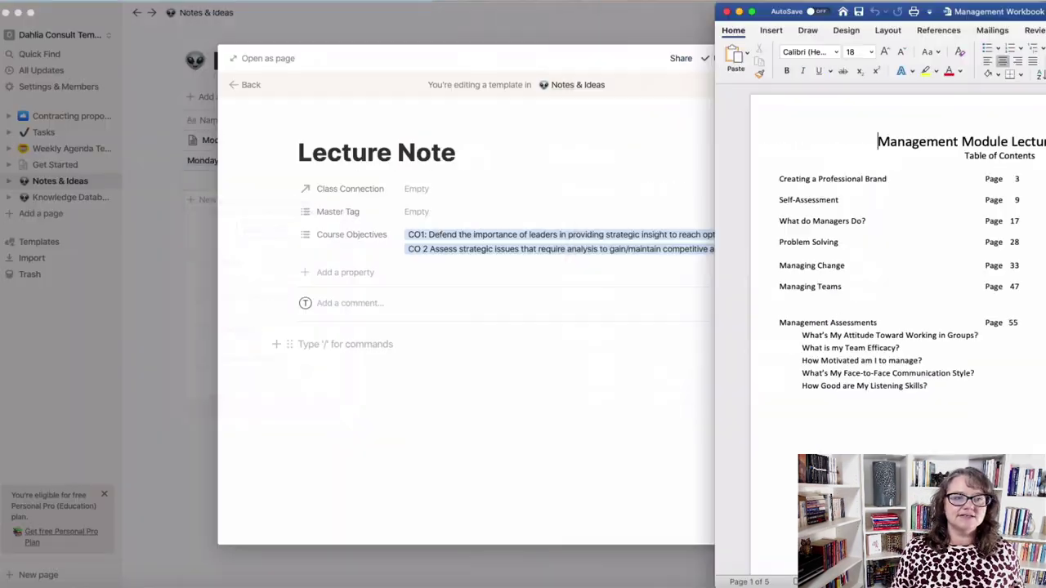
pyautogui.scroll(-10, 1001, 278)
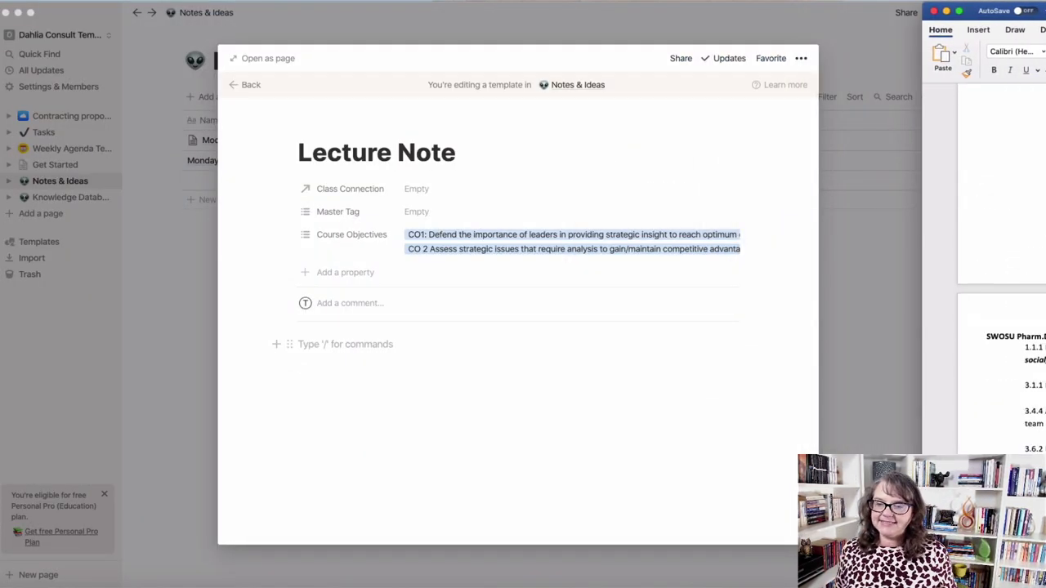
pyautogui.scroll(-10, 974, 198)
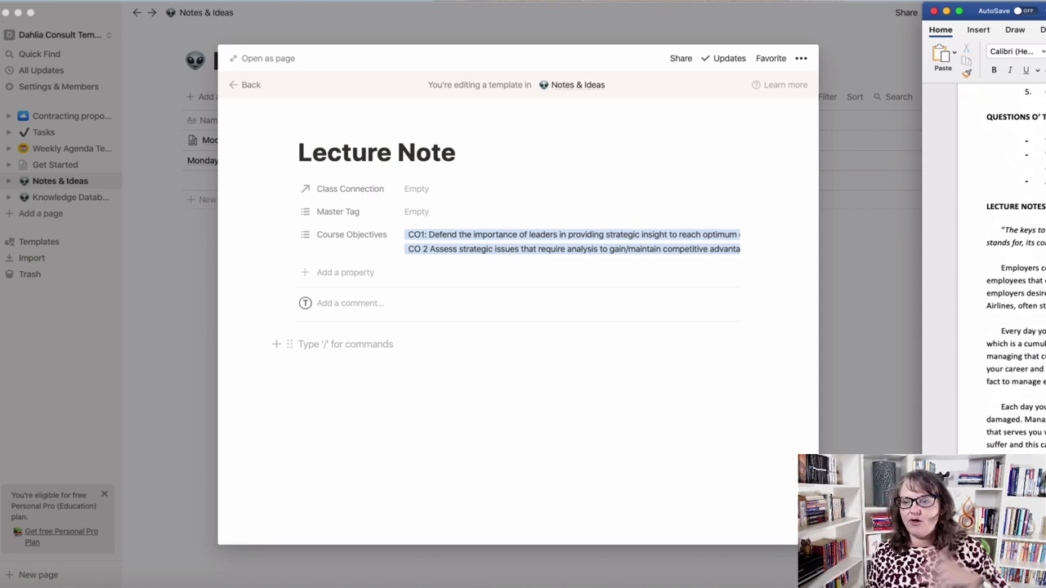
pyautogui.click(987, 201)
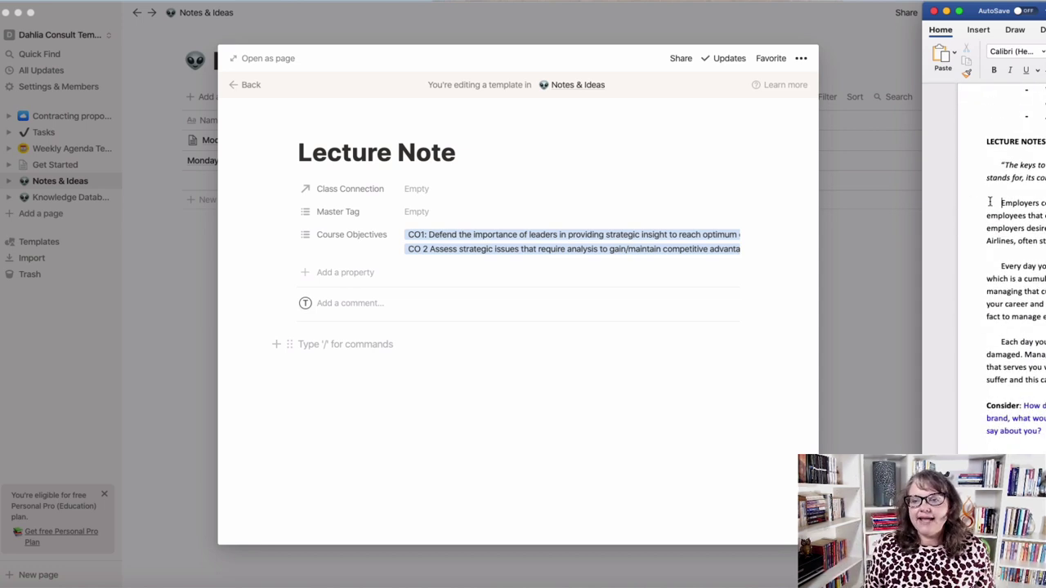
pyautogui.moveTo(978, 163); pyautogui.dragTo(980, 462)
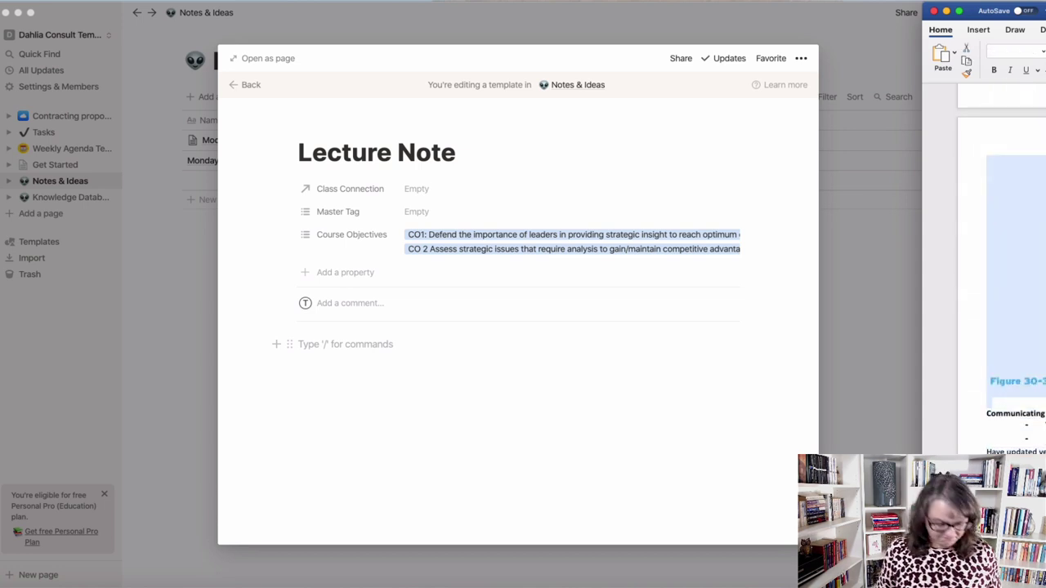
# Switch back to Notion and paste the copied lecture text into the body of the Lecture Note template
pyautogui.click(374, 346)
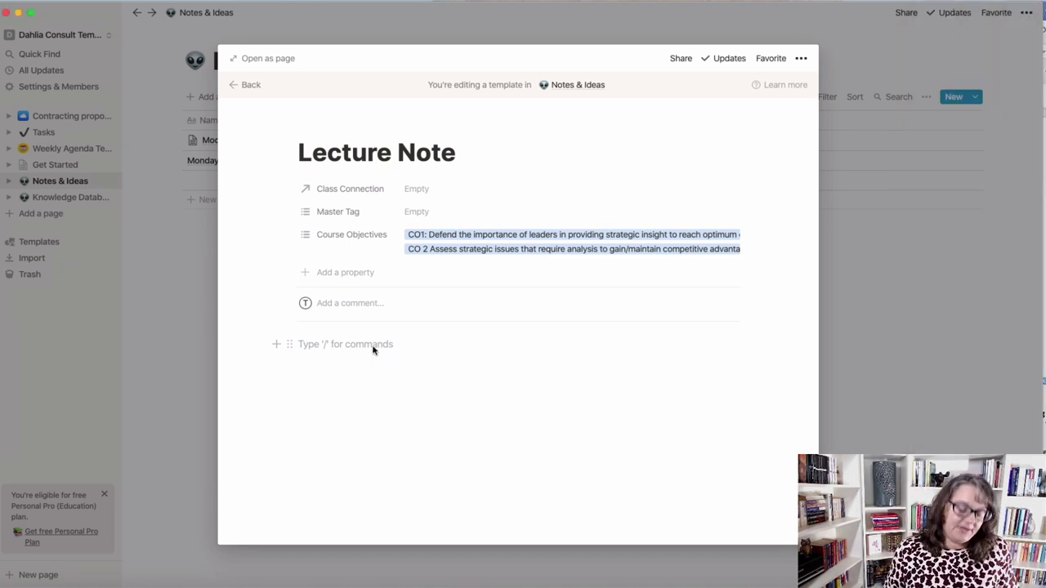
pyautogui.press('super+v')
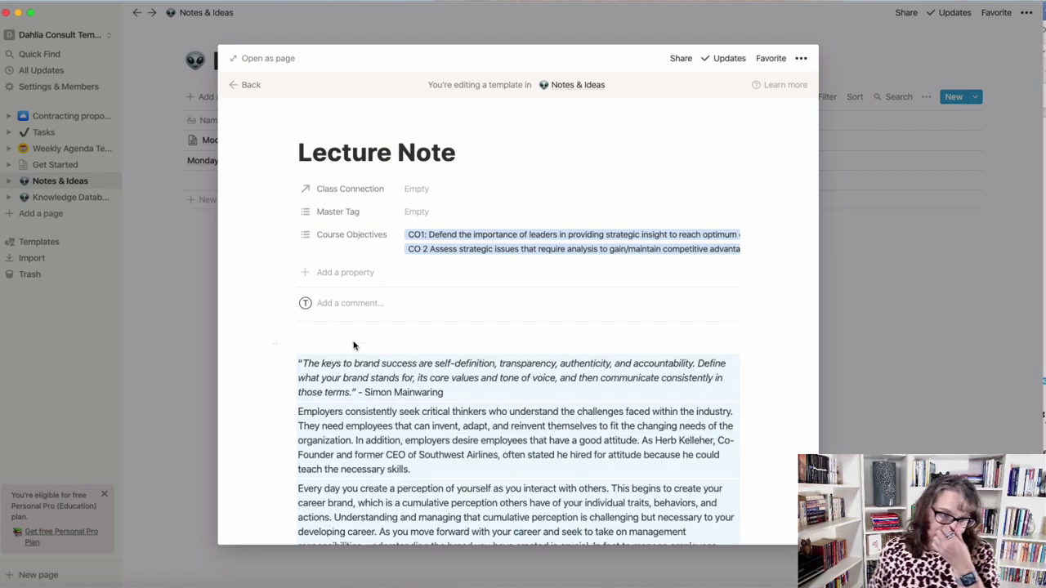
pyautogui.scroll(-5, 731, 442)
pyautogui.scroll(5, 731, 442)
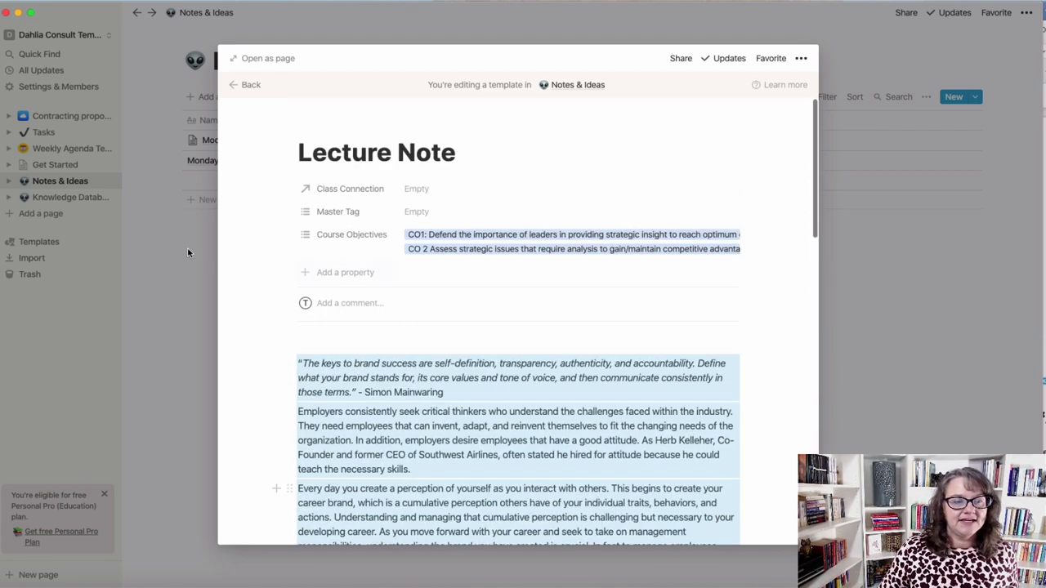
# Add the lines "Lecture Notes:" and "Note Packet:" above the pasted lecture text
pyautogui.click(325, 347)
pyautogui.write('Le')
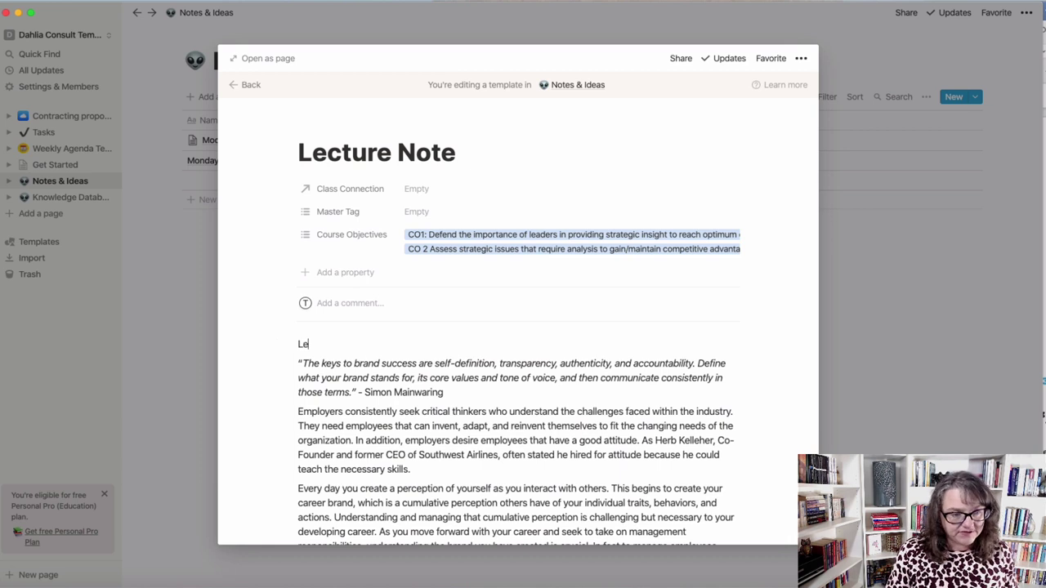
pyautogui.write('cture Notes:')
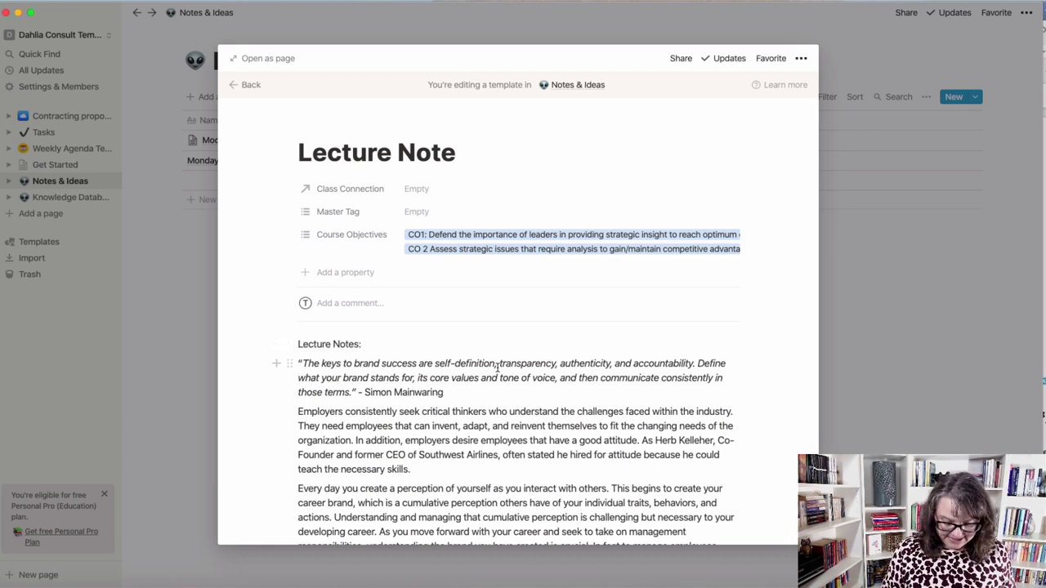
pyautogui.press('Return')
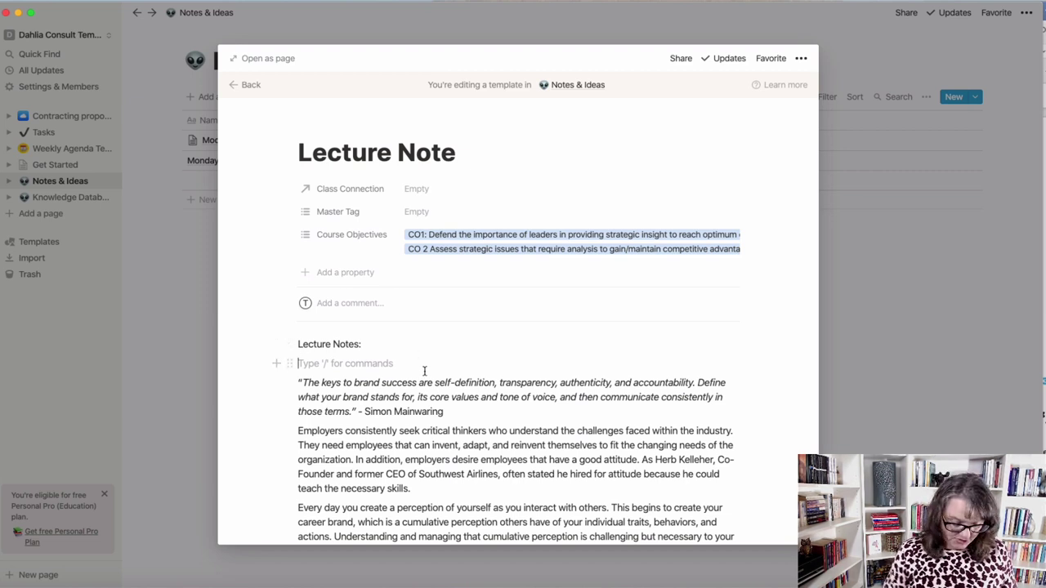
pyautogui.write('Note Packet:')
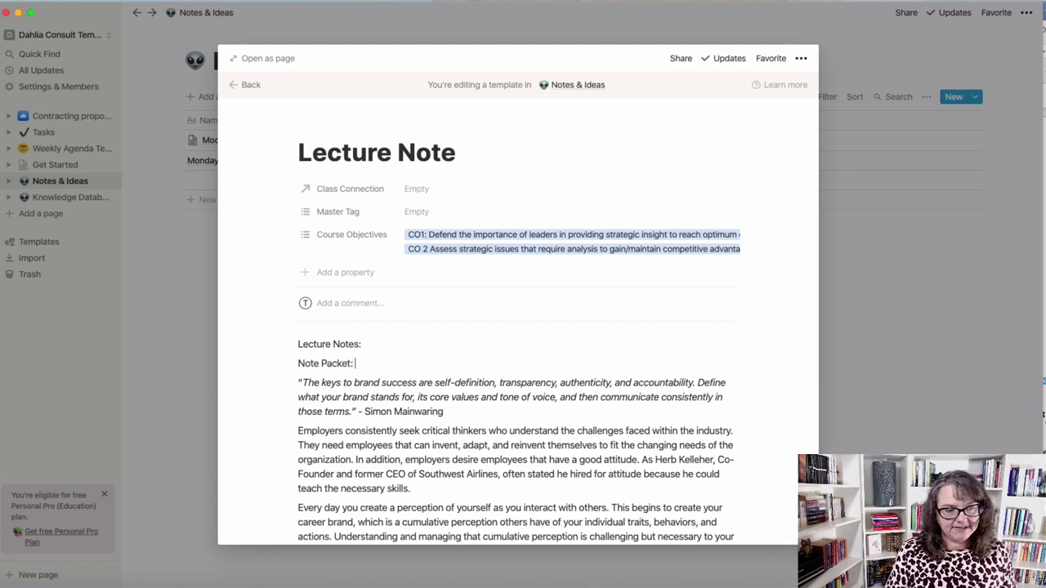
# Open the Lecture Note template as a full page and turn on small text and full width
pyautogui.click(268, 59)
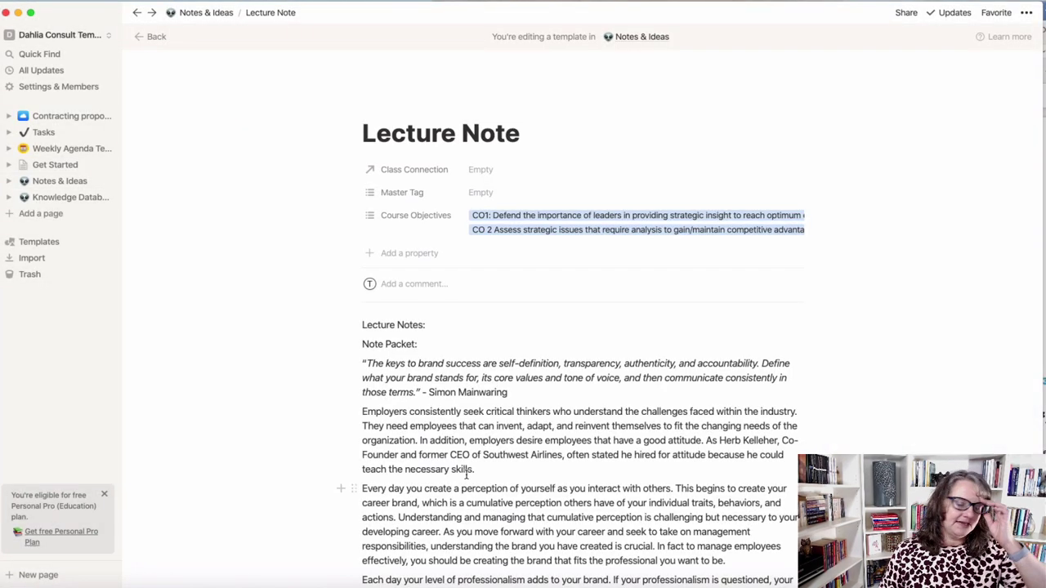
pyautogui.click(1026, 13)
pyautogui.click(1017, 98)
pyautogui.click(1016, 116)
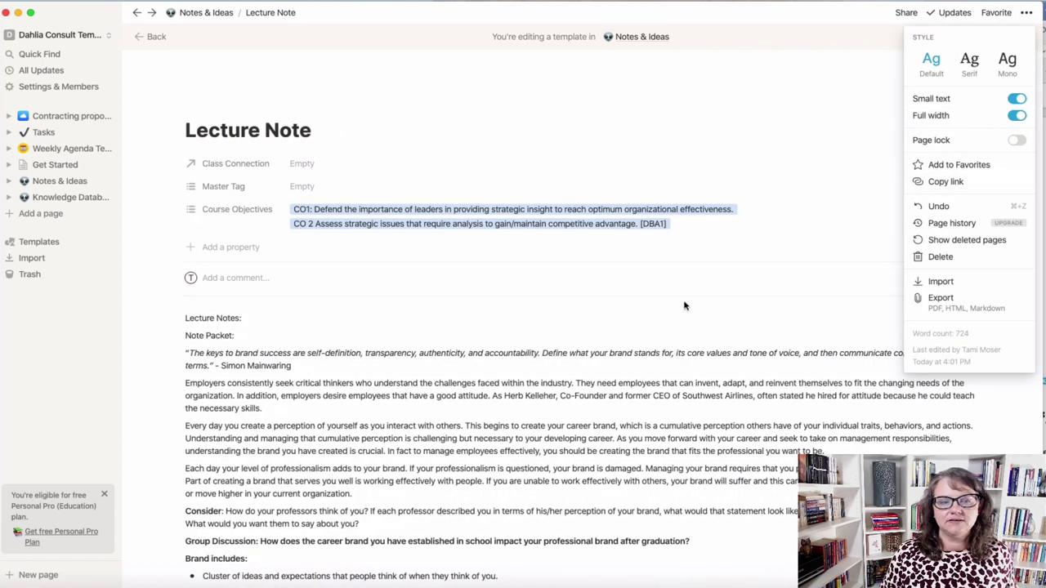
pyautogui.click(362, 450)
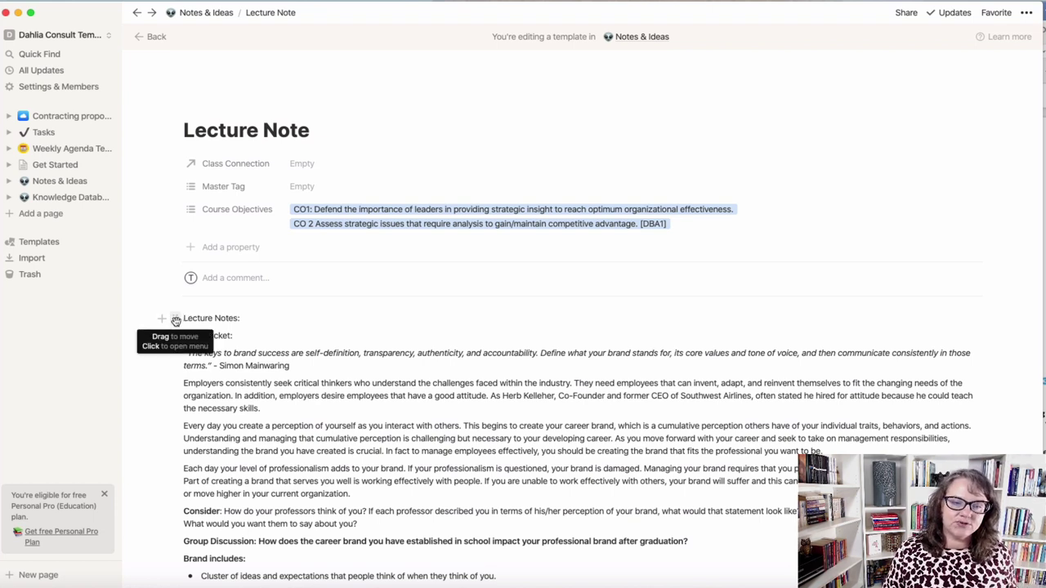
# Move "Lecture Notes:" into a second column beside "Note Packet:" and place the pasted text under "Note Packet:"
pyautogui.moveTo(175, 320); pyautogui.dragTo(1008, 332)
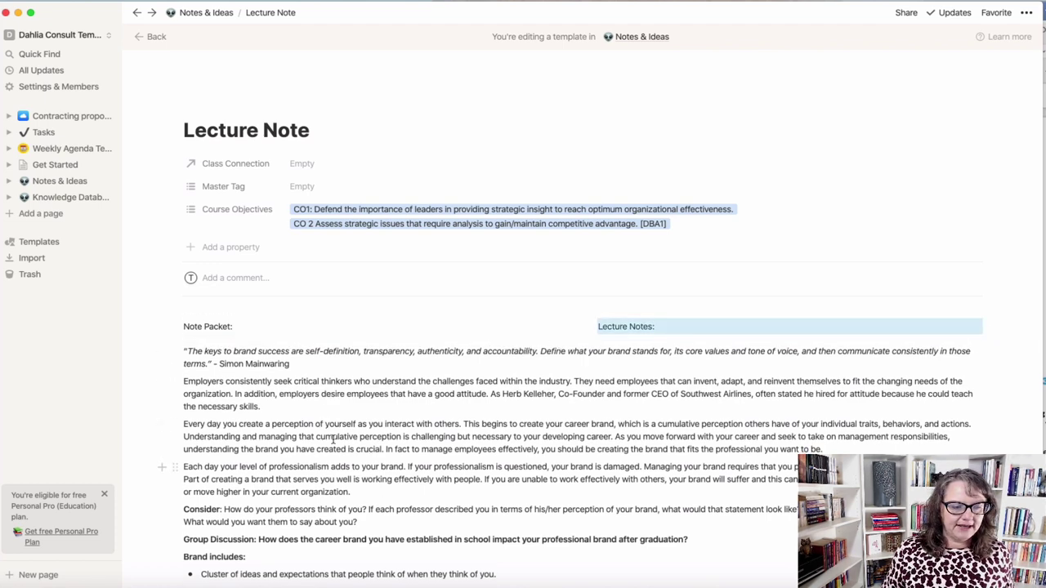
pyautogui.scroll(-10, 701, 538)
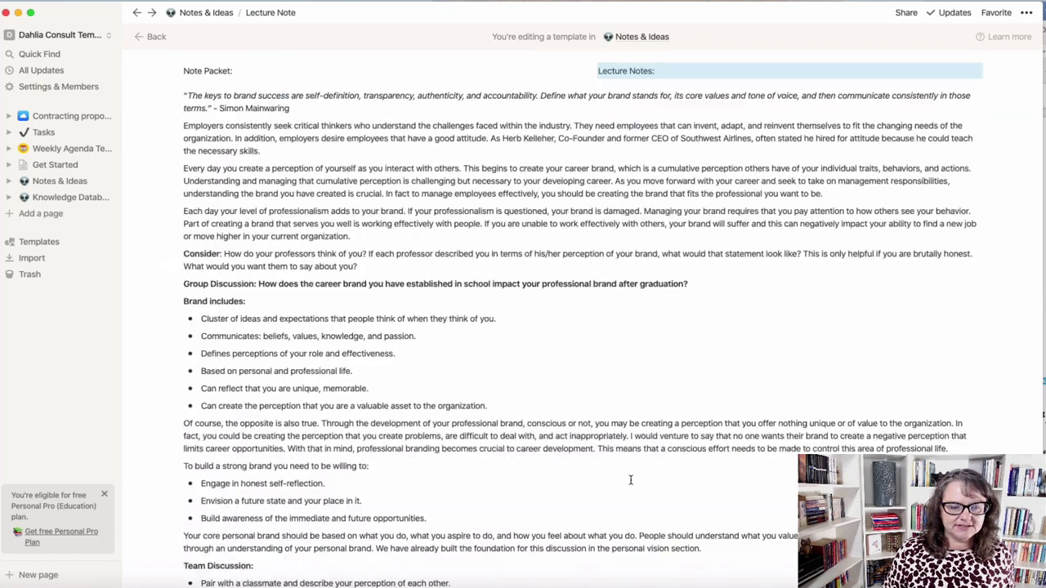
pyautogui.moveTo(592, 383); pyautogui.dragTo(192, 179)
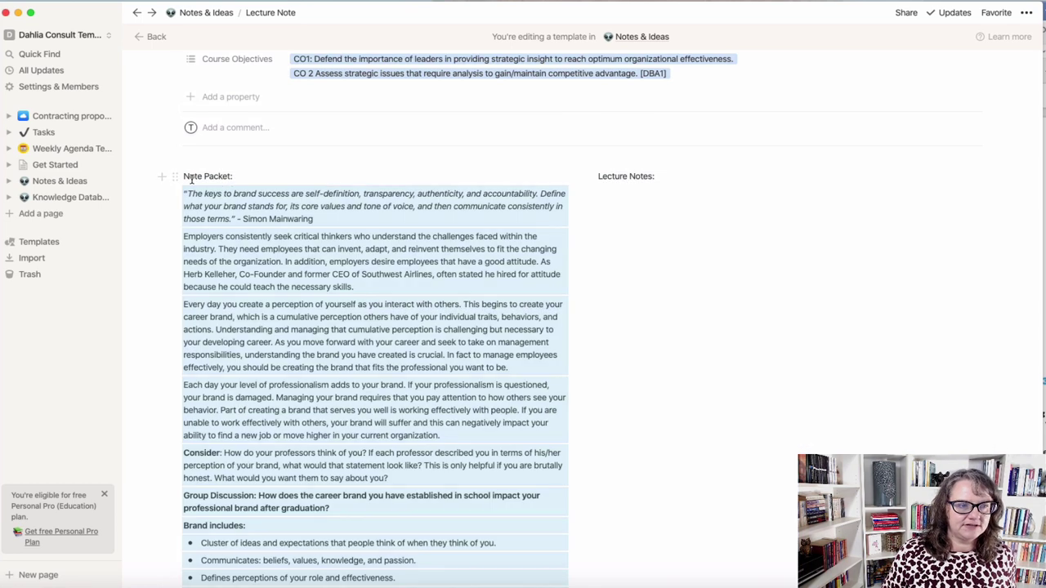
pyautogui.click(625, 257)
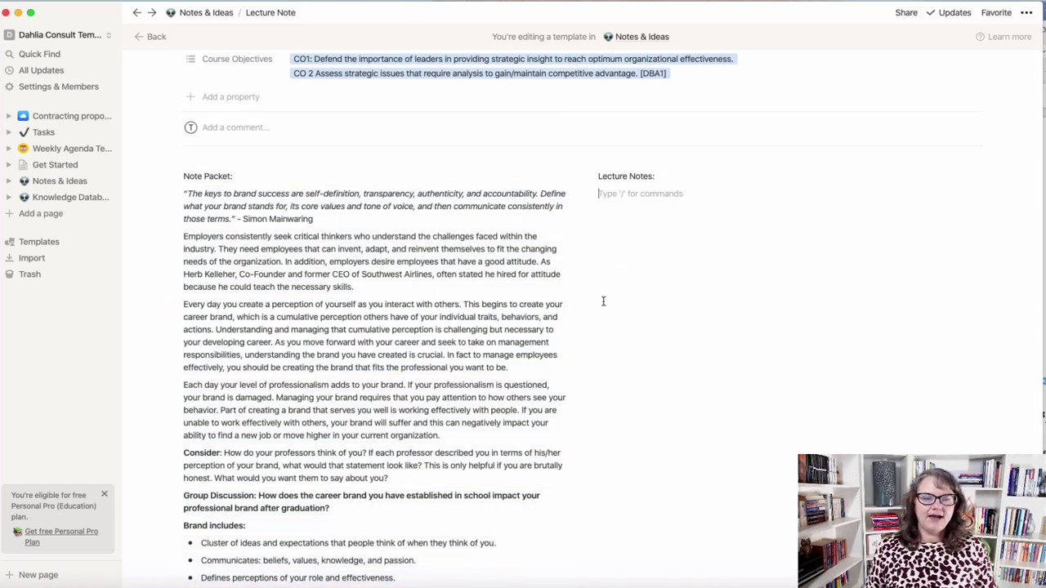
# Turn the "Note Packet:" line into a Heading 3
pyautogui.click(177, 179)
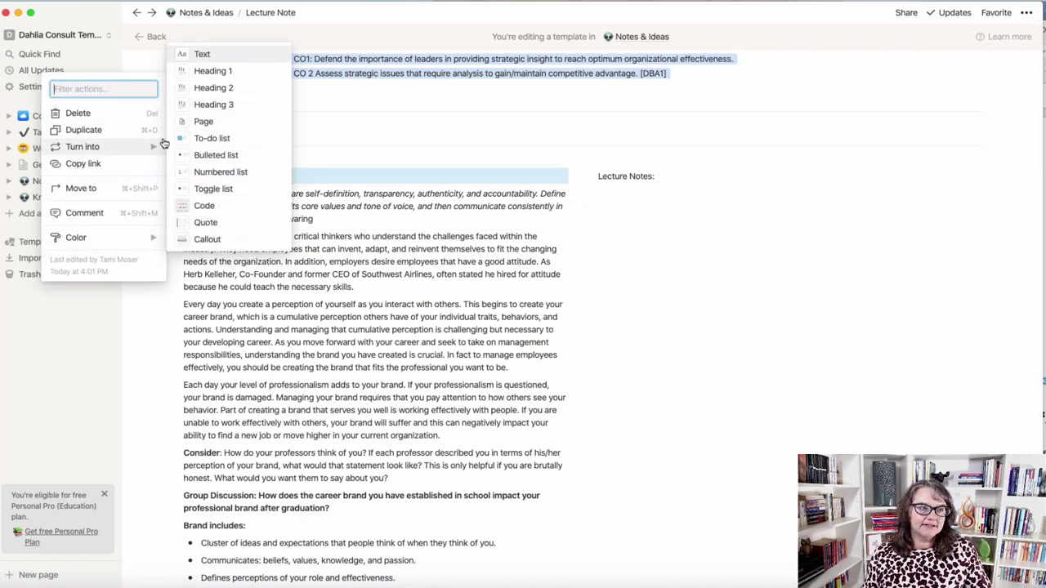
pyautogui.moveTo(146, 145)
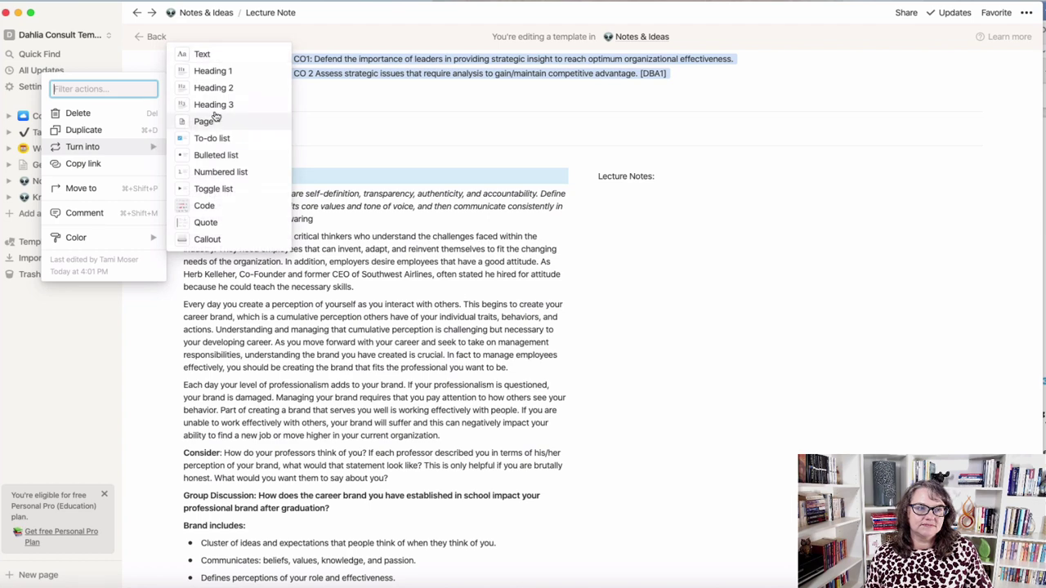
pyautogui.click(215, 105)
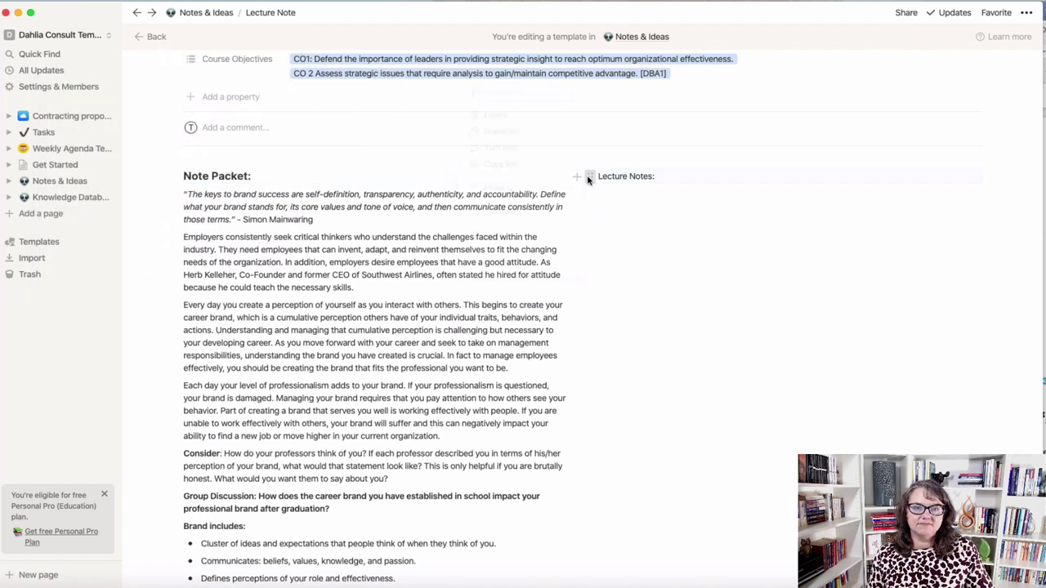
# Turn the "Lecture Notes:" line into a Heading 3 and start an empty line beneath it
pyautogui.click(588, 176)
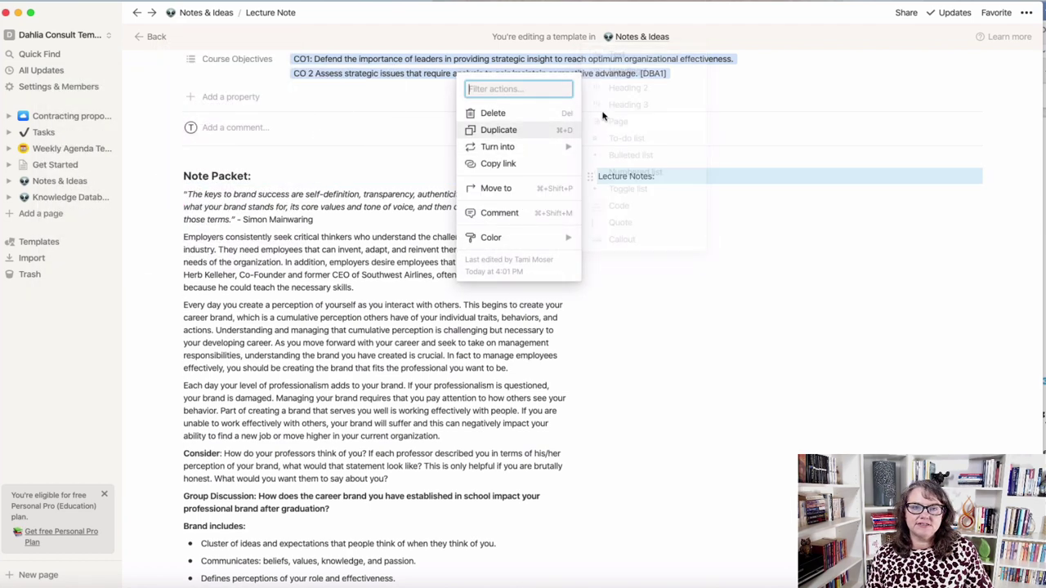
pyautogui.click(602, 149)
pyautogui.click(588, 176)
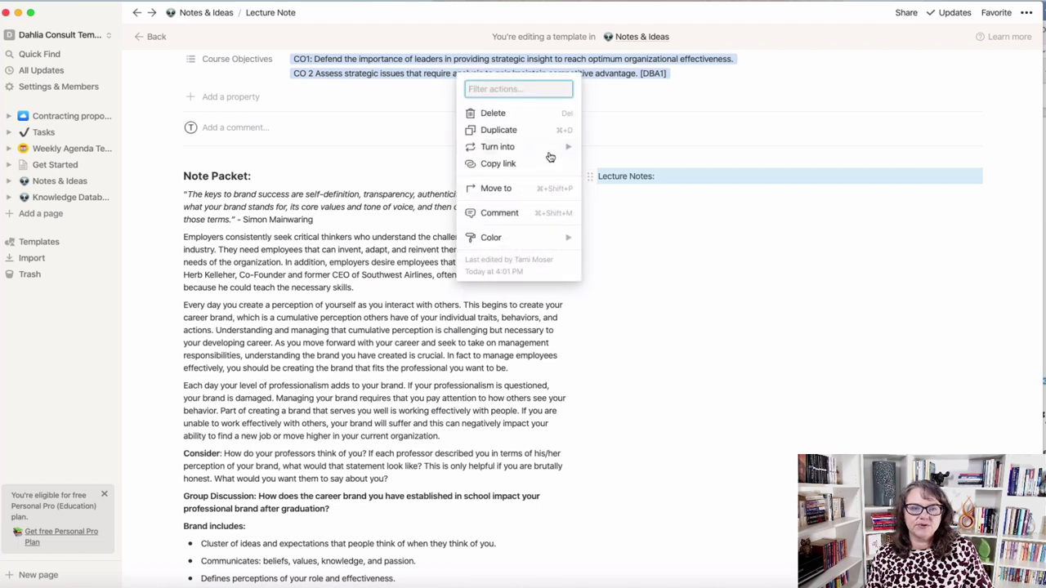
pyautogui.moveTo(568, 150)
pyautogui.click(614, 106)
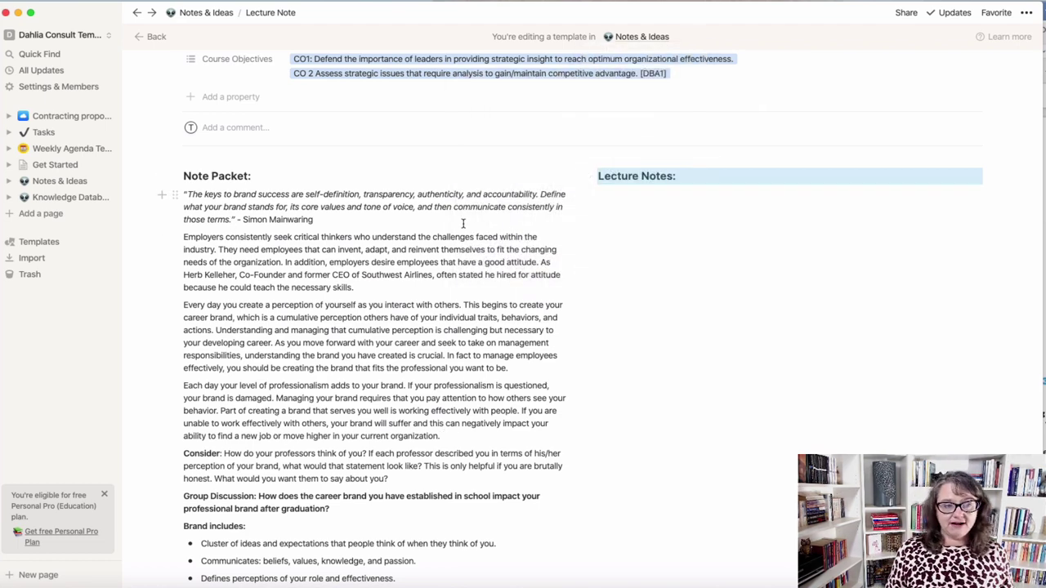
pyautogui.click(611, 196)
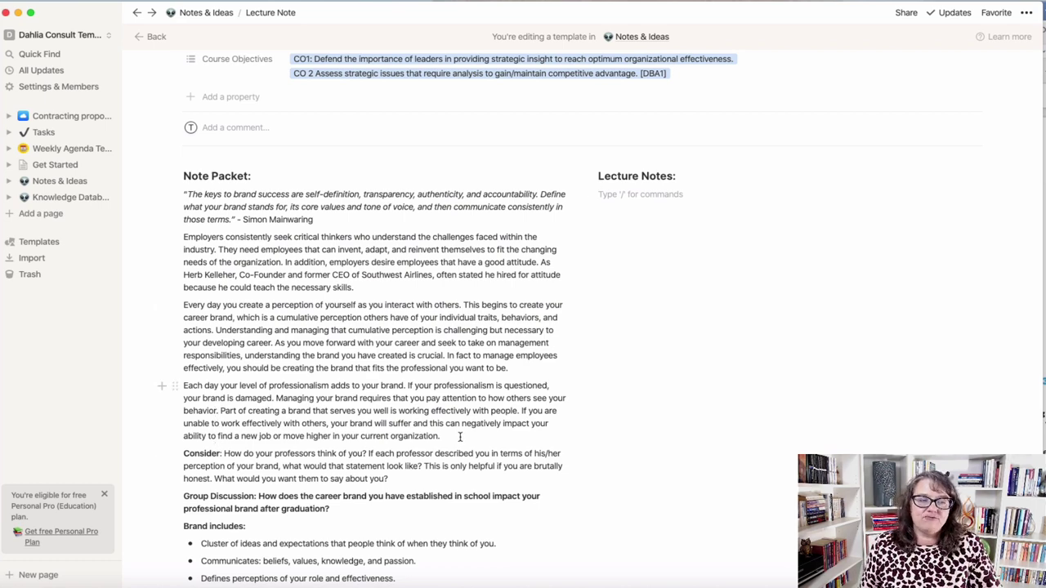
# Look through the Note Packet text for the discussion prompts that need matching space in the Lecture Notes column
pyautogui.scroll(-8, 460, 437)
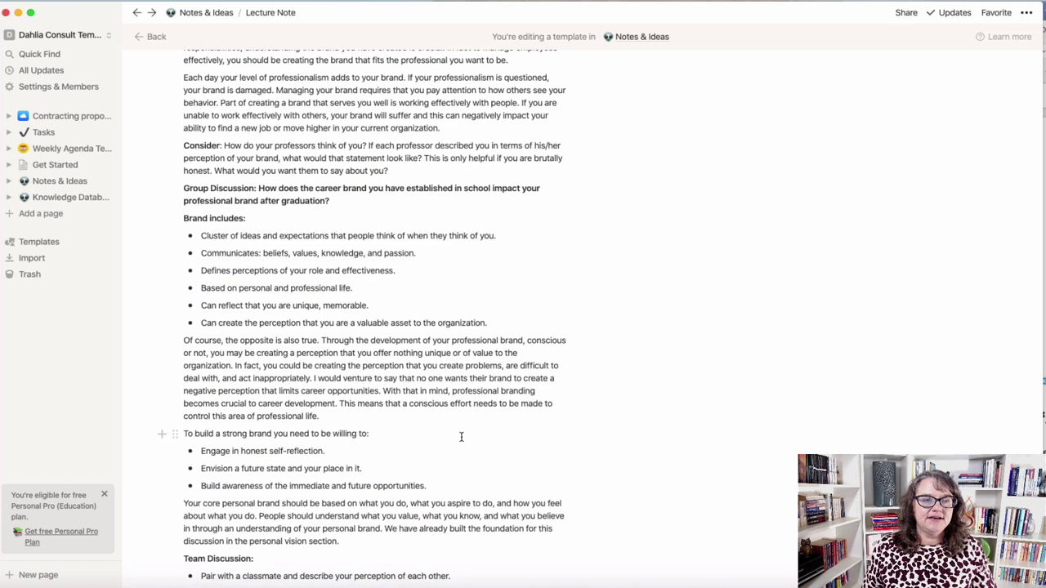
pyautogui.scroll(6, 460, 438)
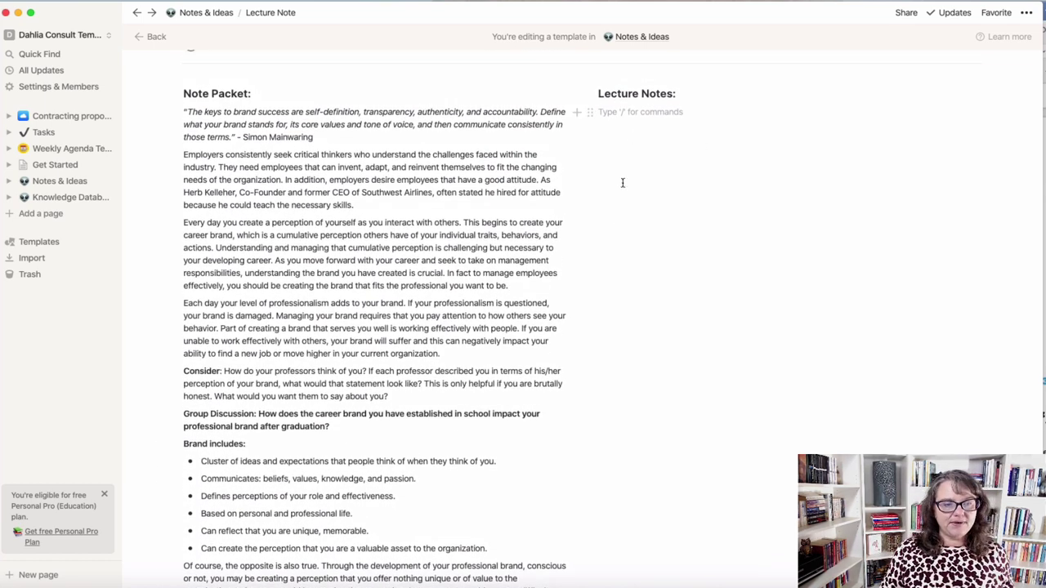
pyautogui.scroll(-5, 638, 445)
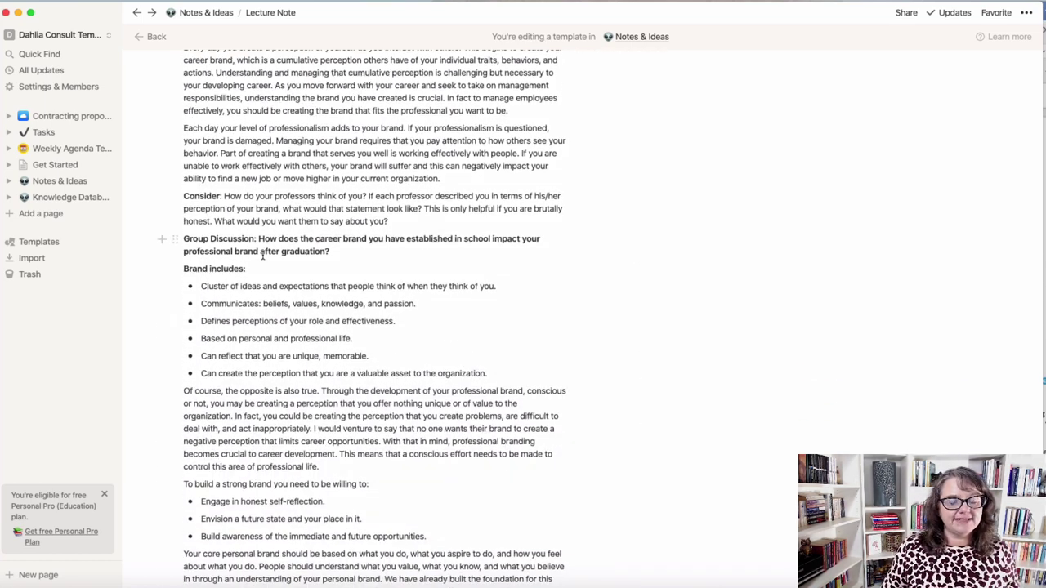
pyautogui.scroll(4, 619, 243)
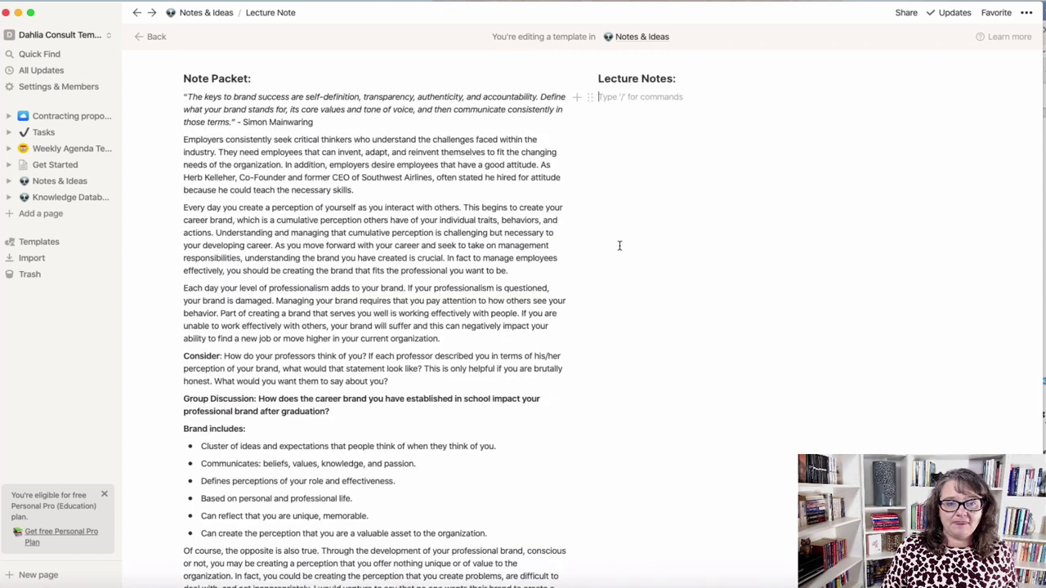
pyautogui.scroll(-4, 612, 229)
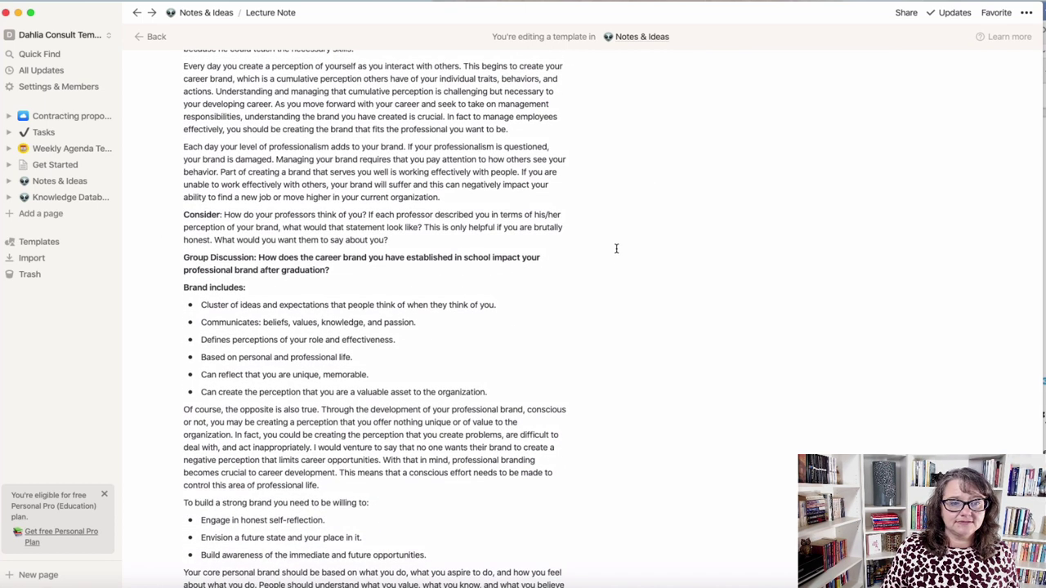
pyautogui.scroll(4, 616, 248)
pyautogui.press('Down')
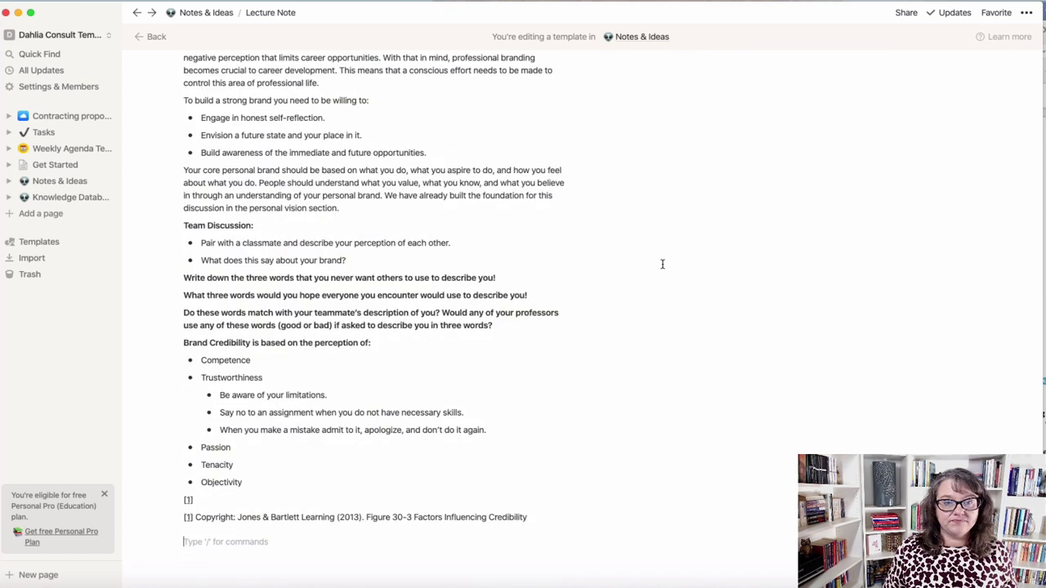
pyautogui.scroll(-4, 662, 264)
pyautogui.scroll(18, 663, 264)
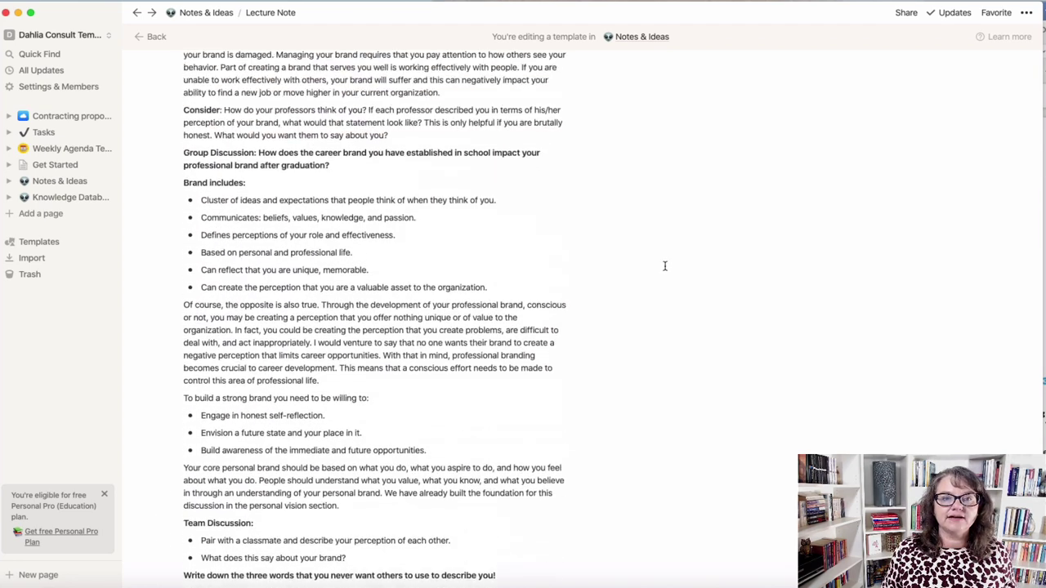
pyautogui.scroll(3, 662, 245)
# Add blank lines under "Lecture Notes:" down to the level of the Group Discussion question in the Note Packet column
pyautogui.click(621, 192)
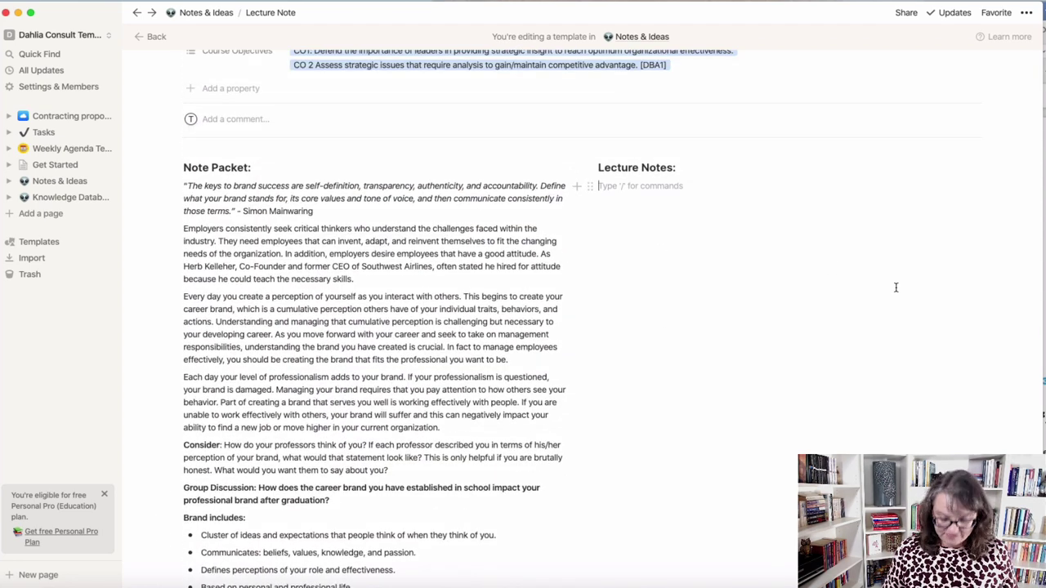
pyautogui.press('Return')
pyautogui.press('Return')
pyautogui.press('Return')
pyautogui.press('Return')
pyautogui.press('Return')
pyautogui.press('Return')
pyautogui.press('Return')
pyautogui.press('Return')
pyautogui.press('Return')
pyautogui.press('Return')
pyautogui.press('Return')
pyautogui.press('Return')
pyautogui.press('Return')
pyautogui.press('Return')
pyautogui.press('Return')
pyautogui.press('Return')
pyautogui.press('Return')
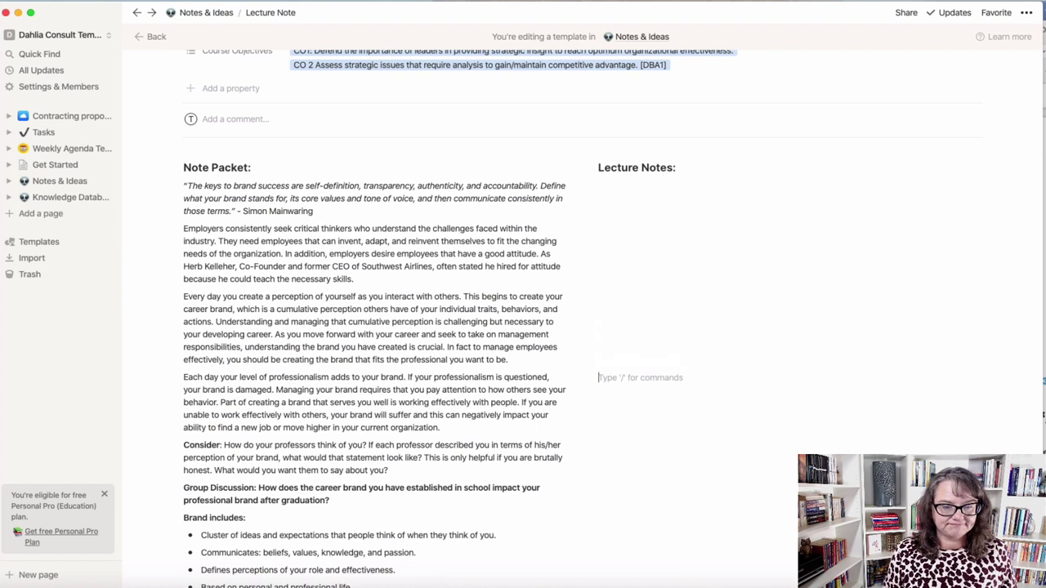
pyautogui.press('Return')
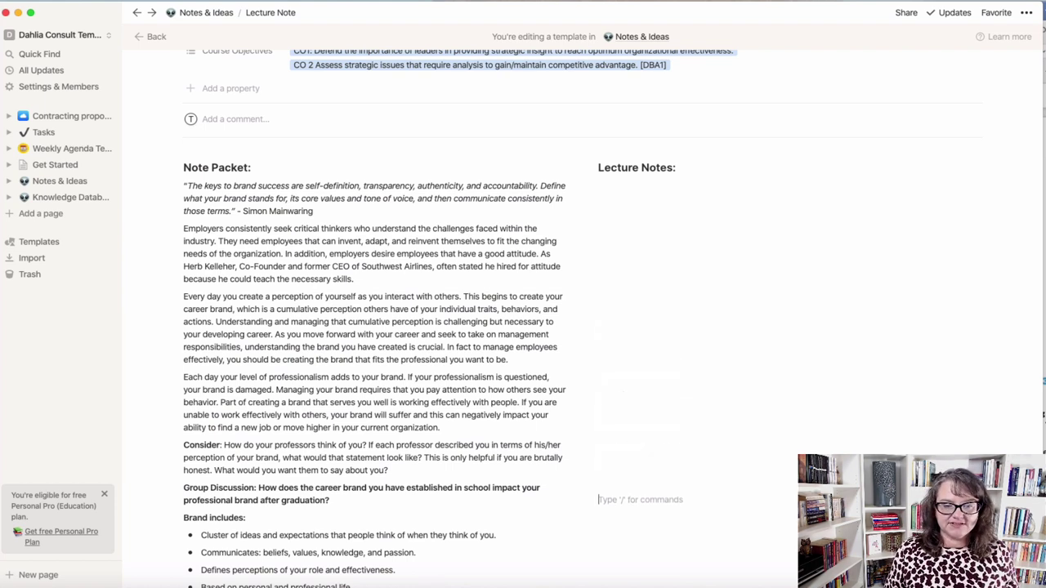
# Color the bold Group Discussion question in the Note Packet column blue
pyautogui.moveTo(341, 502); pyautogui.dragTo(185, 487)
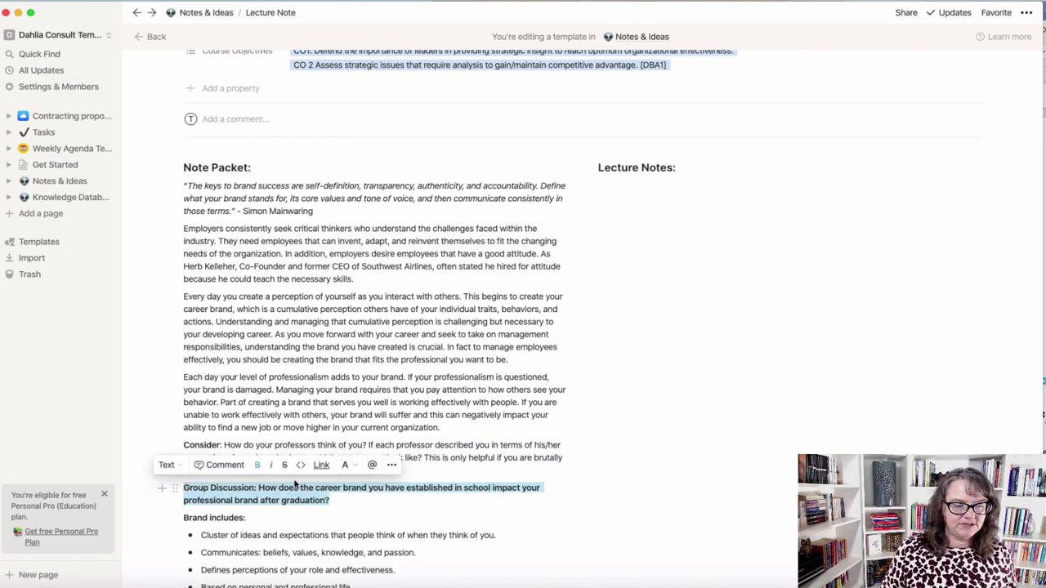
pyautogui.click(345, 465)
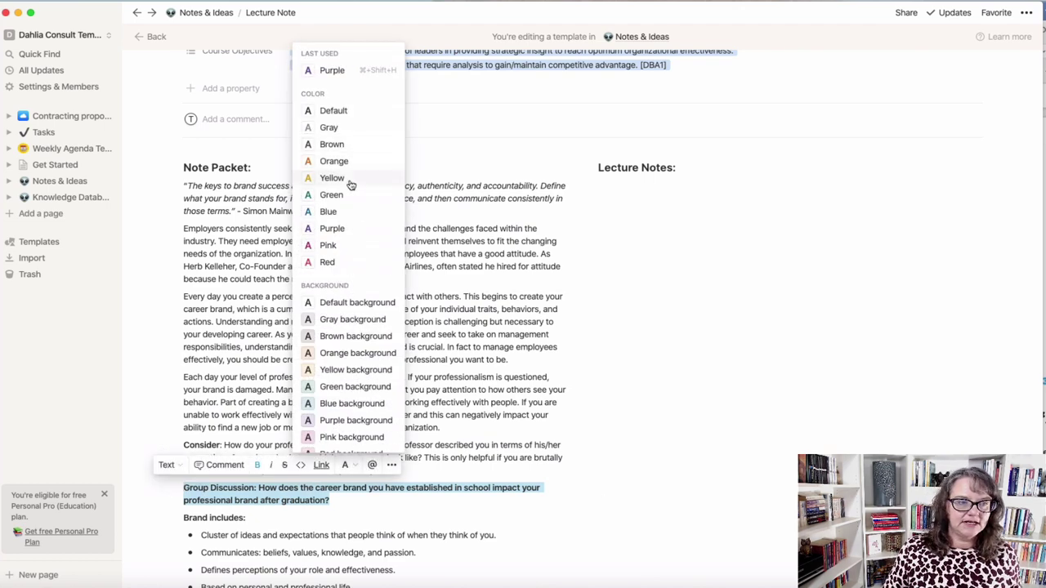
pyautogui.click(348, 213)
# Add the line "My Group Discussion Notes:" in the Lecture Notes column beside the Group Discussion question
pyautogui.click(615, 480)
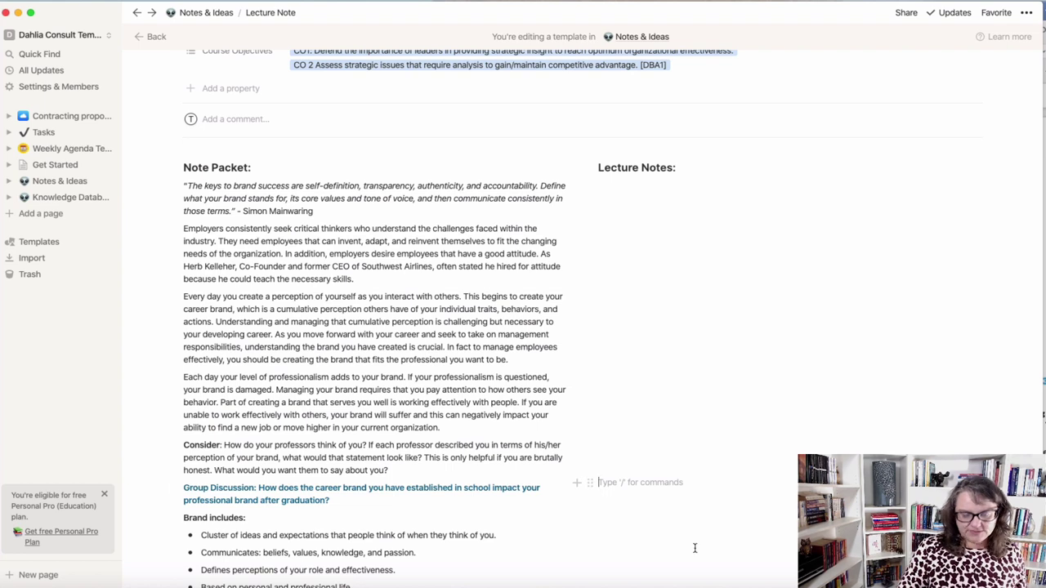
pyautogui.press('Return')
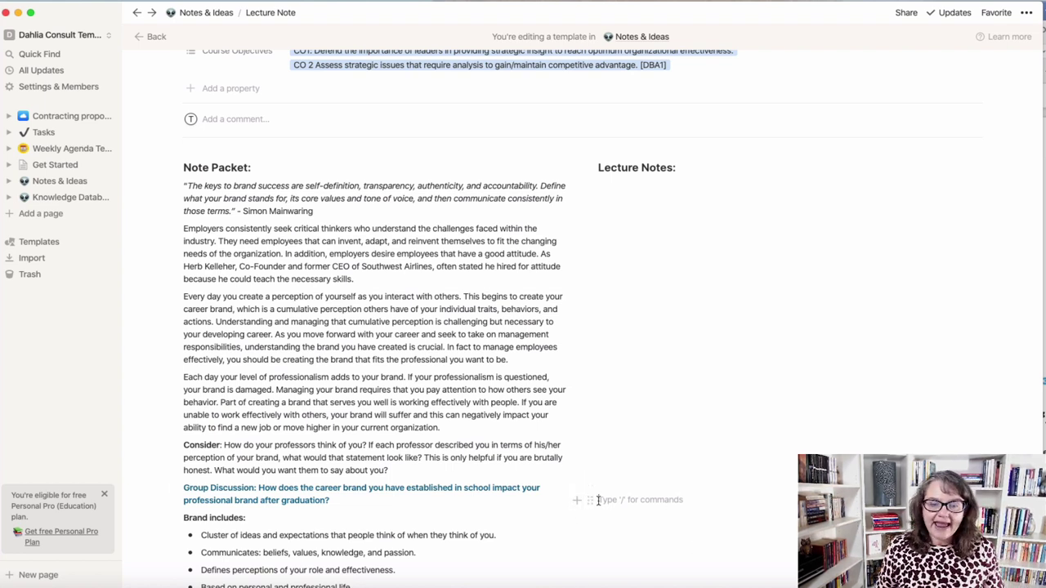
pyautogui.write('My Group Discussion Notes:')
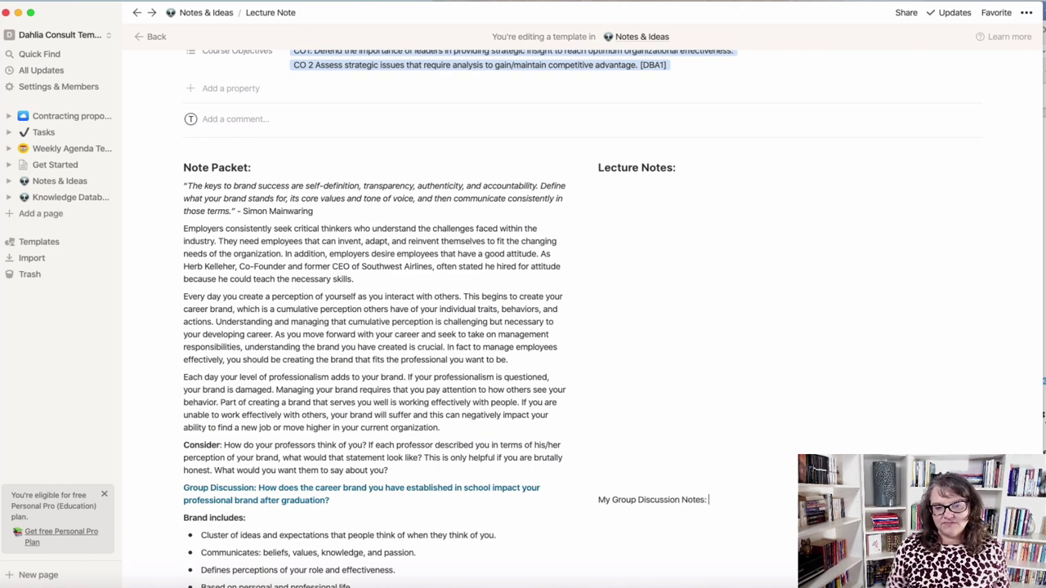
# Insert nine blank lines above "Brand includes:" to leave space below the Group Discussion question
pyautogui.scroll(-5, 667, 477)
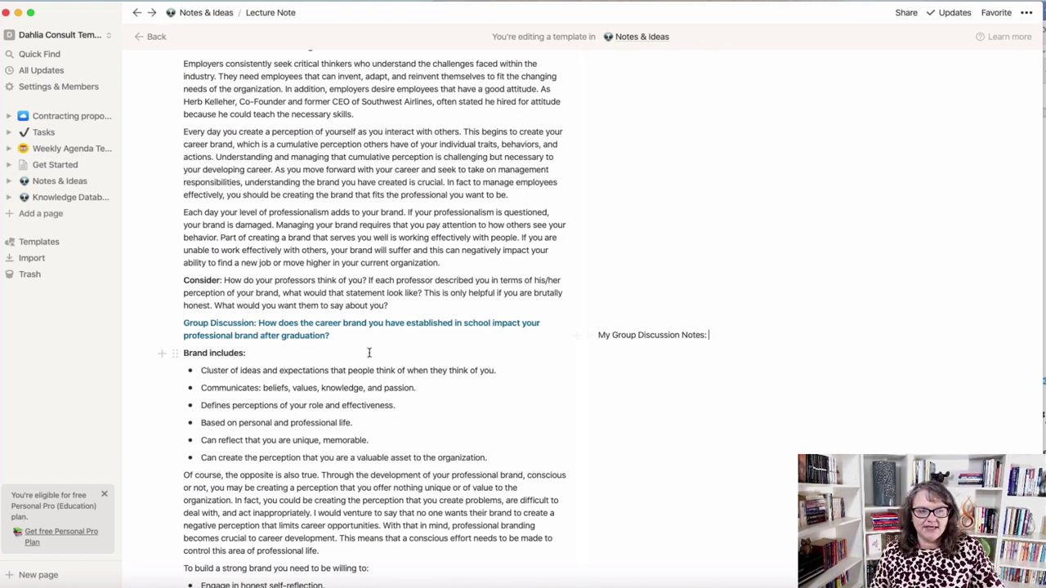
pyautogui.click(183, 353)
pyautogui.press('Return')
pyautogui.press('Return')
pyautogui.press('Return')
pyautogui.press('Return')
pyautogui.press('Return')
pyautogui.press('Return')
pyautogui.press('Return')
pyautogui.press('Return')
pyautogui.press('Return')
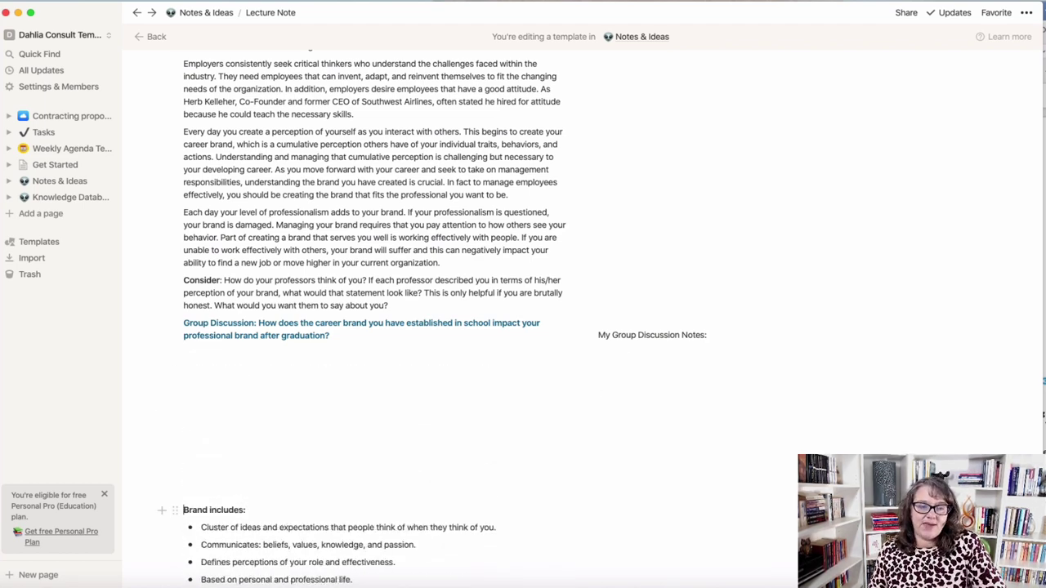
# Add blank lines under "My Group Discussion Notes:" down to the level of "Brand includes:"
pyautogui.scroll(-5, 466, 458)
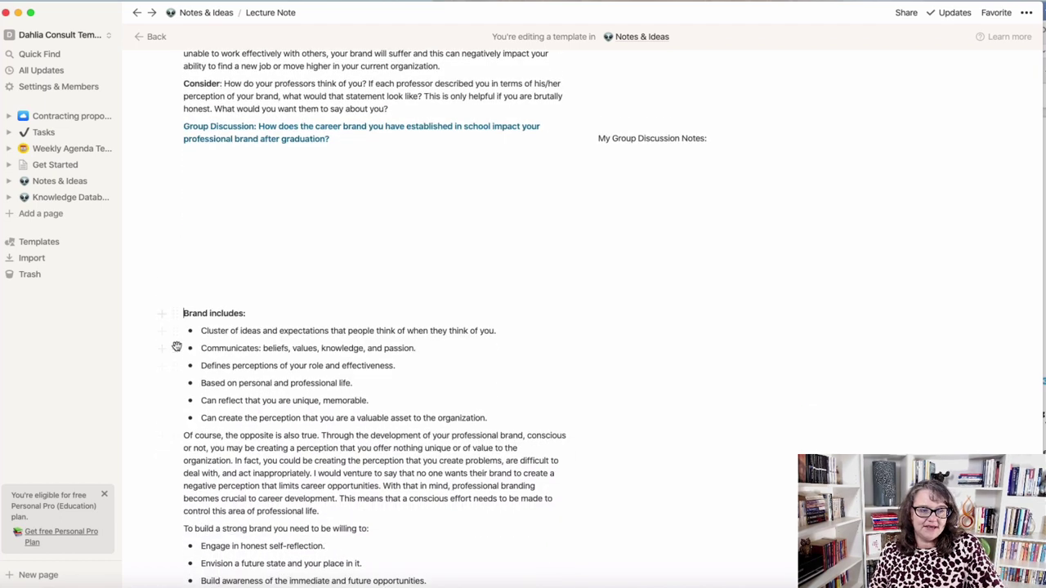
pyautogui.click(609, 307)
pyautogui.press('Return')
pyautogui.press('Return')
pyautogui.press('Return')
pyautogui.press('Return')
pyautogui.press('Return')
pyautogui.press('Return')
pyautogui.press('Return')
pyautogui.press('Return')
pyautogui.press('Return')
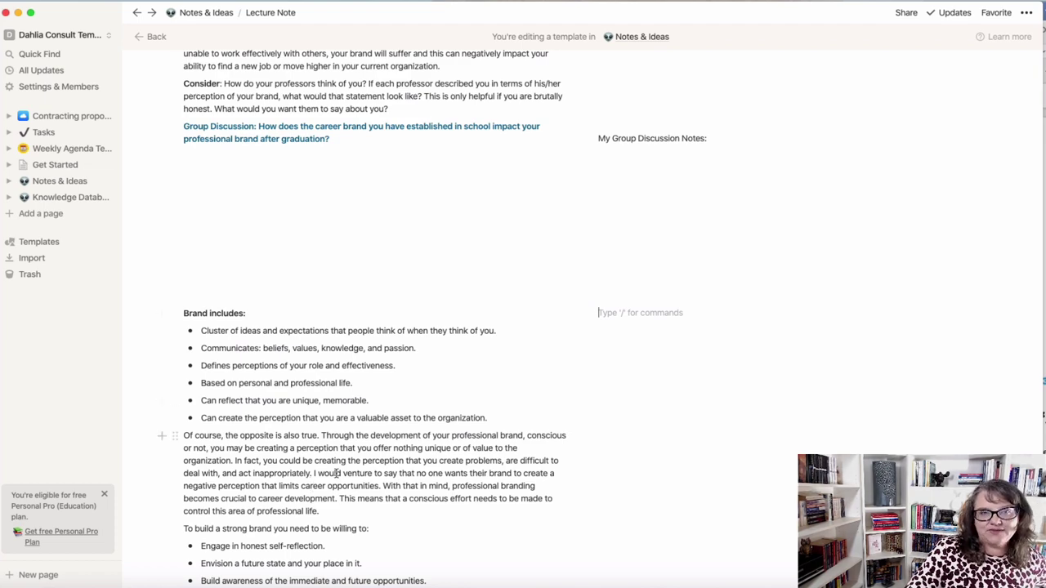
# Try narrowing the Note Packet column to widen the Lecture Notes column, and restore the equal column widths
pyautogui.scroll(10, 337, 473)
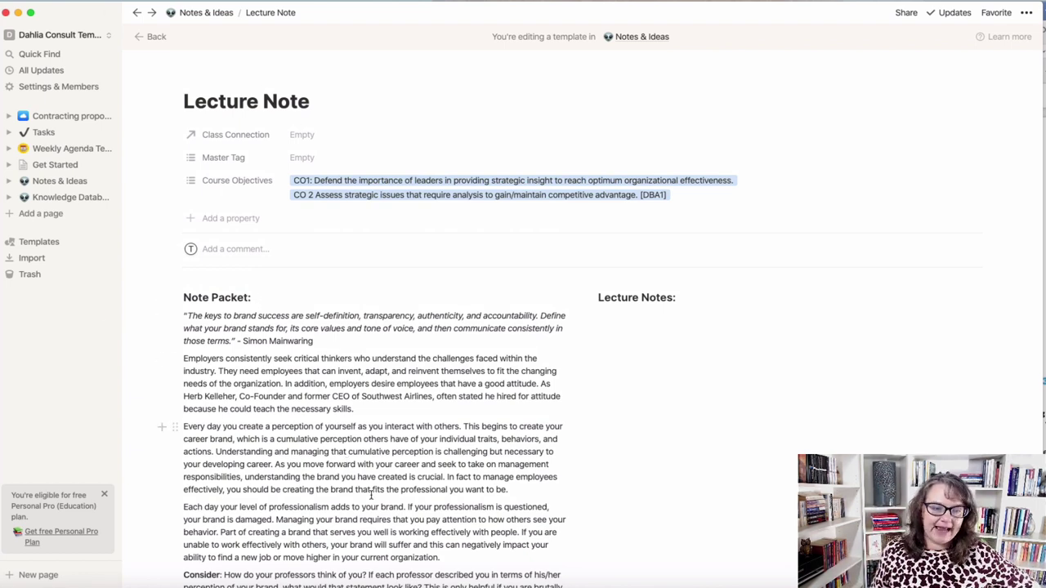
pyautogui.scroll(-4, 373, 494)
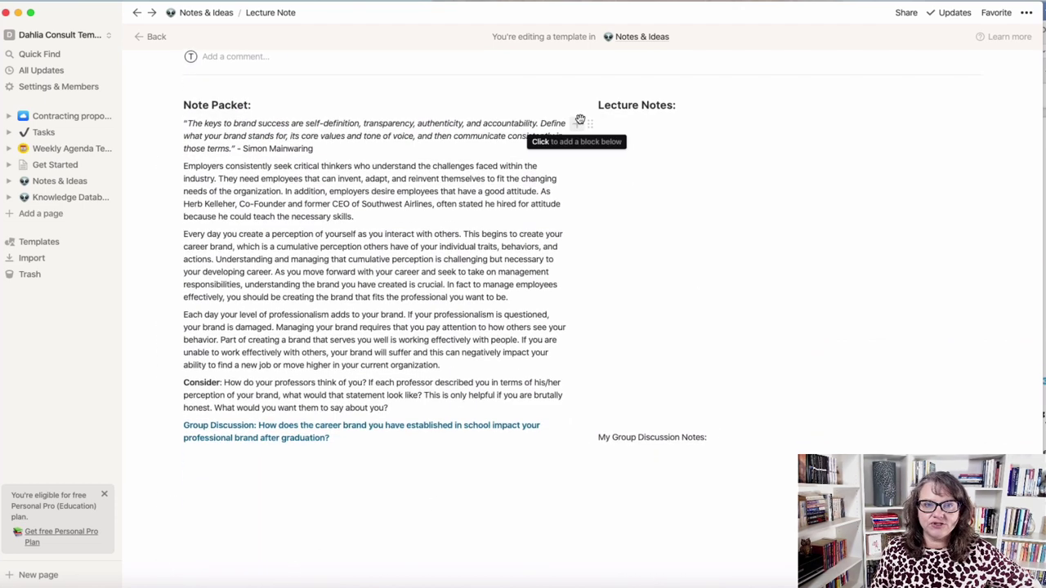
pyautogui.moveTo(580, 119); pyautogui.dragTo(437, 116)
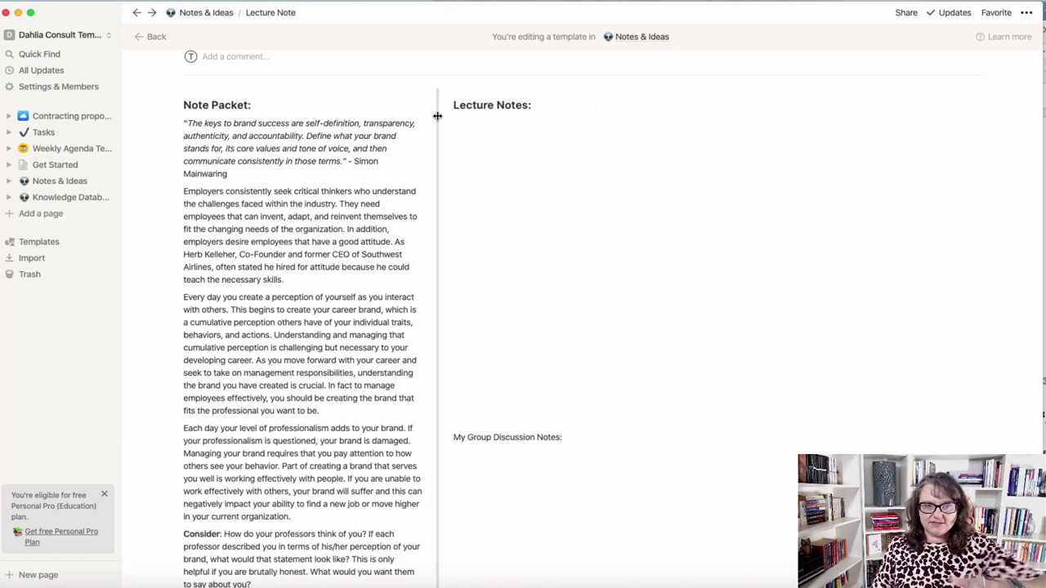
pyautogui.moveTo(438, 116); pyautogui.dragTo(590, 136)
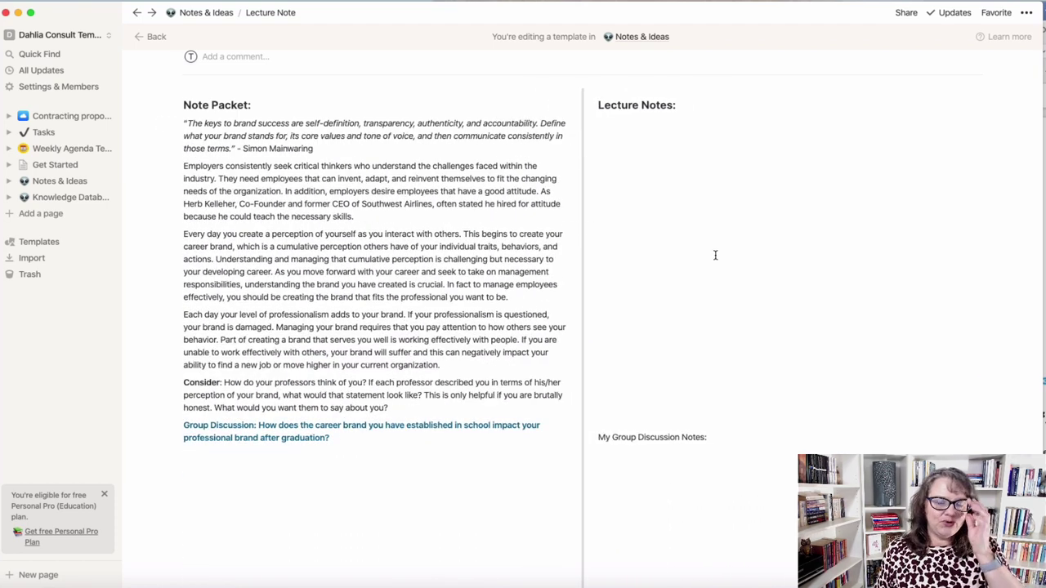
# Add a blank line and the line "Reflection Notes" below the two columns at the end of the template
pyautogui.scroll(-4, 715, 254)
pyautogui.scroll(-15, 714, 254)
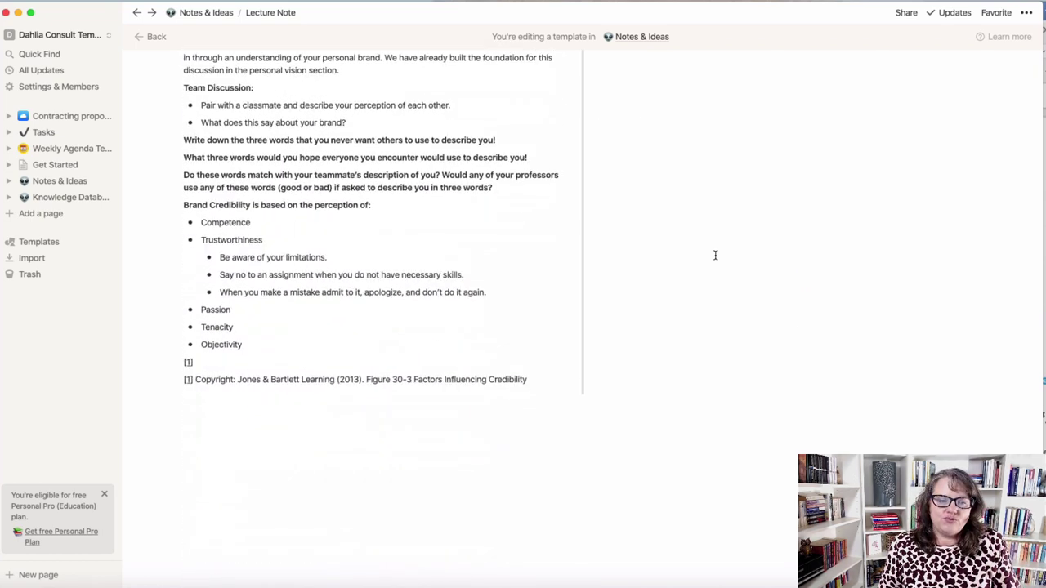
pyautogui.click(191, 422)
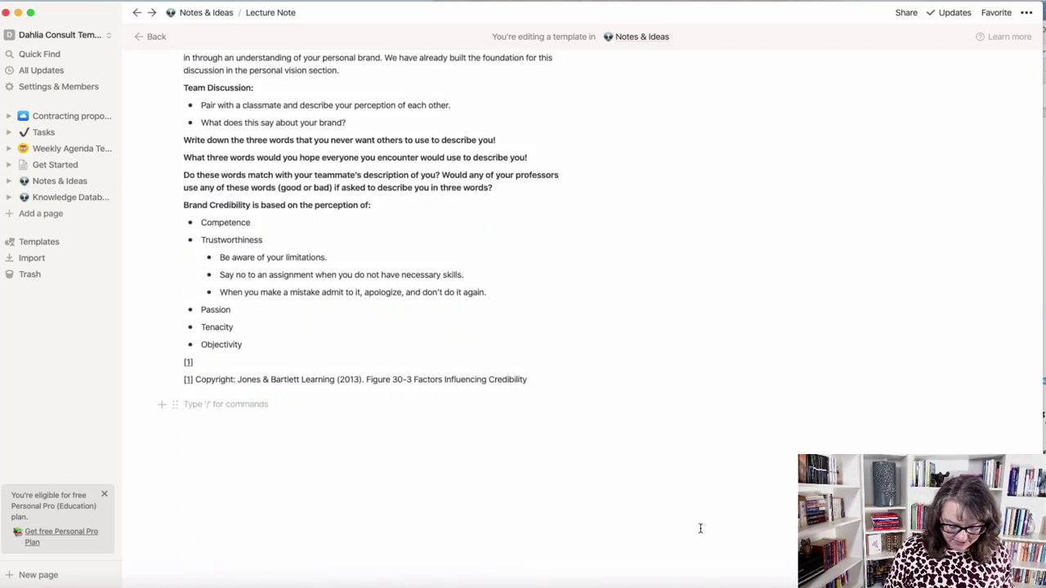
pyautogui.press('Return')
pyautogui.write('Re')
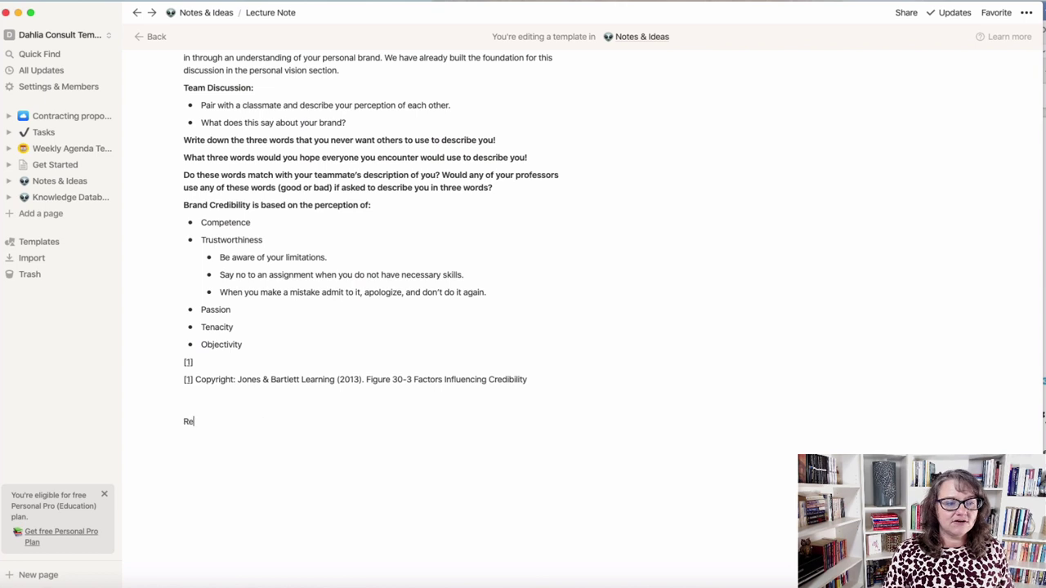
pyautogui.write('flection Notes')
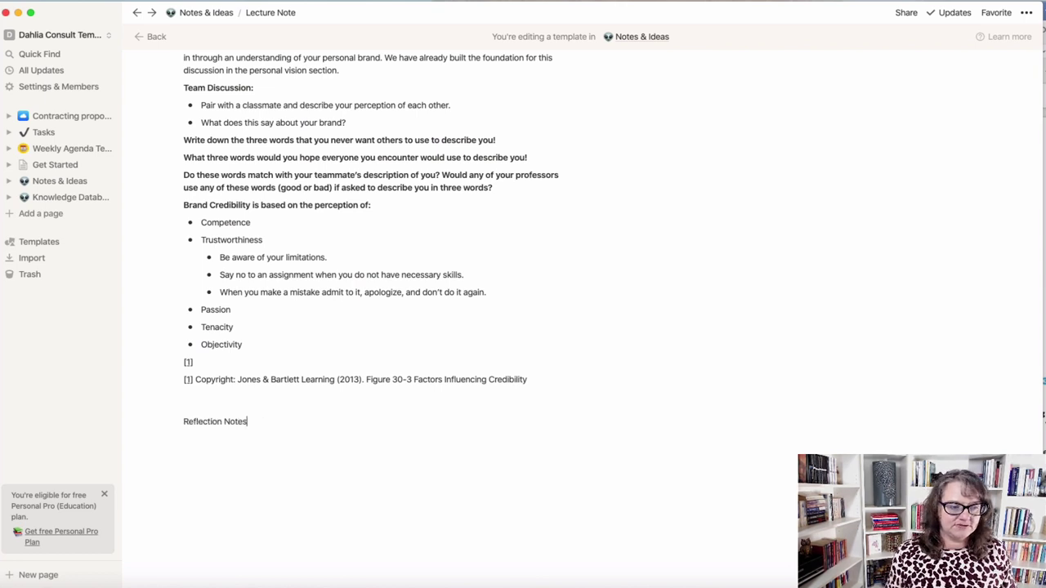
# Turn the "Reflection Notes" line into a Heading 3
pyautogui.click(175, 423)
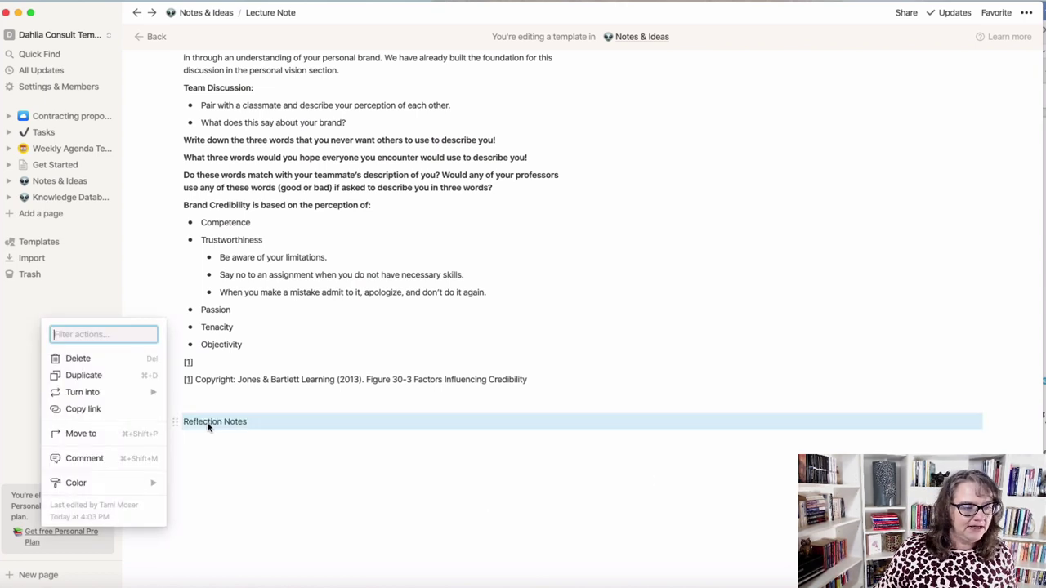
pyautogui.moveTo(142, 395)
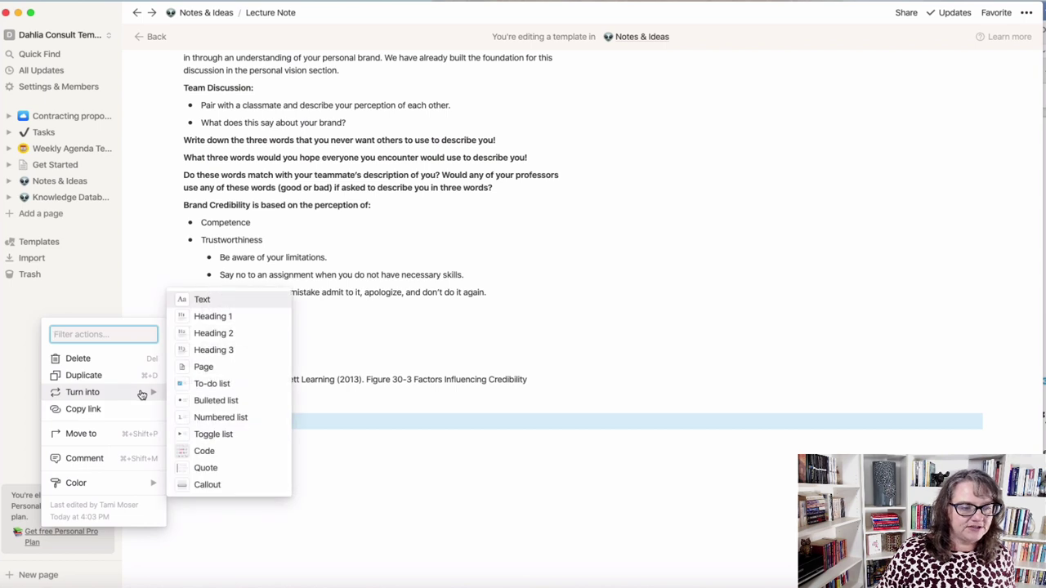
pyautogui.click(213, 350)
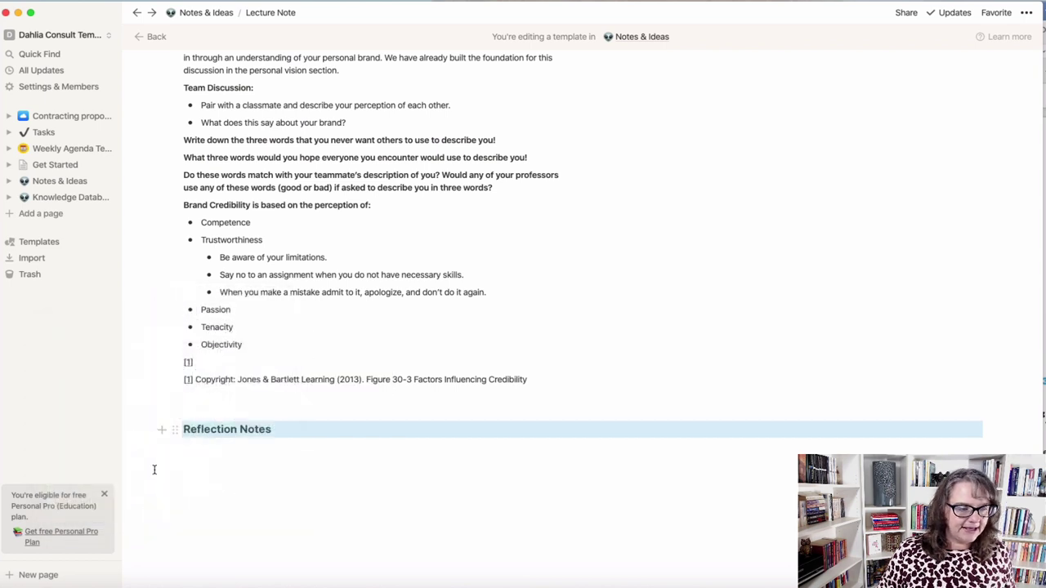
# Give the "Reflection Notes" heading a green background and add an empty line below it
pyautogui.click(173, 432)
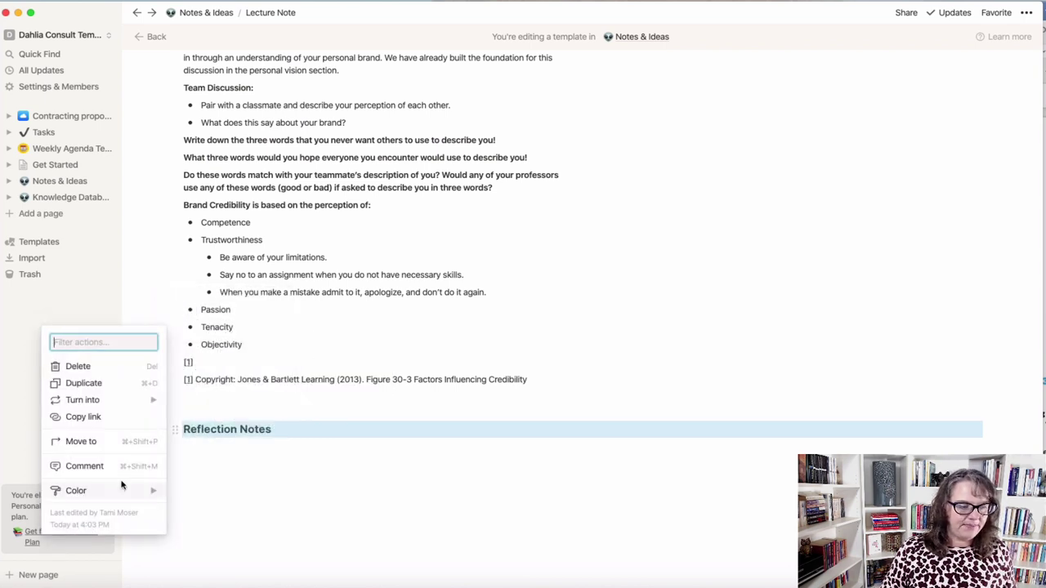
pyautogui.moveTo(121, 496)
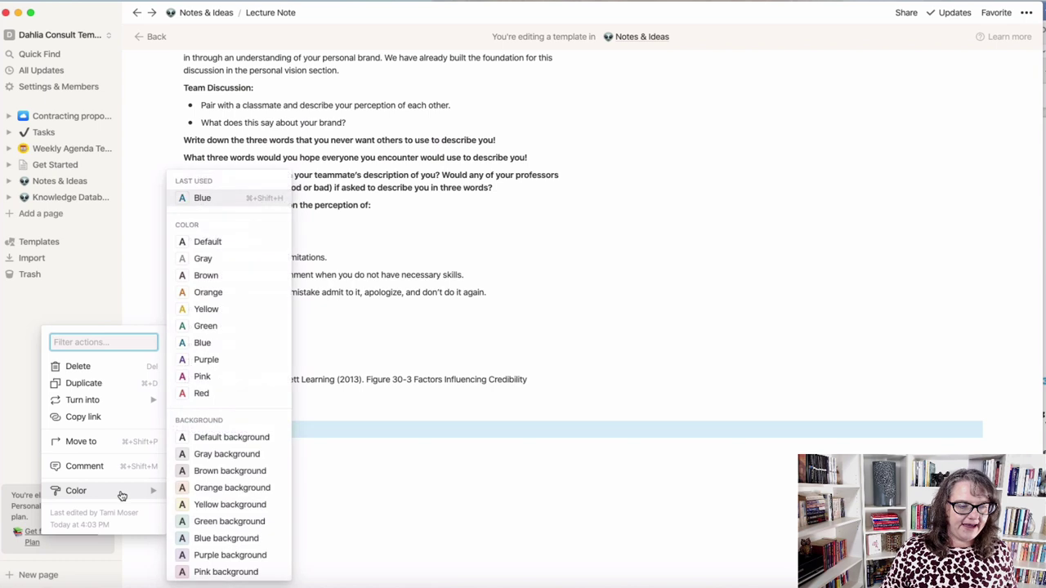
pyautogui.click(236, 521)
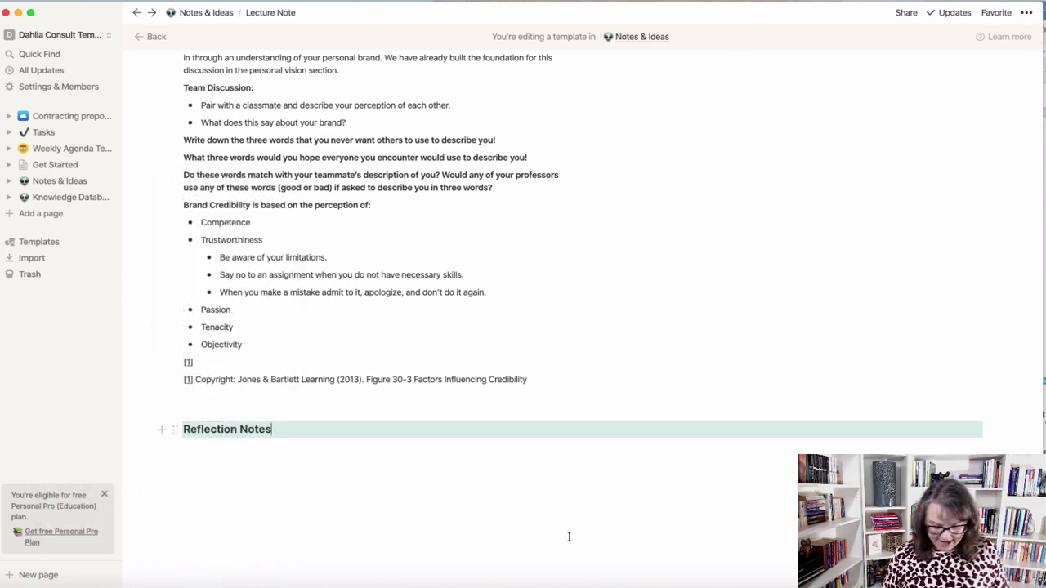
pyautogui.press('Return')
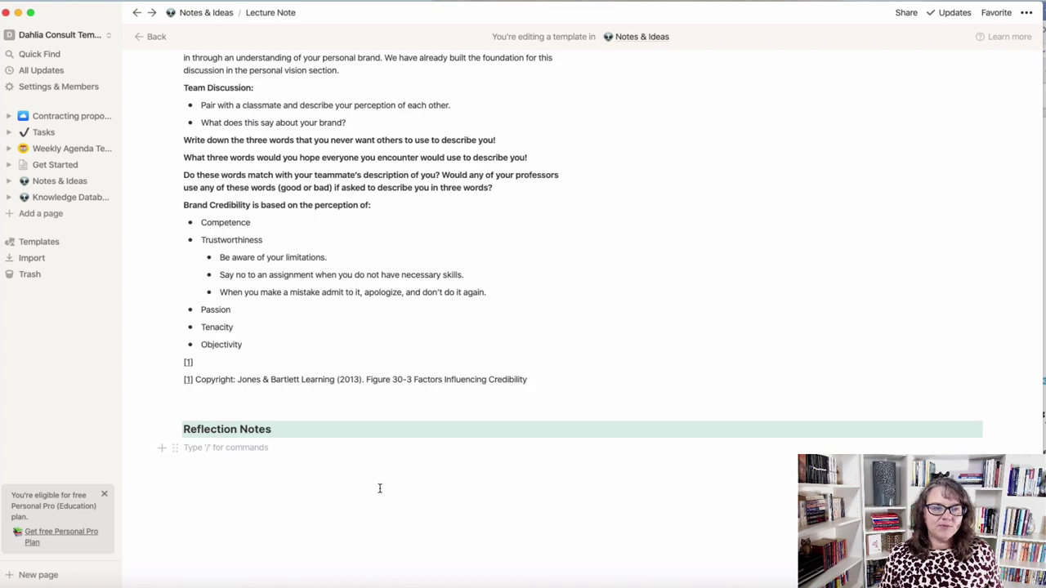
# Review the whole lecture note template from its title and course objectives down to the "Reflection Notes" section
pyautogui.scroll(10, 462, 419)
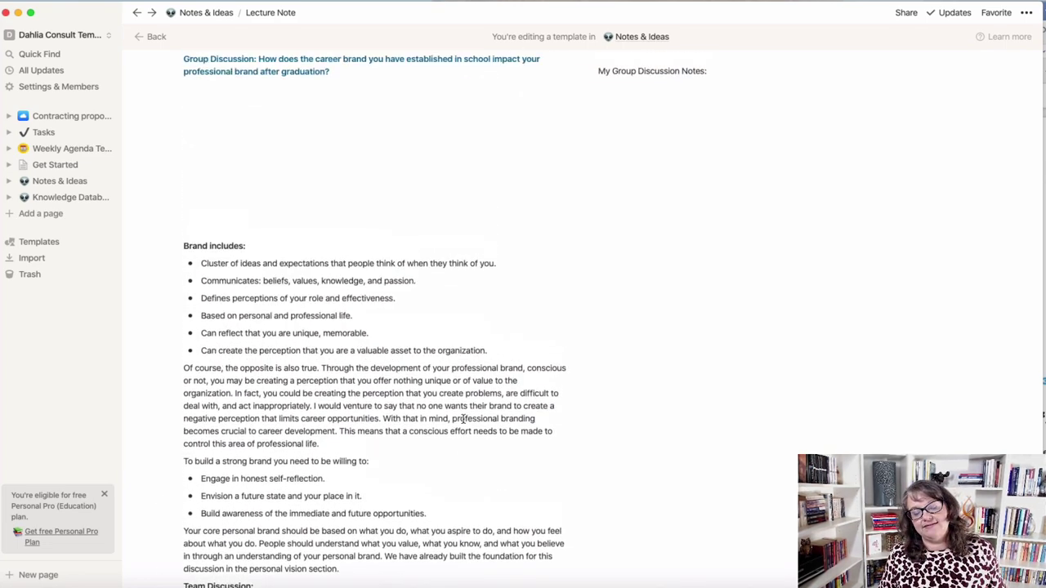
pyautogui.scroll(10, 462, 419)
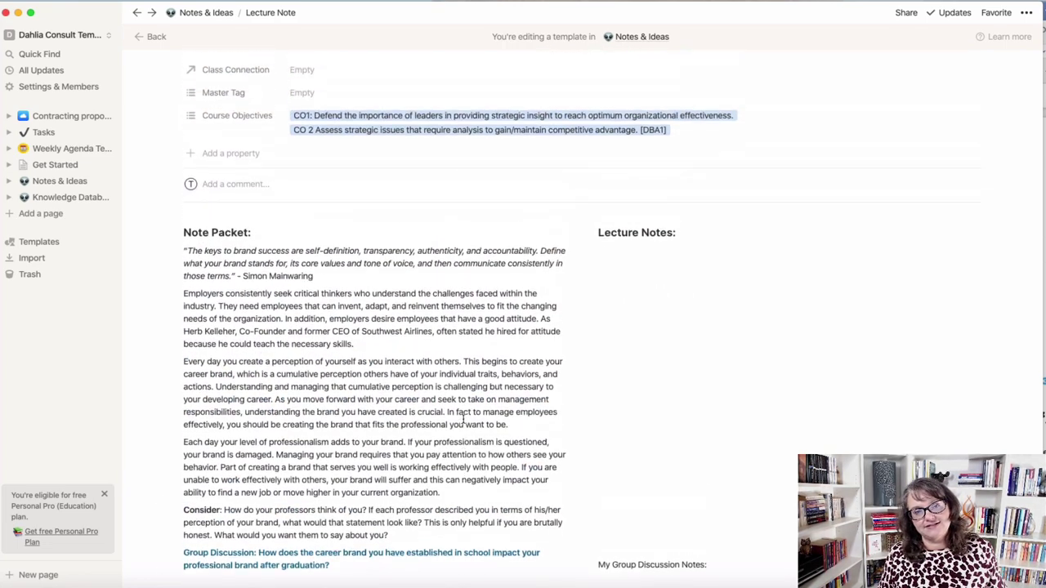
pyautogui.scroll(2, 462, 419)
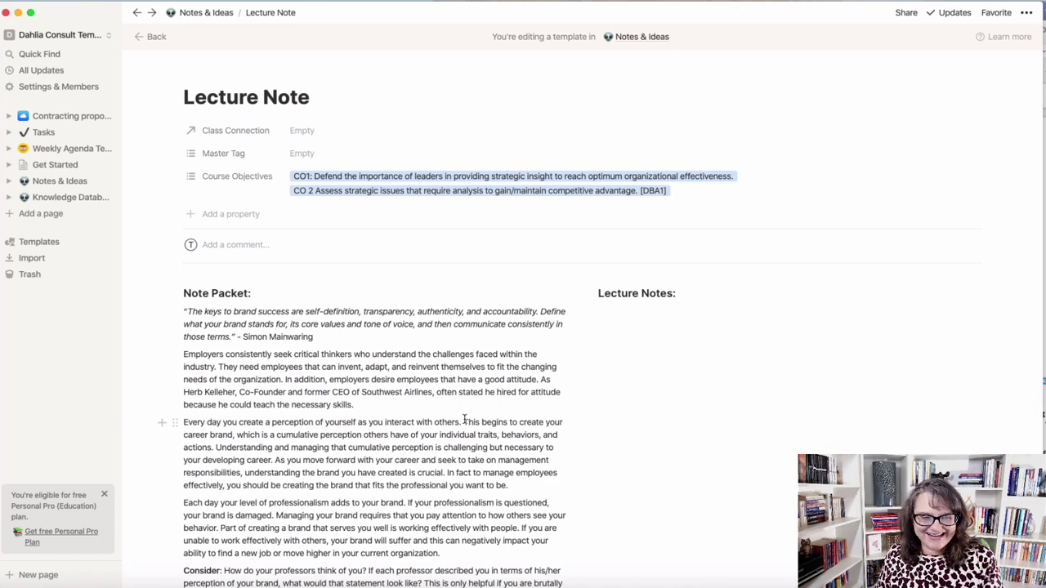
pyautogui.scroll(-20, 463, 419)
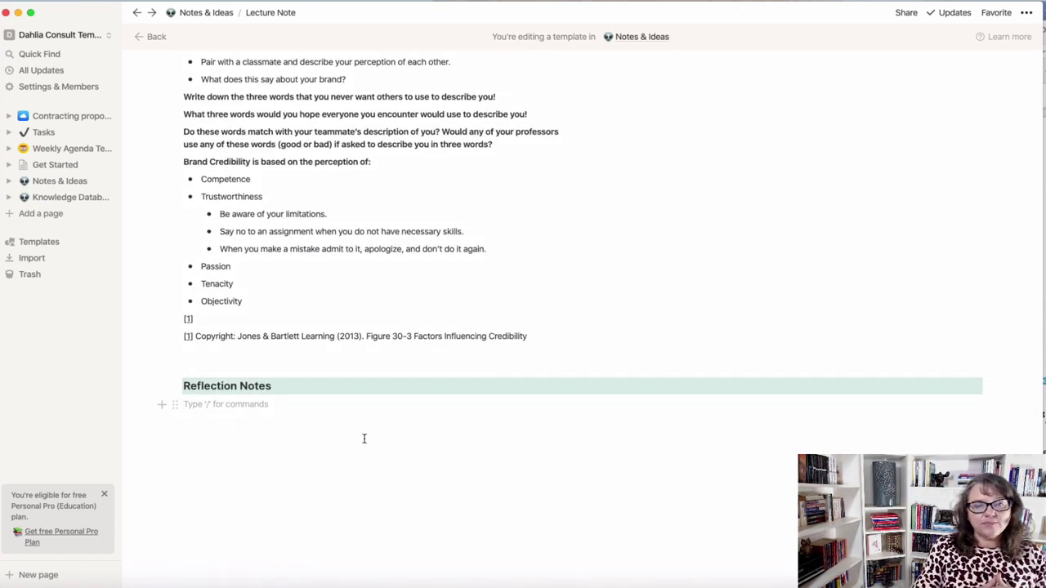
pyautogui.scroll(16, 445, 250)
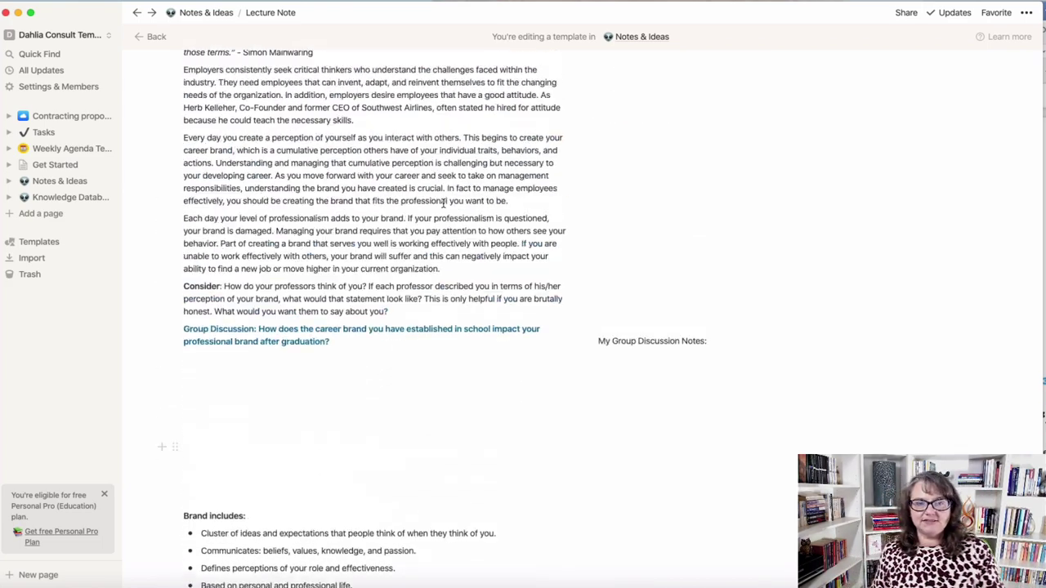
pyautogui.scroll(-15, 443, 204)
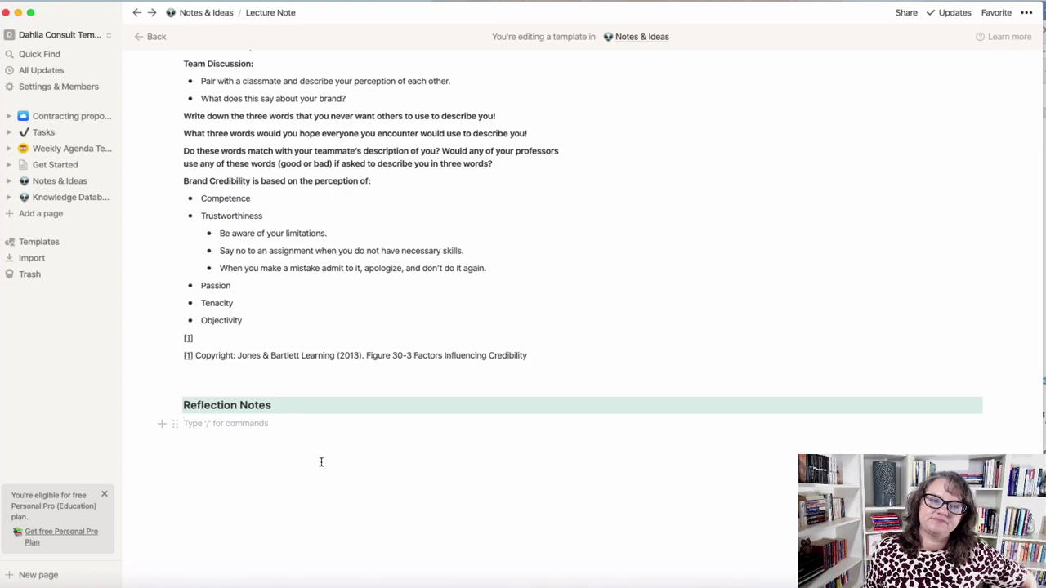
pyautogui.scroll(20, 321, 462)
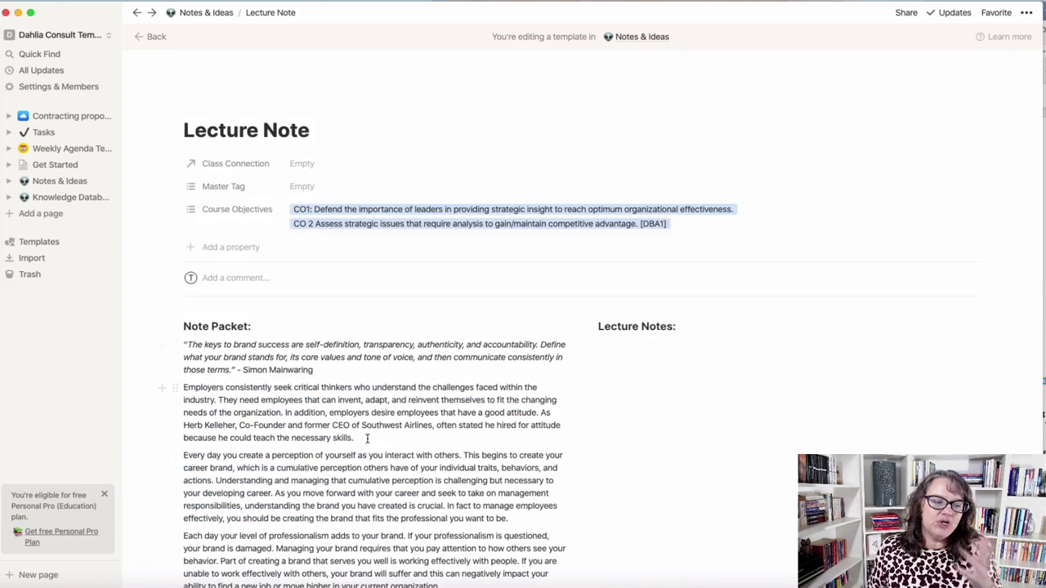
pyautogui.scroll(-20, 367, 442)
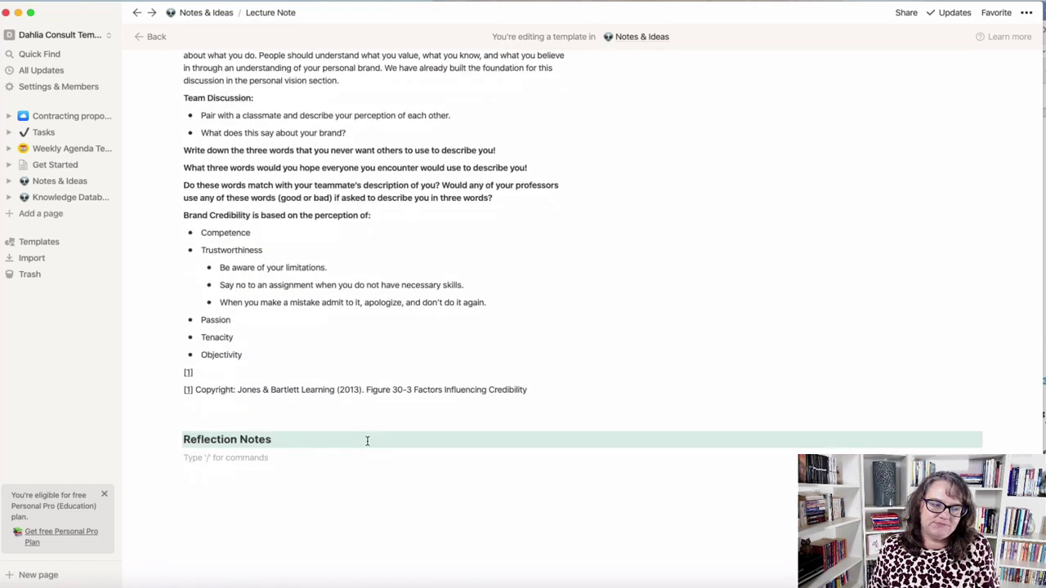
pyautogui.scroll(20, 354, 442)
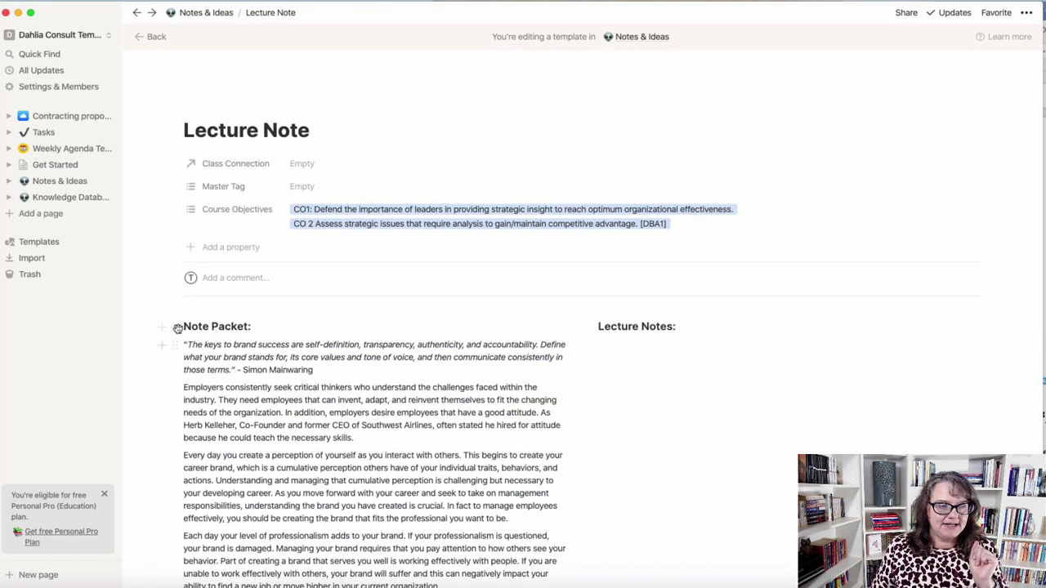
pyautogui.click(175, 327)
pyautogui.moveTo(122, 304)
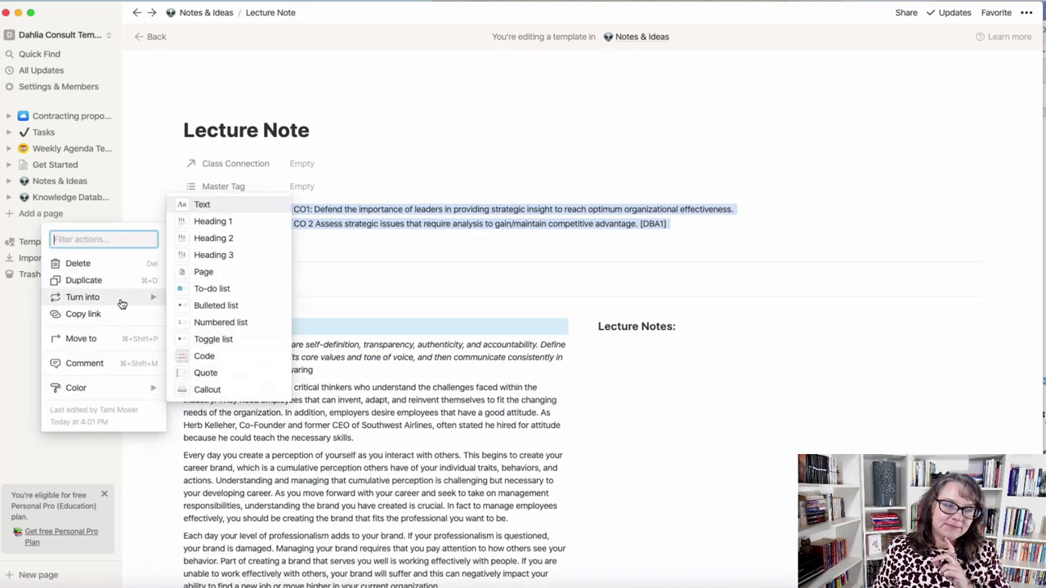
pyautogui.press('Escape')
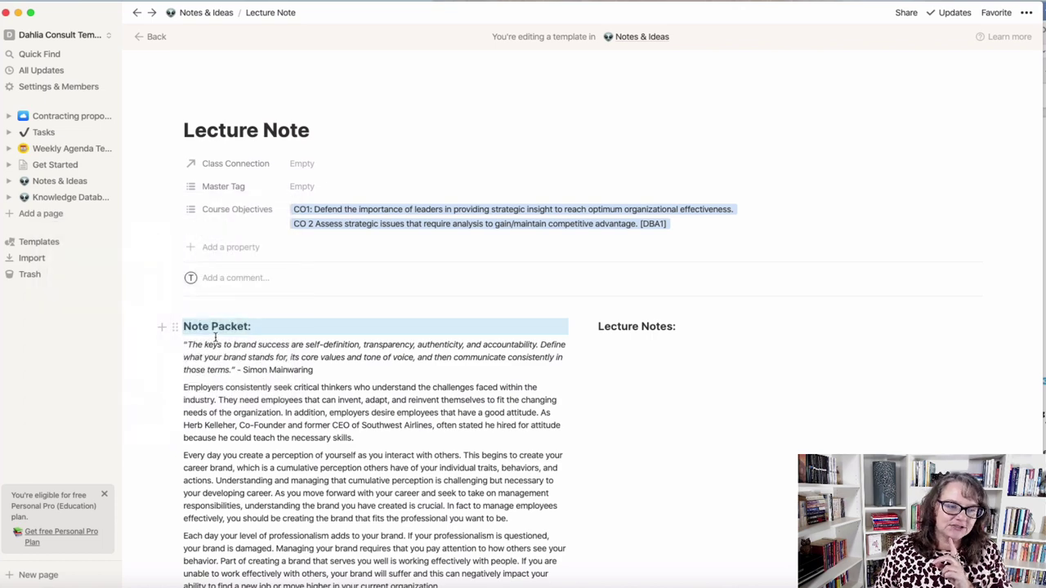
# Turn the "Note Packet:" heading into a toggle list, nest all packet text through the copyright line inside it, and collapse it
pyautogui.click(175, 330)
pyautogui.moveTo(148, 305)
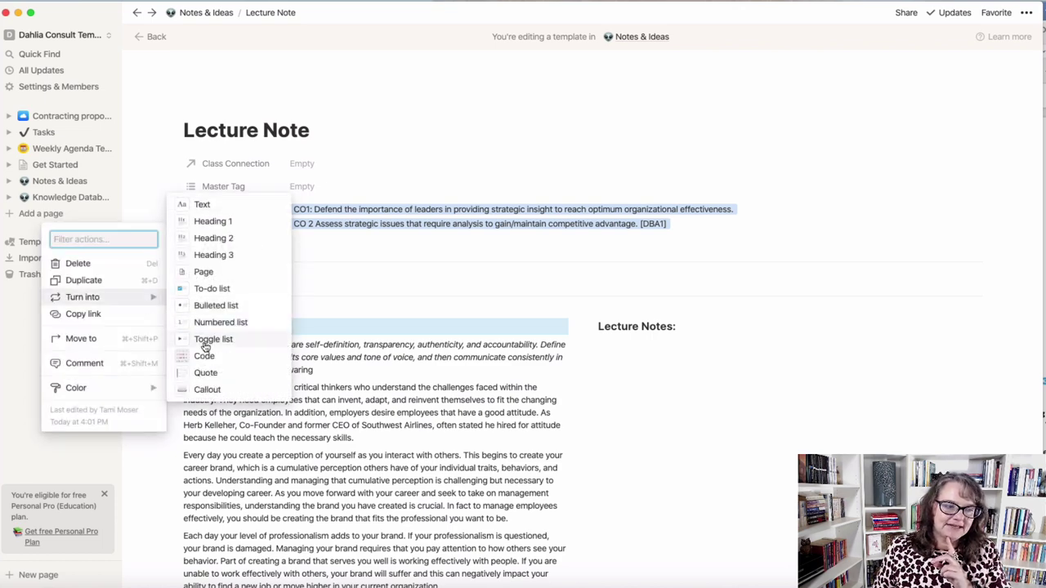
pyautogui.click(206, 340)
pyautogui.scroll(-15, 366, 472)
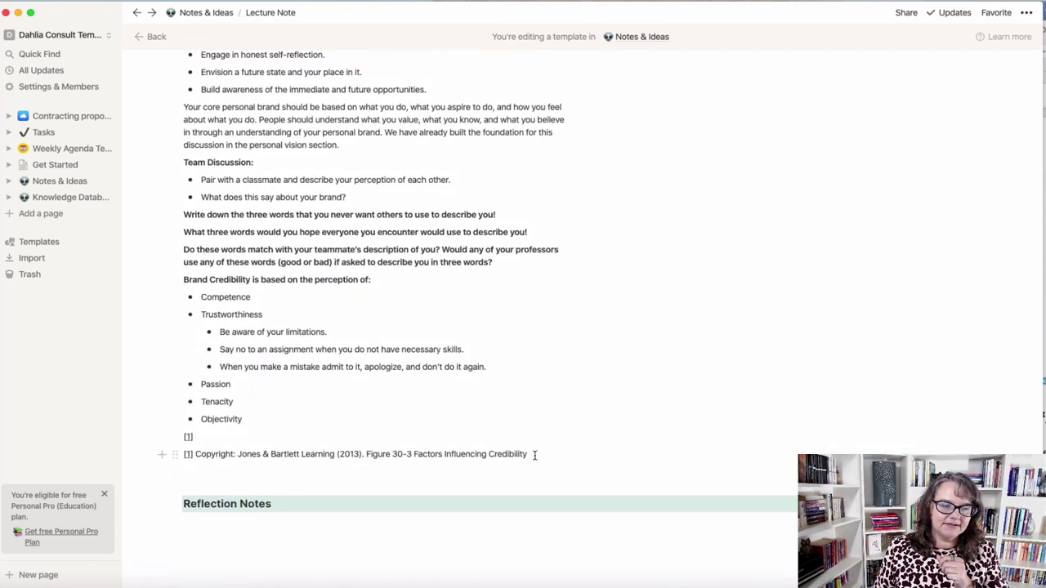
pyautogui.moveTo(534, 455); pyautogui.dragTo(213, 327)
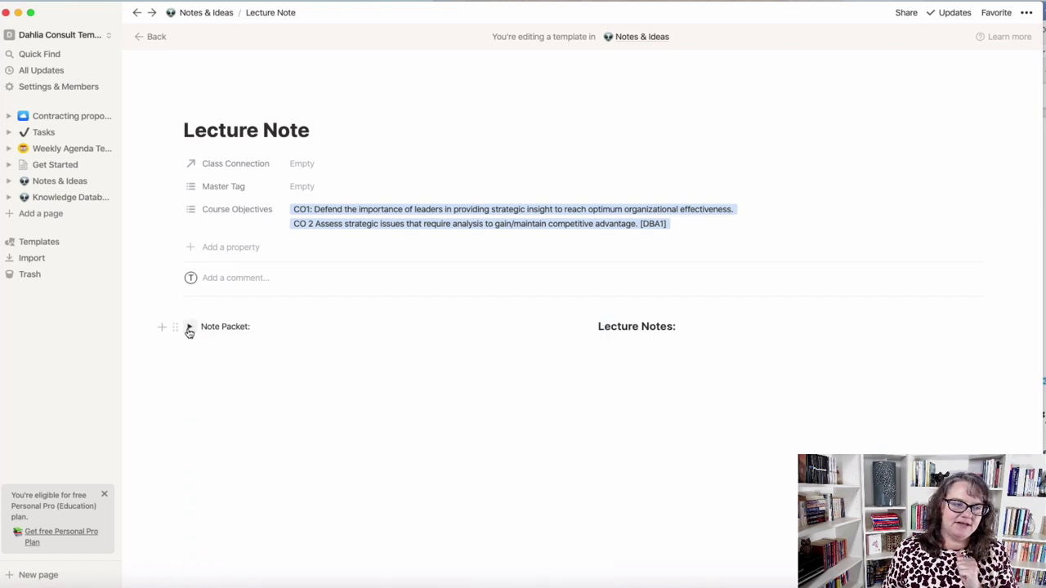
pyautogui.click(189, 328)
pyautogui.click(190, 330)
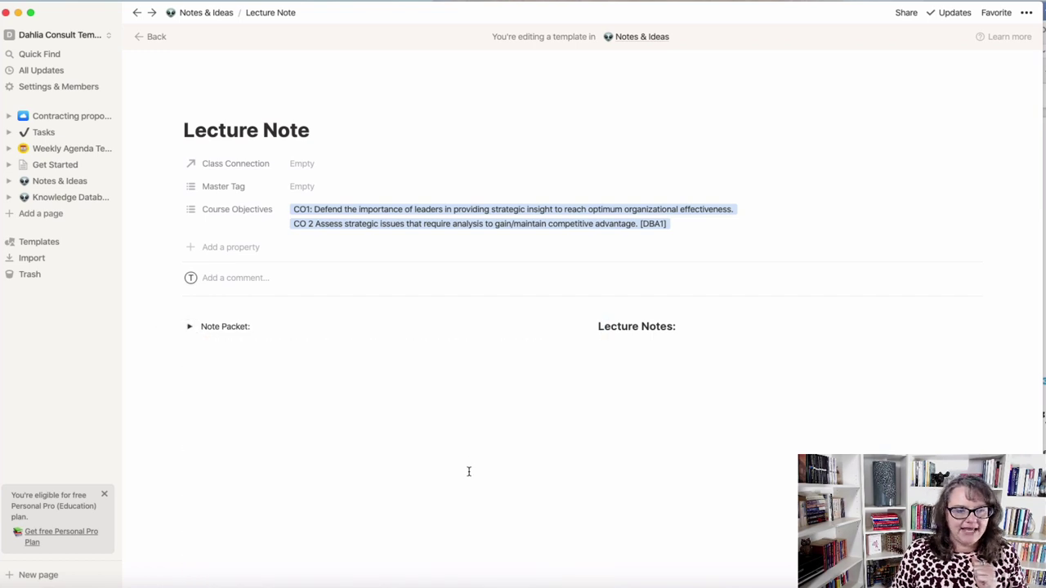
# Turn the "Lecture Notes:" heading into a toggle list
pyautogui.scroll(-10, 469, 470)
pyautogui.scroll(8, 474, 467)
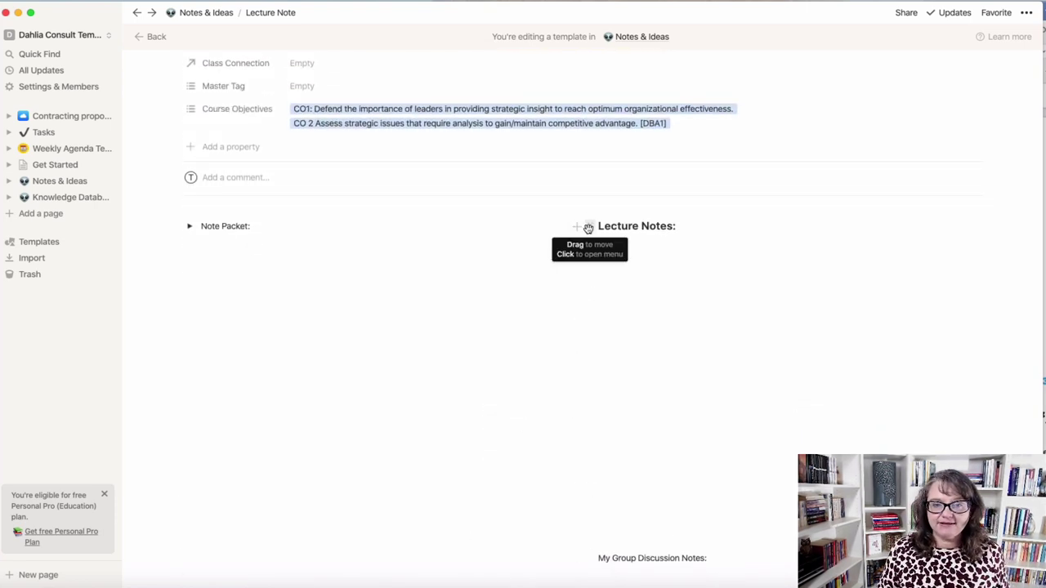
pyautogui.click(589, 228)
pyautogui.moveTo(567, 198)
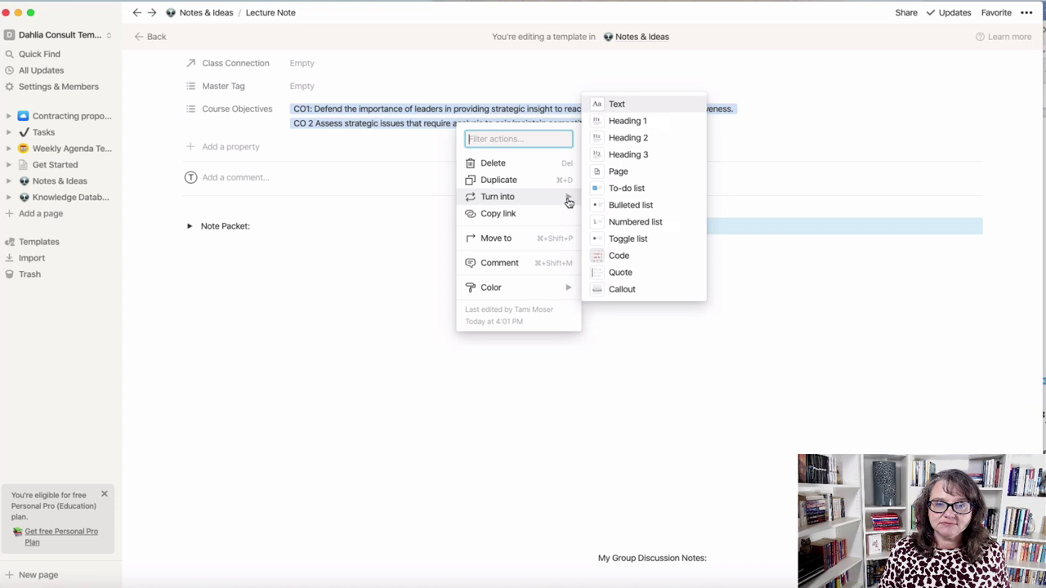
pyautogui.click(623, 239)
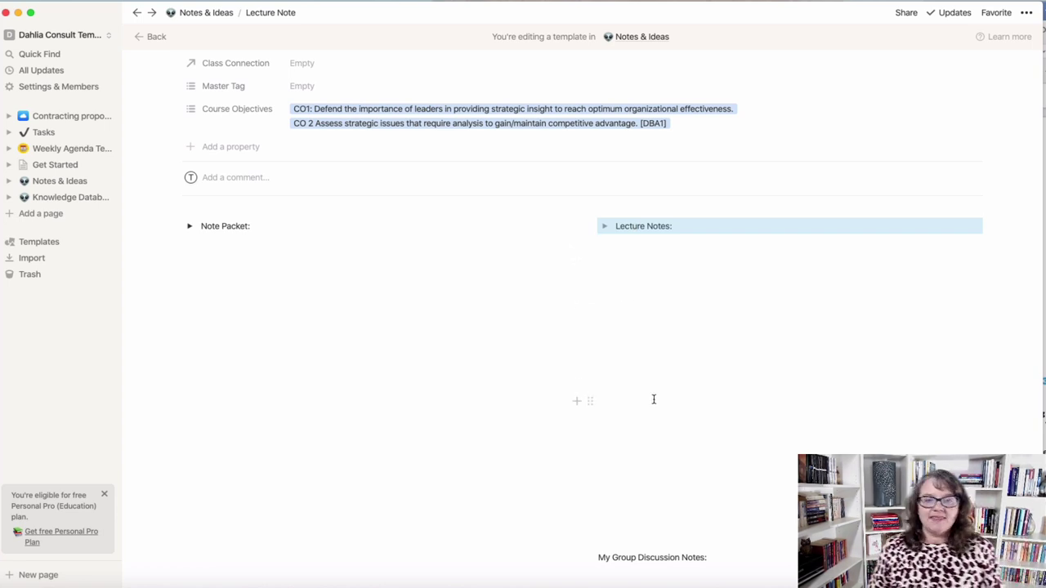
# Move the "My Group Discussion Notes:" line into the "Lecture Notes:" toggle and leave the toggle collapsed
pyautogui.scroll(-5, 711, 474)
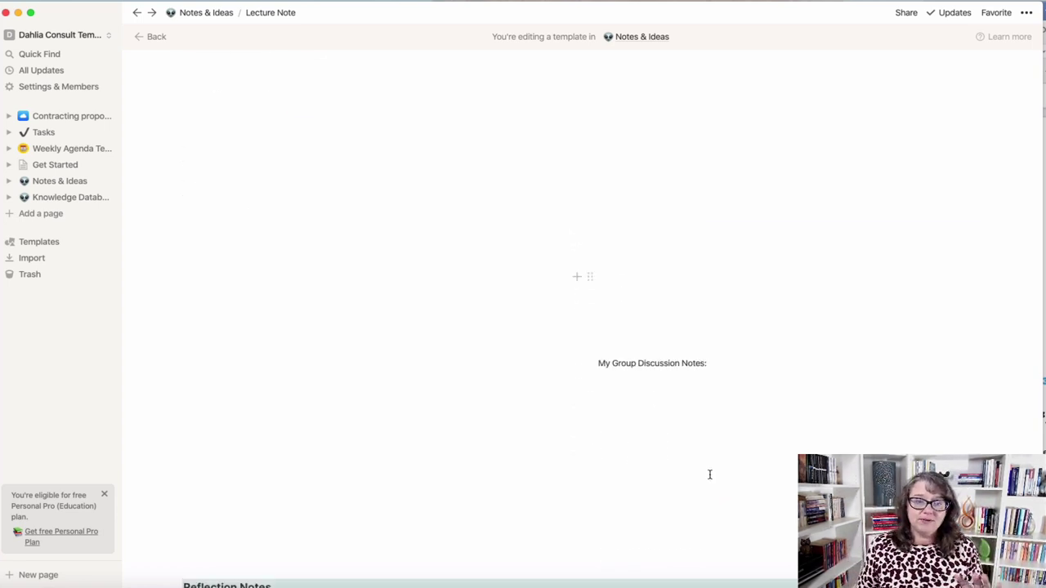
pyautogui.scroll(3, 676, 411)
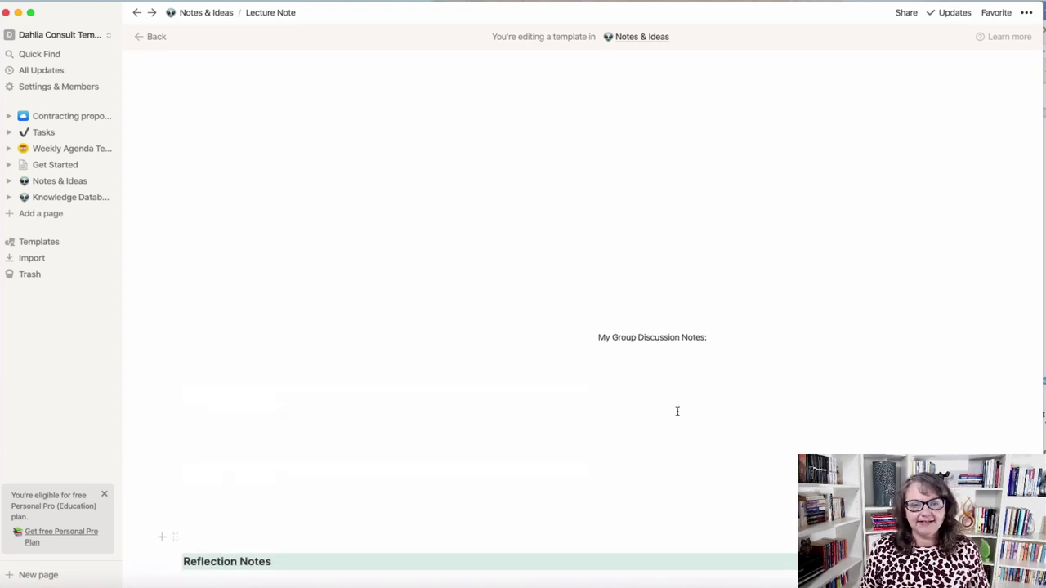
pyautogui.moveTo(590, 340); pyautogui.dragTo(605, 191)
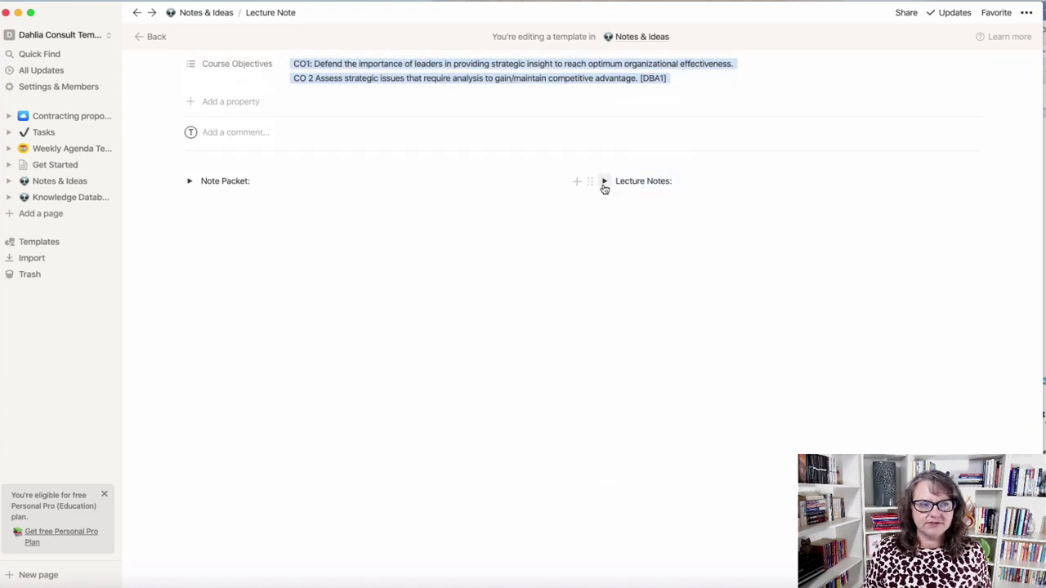
pyautogui.click(604, 182)
pyautogui.click(604, 181)
# Try to move the "Reflection Notes" heading up to just below the two collapsed toggles
pyautogui.scroll(-5, 614, 267)
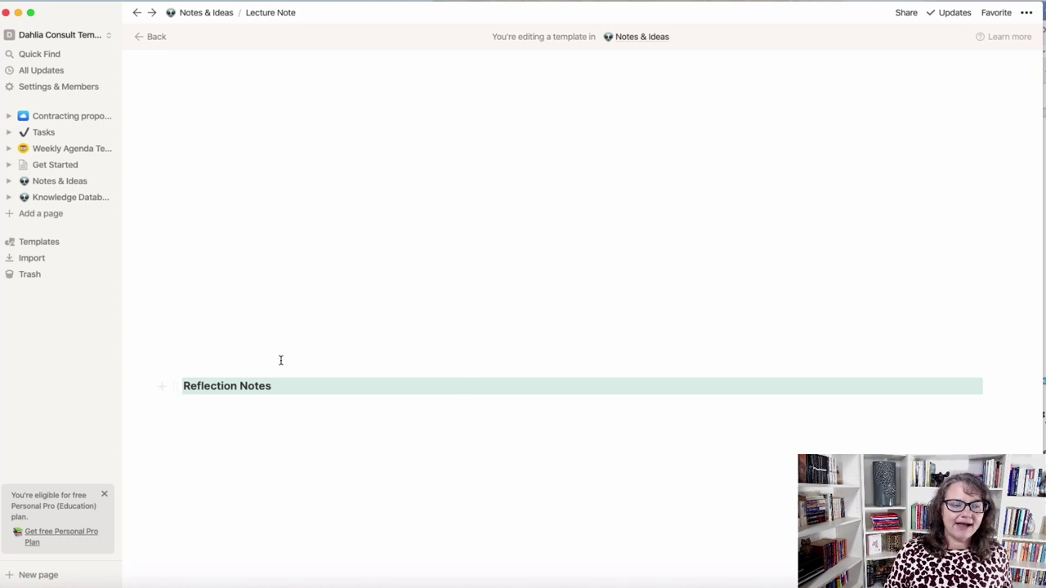
pyautogui.moveTo(170, 390); pyautogui.dragTo(192, 155)
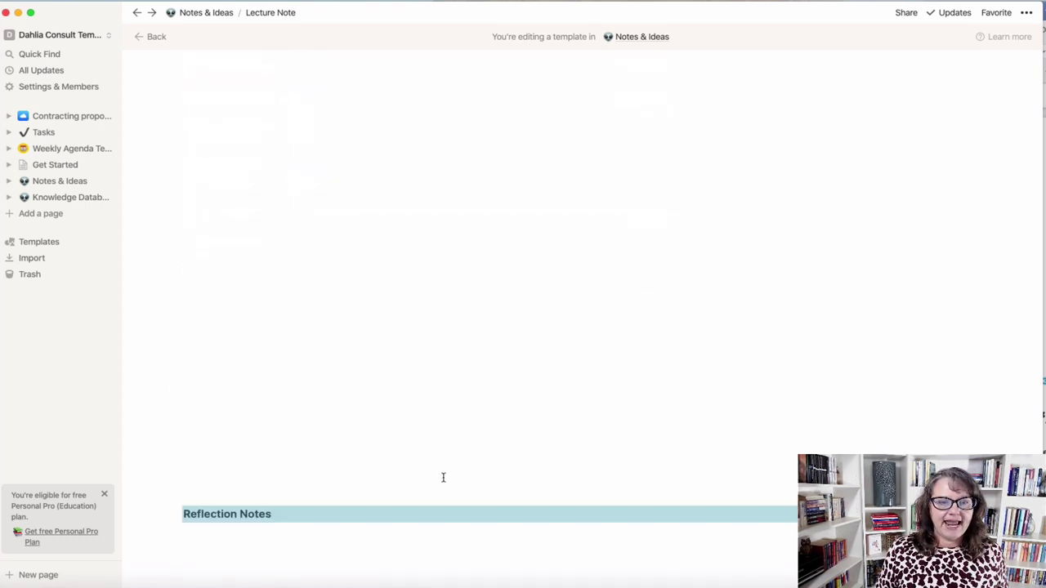
pyautogui.click(273, 415)
pyautogui.press('Up')
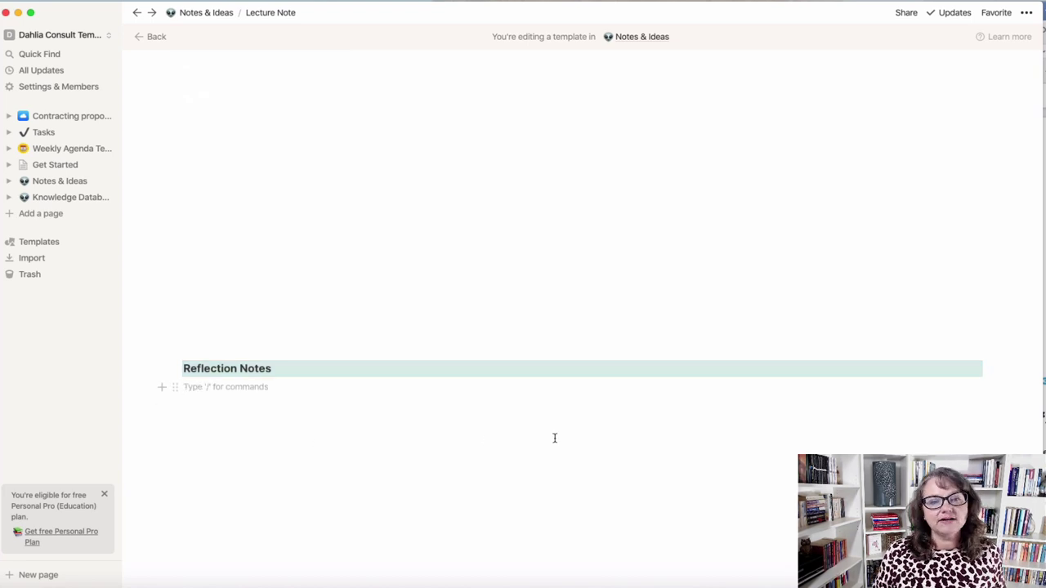
# Expand and collapse the "Lecture Notes:" toggle to check its contents
pyautogui.scroll(5, 555, 437)
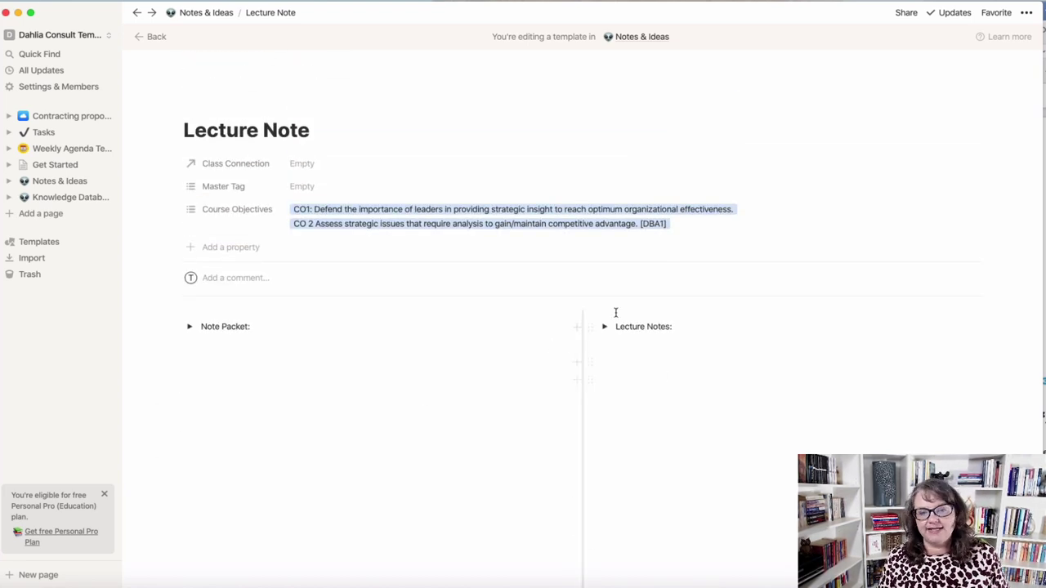
pyautogui.click(603, 328)
pyautogui.click(602, 329)
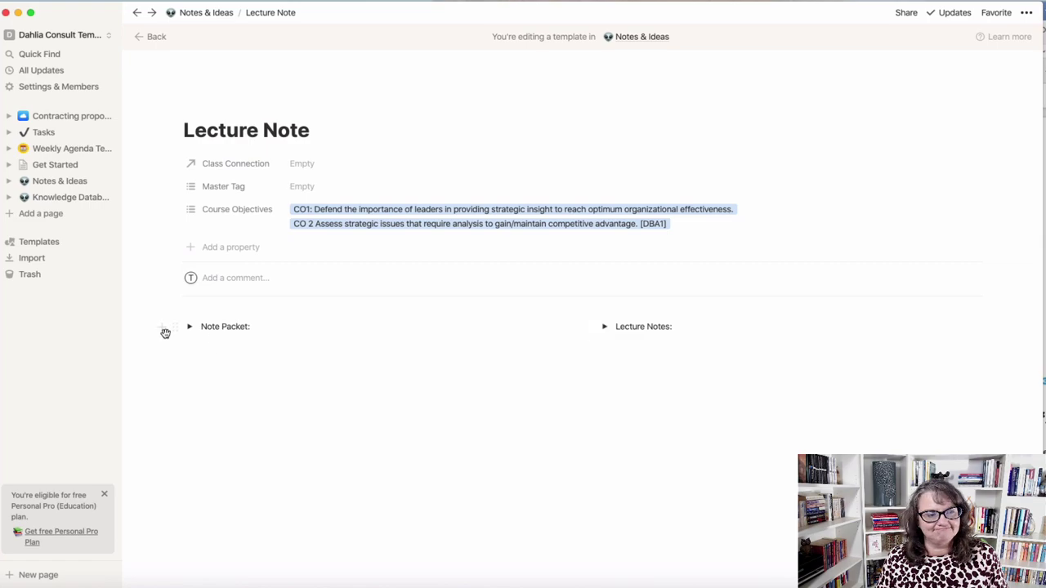
# Expand the "Note Packet:" toggle and colour the "Team Discussion:" line and its two bullet points blue
pyautogui.click(191, 329)
pyautogui.scroll(-10, 474, 453)
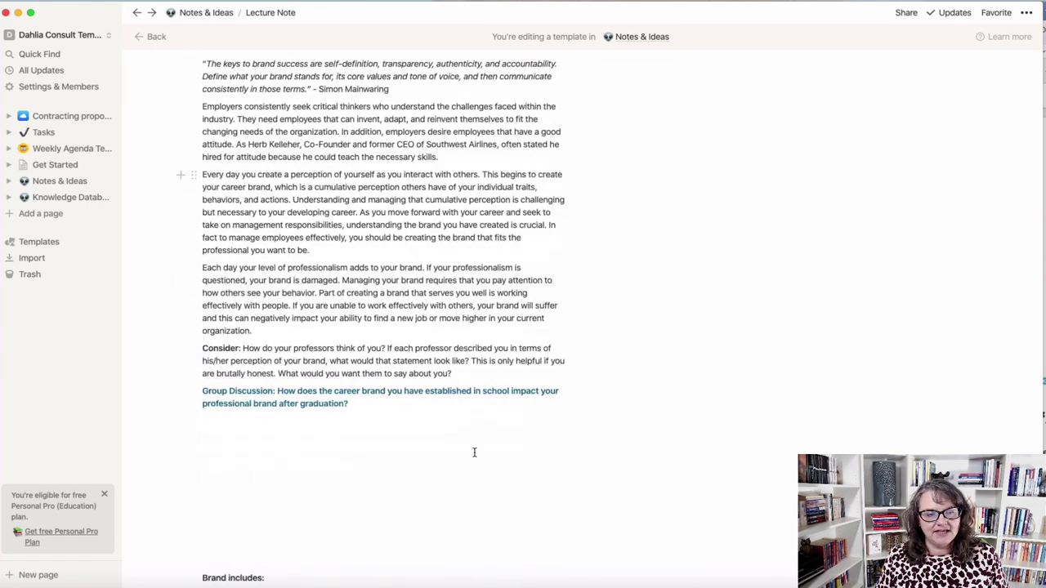
pyautogui.scroll(-5, 474, 453)
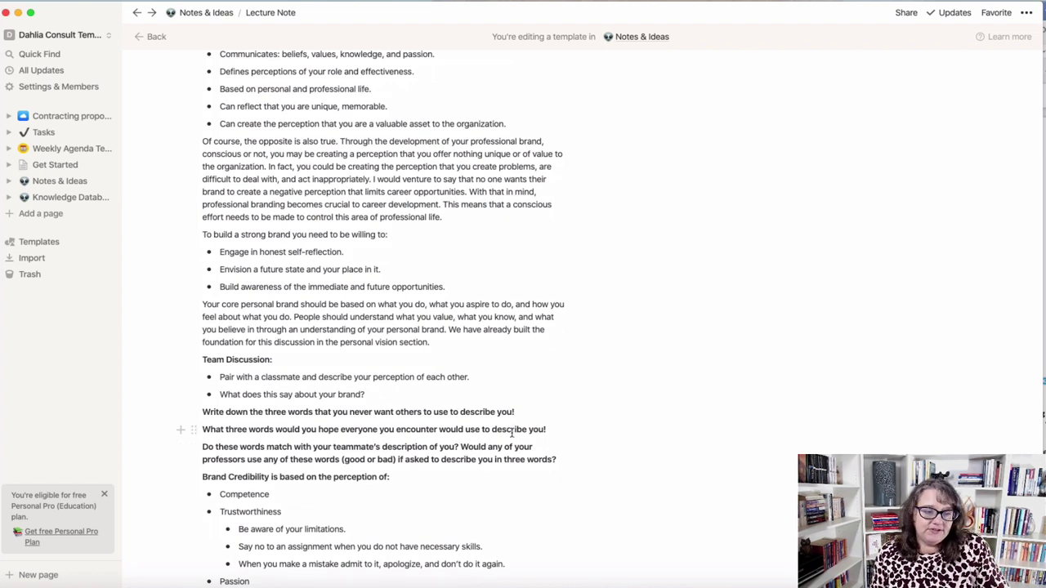
pyautogui.moveTo(204, 360); pyautogui.dragTo(375, 395)
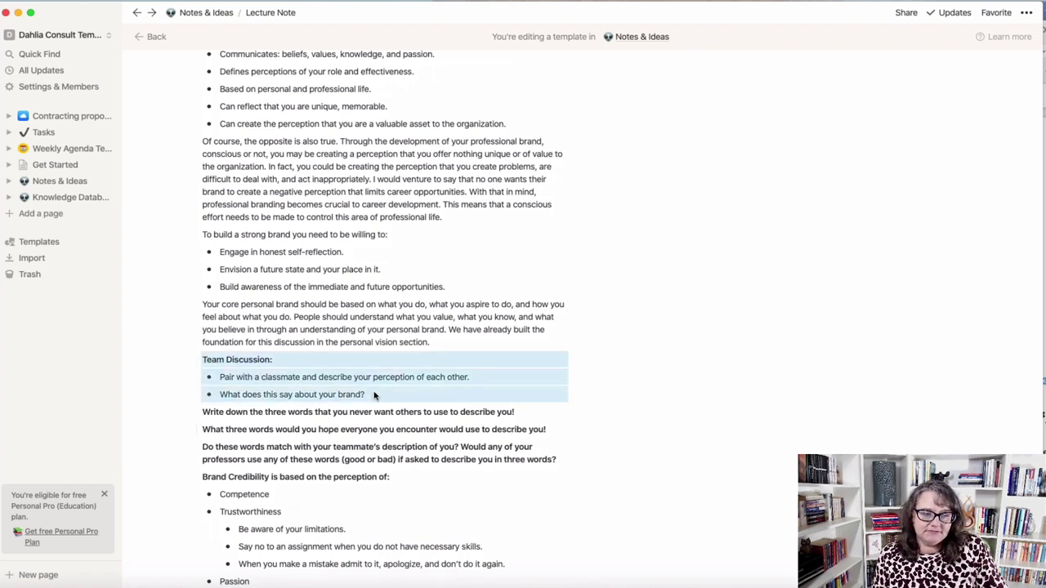
pyautogui.click(193, 361)
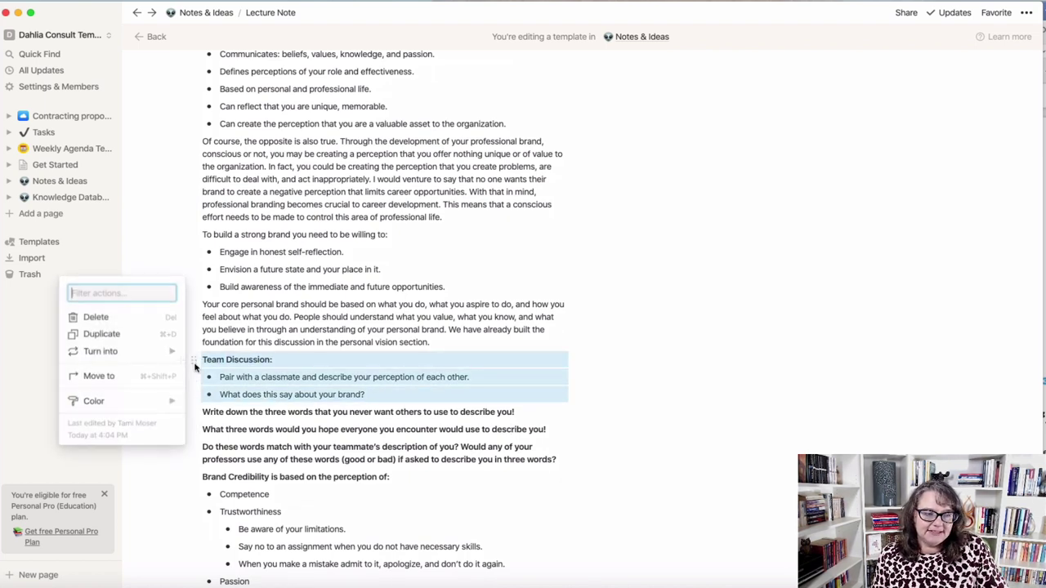
pyautogui.moveTo(163, 399)
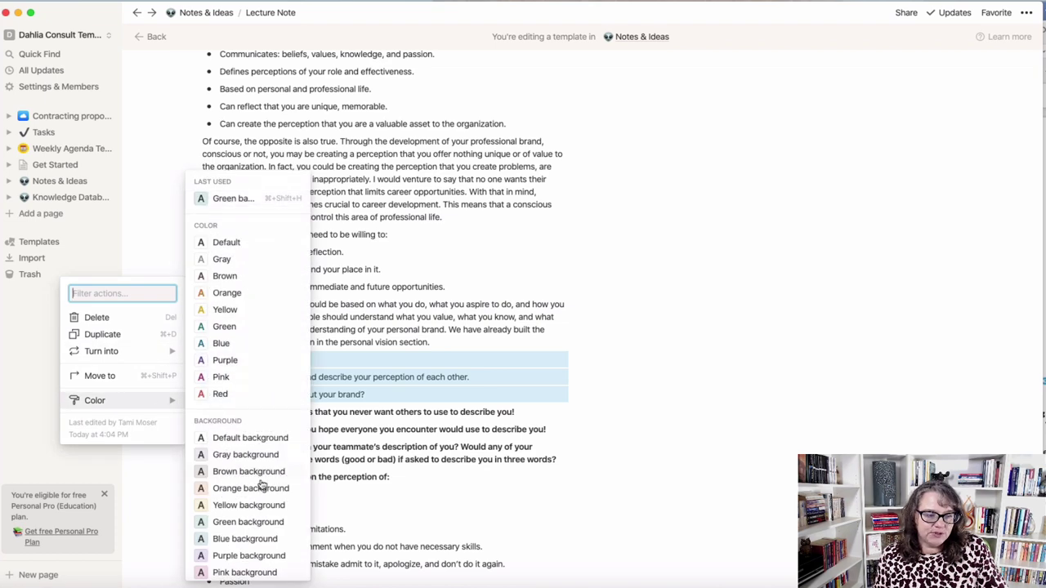
pyautogui.click(221, 350)
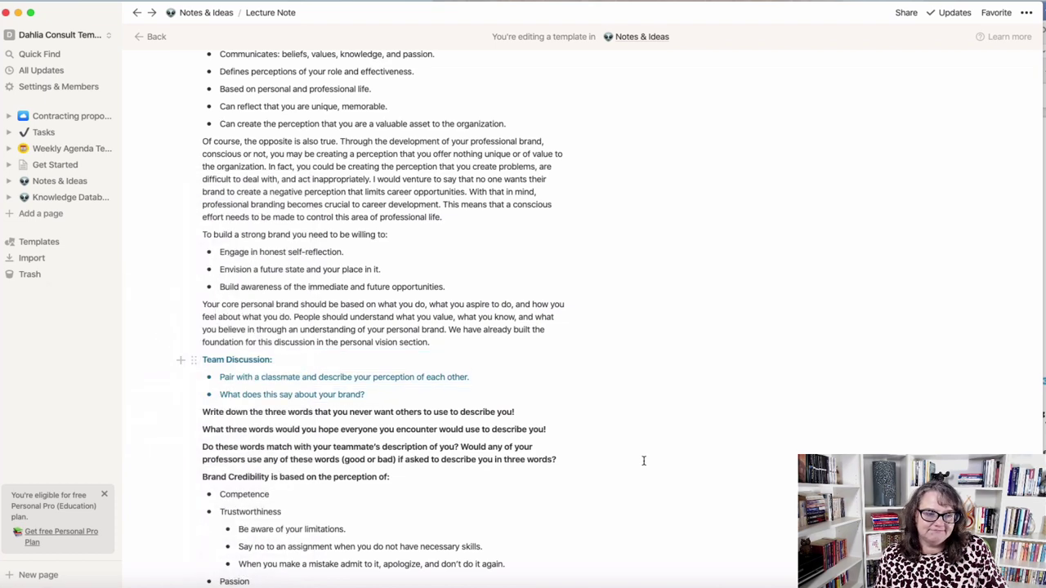
# Look through the Lecture Note template from its properties down to the "Reflection Notes" heading
pyautogui.scroll(3, 645, 460)
pyautogui.scroll(-5, 414, 466)
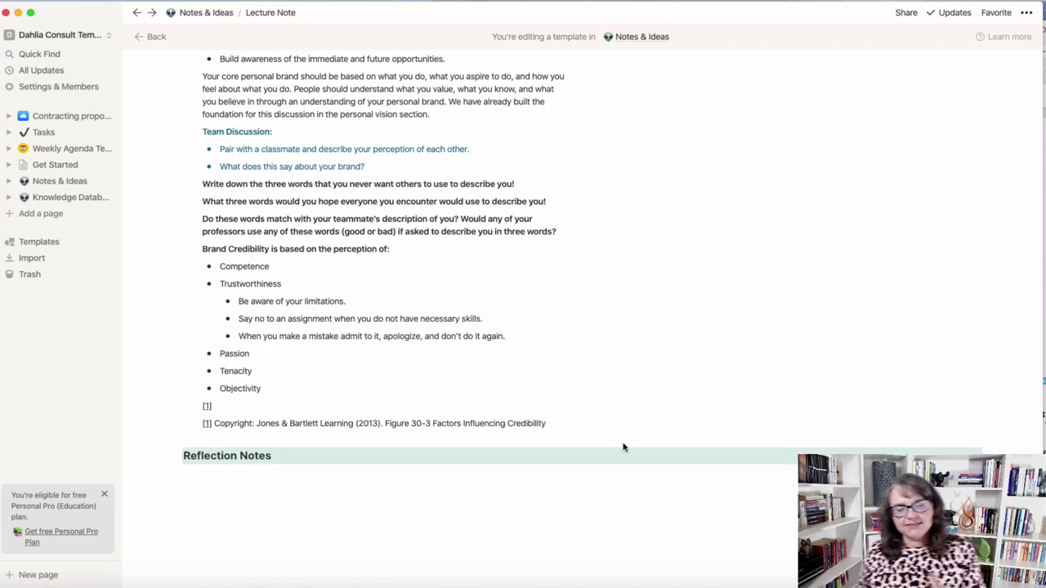
pyautogui.scroll(-2, 623, 447)
pyautogui.scroll(15, 623, 447)
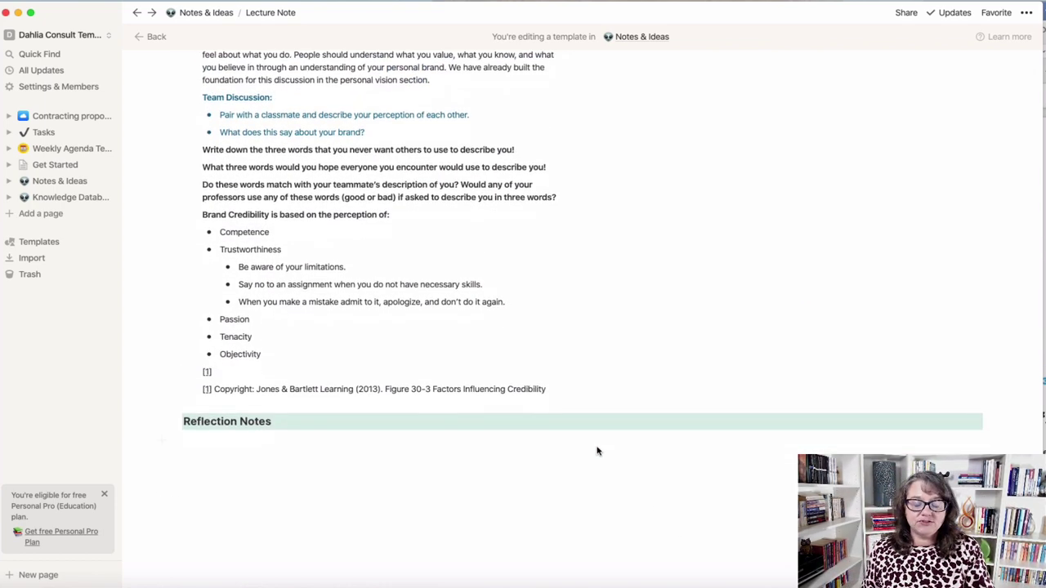
pyautogui.scroll(2, 458, 434)
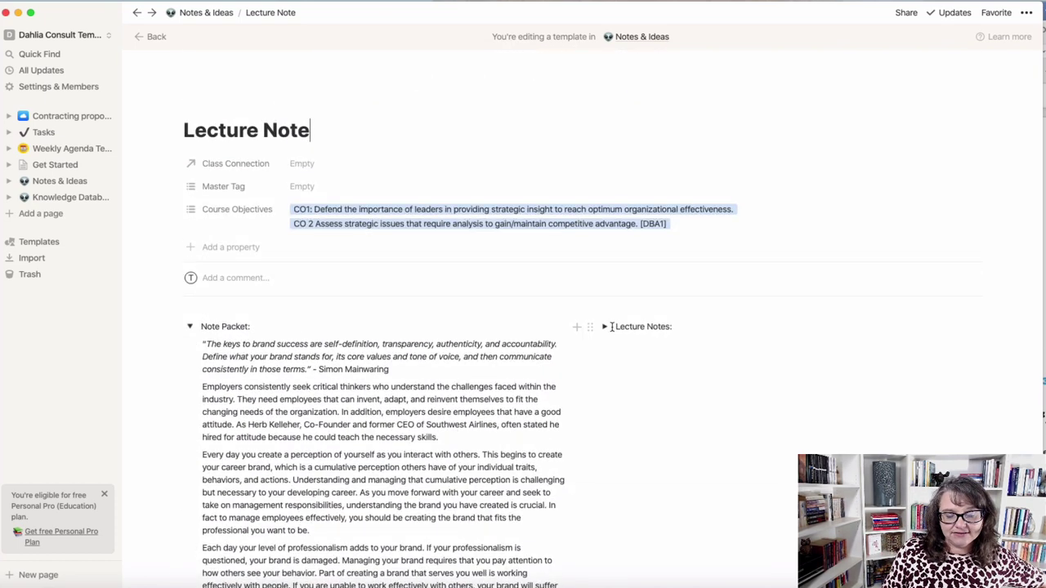
pyautogui.scroll(-15, 315, 282)
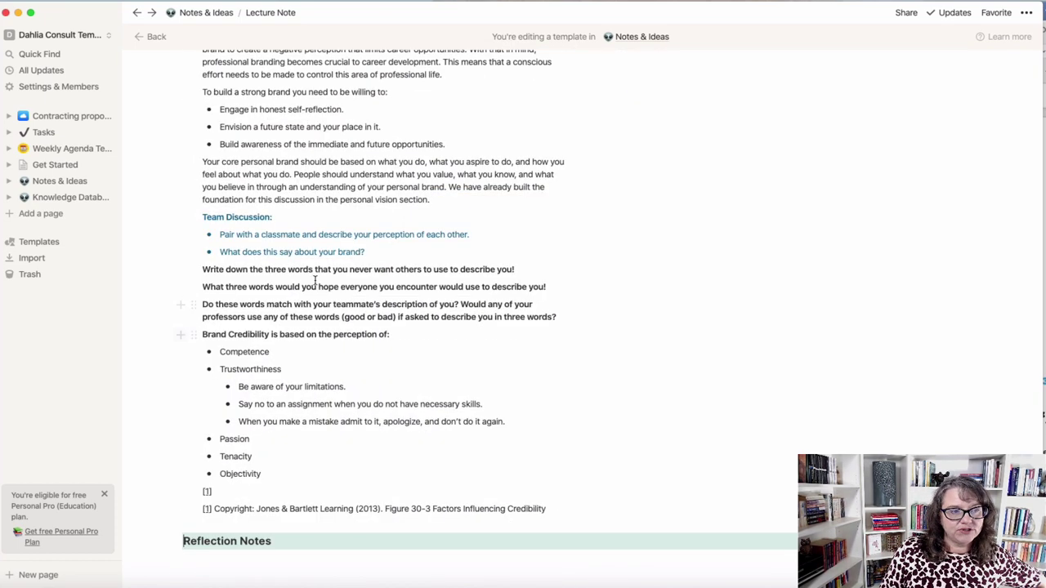
pyautogui.scroll(15, 315, 282)
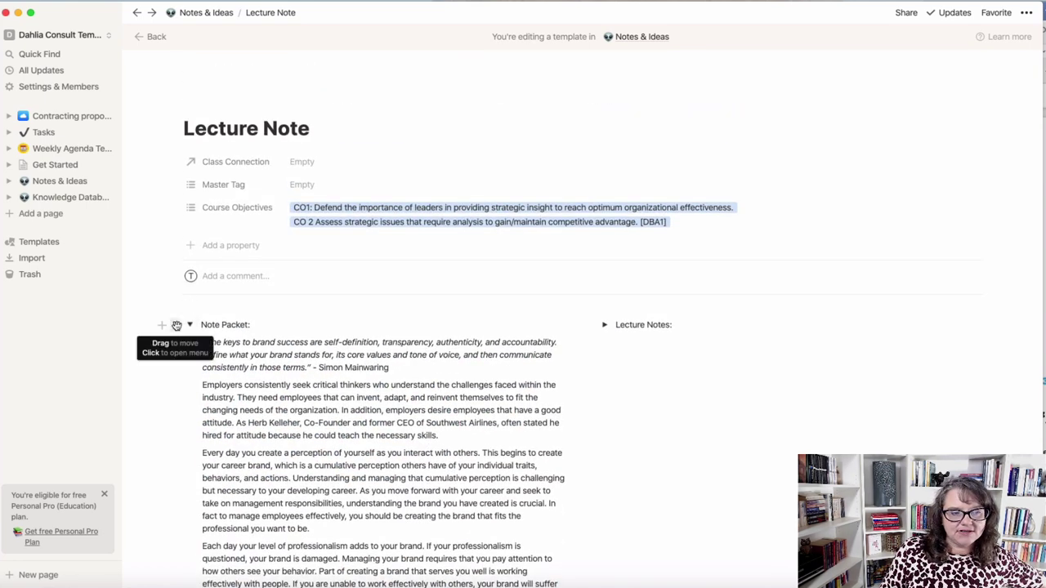
# Delete the "Reflection Notes" heading below the note packet
pyautogui.moveTo(174, 325); pyautogui.dragTo(361, 353)
pyautogui.scroll(-15, 360, 353)
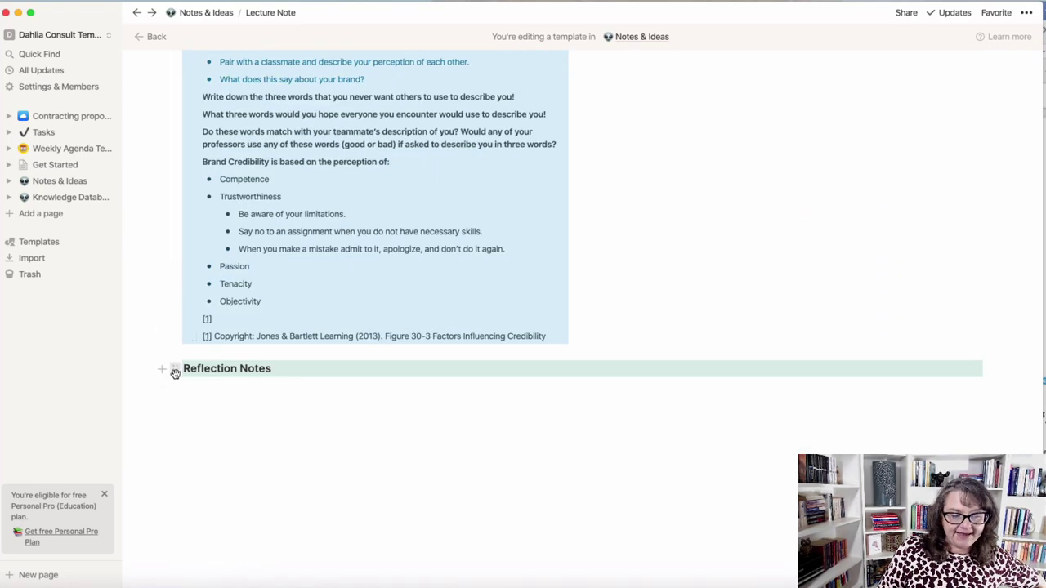
pyautogui.click(174, 369)
pyautogui.click(77, 306)
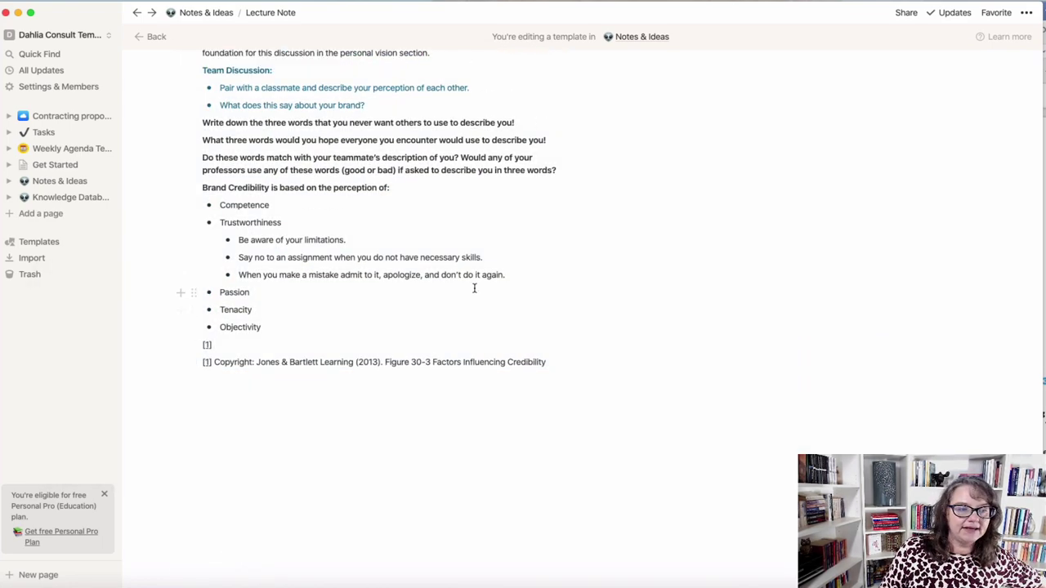
# Try to move the expanded "Note Packet:" toggle and the copyright line at its end
pyautogui.scroll(15, 474, 287)
pyautogui.moveTo(175, 327); pyautogui.dragTo(204, 241)
pyautogui.scroll(-10, 219, 244)
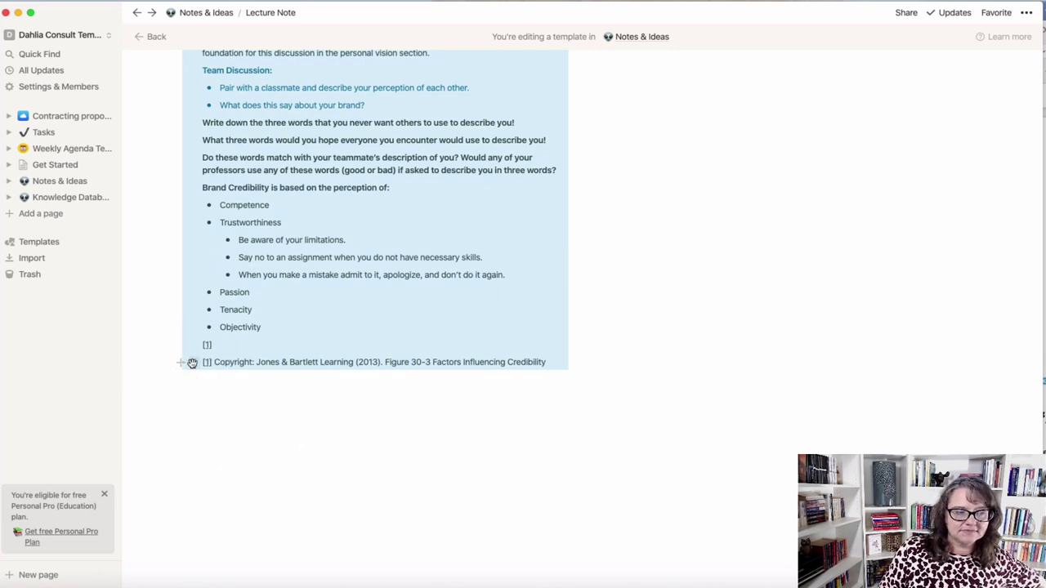
pyautogui.moveTo(191, 362); pyautogui.dragTo(207, 344)
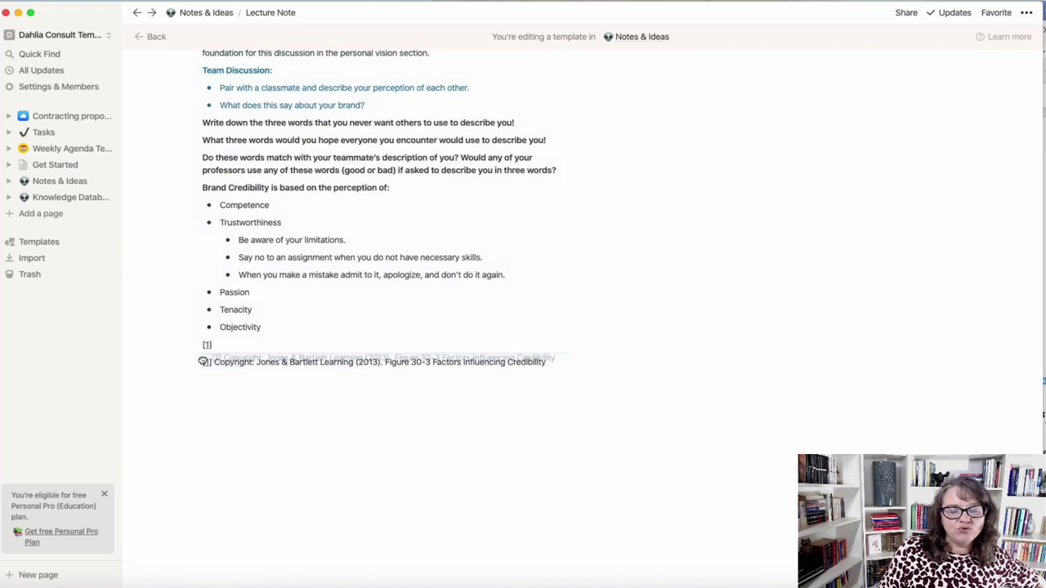
pyautogui.scroll(15, 628, 275)
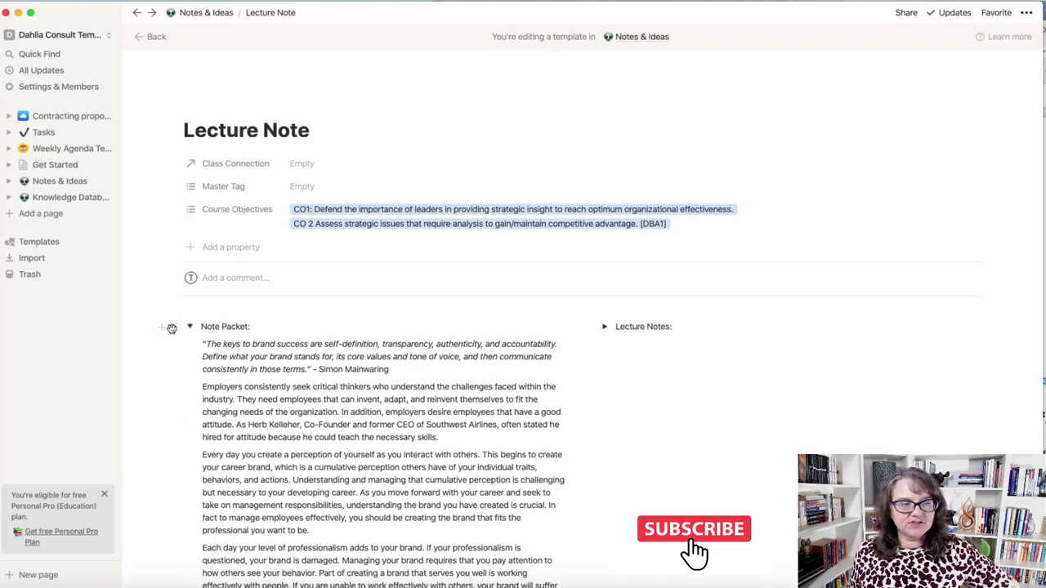
# Add a text property named "Master Tag" to the Lecture Note template
pyautogui.scroll(-15, 201, 310)
pyautogui.scroll(2, 575, 327)
pyautogui.scroll(15, 576, 328)
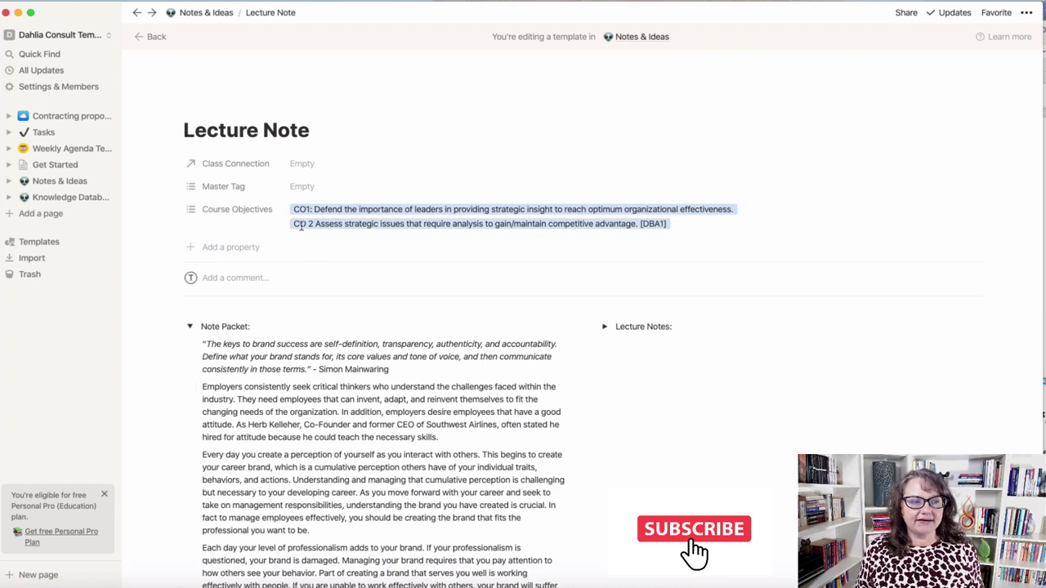
pyautogui.click(222, 254)
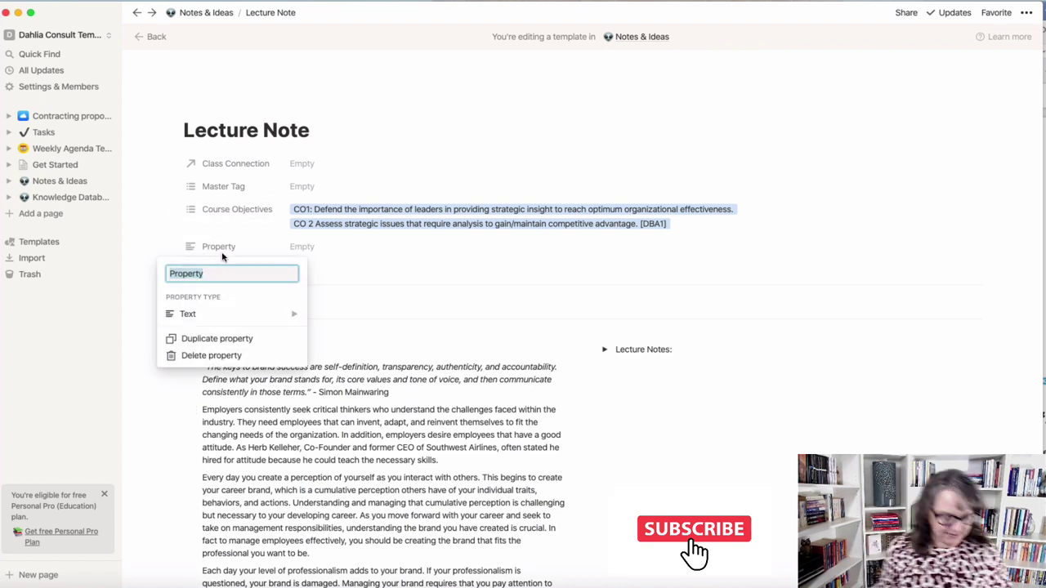
pyautogui.write('Master T')
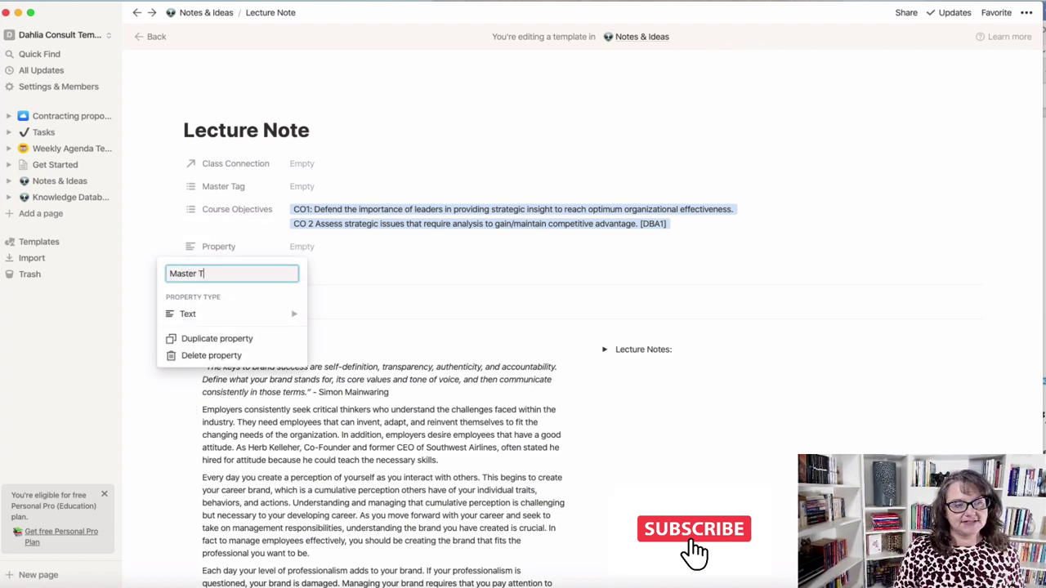
pyautogui.write('ag')
pyautogui.press('Return')
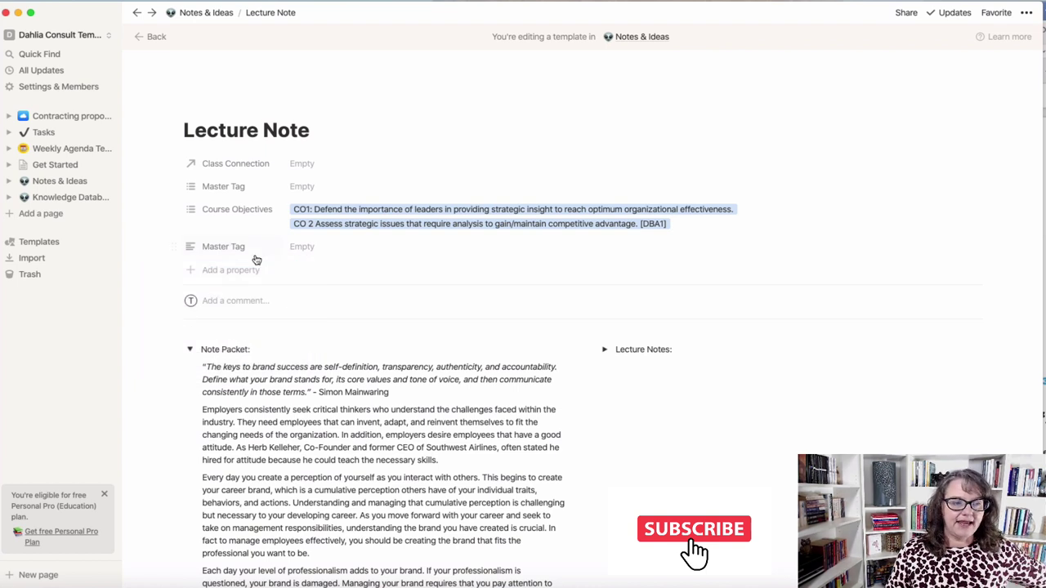
# Try to turn the new "Master Tag" text property into a relation, searching for a database named "Master Tag"
pyautogui.click(248, 250)
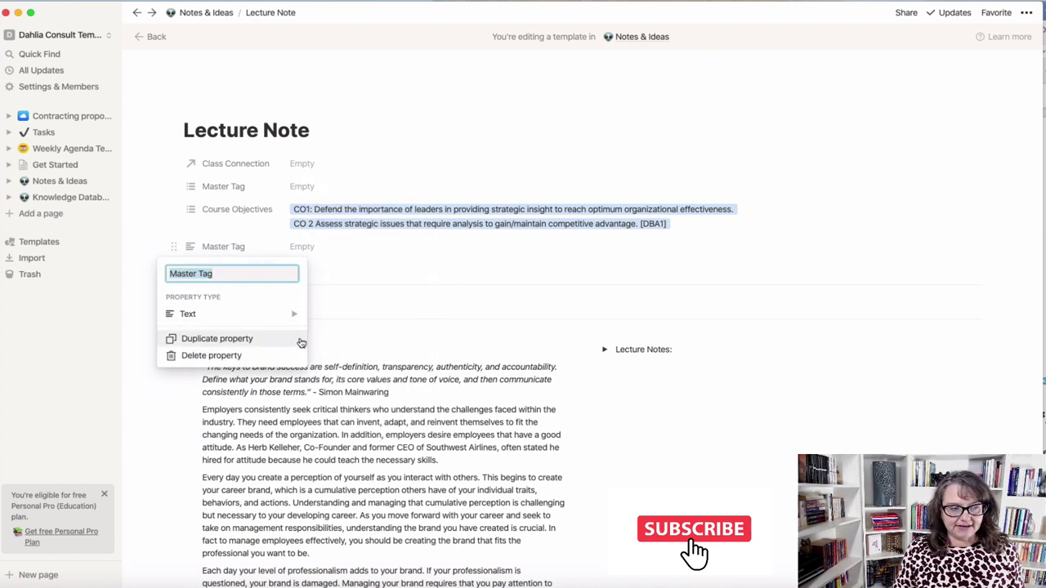
pyautogui.moveTo(289, 318)
pyautogui.click(334, 438)
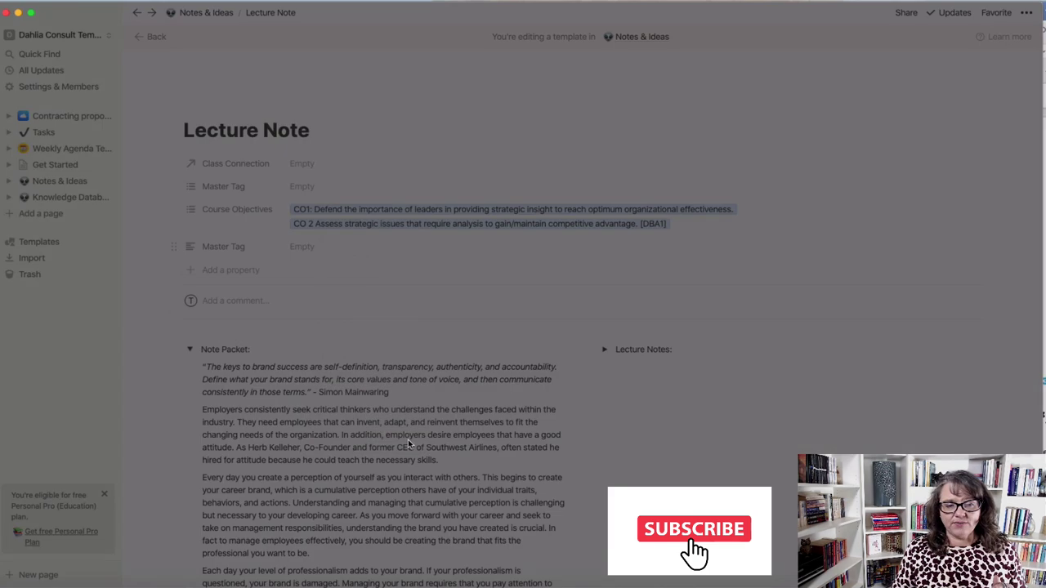
pyautogui.click(497, 300)
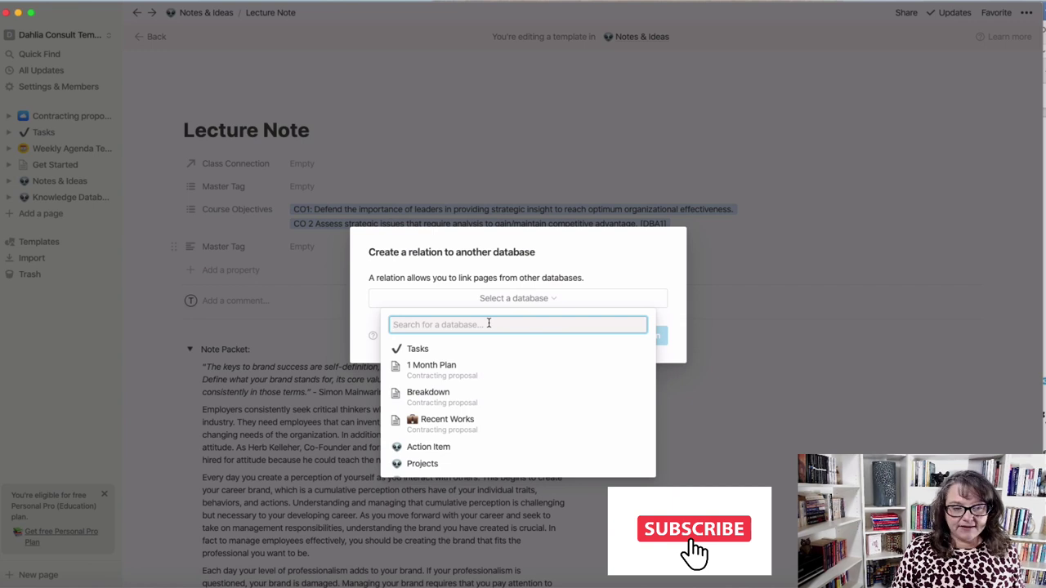
pyautogui.write('Master Tag')
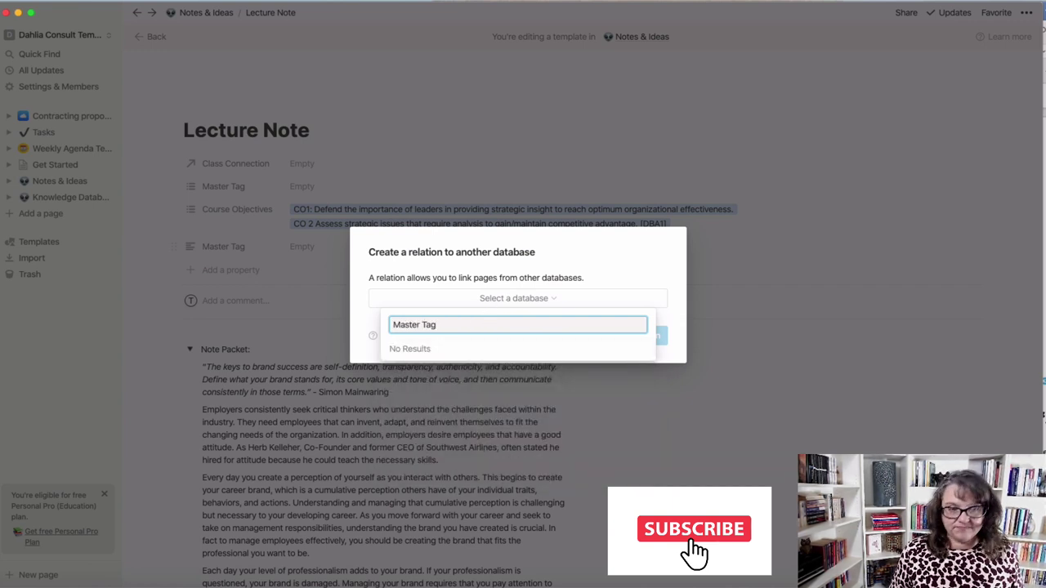
pyautogui.click(474, 342)
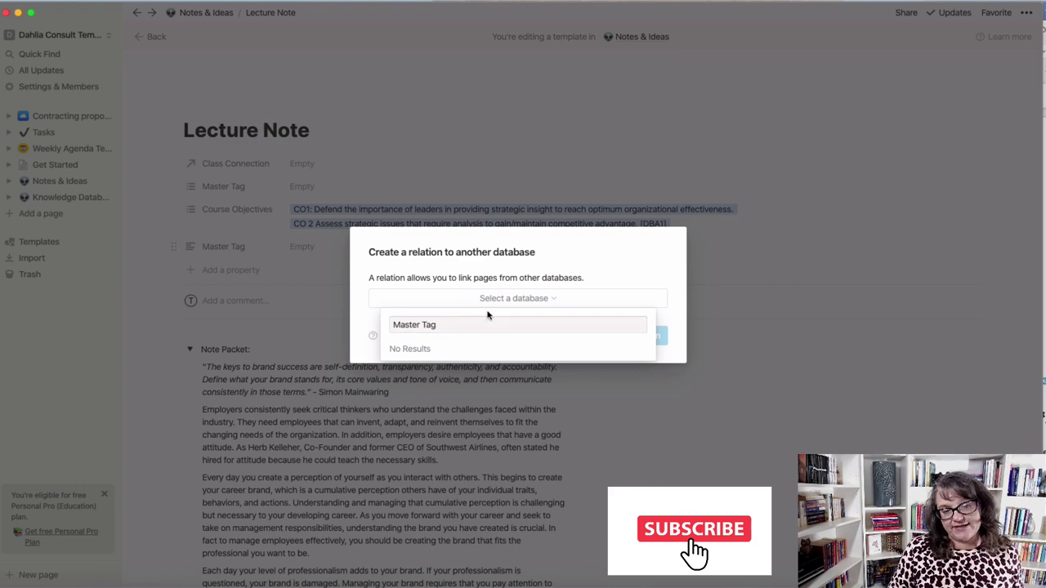
pyautogui.click(623, 258)
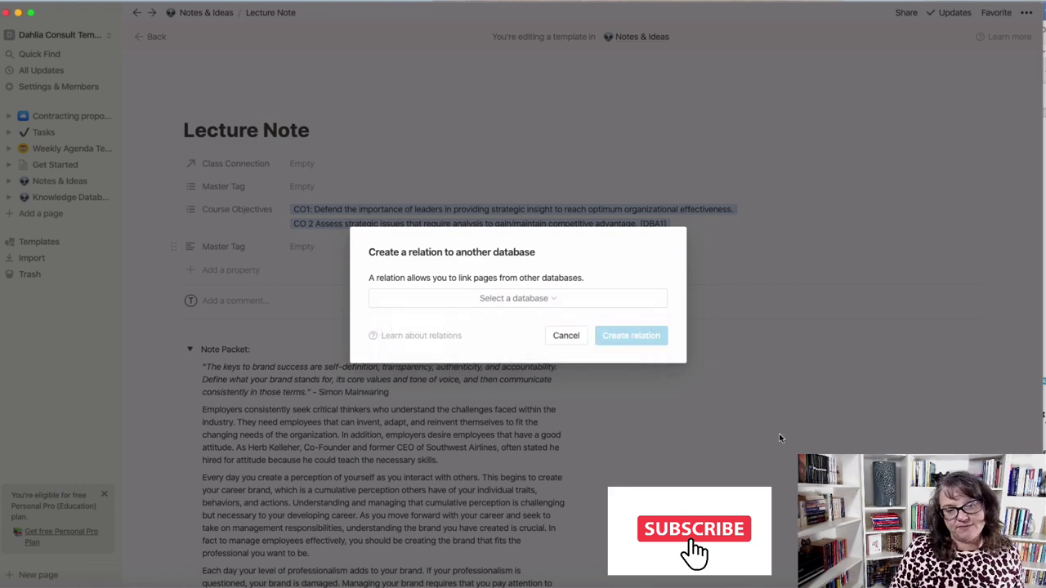
pyautogui.click(566, 335)
# Return to the Notes & Ideas database and open the Module 1 entry to view its properties
pyautogui.scroll(-10, 477, 355)
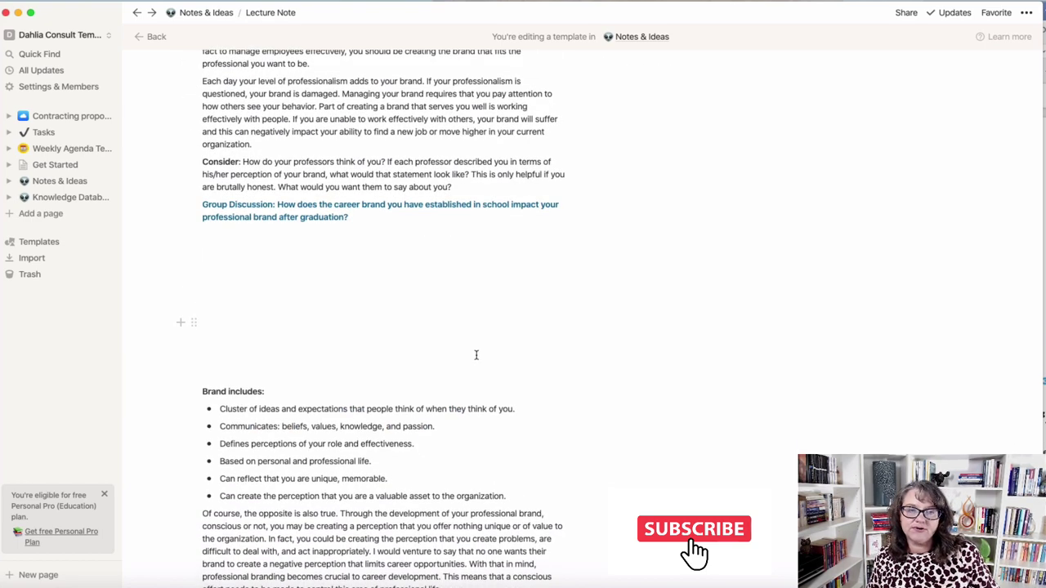
pyautogui.scroll(-10, 477, 355)
pyautogui.scroll(20, 476, 355)
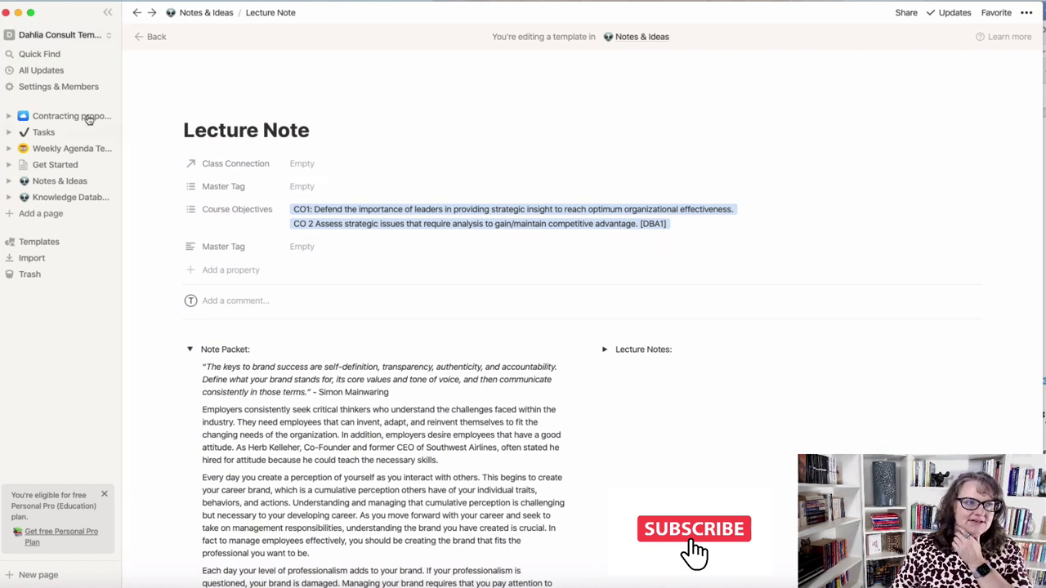
pyautogui.click(205, 13)
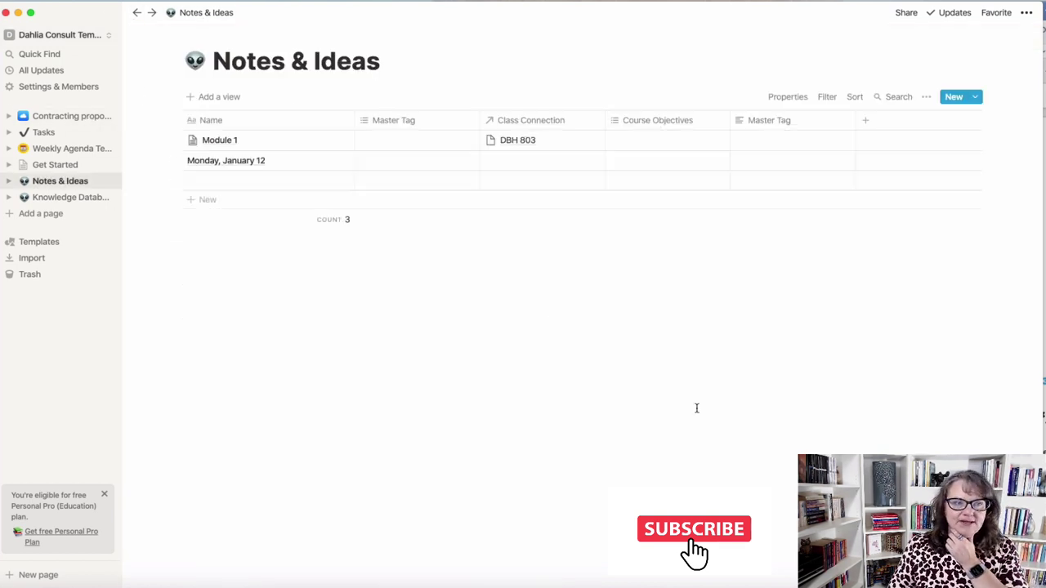
pyautogui.click(331, 140)
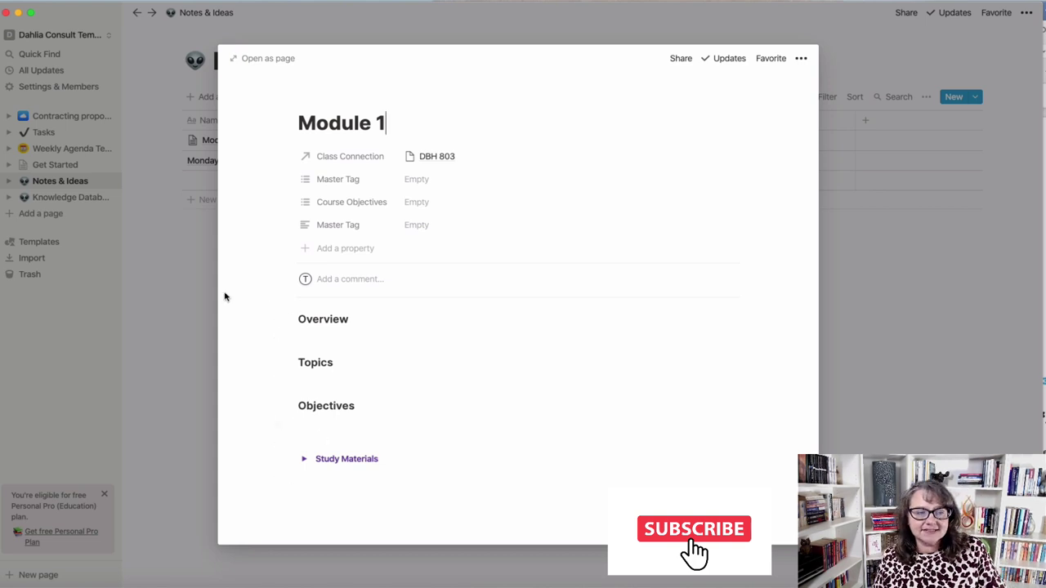
pyautogui.click(175, 290)
# Close the Module 1 entry and open the Knowledge Database
pyautogui.click(138, 13)
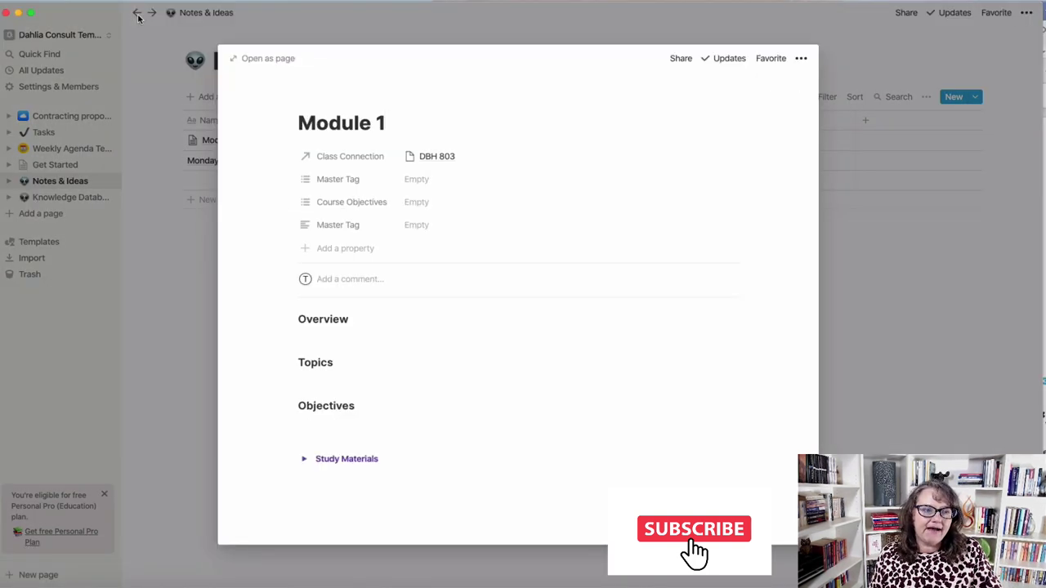
pyautogui.click(137, 13)
pyautogui.click(138, 13)
pyautogui.click(137, 13)
pyautogui.click(137, 13)
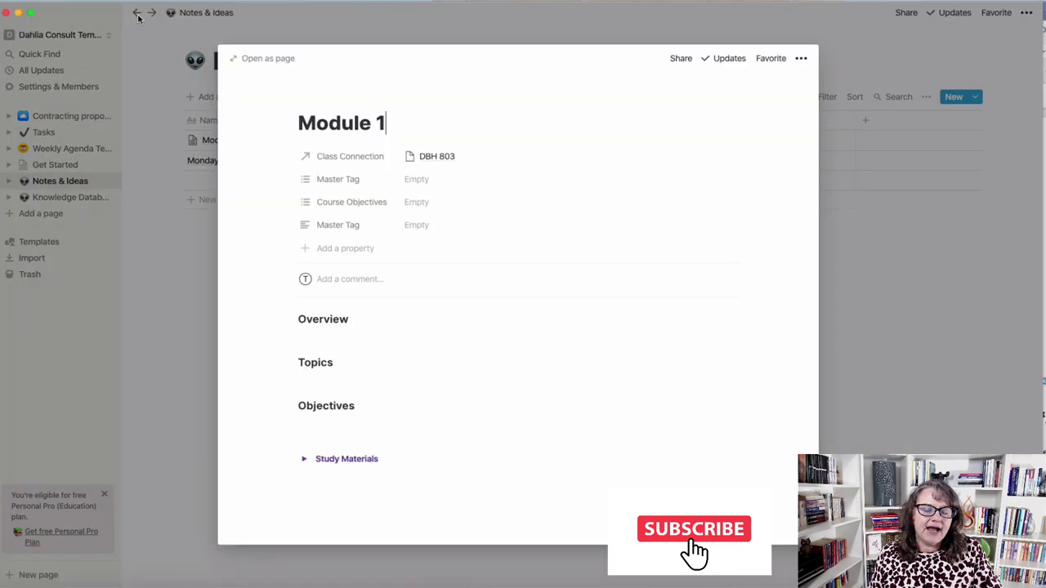
pyautogui.click(137, 14)
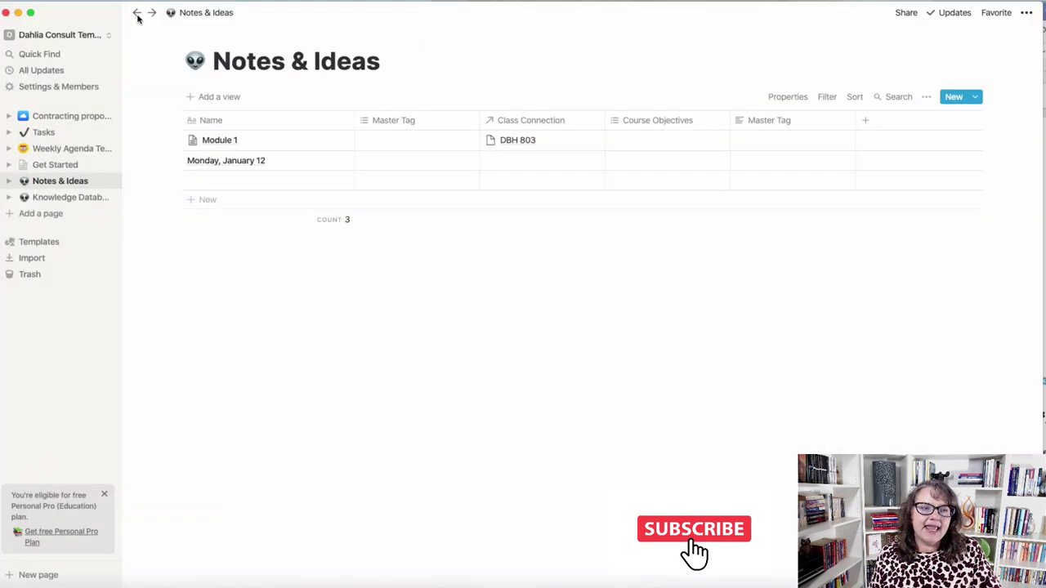
pyautogui.click(65, 201)
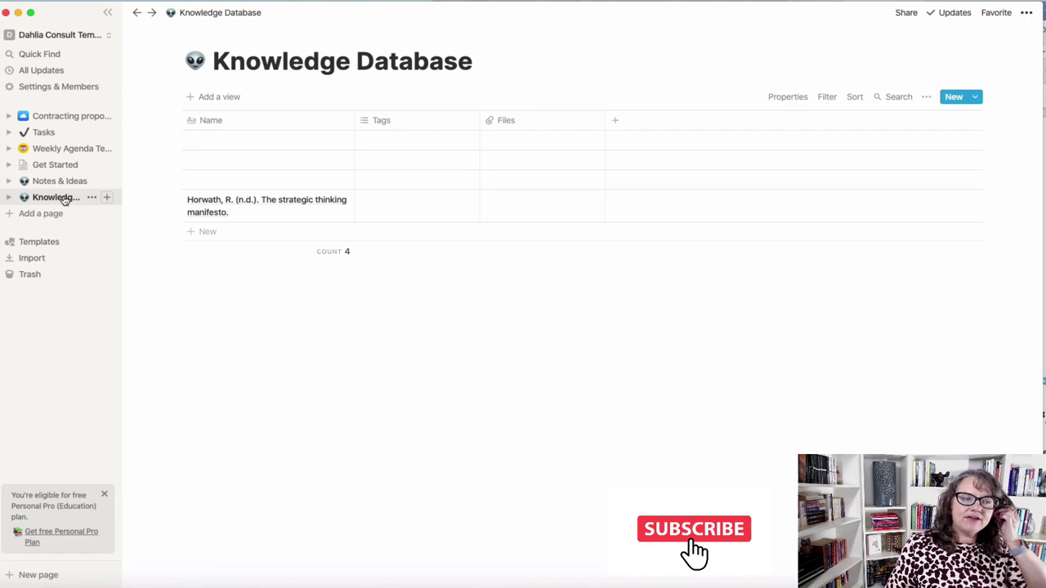